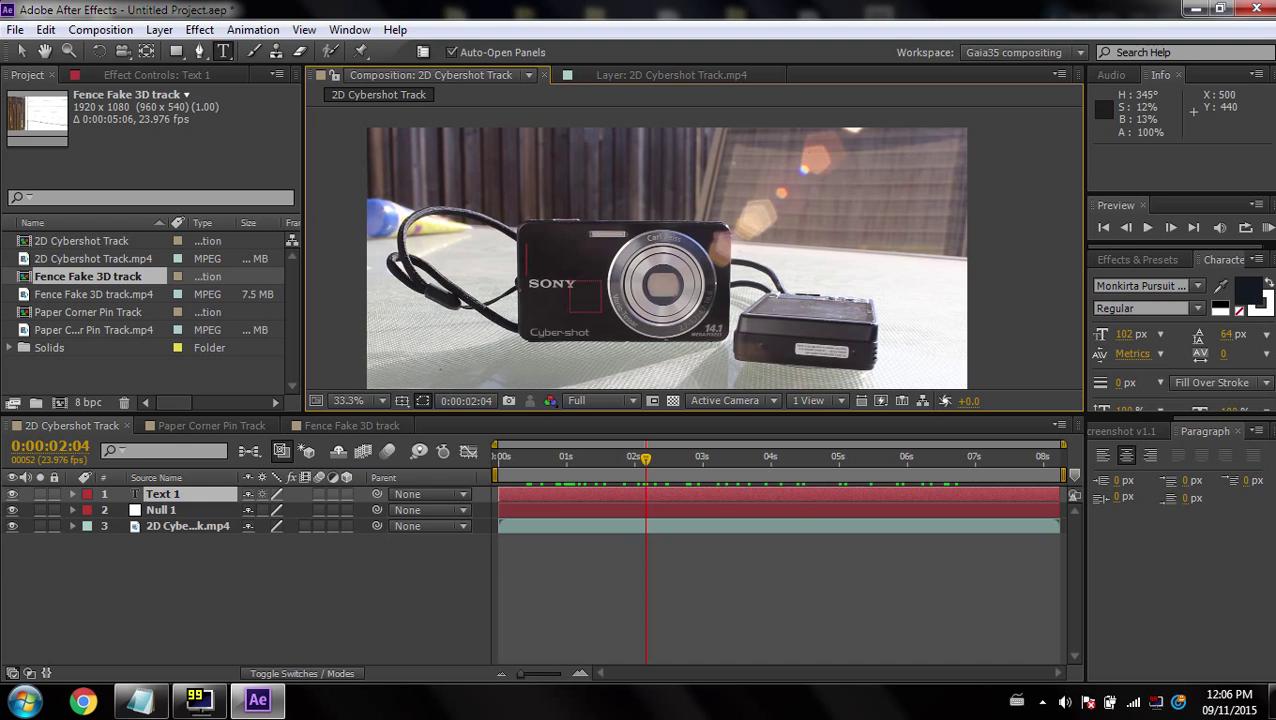
- Enter the placeholder text "dsfuksdh" in the new text layer and place it just above the camera
text(dsfuksdh)
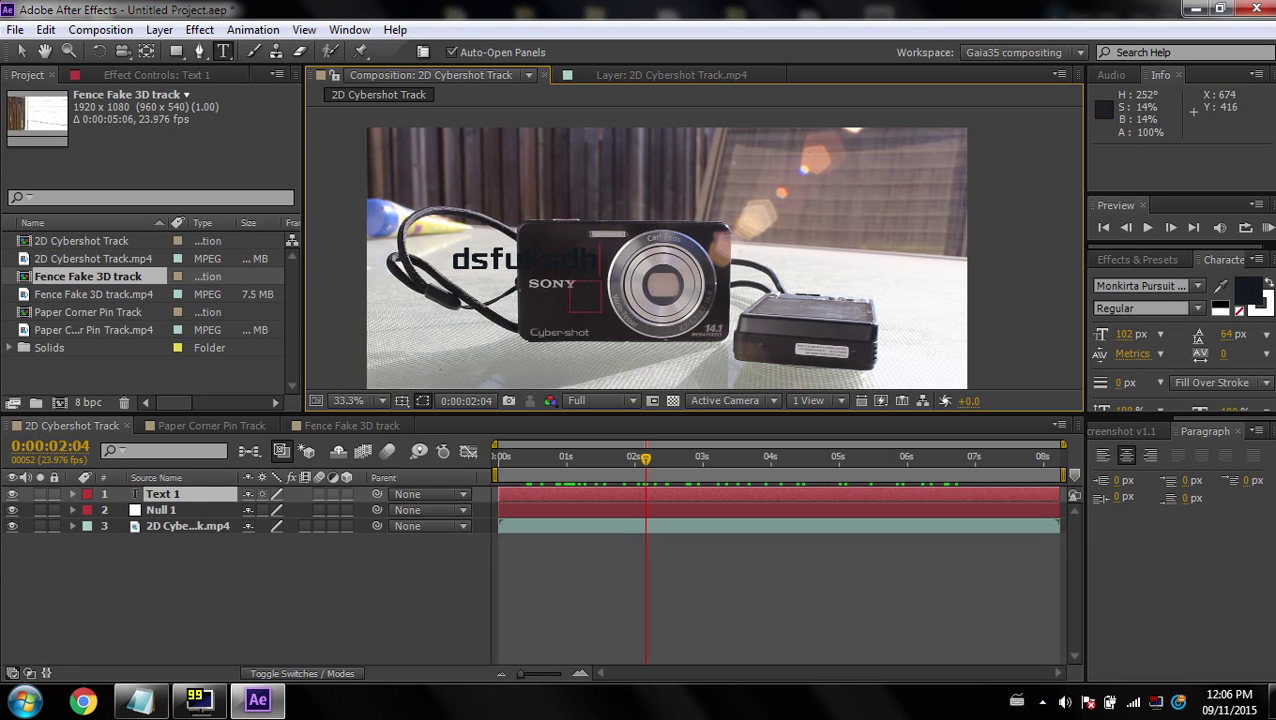
drag(563, 281, 663, 221)
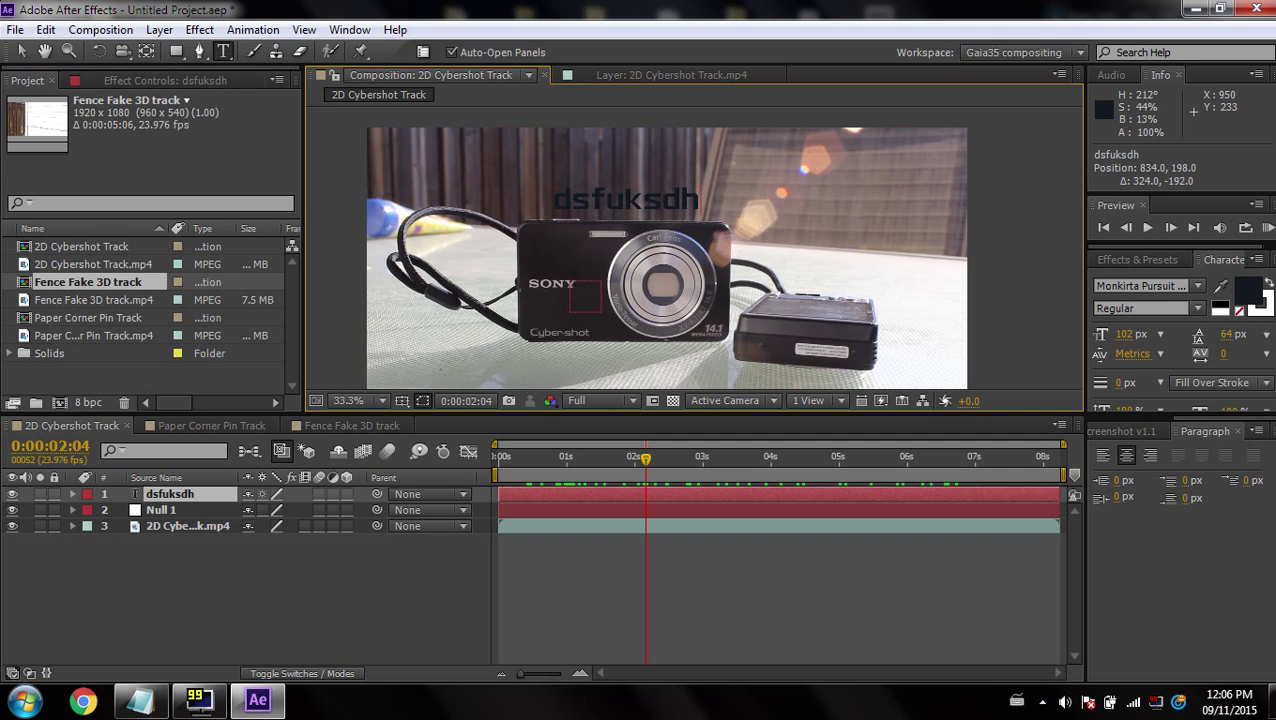
- Recolor all of the placeholder text from the dark fill to a light off-white
key(ctrl+a)
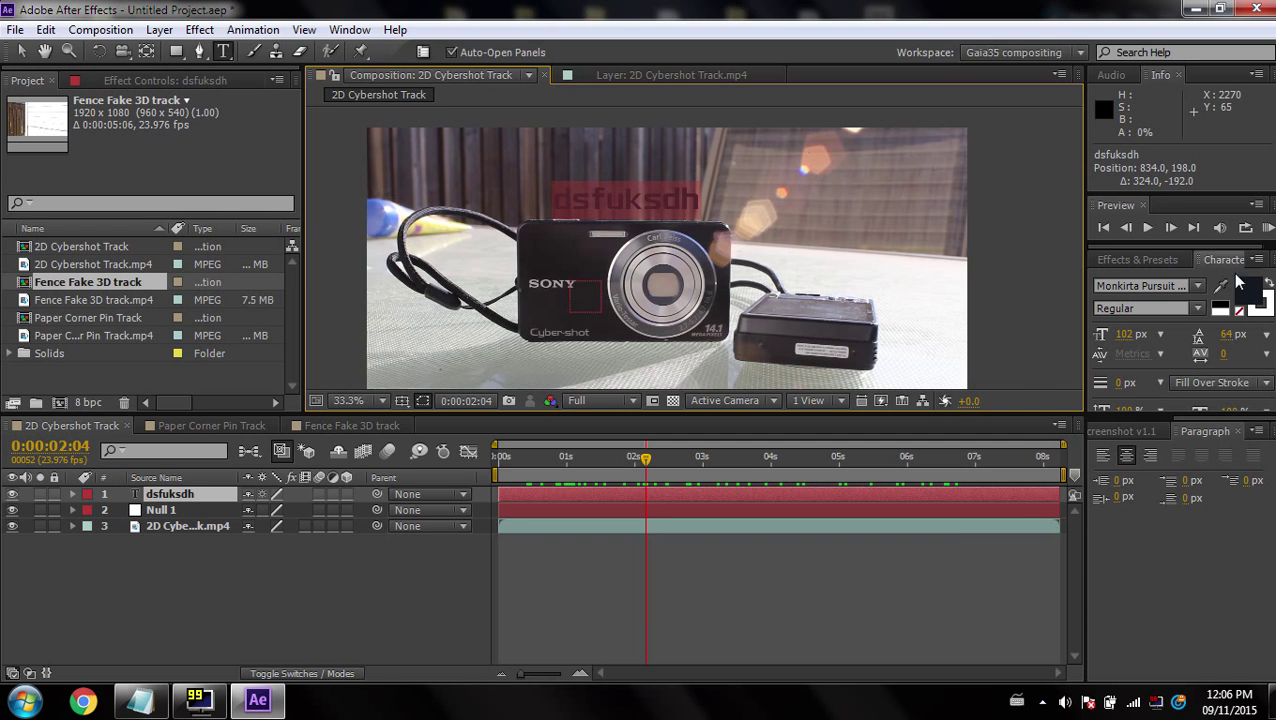
click(1250, 292)
click(546, 387)
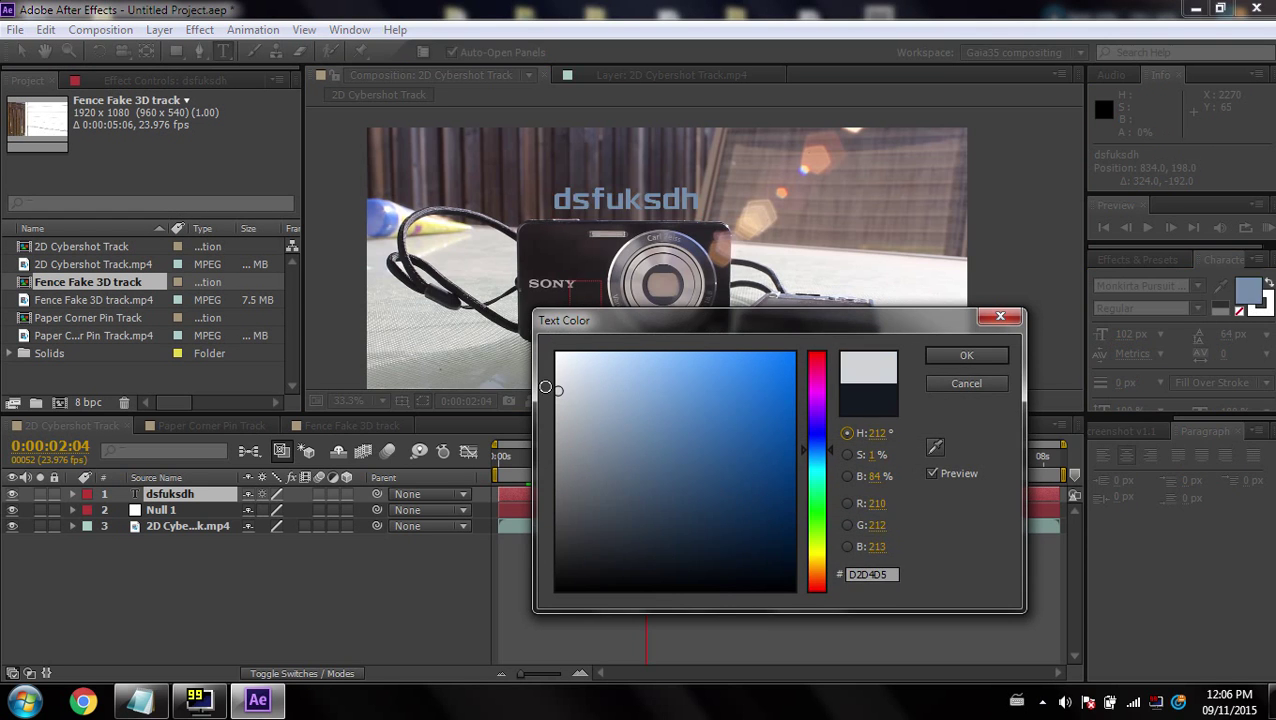
mouse_move(546, 387)
mouse_down()
mouse_move(534, 361)
mouse_move(562, 367)
mouse_up()
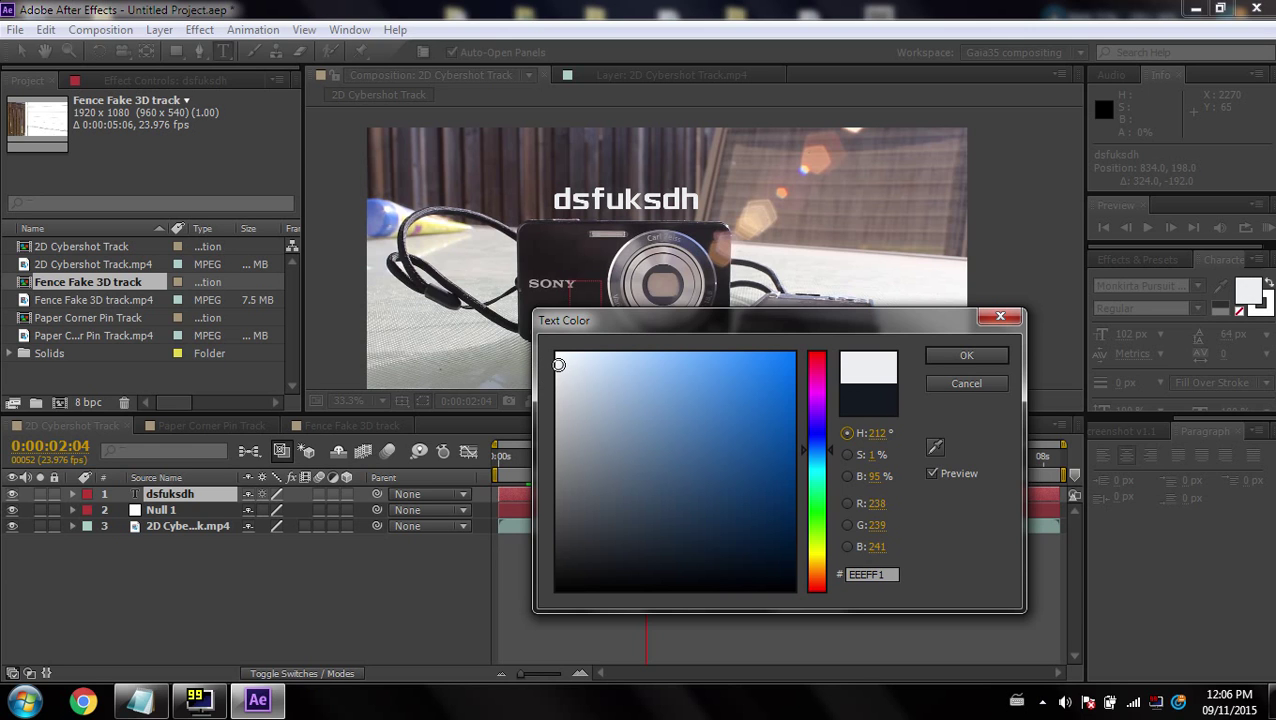
drag(536, 374, 551, 382)
click(948, 355)
- Replace the placeholder text with "Cybershot"
scroll(620, 210, up, 1)
drag(568, 175, 587, 190)
double_click(590, 190)
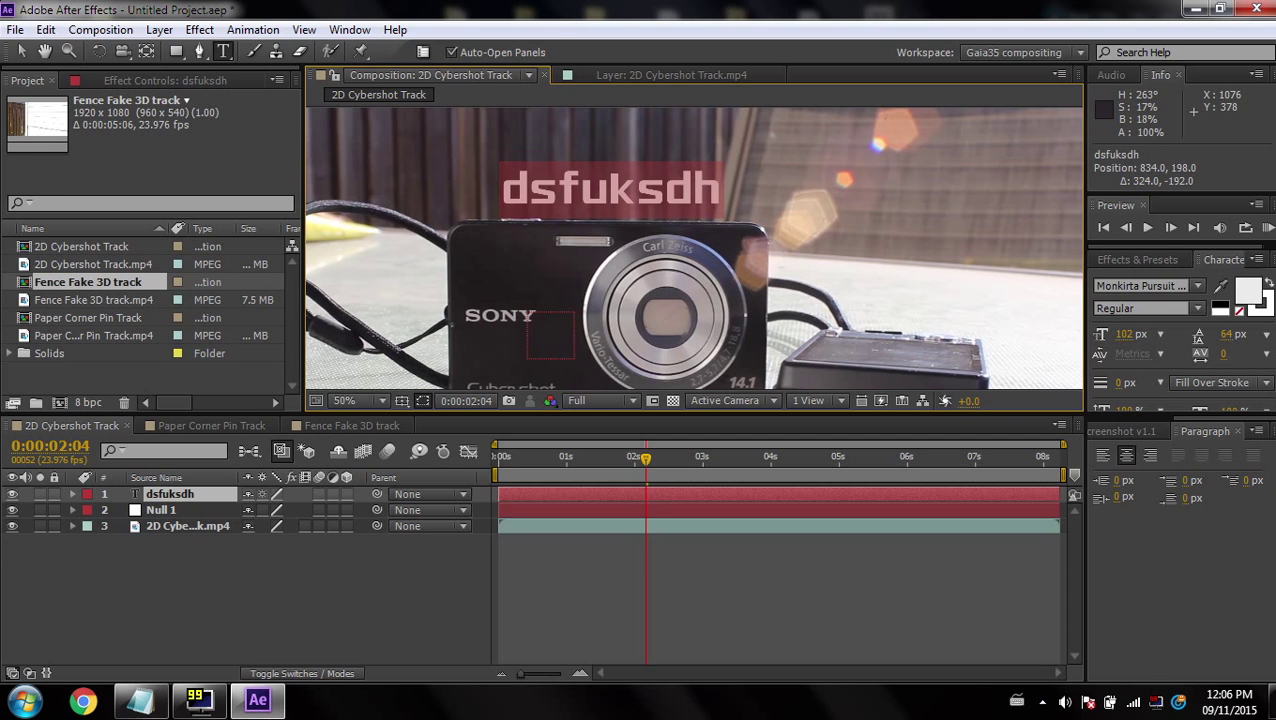
text(Cybershot)
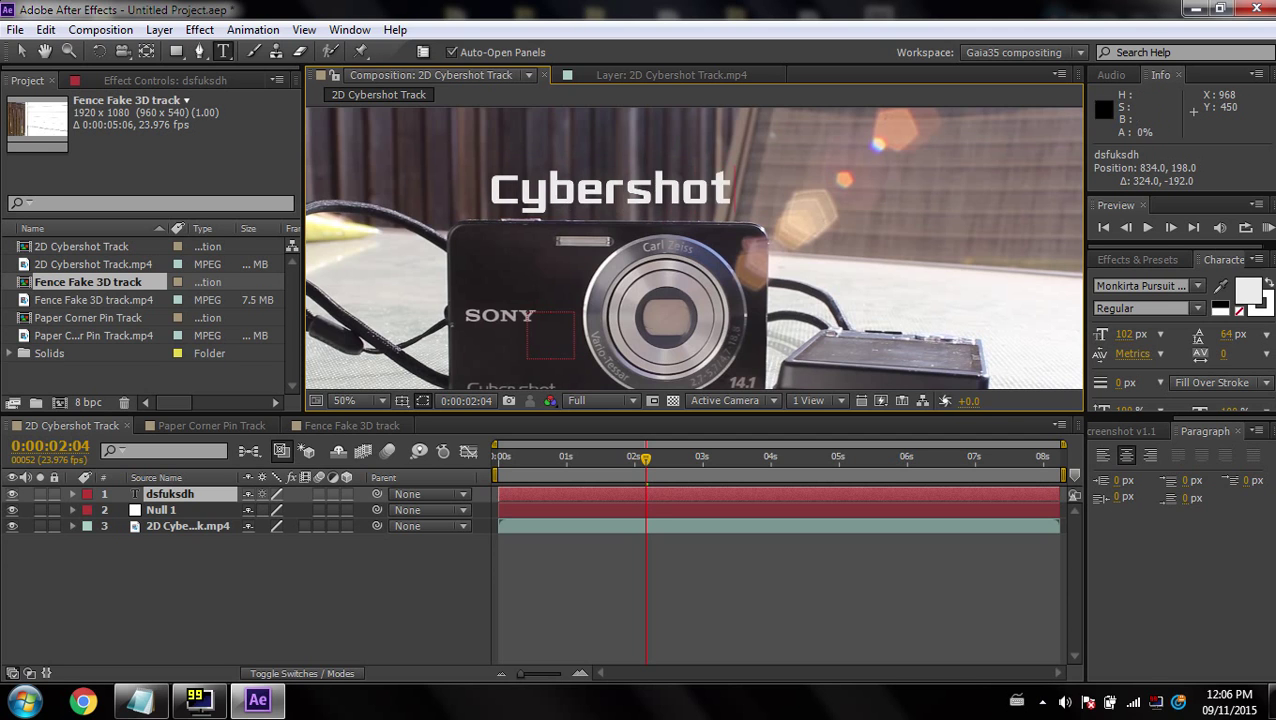
- Try a hyphen between "Cyber" and "shot" in the title and remove it again
drag(697, 334, 676, 309)
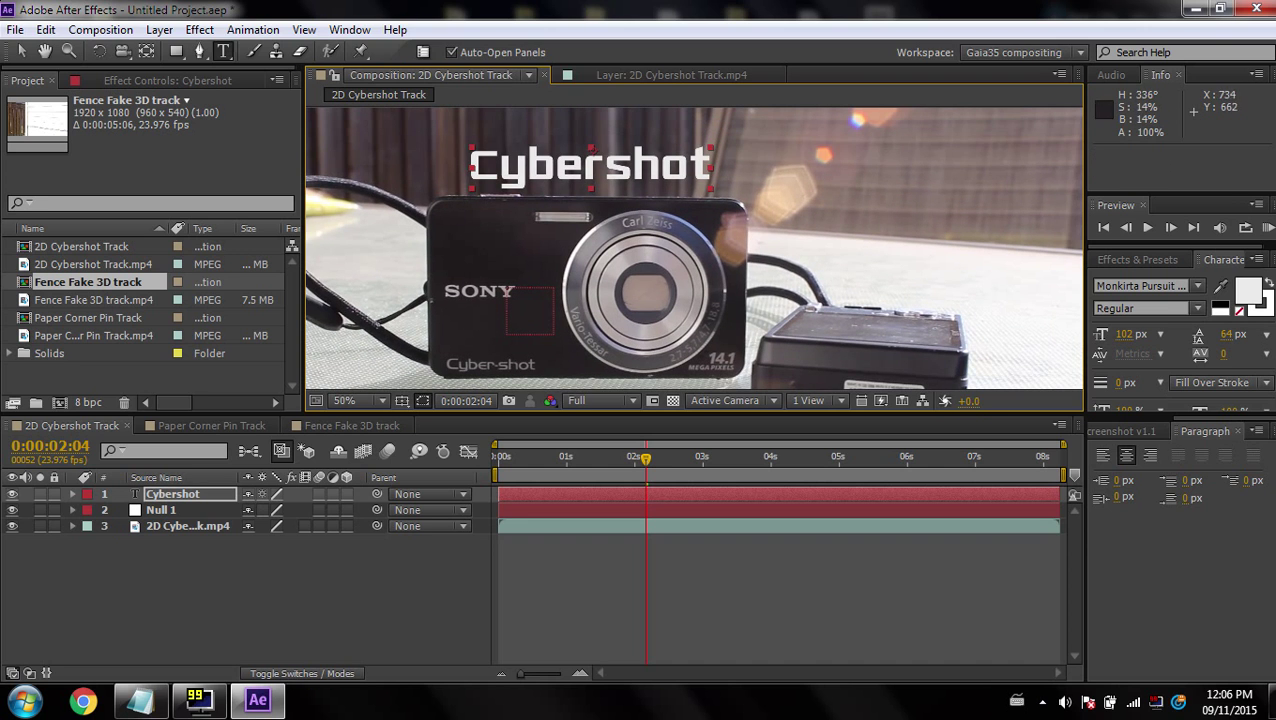
click(607, 165)
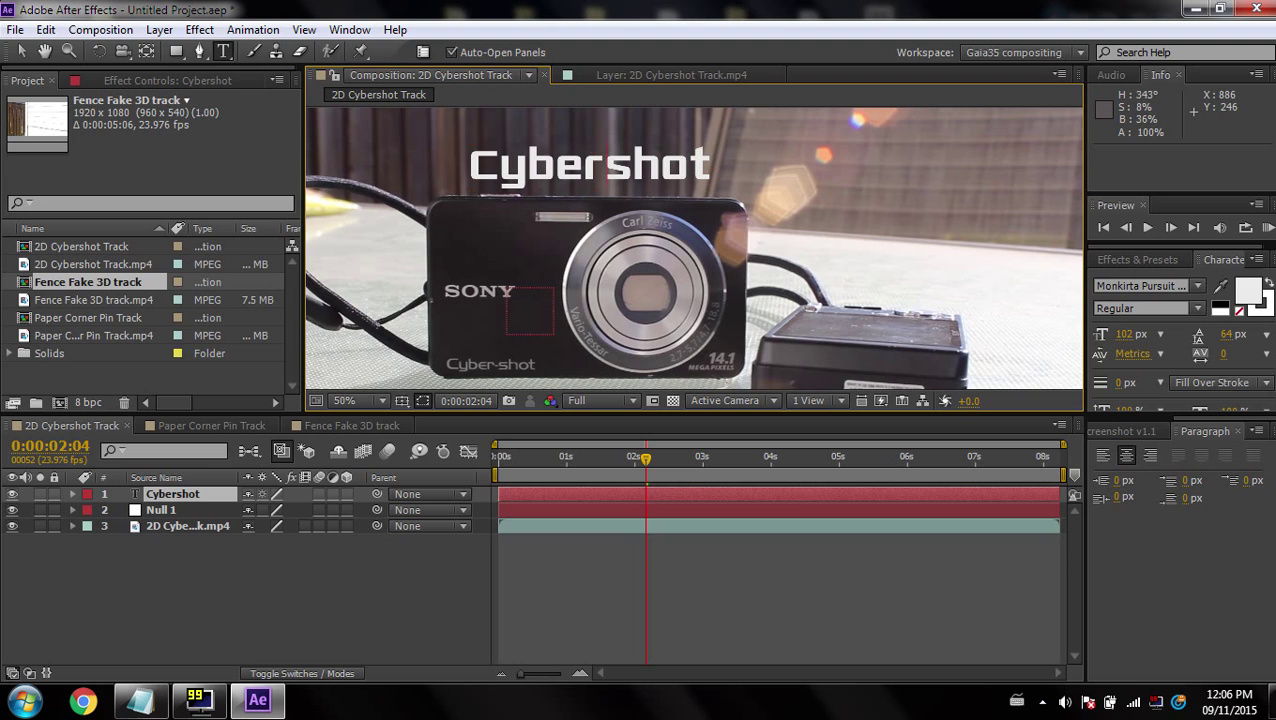
text(-)
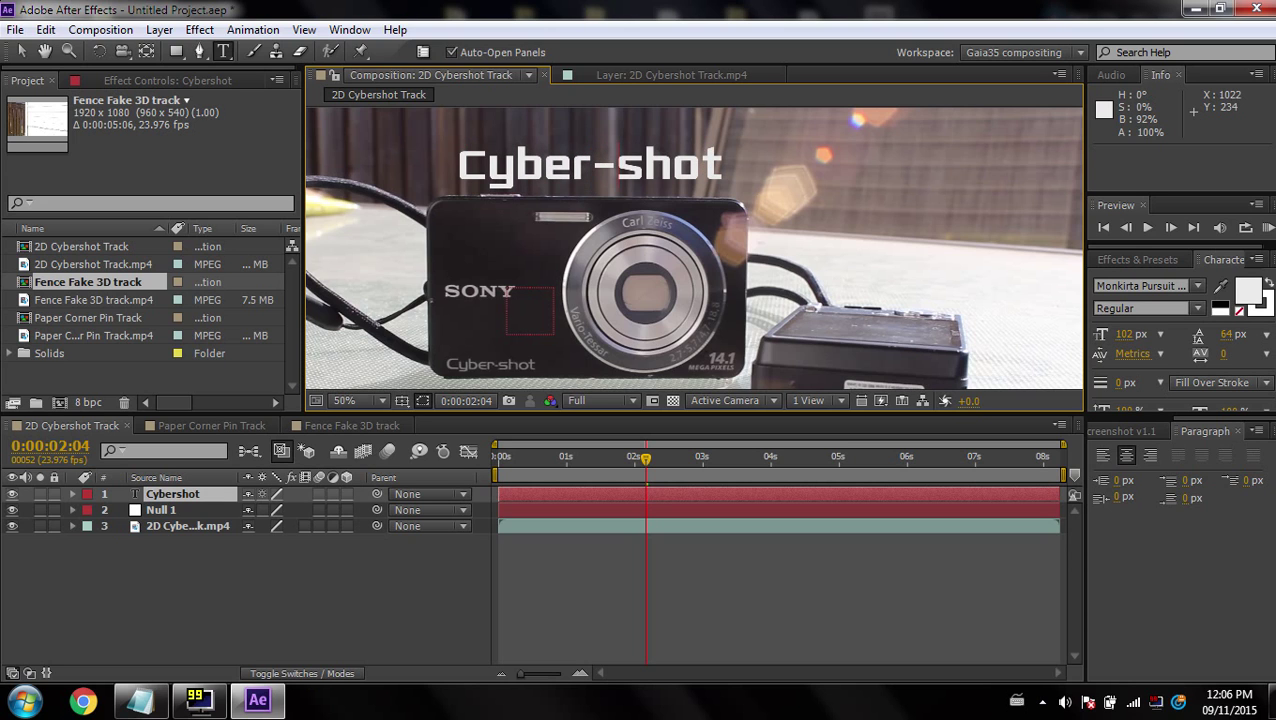
key(BackSpace)
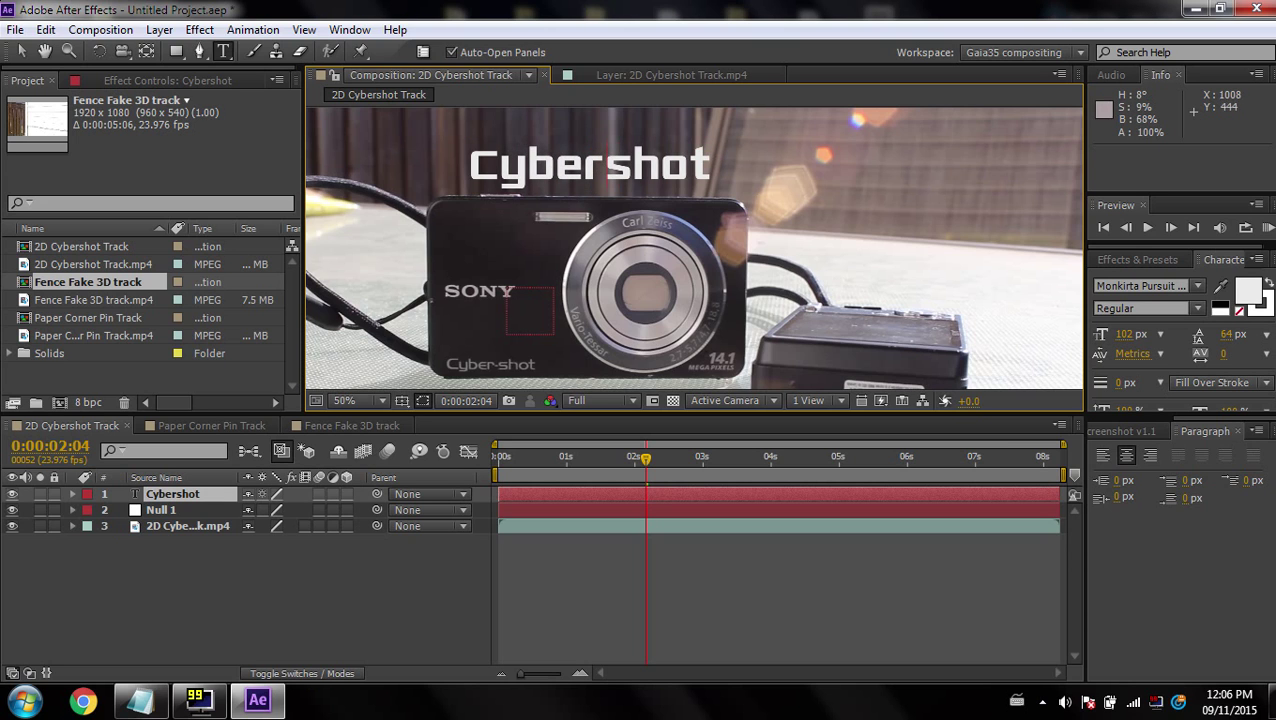
- Move the Cybershot title slightly upward above the camera, to position 840, 164
drag(818, 296, 818, 339)
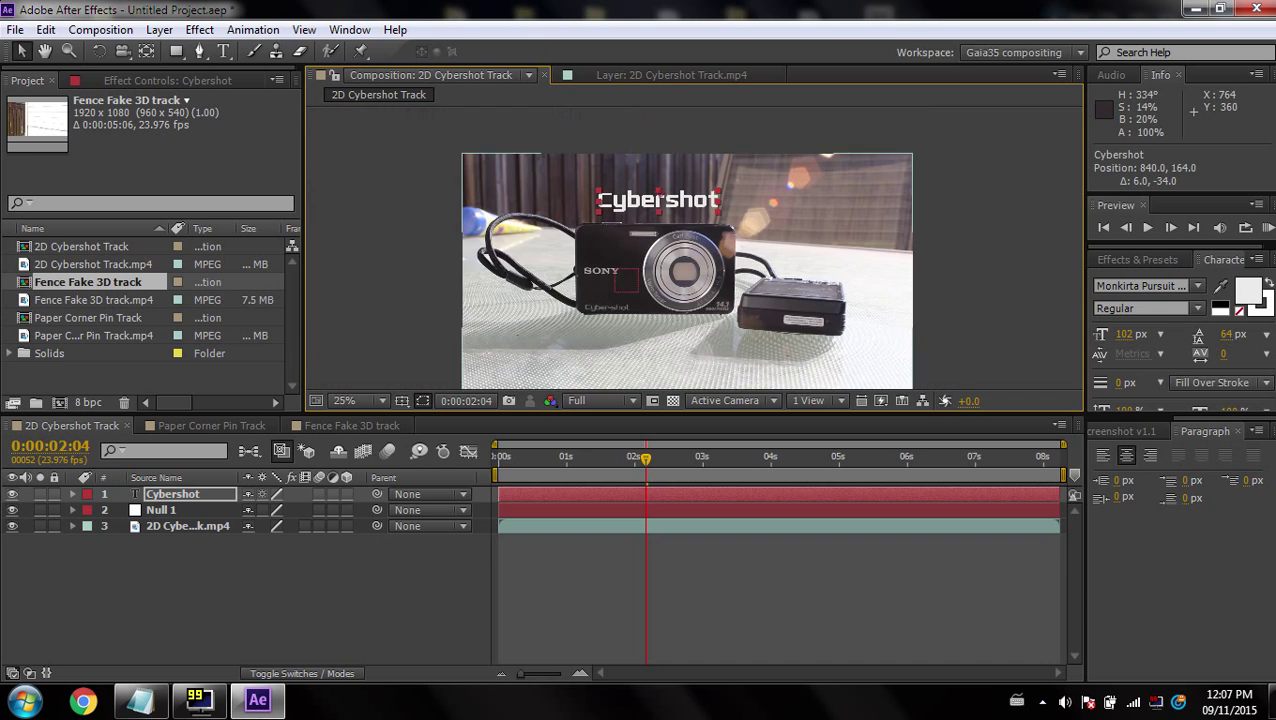
drag(735, 210, 715, 222)
scroll(643, 206, up, 3)
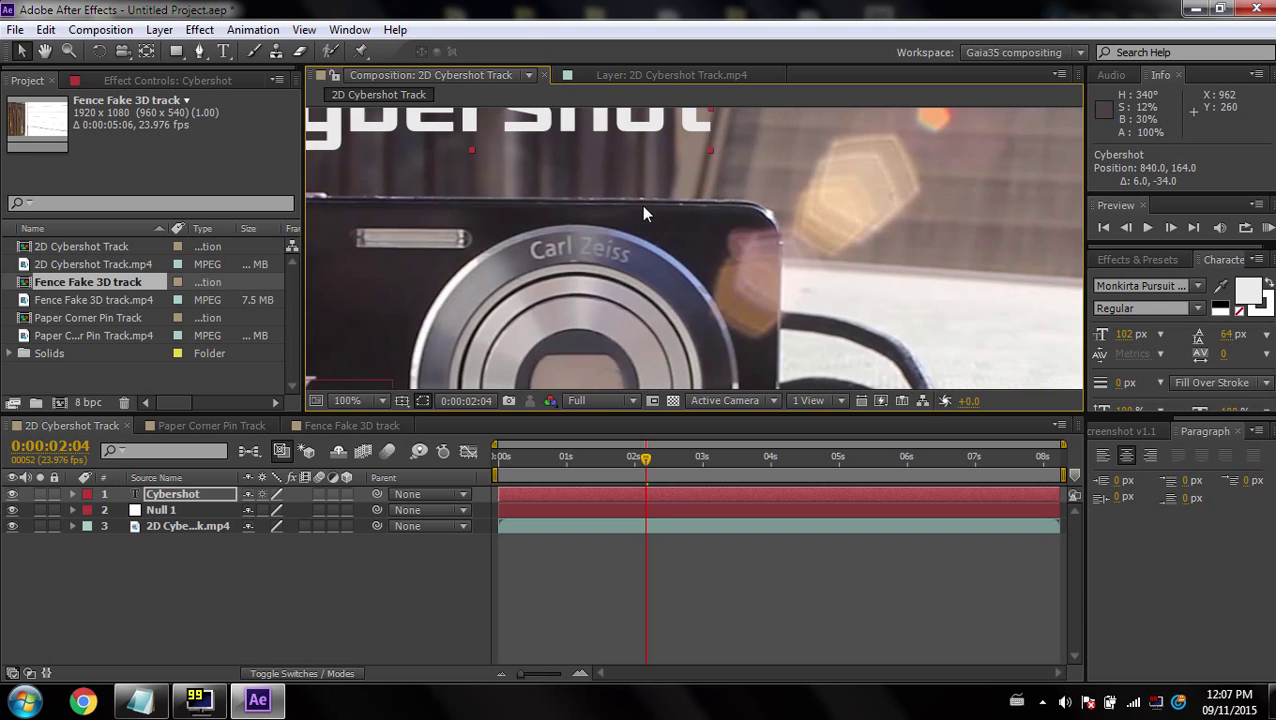
scroll(643, 213, down, 2)
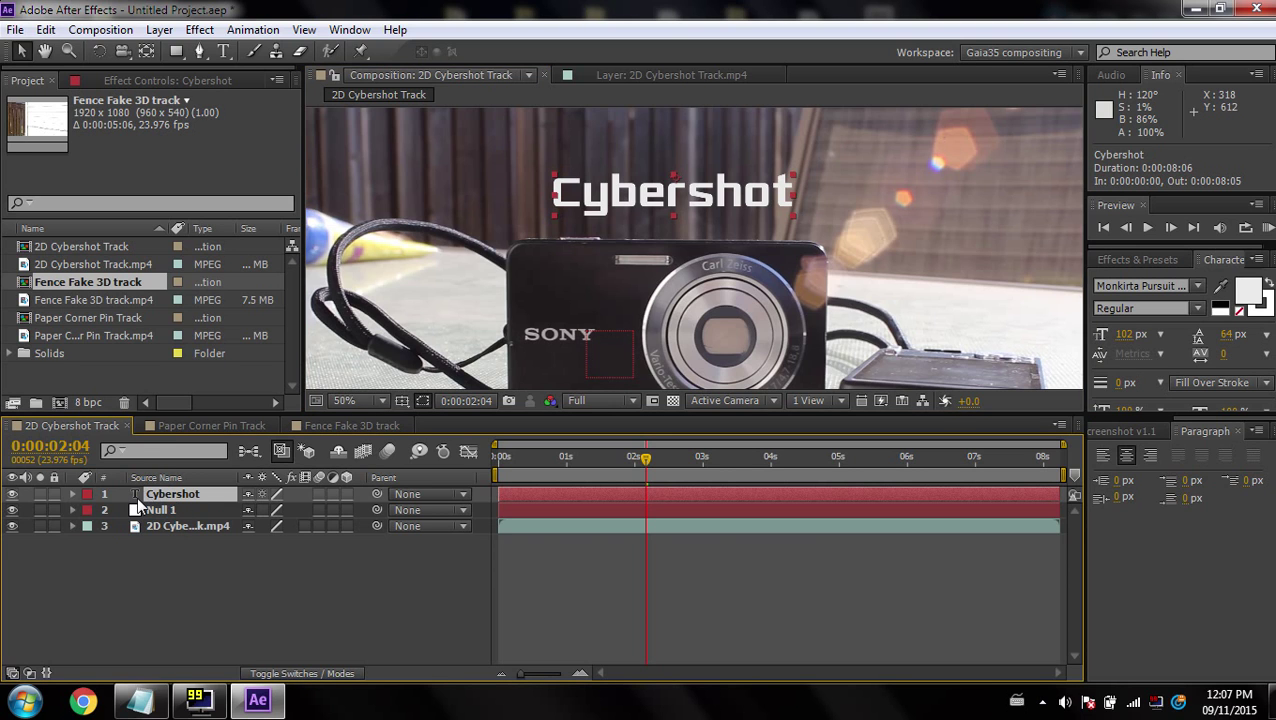
- Parent the Cybershot text layer to the Null 1 layer
click(299, 674)
click(299, 674)
drag(375, 495, 166, 509)
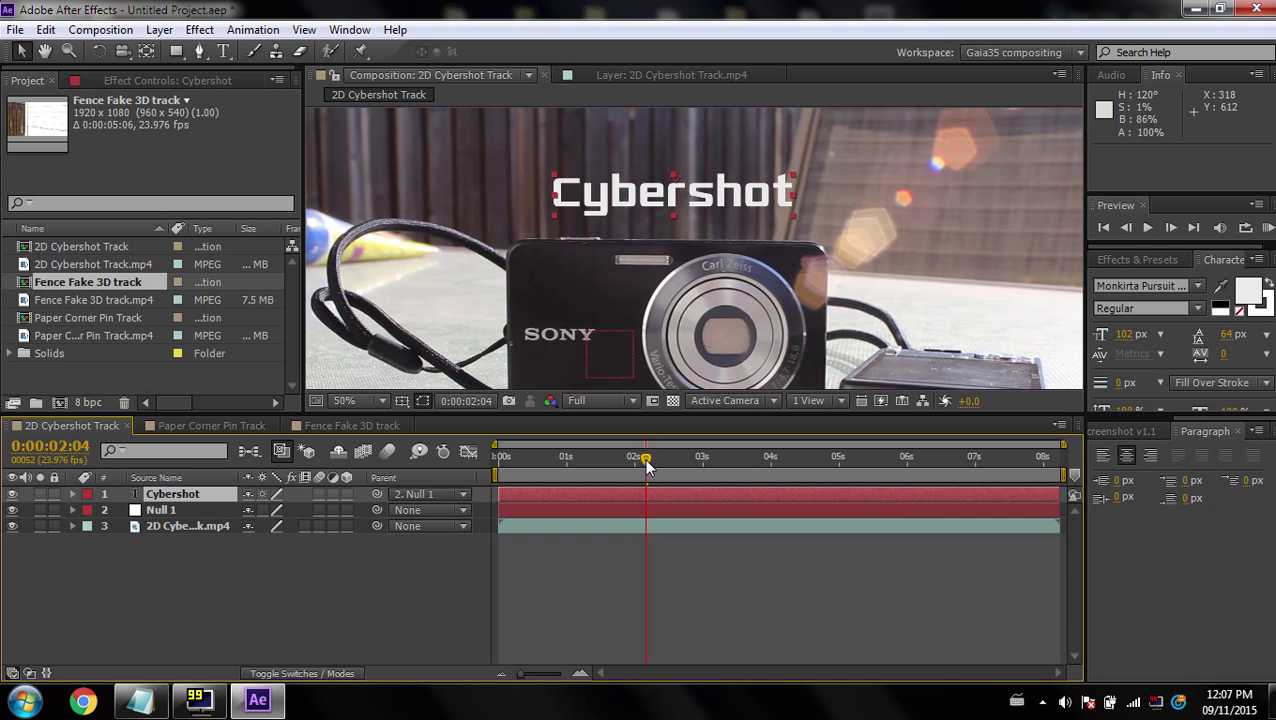
- Play the composition from 0:00:01:23 to check how the title follows the camera
mouse_move(646, 463)
mouse_down()
mouse_move(883, 485)
mouse_move(523, 445)
mouse_move(878, 482)
mouse_move(632, 464)
mouse_up()
scroll(684, 330, down, 2)
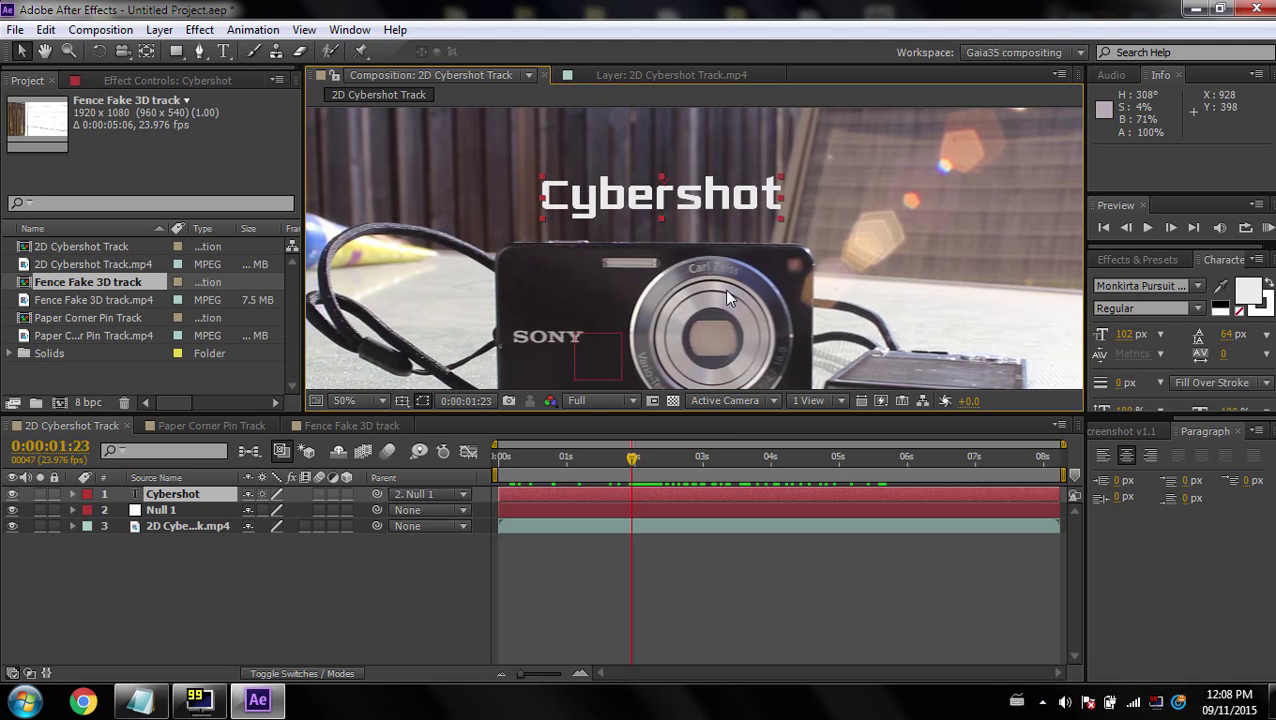
key(space)
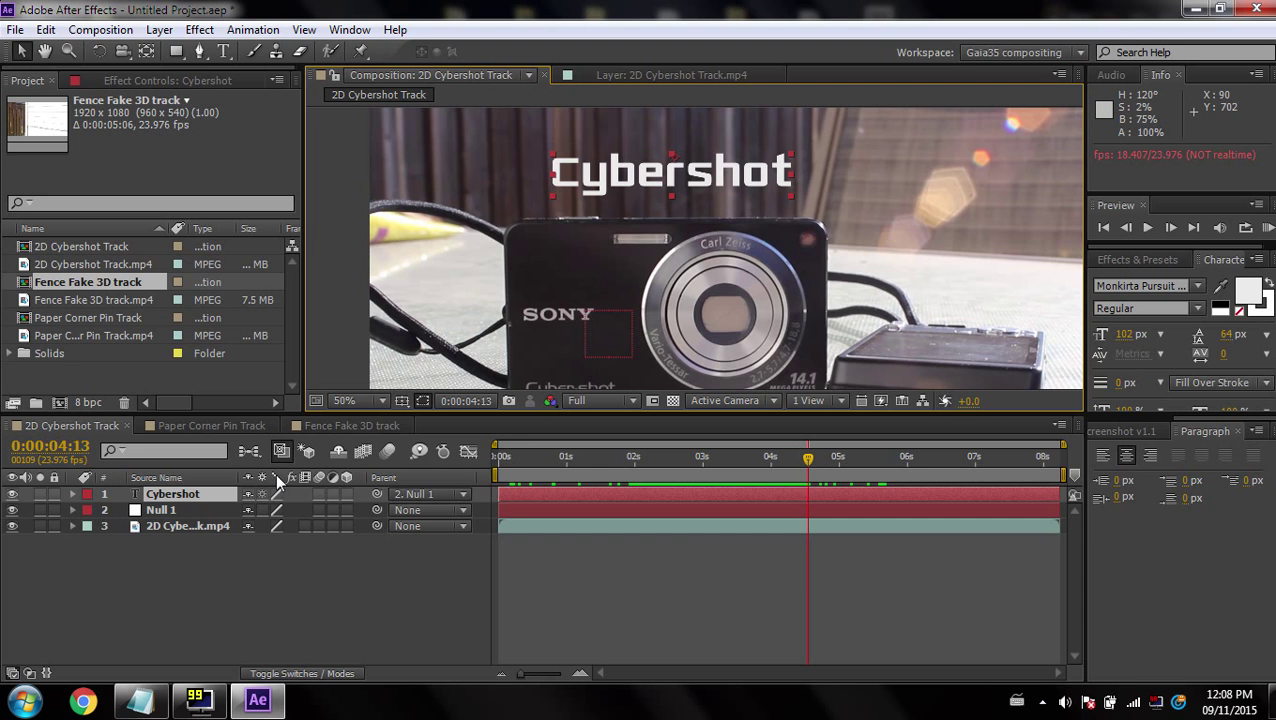
drag(593, 202, 585, 218)
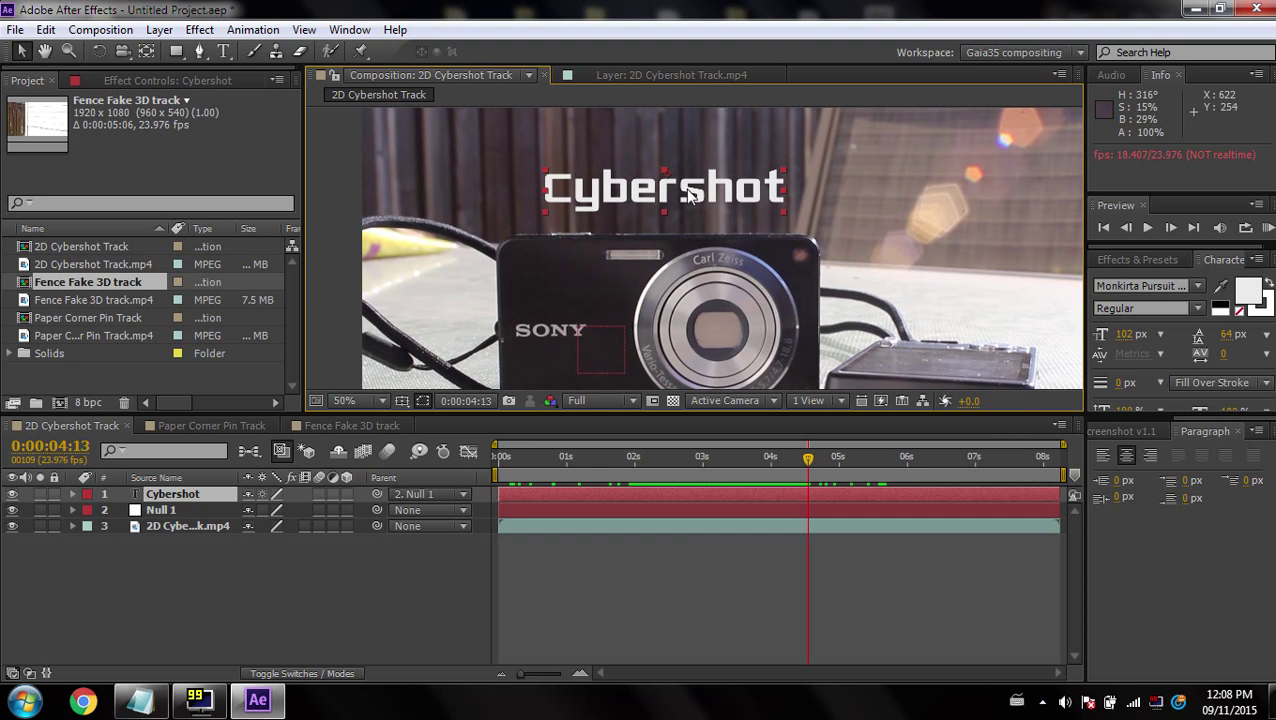
- Reveal the Cybershot layer's Position property, try adjusting its value and undo the change
key(p)
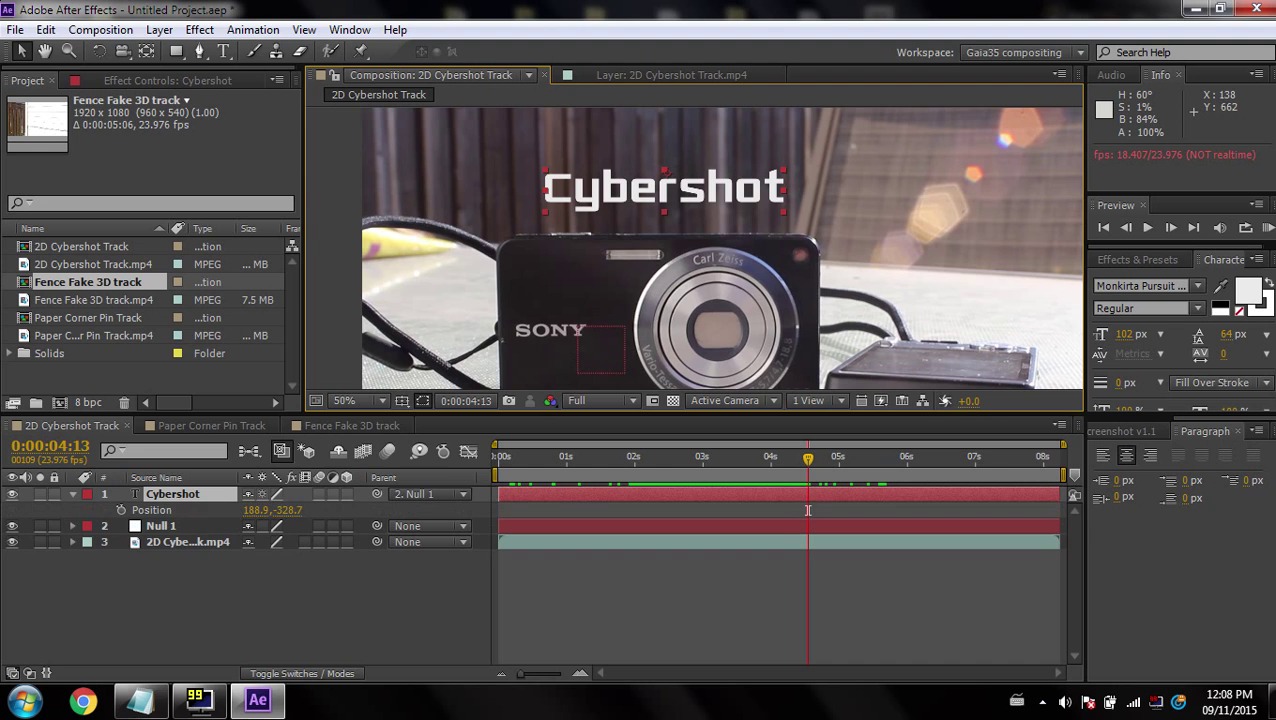
mouse_move(288, 510)
mouse_down()
mouse_move(464, 510)
mouse_move(288, 510)
mouse_up()
key(ctrl+z)
key(ctrl+z)
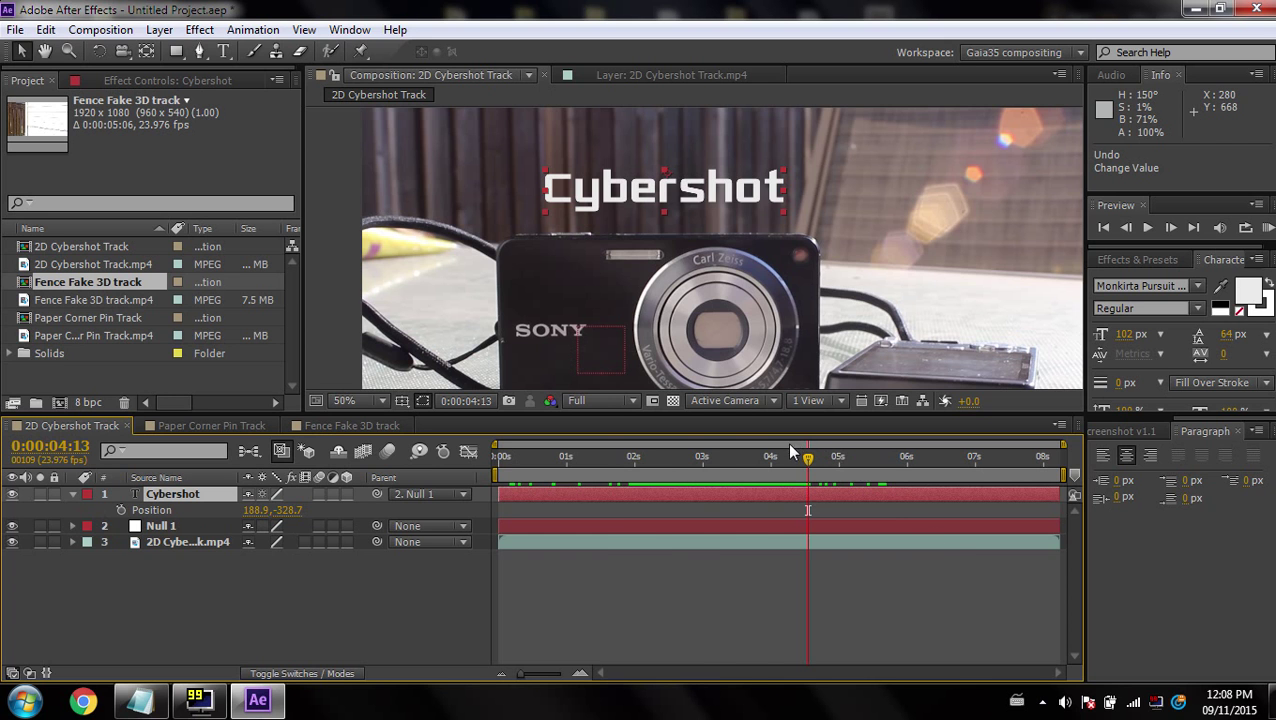
- Go to 0:00:03:04 and enable motion blur for both the Cybershot layer and the composition
drag(790, 456, 713, 456)
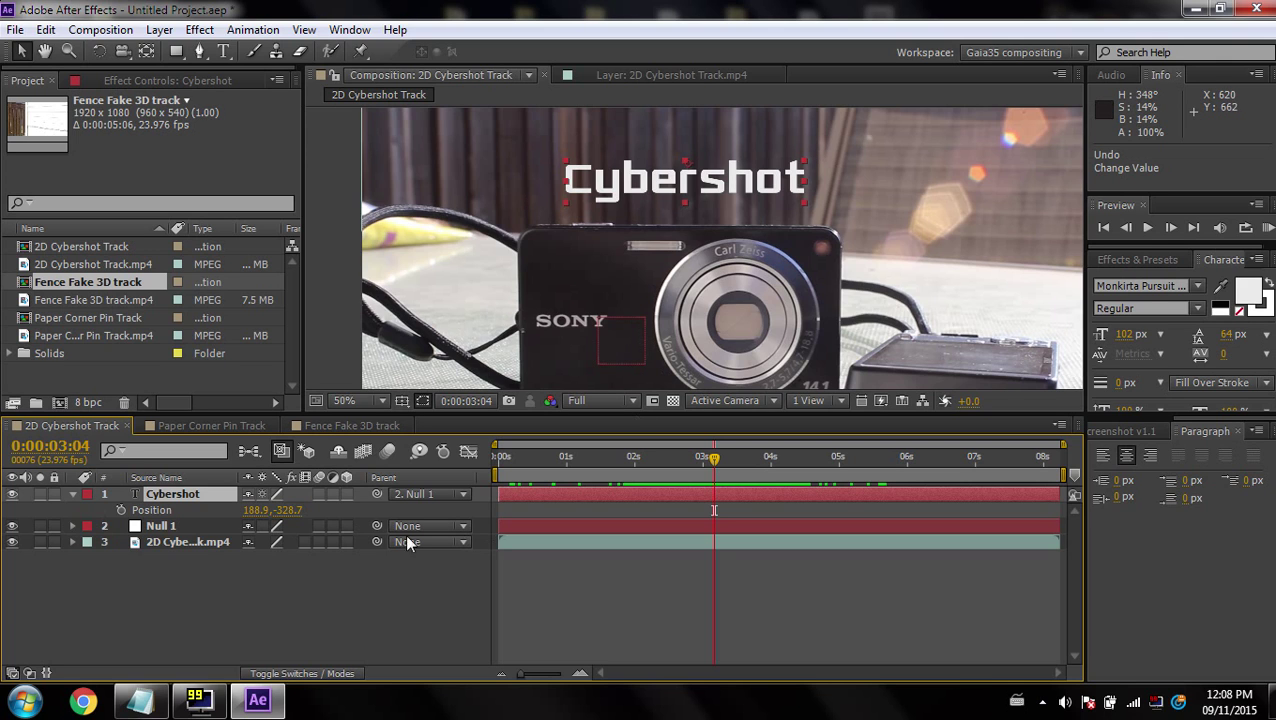
click(318, 494)
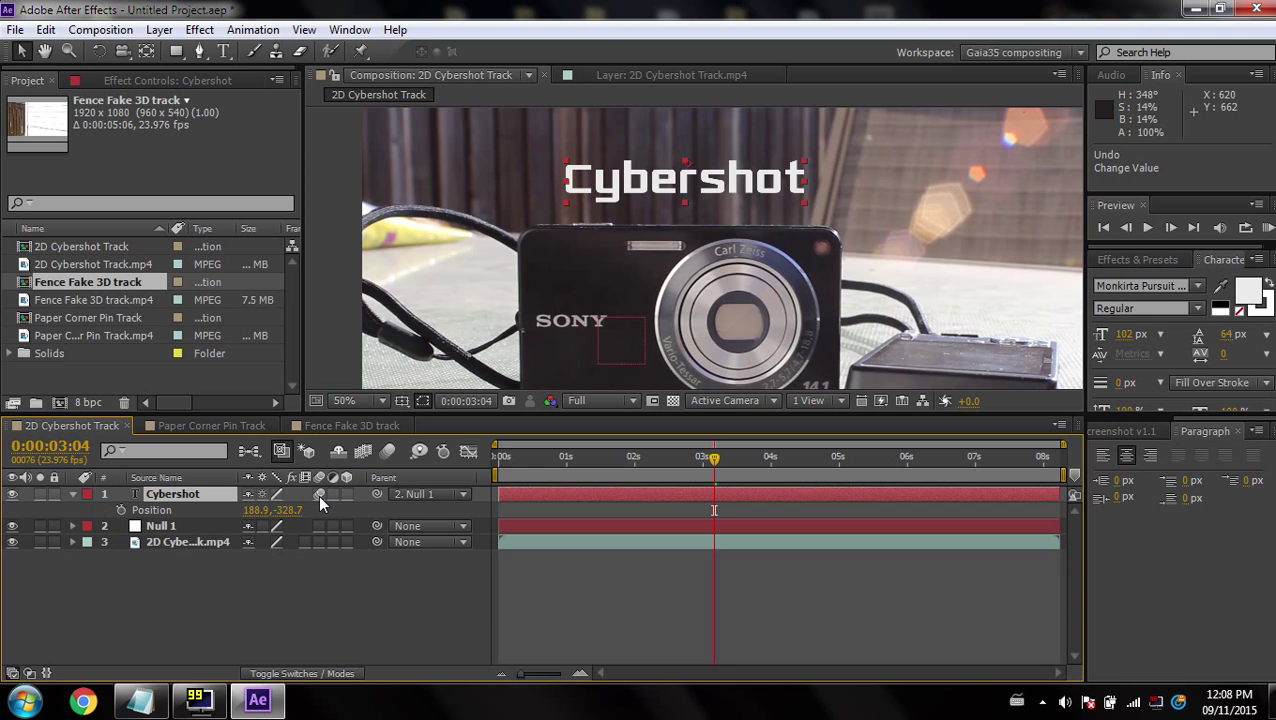
click(388, 452)
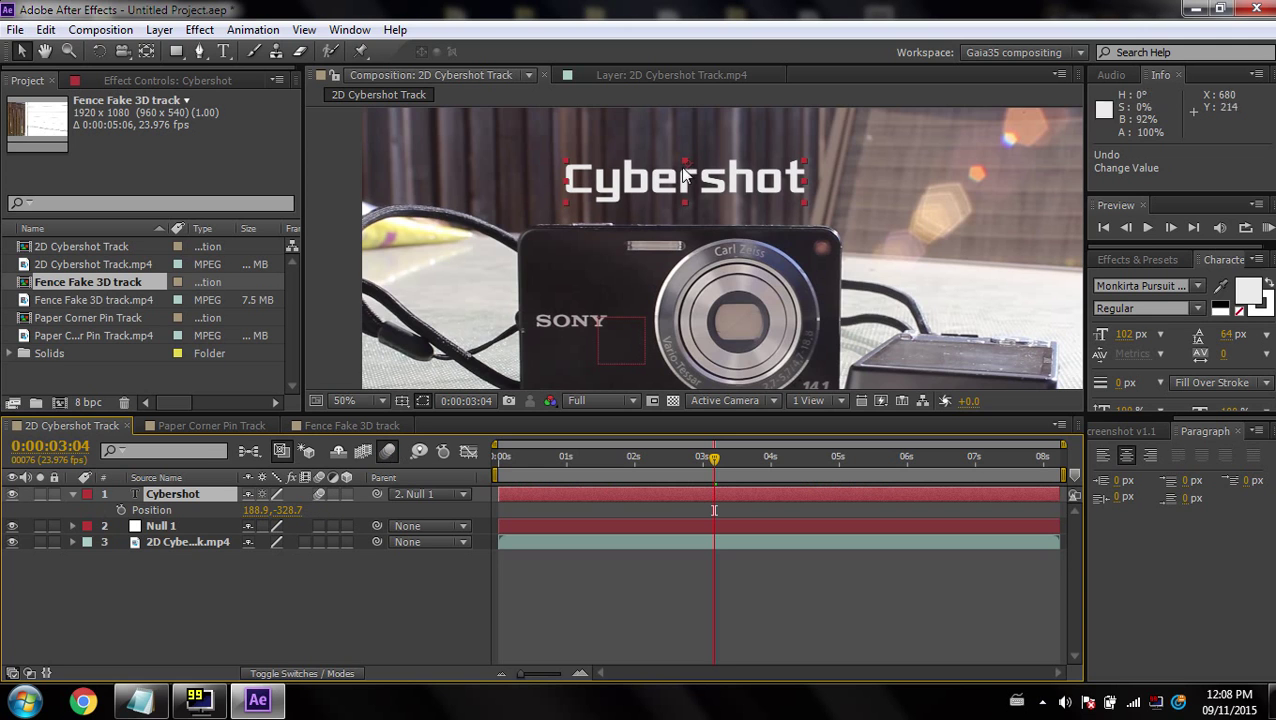
- Compare the title close up with the composition's motion blur off and on at 0:00:03:04
scroll(690, 170, up, 4)
scroll(665, 235, down, 1)
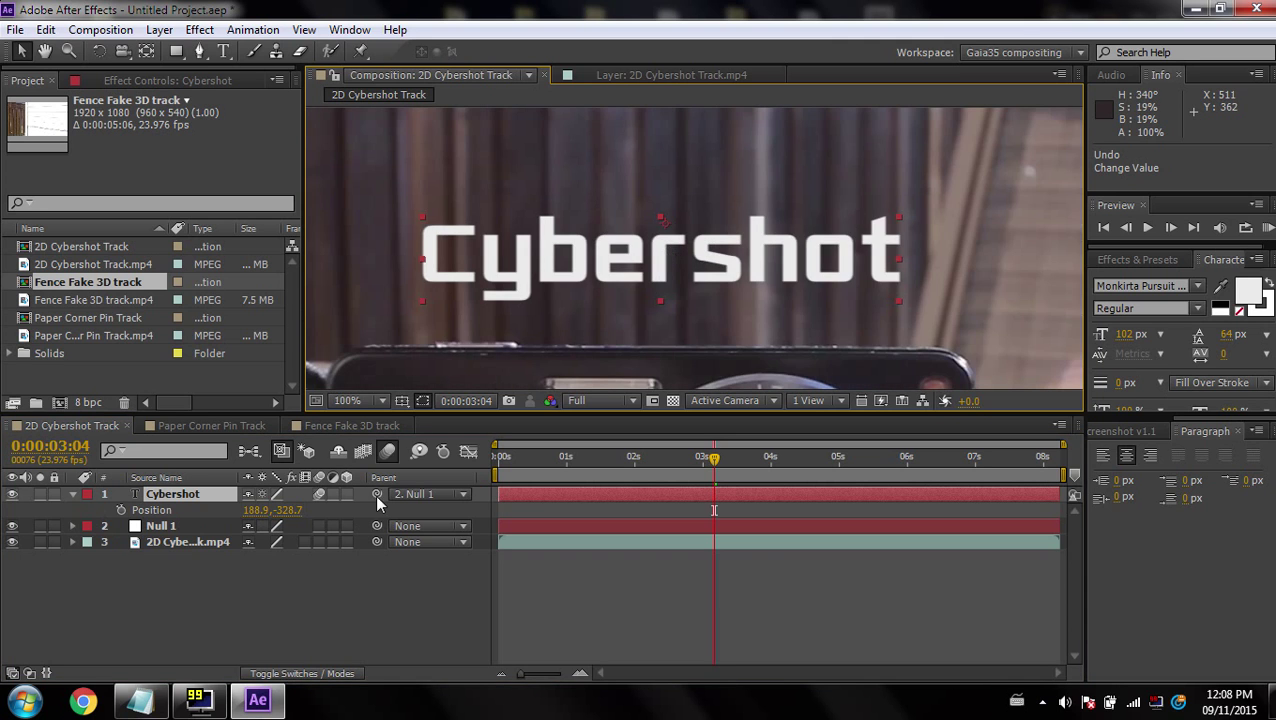
click(388, 452)
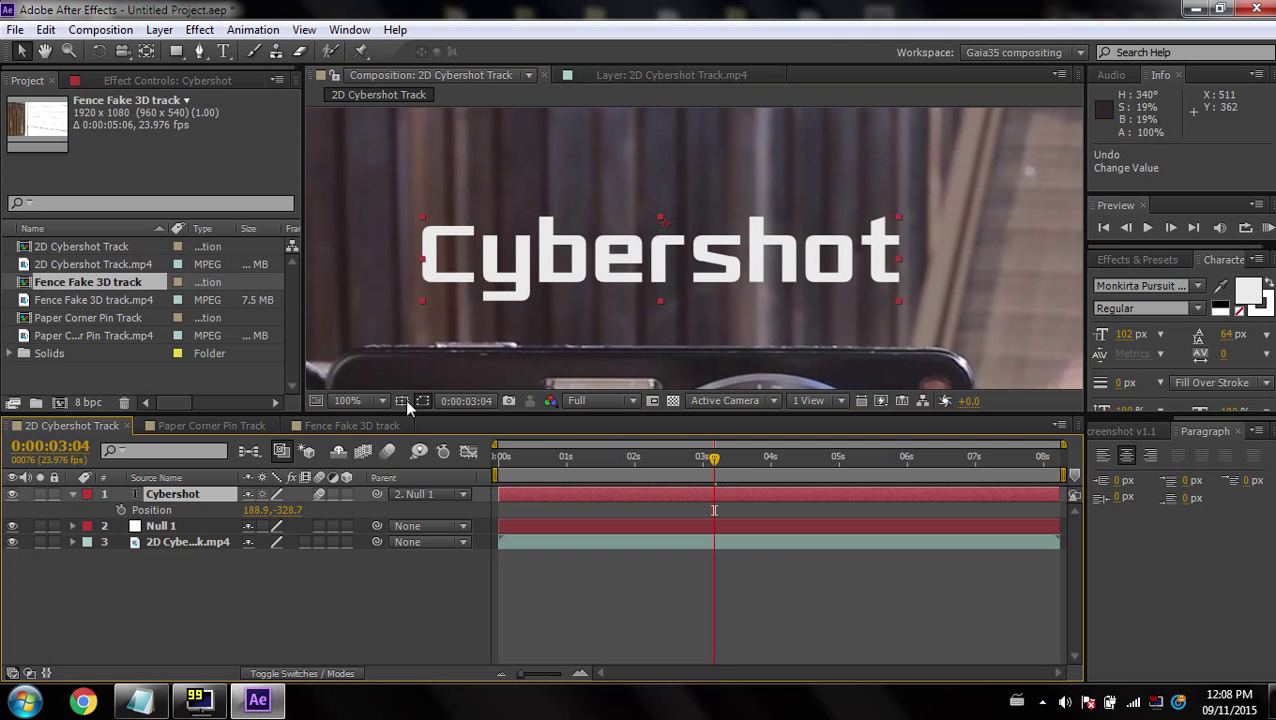
scroll(415, 383, up, 1)
click(388, 452)
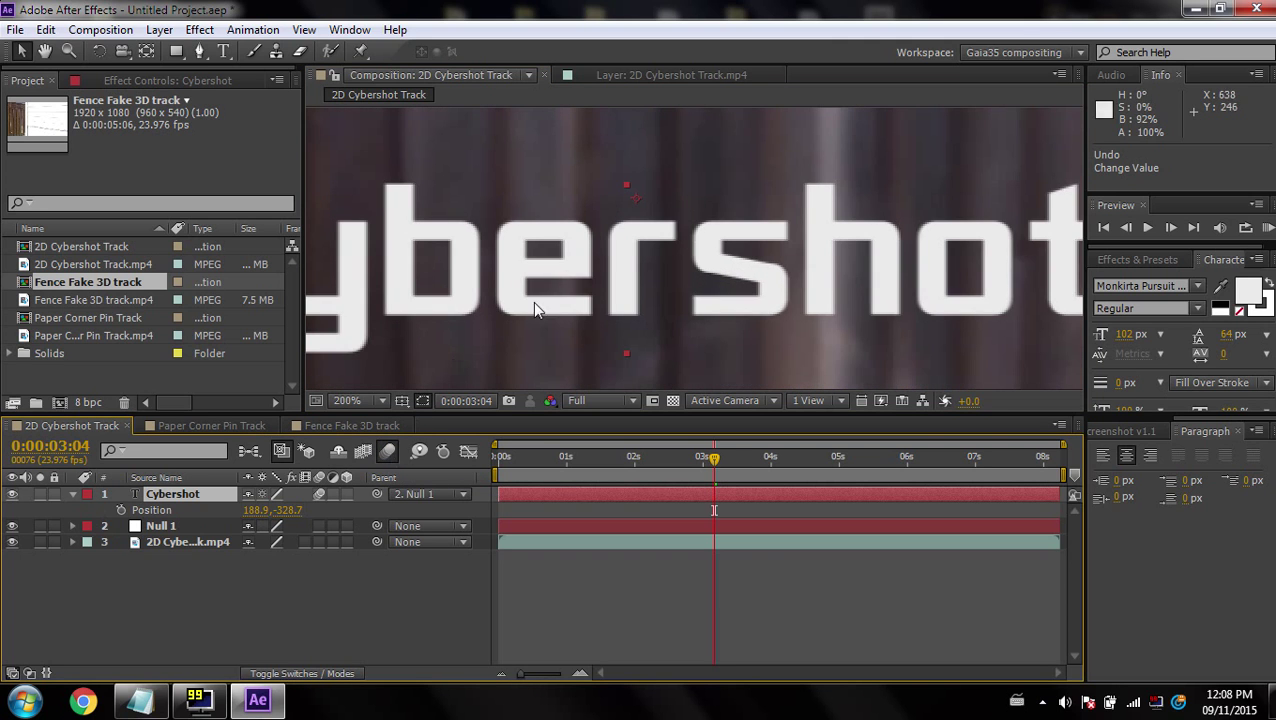
- Deselect the title layer and preview the motion-blurred title from 0:00:03:04
scroll(532, 301, down, 5)
click(977, 233)
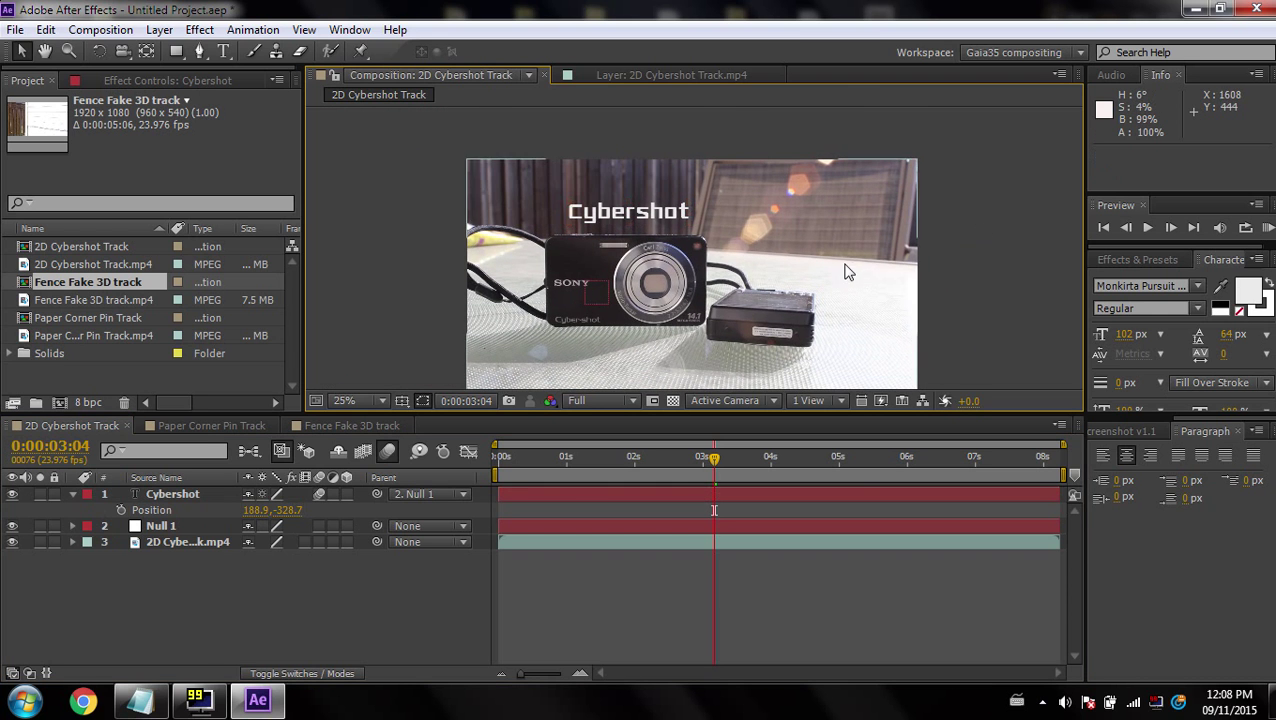
scroll(832, 270, up, 1)
drag(729, 269, 753, 281)
key(space)
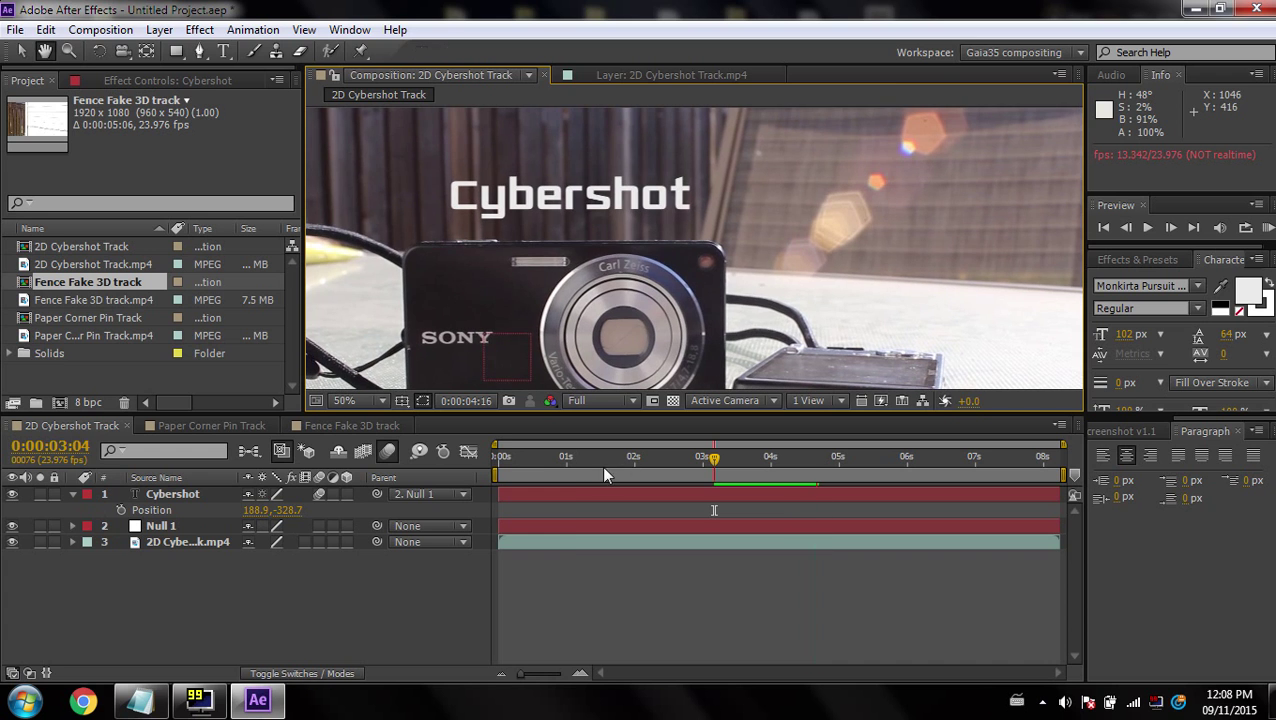
- Go to 0:00:01:08 and compare the title's edges with the composition's motion blur off and on
click(575, 458)
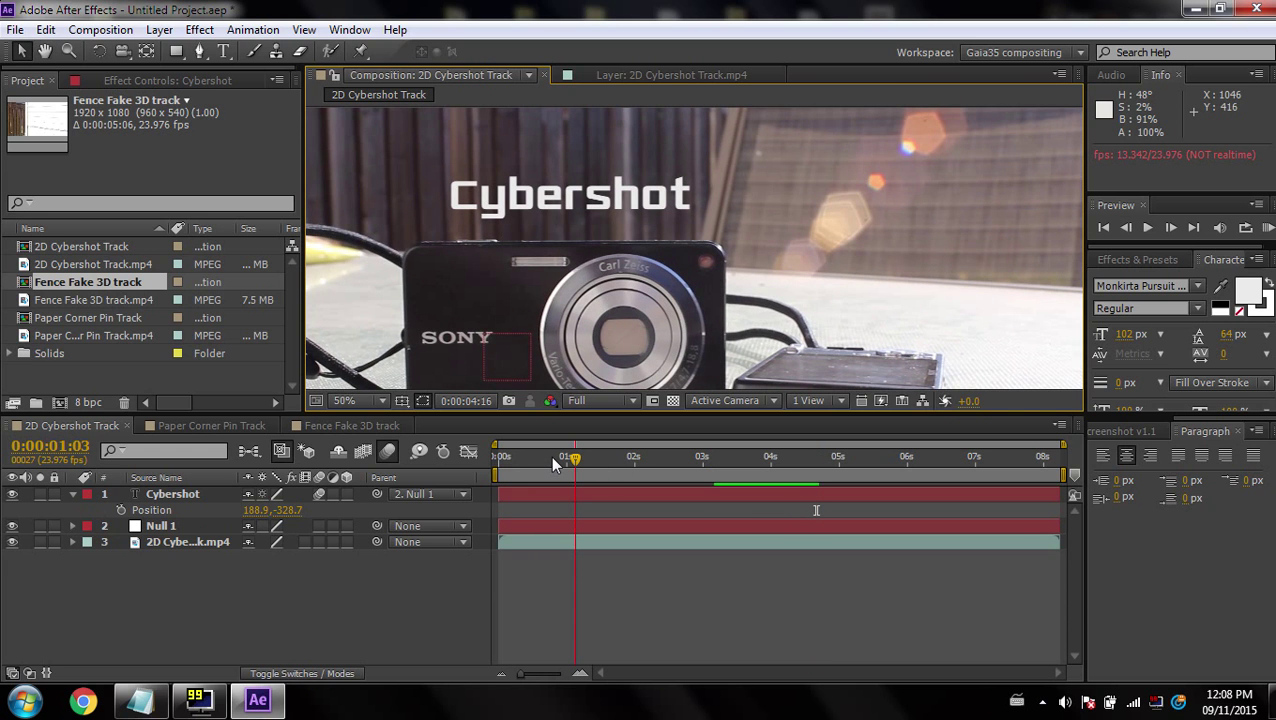
drag(550, 458, 590, 462)
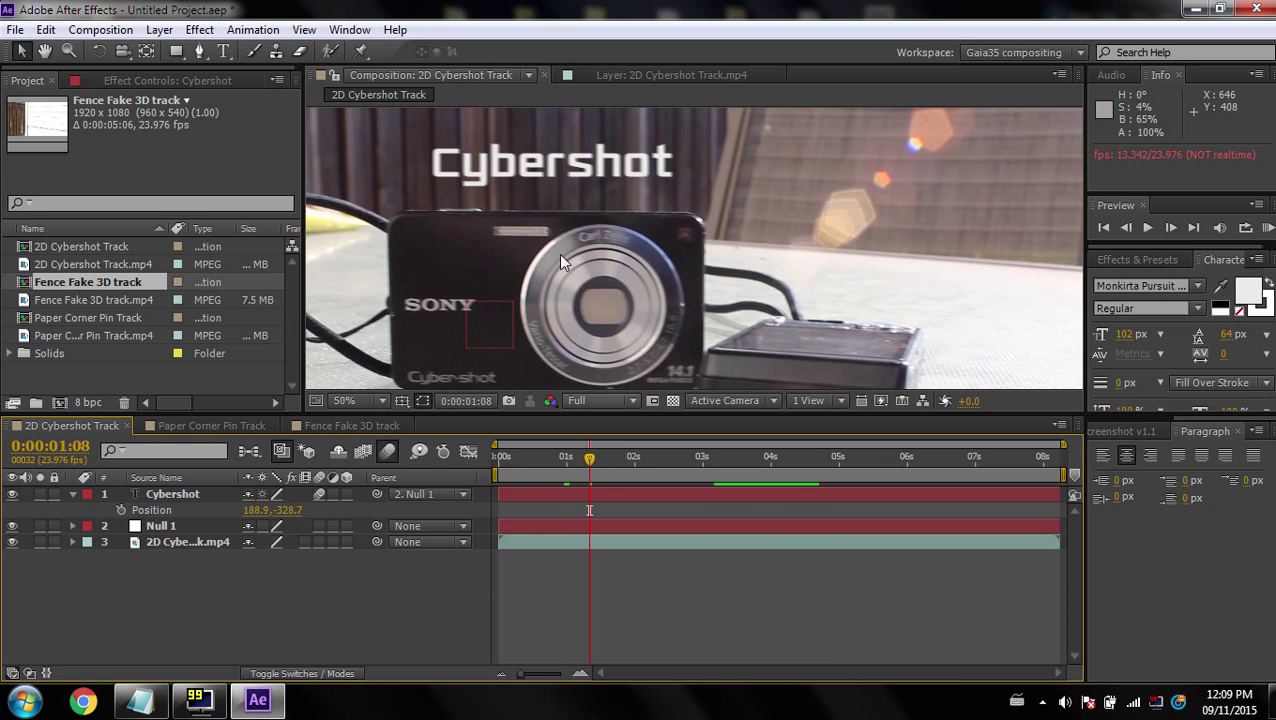
scroll(558, 254, up, 1)
drag(360, 127, 655, 306)
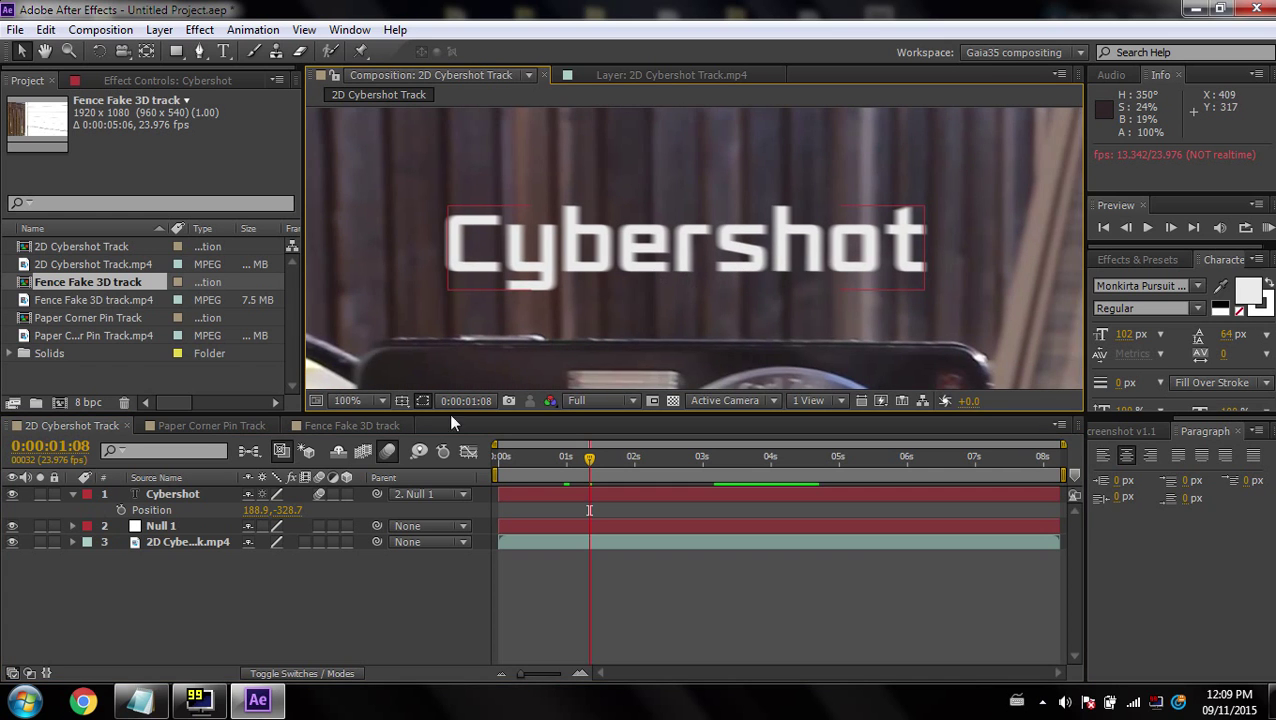
click(389, 452)
scroll(630, 317, down, 1)
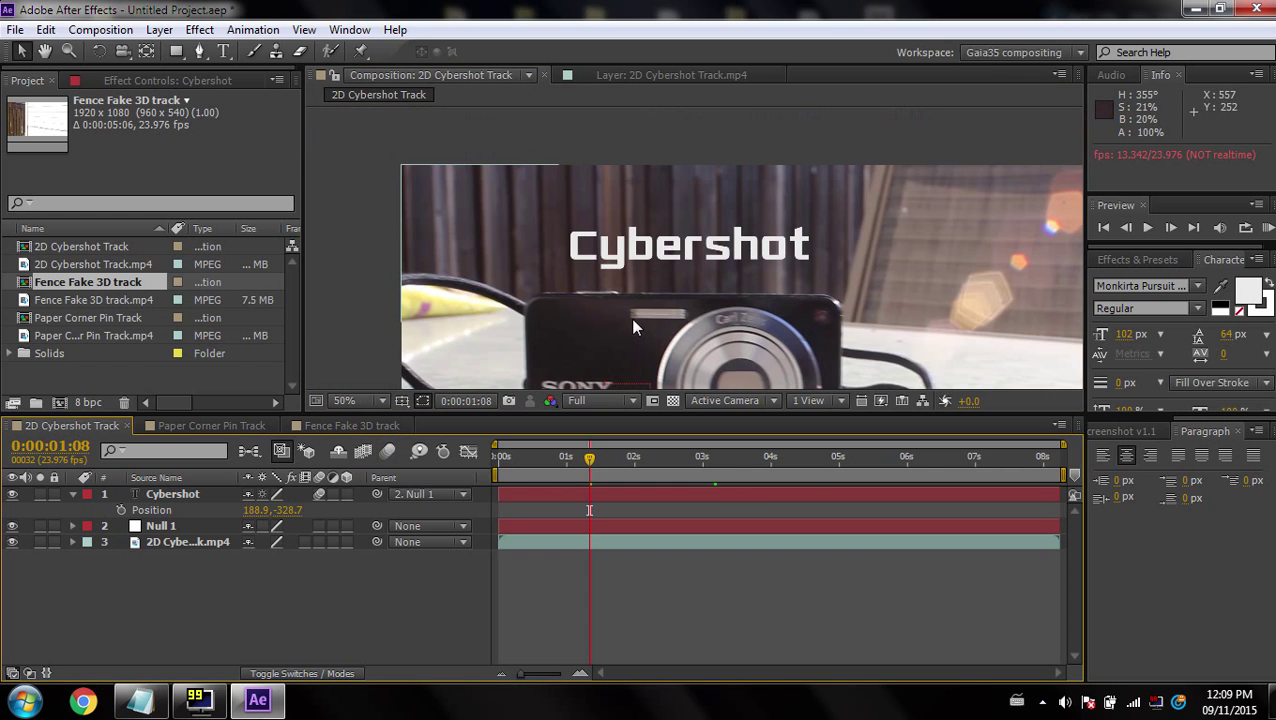
click(391, 451)
scroll(685, 266, up, 1)
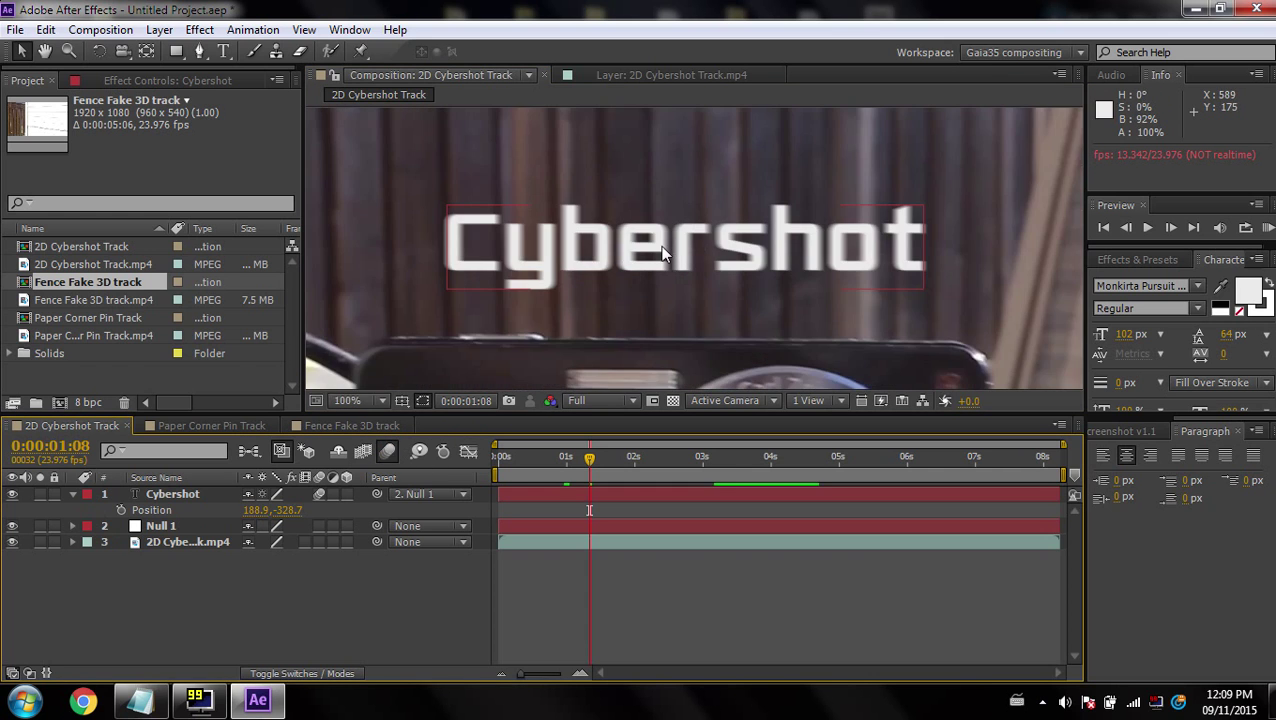
scroll(664, 248, down, 1)
drag(660, 275, 630, 225)
- Set the composition's preview resolution to Half
click(603, 401)
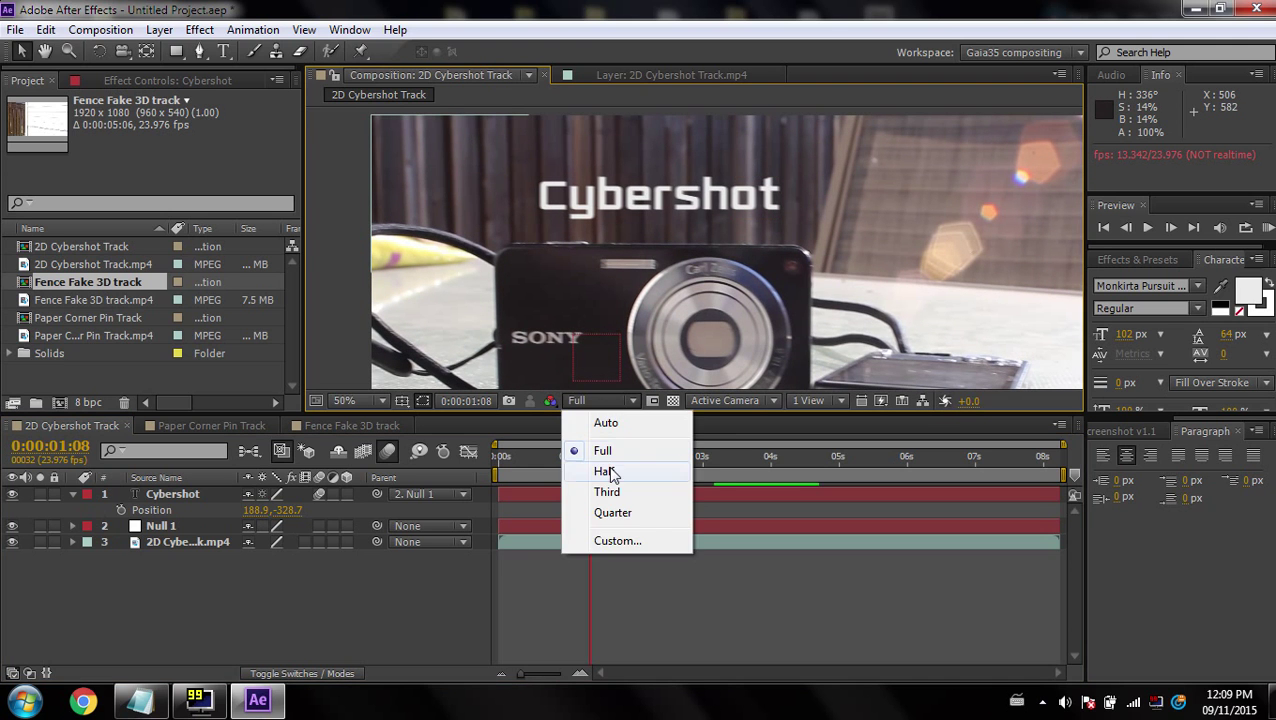
click(605, 472)
scroll(674, 303, down, 1)
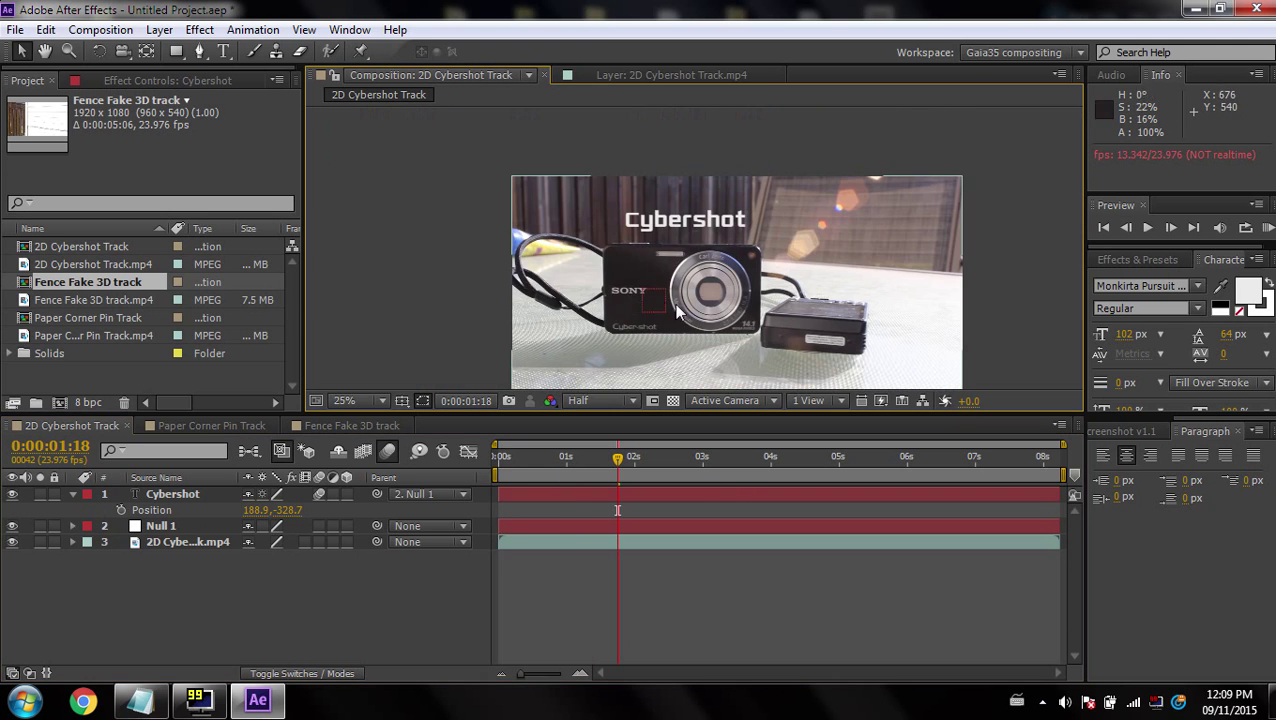
- RAM-preview the tracked title from 0:00:00:20 and inspect it close up at 0:00:01:10
click(562, 460)
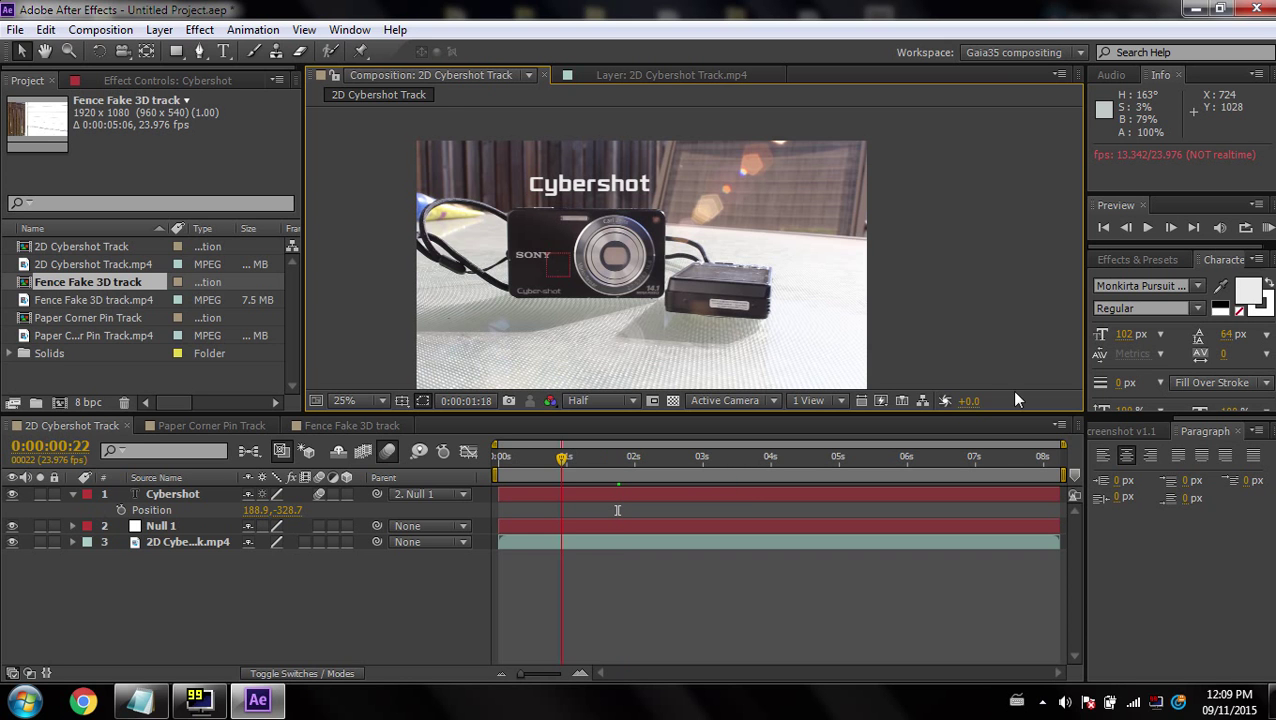
click(1268, 228)
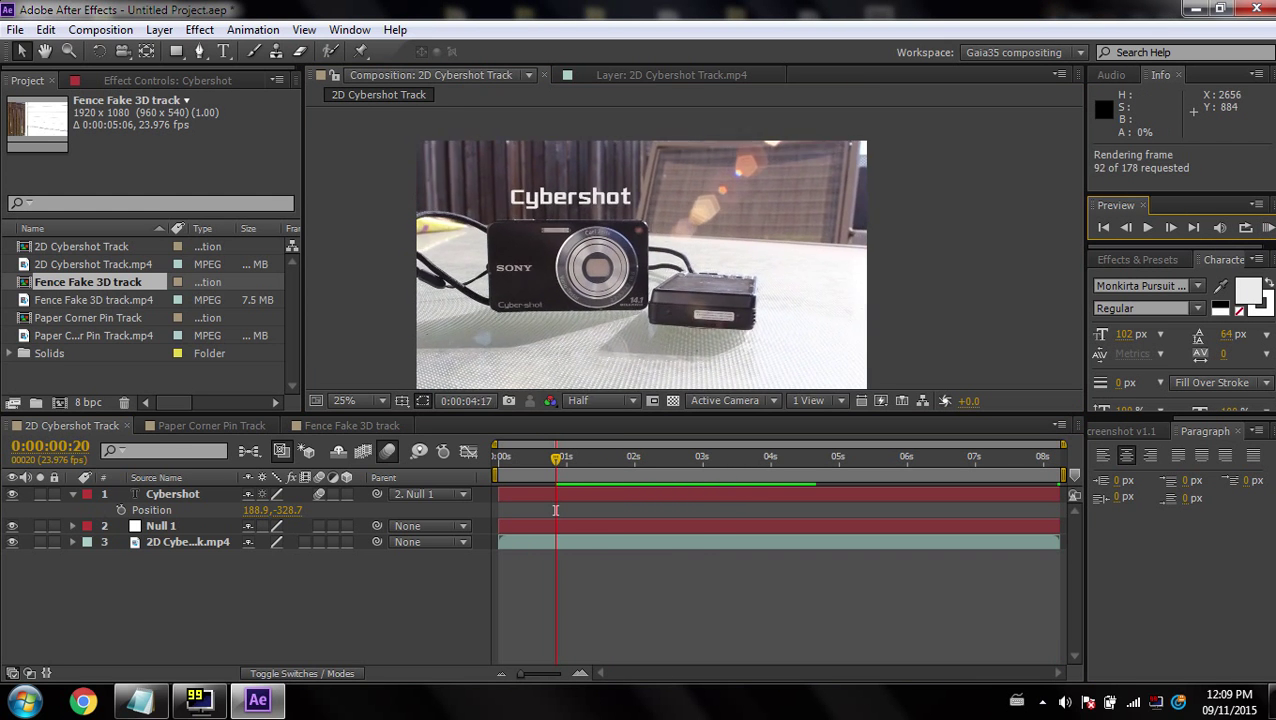
mouse_move(614, 466)
mouse_down()
mouse_move(628, 471)
mouse_move(570, 460)
mouse_move(596, 460)
mouse_up()
scroll(517, 176, up, 3)
drag(517, 182, 940, 366)
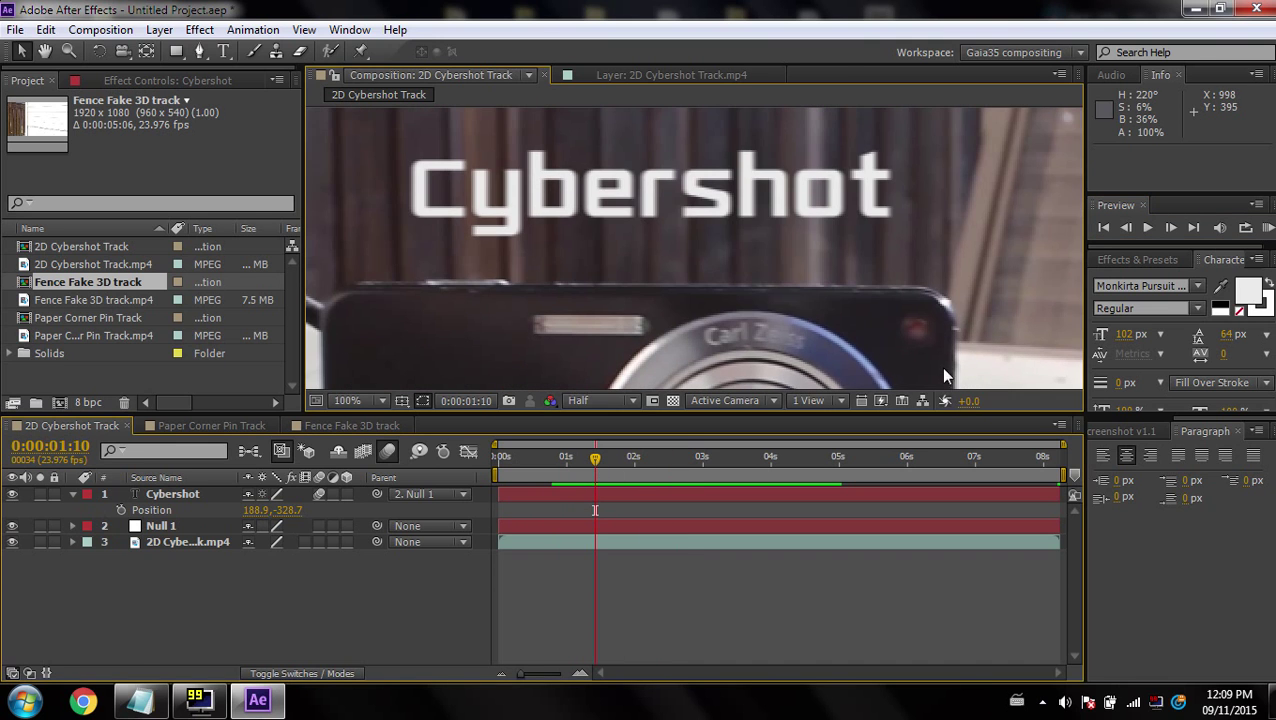
- Compare the title close up at Full preview resolution and return the composition to Half
click(604, 400)
click(602, 450)
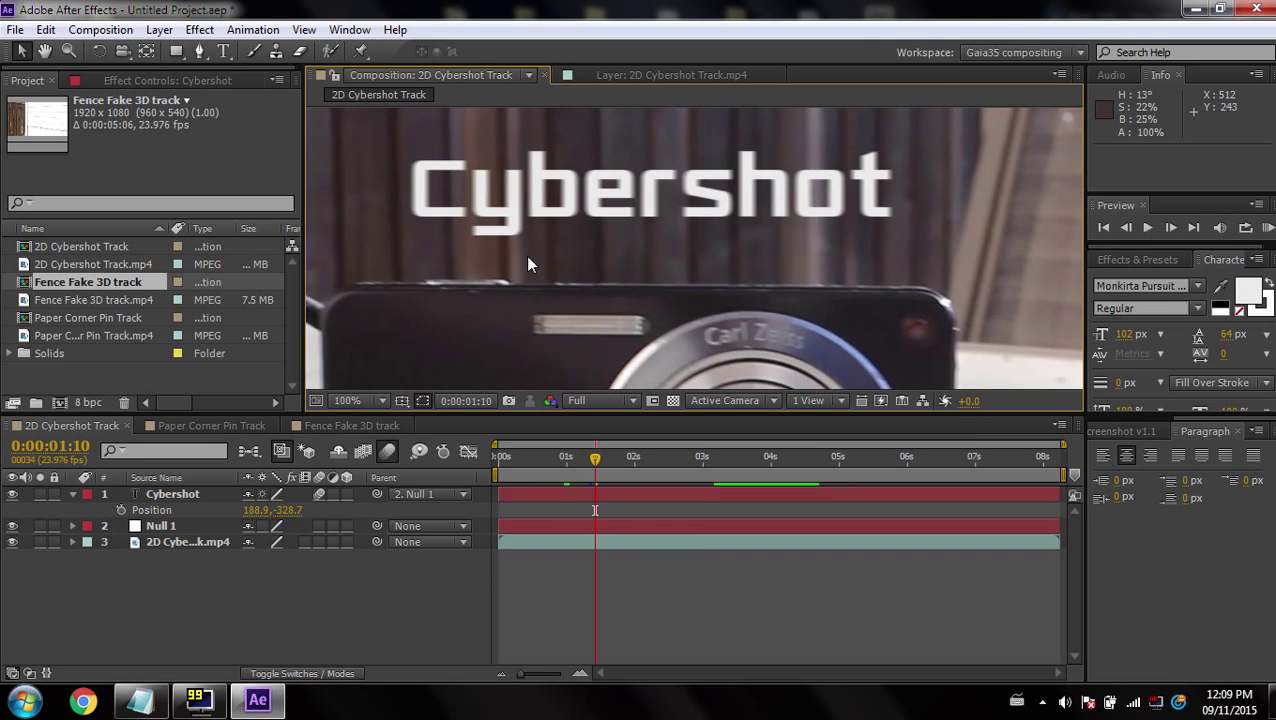
click(621, 400)
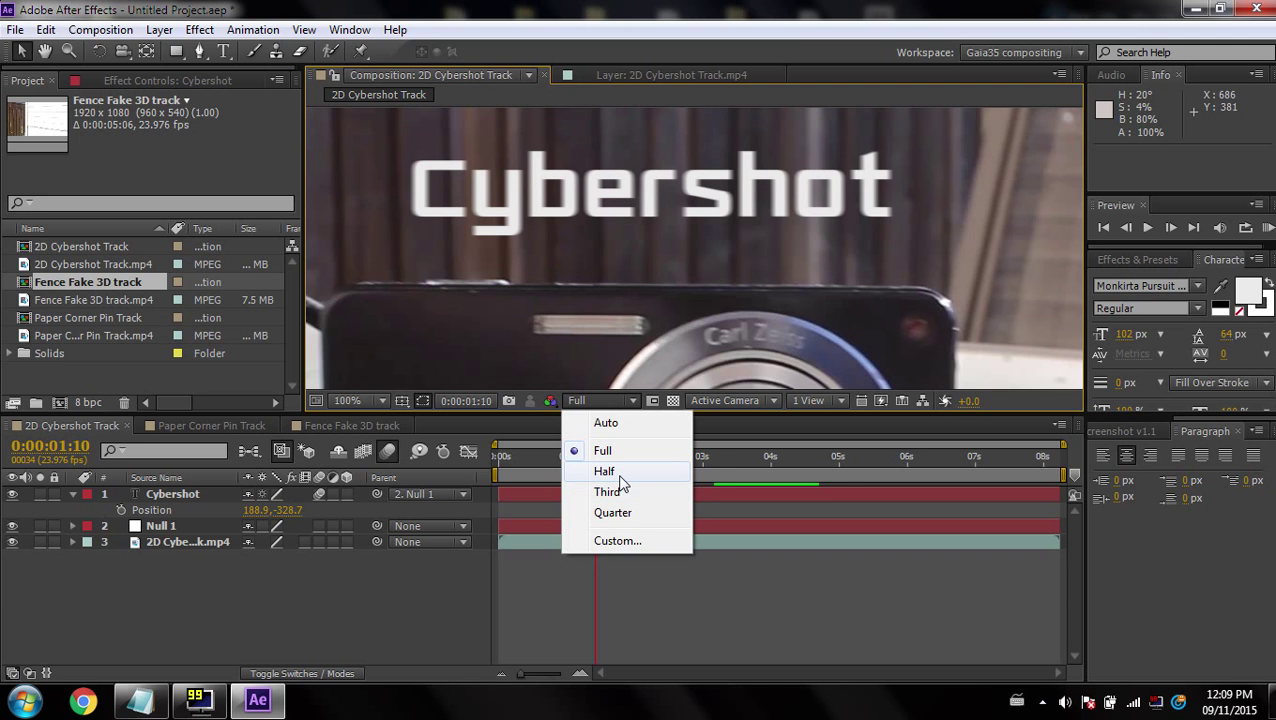
click(620, 471)
- Keyframe the title's Position at 0:00:01:11 and set its Y position to -163.7 at 0:00:01:15
scroll(629, 389, down, 2)
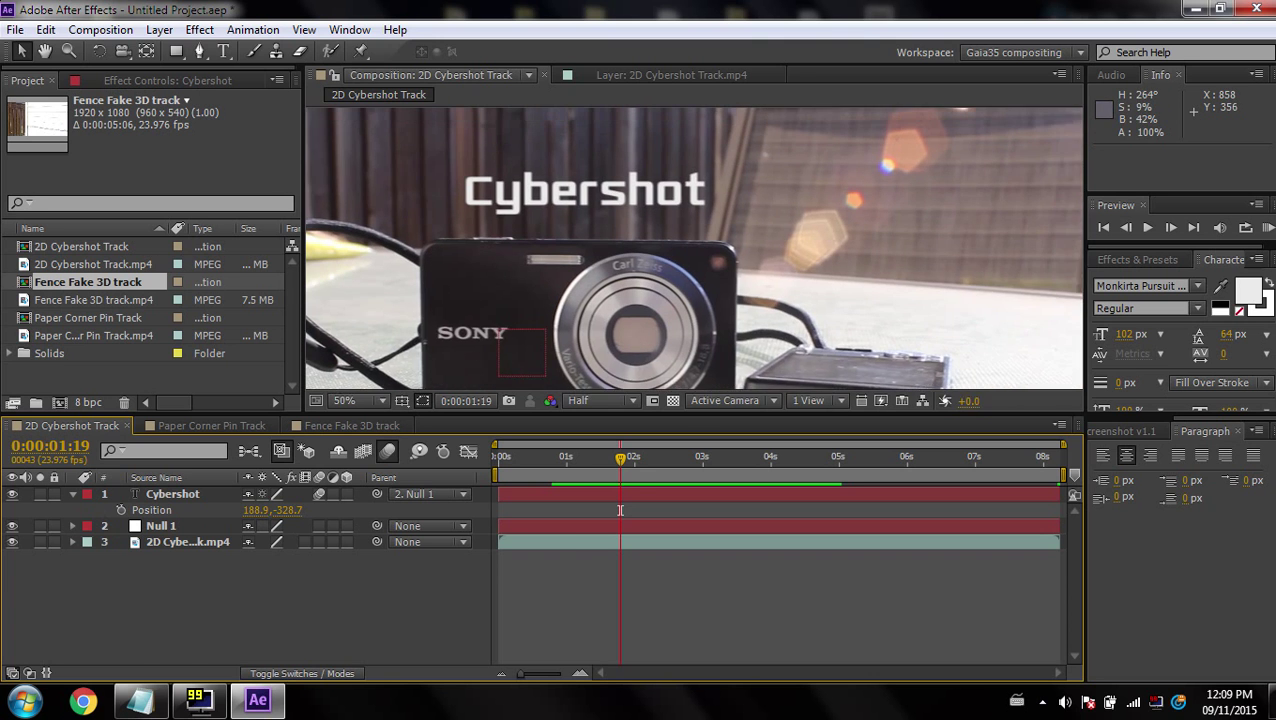
drag(578, 280, 643, 309)
mouse_move(612, 478)
mouse_down()
mouse_move(584, 476)
mouse_move(718, 472)
mouse_move(567, 468)
mouse_move(627, 468)
mouse_move(609, 468)
mouse_up()
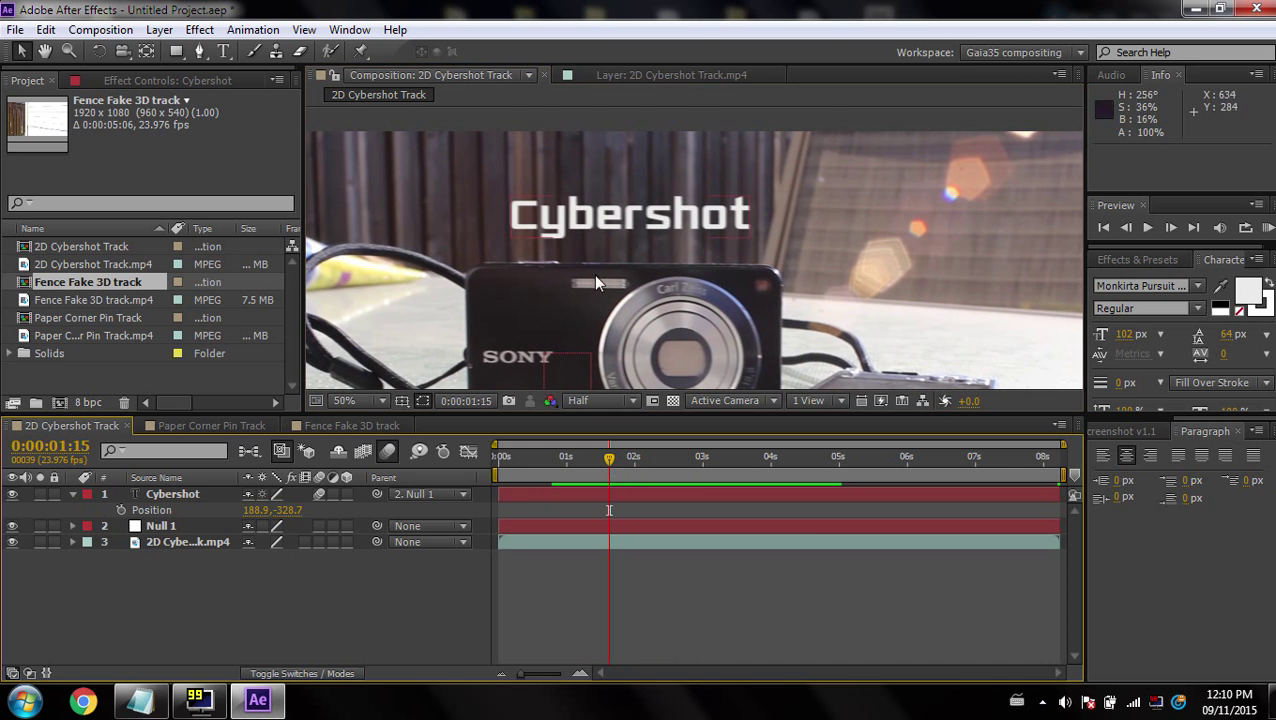
click(121, 510)
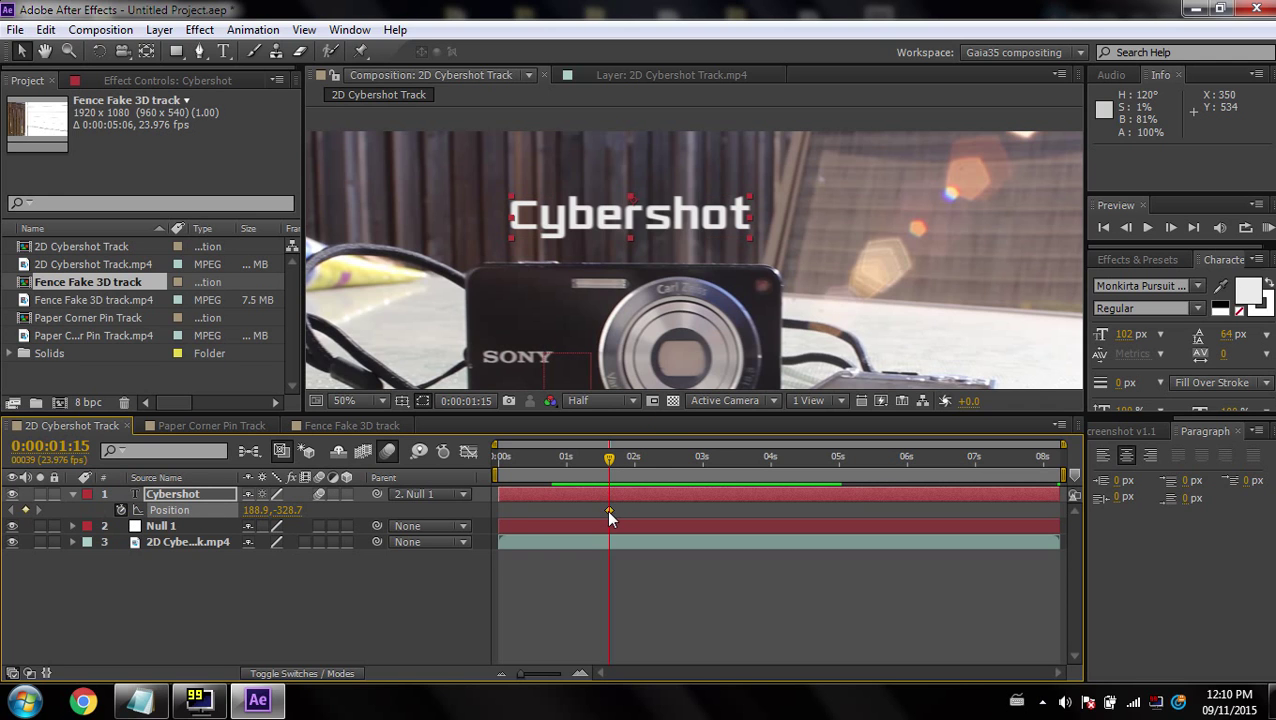
drag(608, 511, 601, 510)
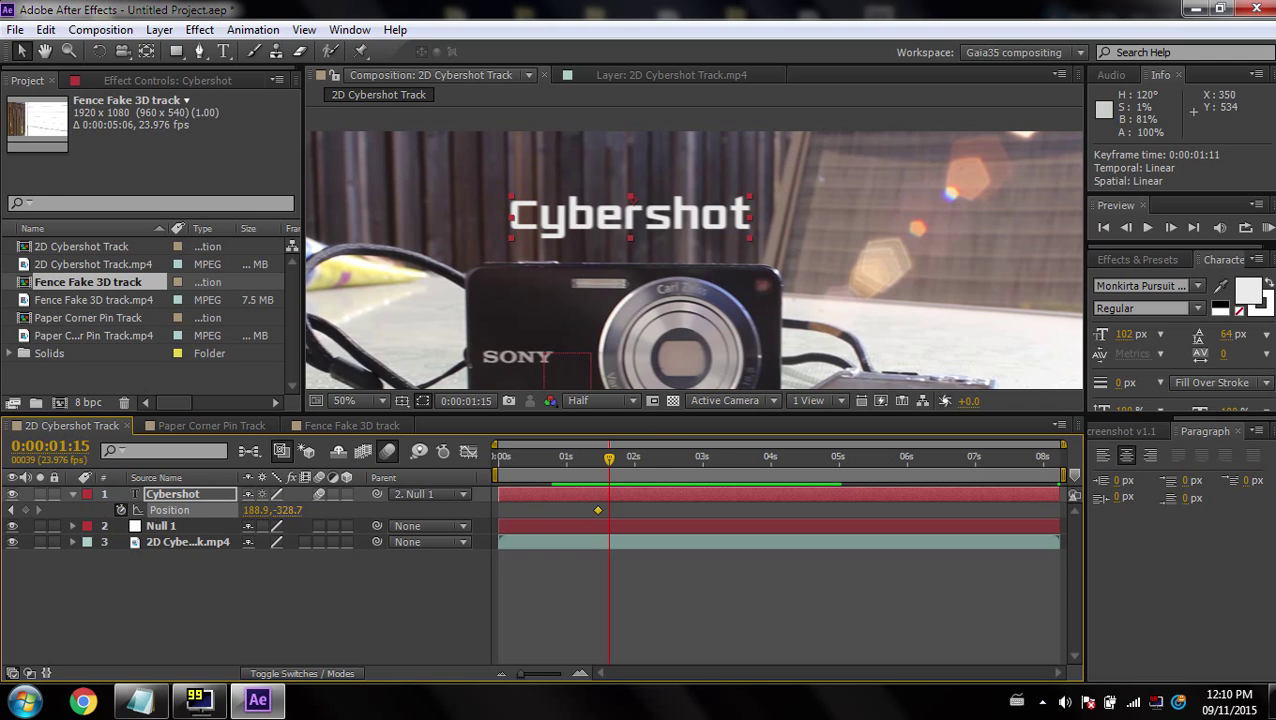
drag(288, 510, 427, 514)
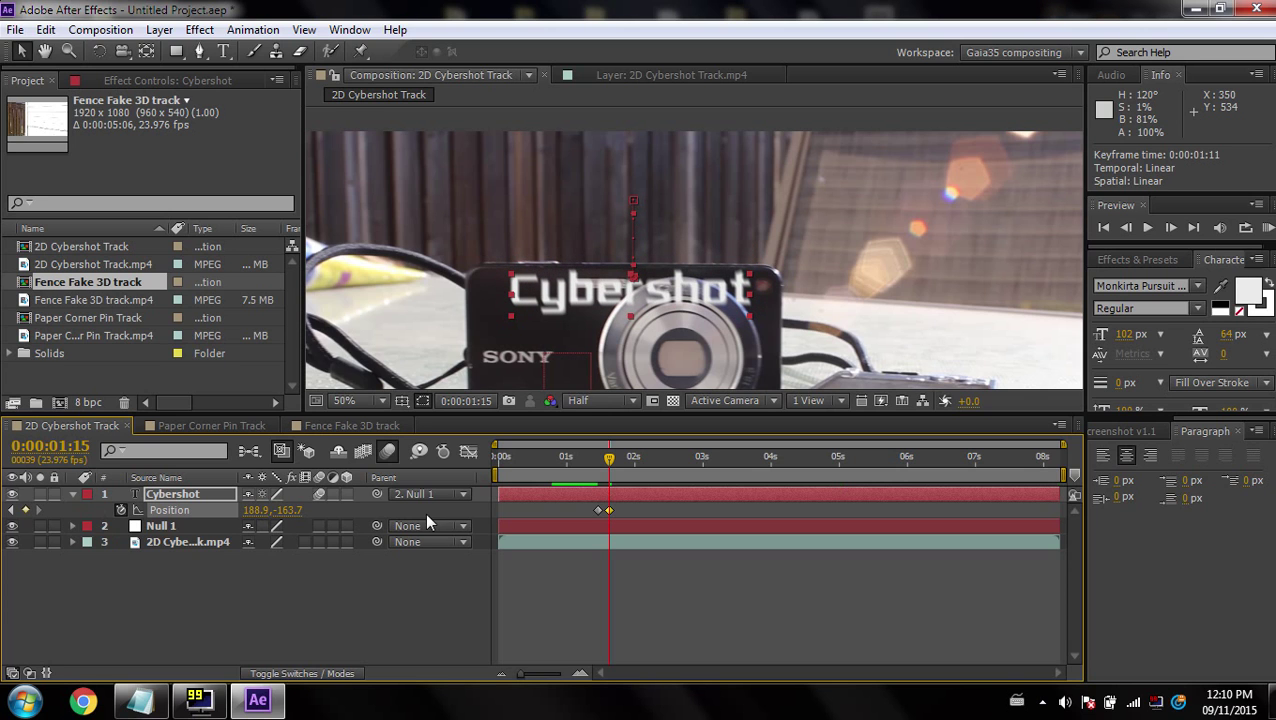
- Expand the title layer to look over its Transform properties and collapse the layer again
click(182, 496)
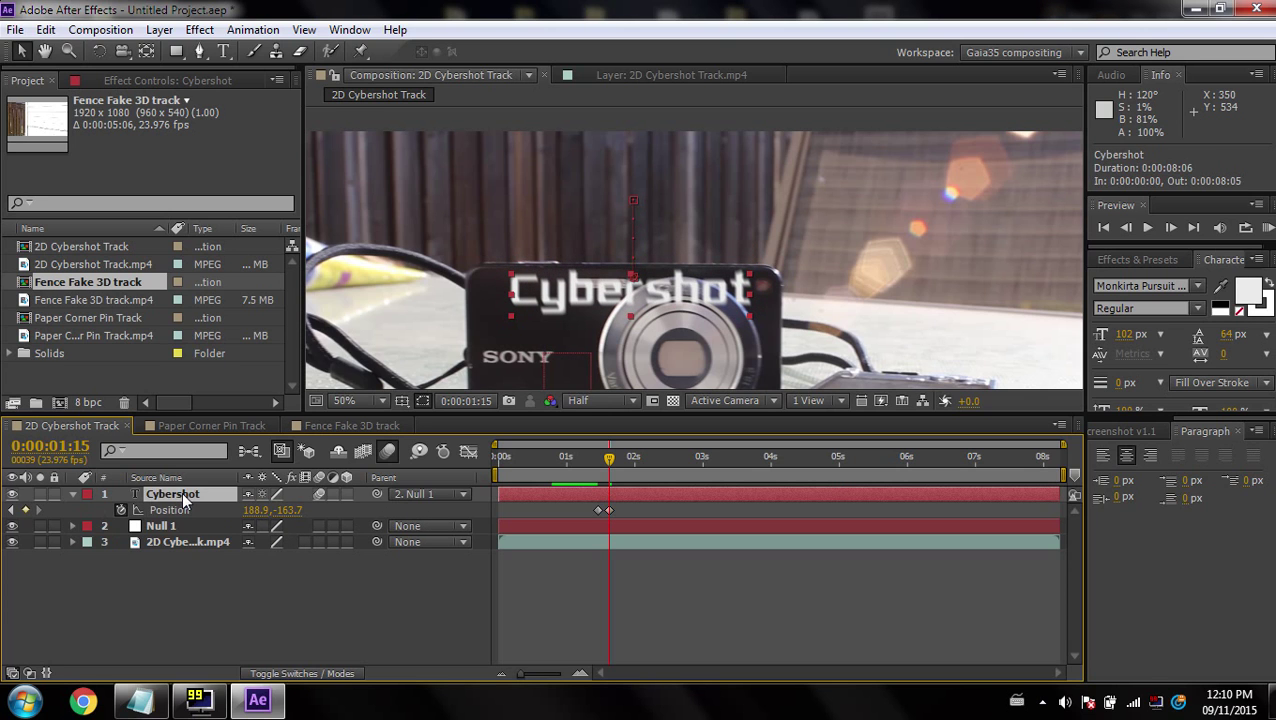
key(r)
click(72, 494)
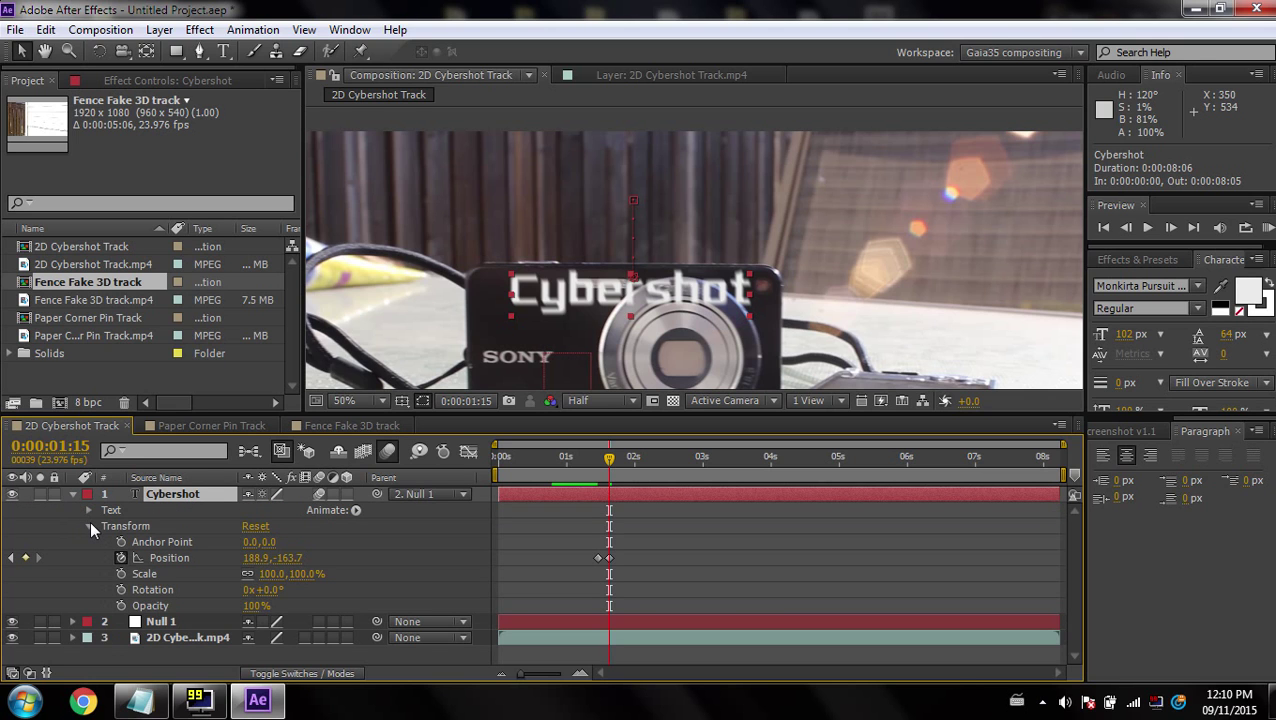
click(89, 527)
click(89, 527)
click(72, 494)
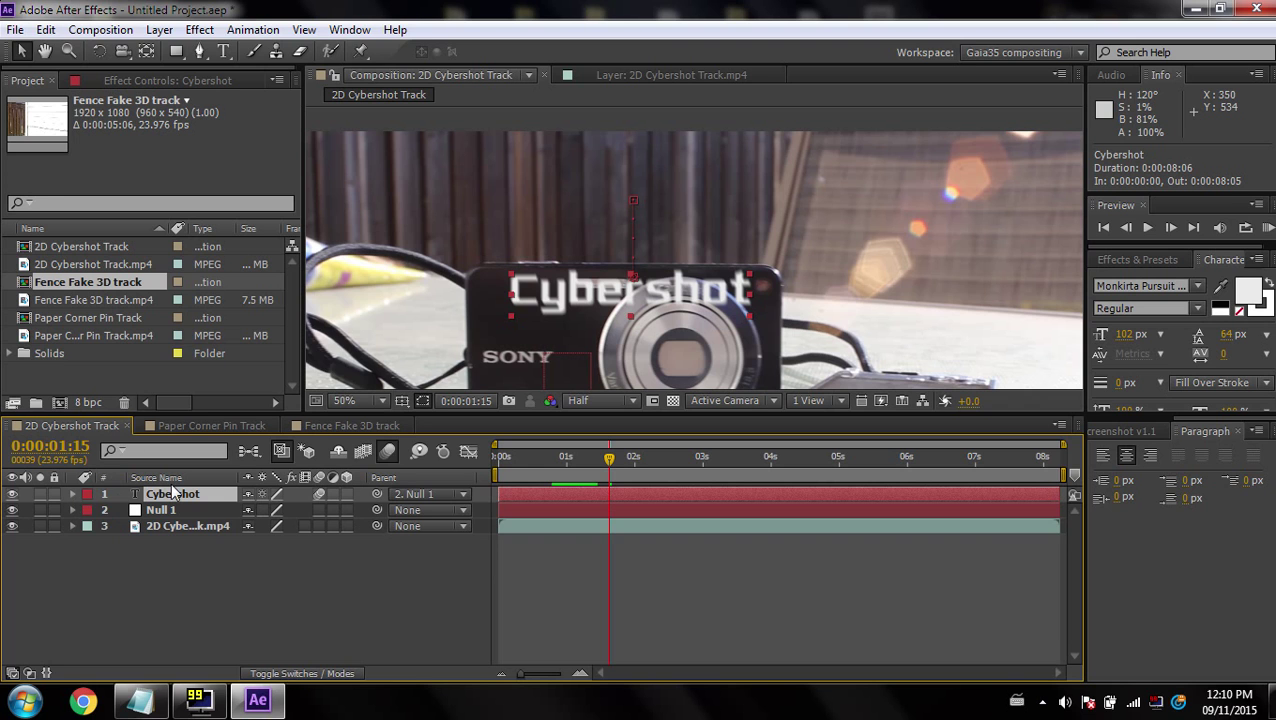
- Show the title layer's Rotation, Opacity and Position properties on their own in turn
key(r)
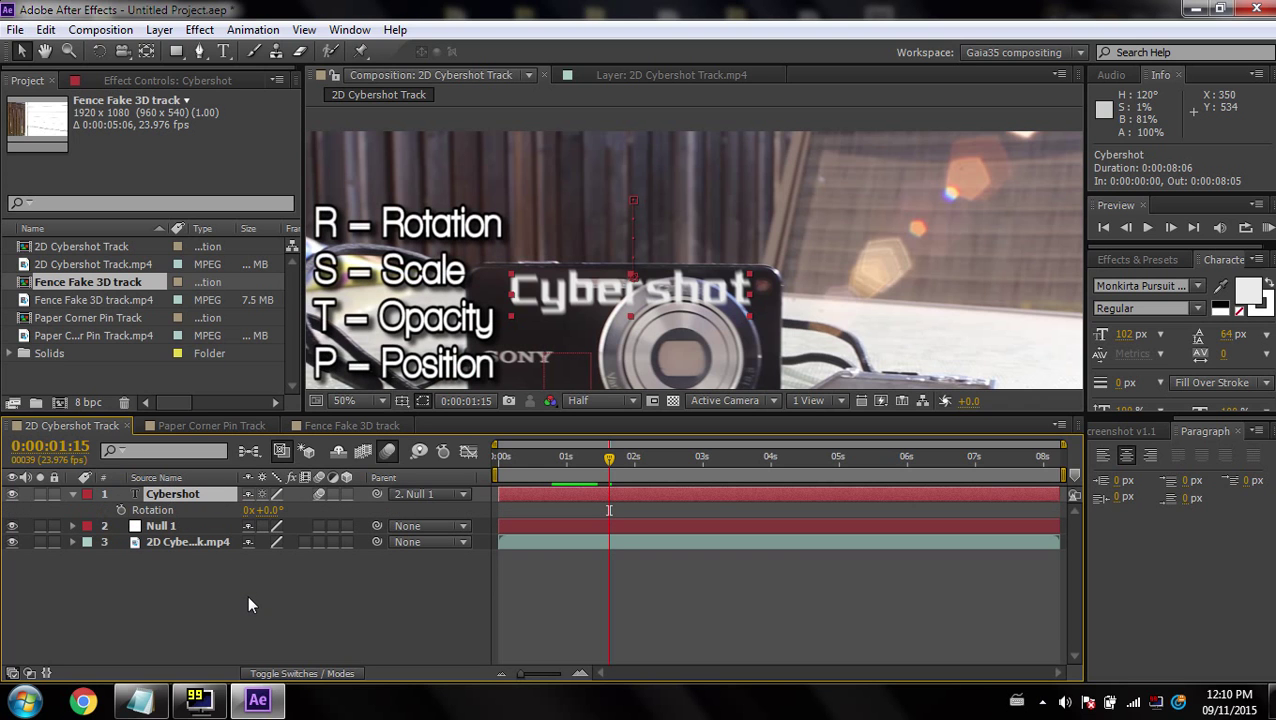
key(t)
key(p)
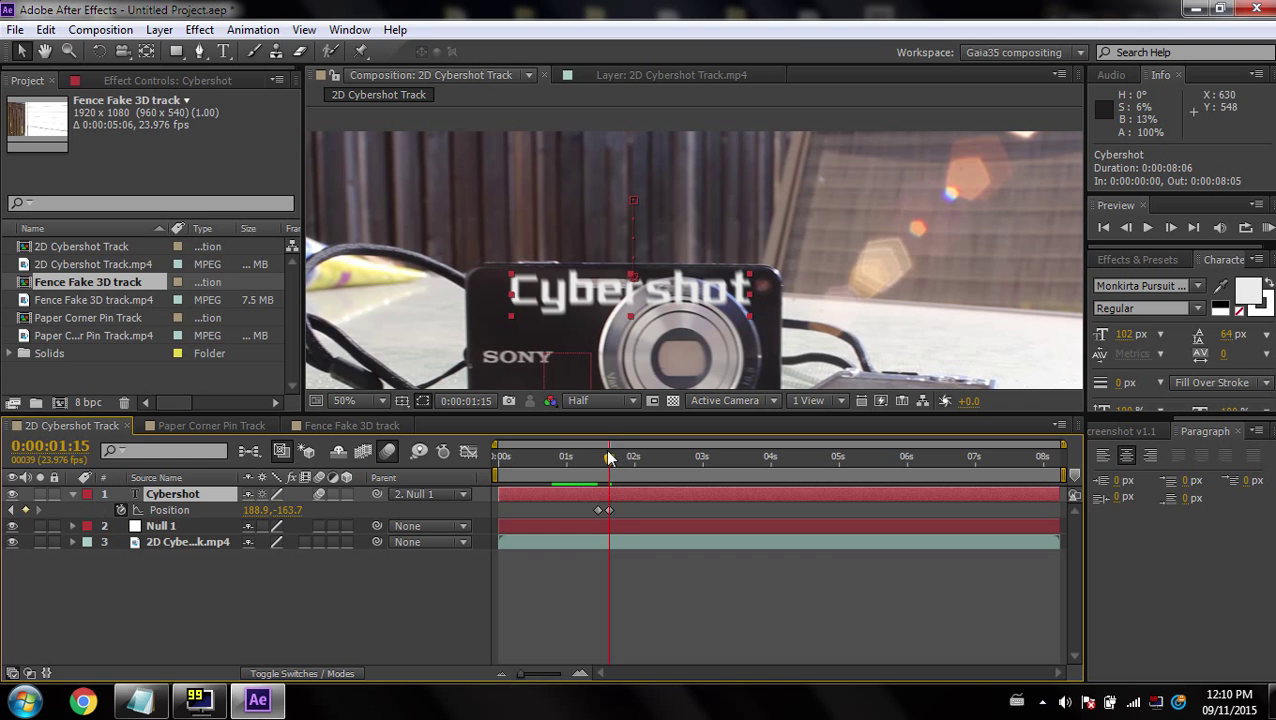
- Rearrange the title's Position keyframes so it rises from Y -163.7 at 0:00:01:11 to -328.7 at 0:00:01:19
drag(613, 462, 590, 465)
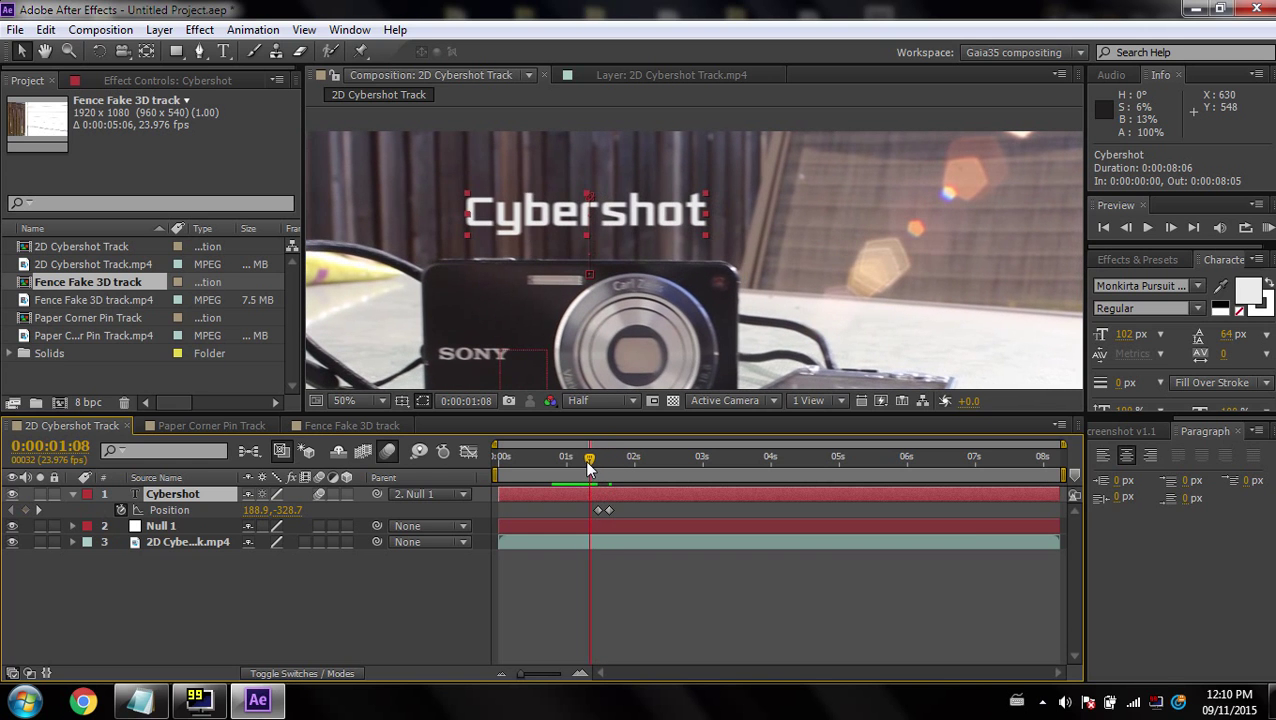
mouse_move(598, 510)
mouse_down()
mouse_move(629, 511)
mouse_move(580, 506)
mouse_up()
key(space)
key(space)
key(ctrl+z)
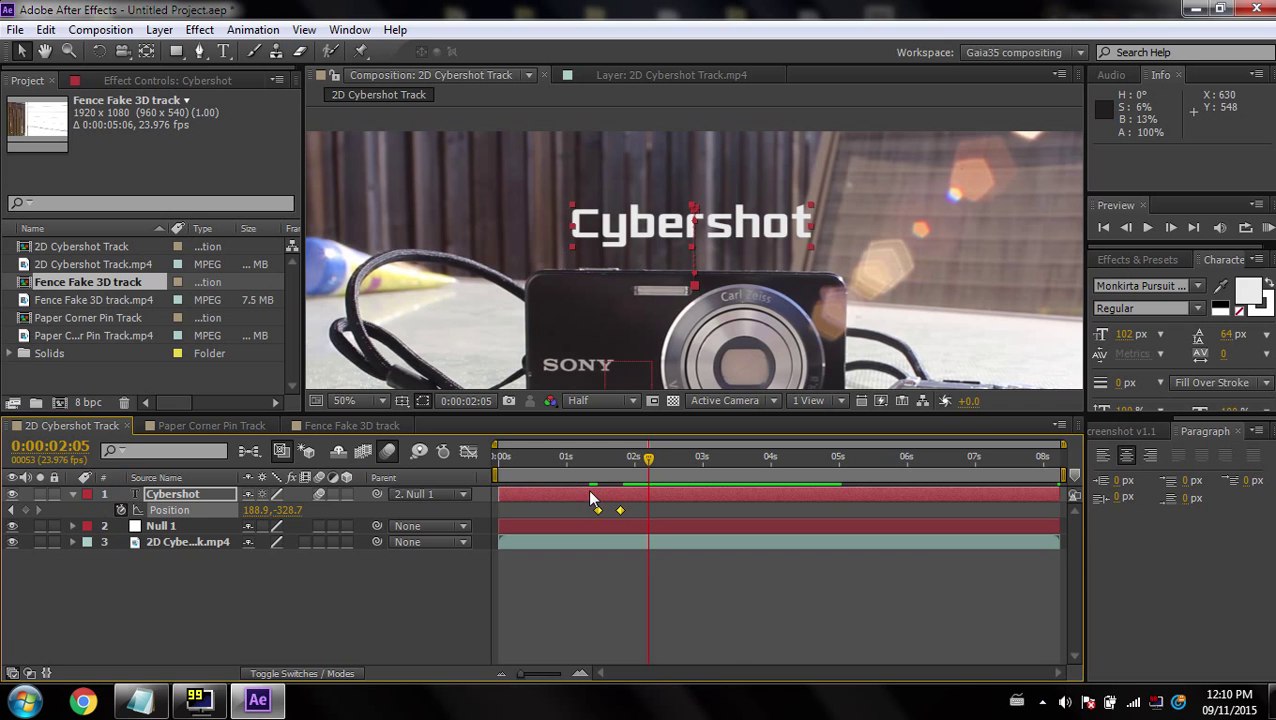
- Apply Easy Ease to the Position keyframes and lengthen the last keyframe's incoming influence in the speed graph
click(468, 452)
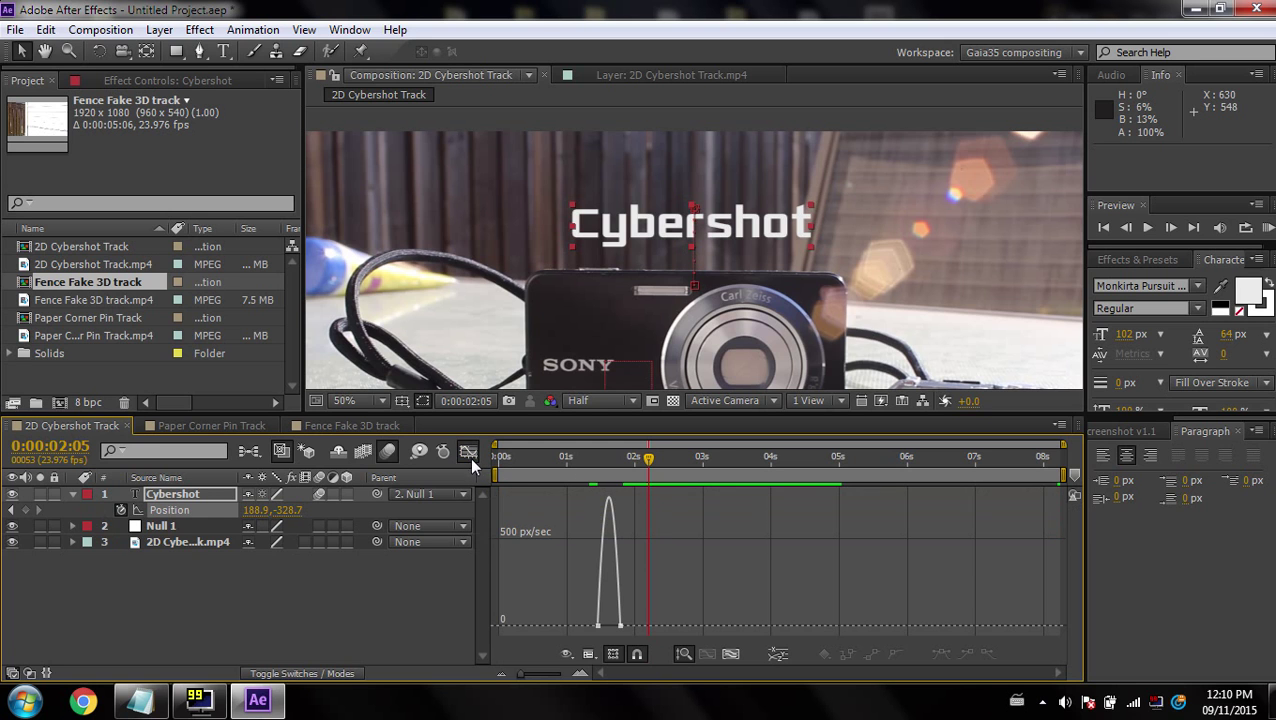
click(598, 626)
scroll(605, 630, up, 4)
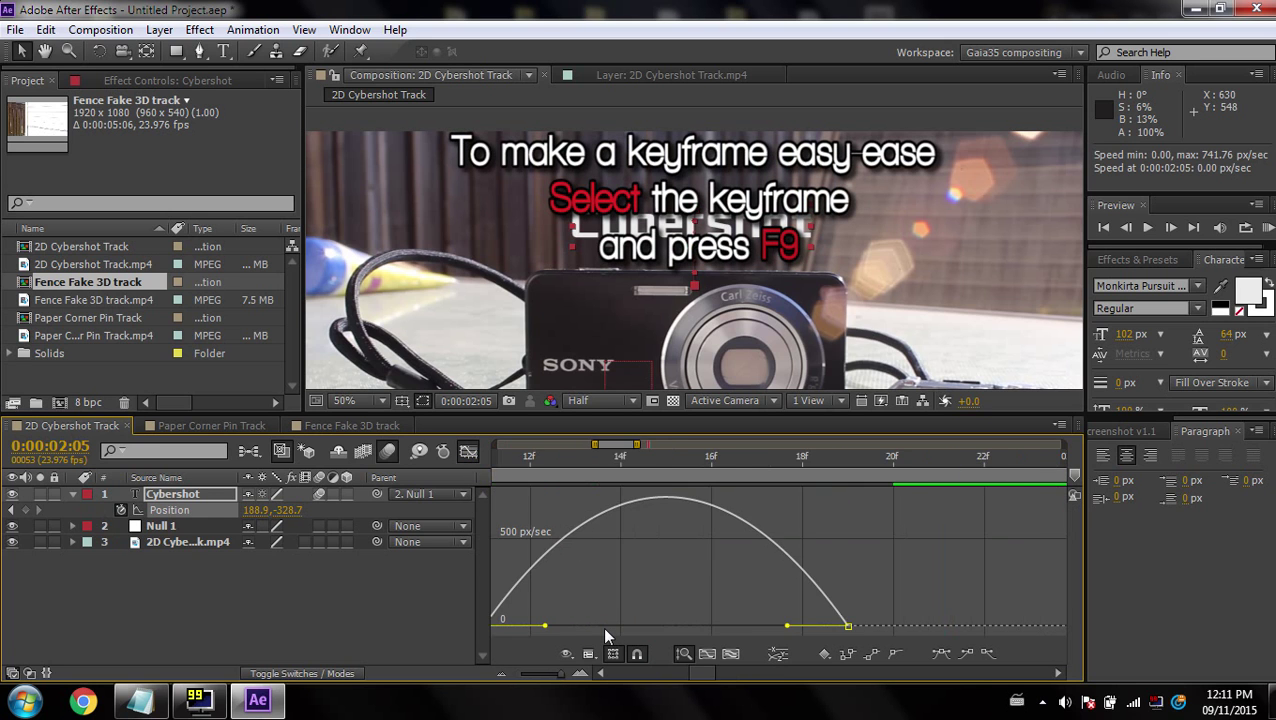
scroll(606, 630, down, 4)
key(F9)
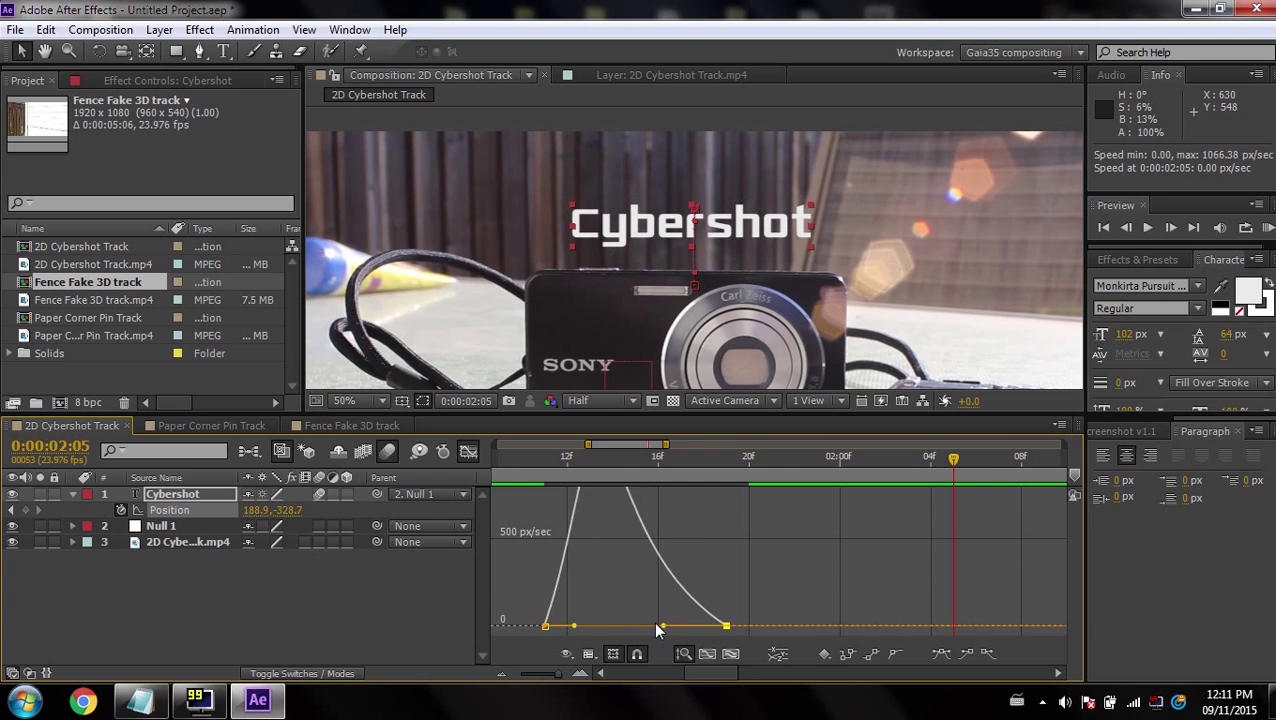
drag(661, 627, 635, 623)
drag(727, 622, 727, 630)
click(468, 451)
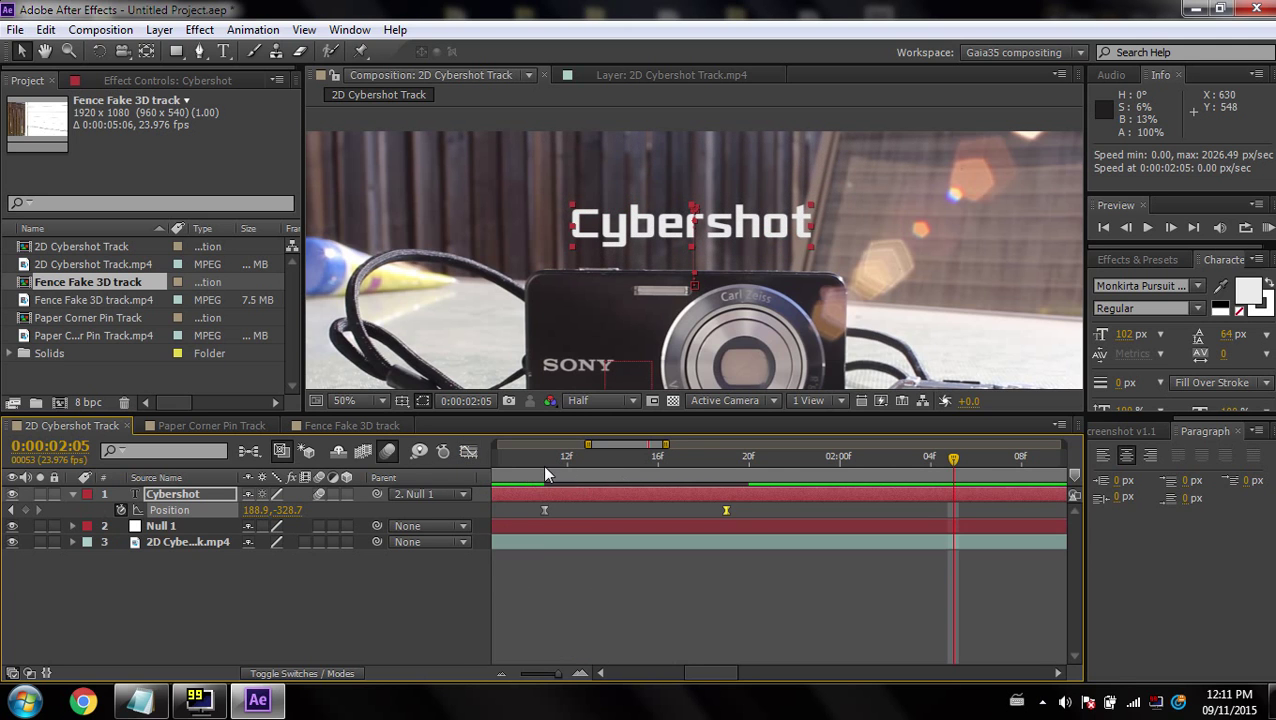
- Preview the title's eased rise from around its first Position keyframe
click(542, 472)
key(space)
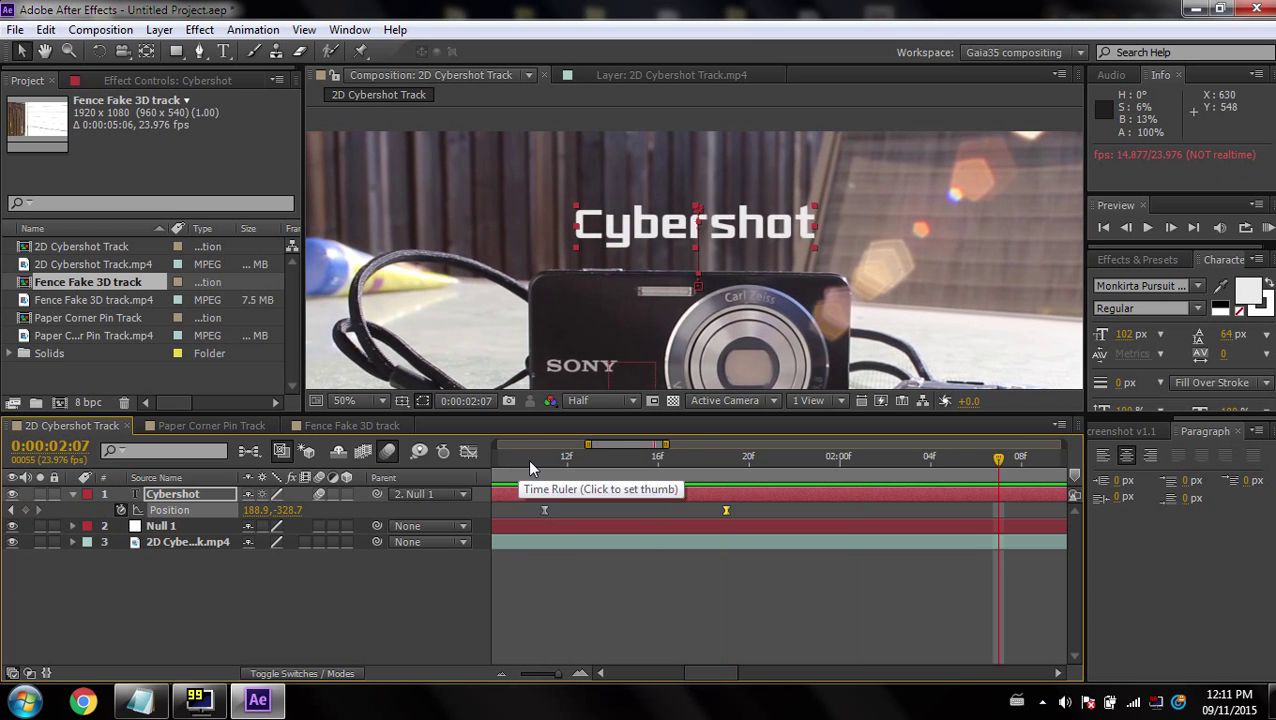
click(530, 468)
key(space)
key(space)
- Inspect the rising title's motion blur close up at 0:00:01:12 and go to 0:00:01:18
drag(536, 470, 567, 488)
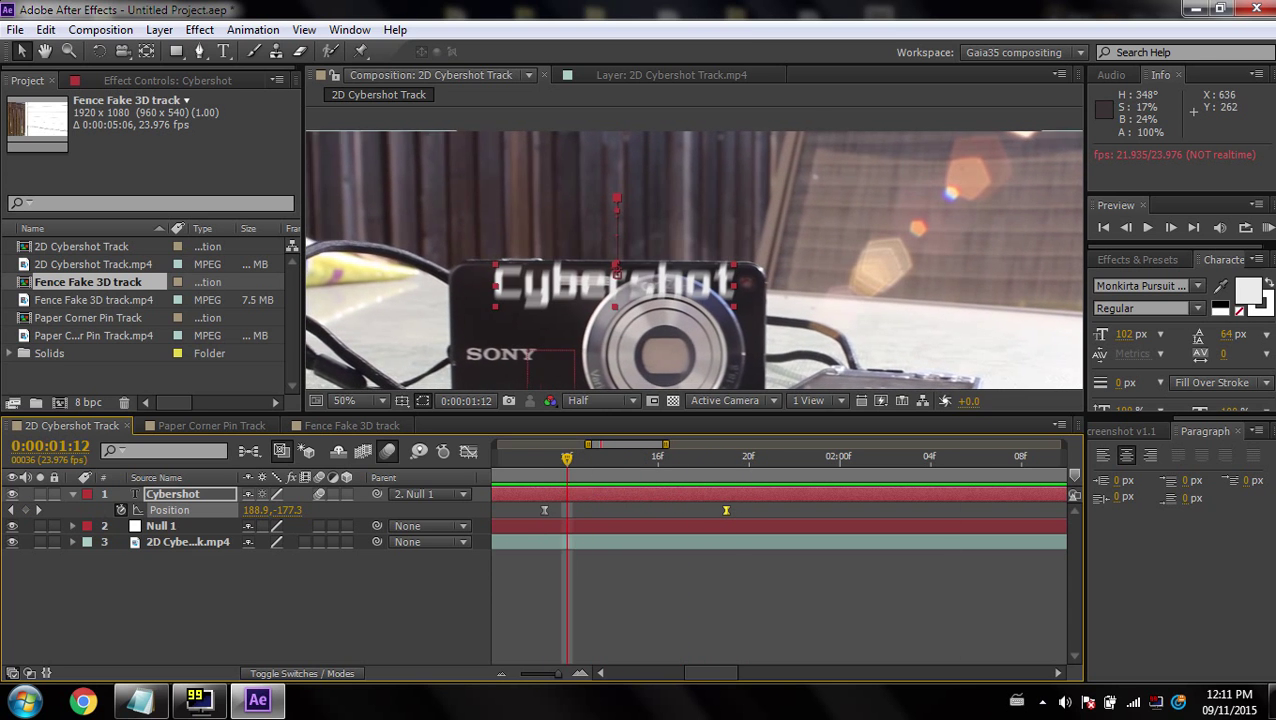
scroll(668, 290, up, 2)
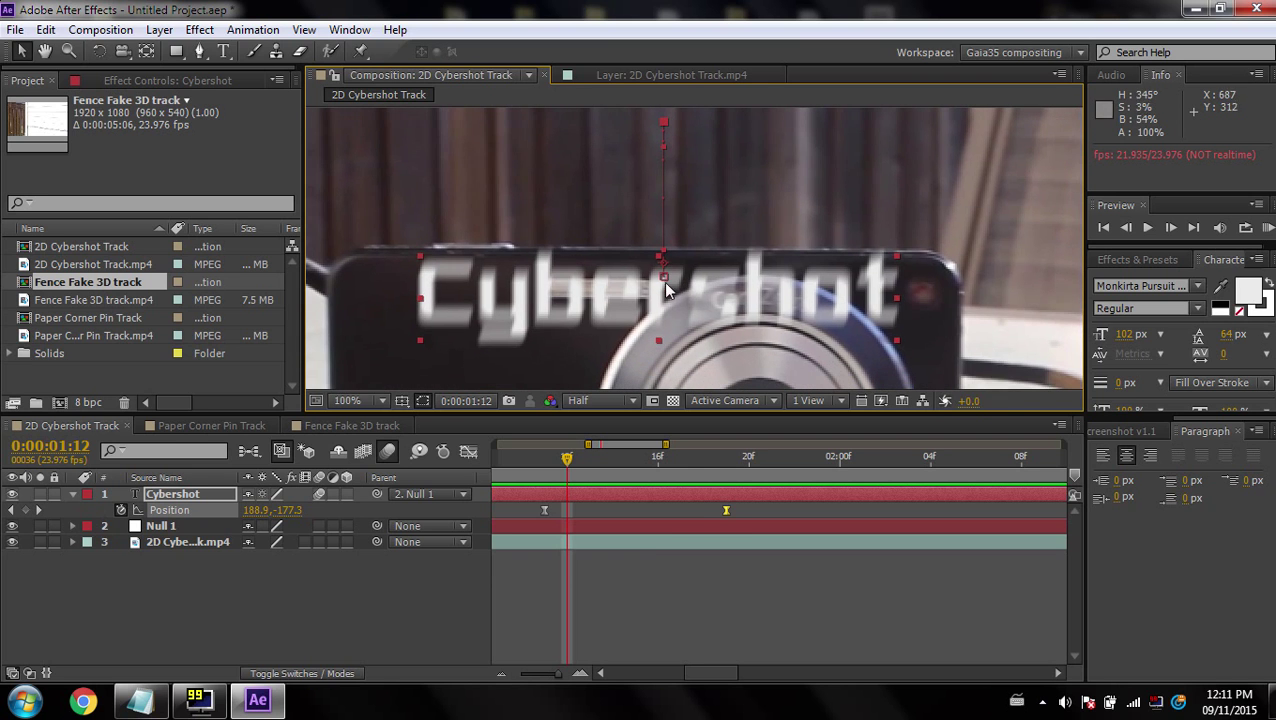
click(703, 460)
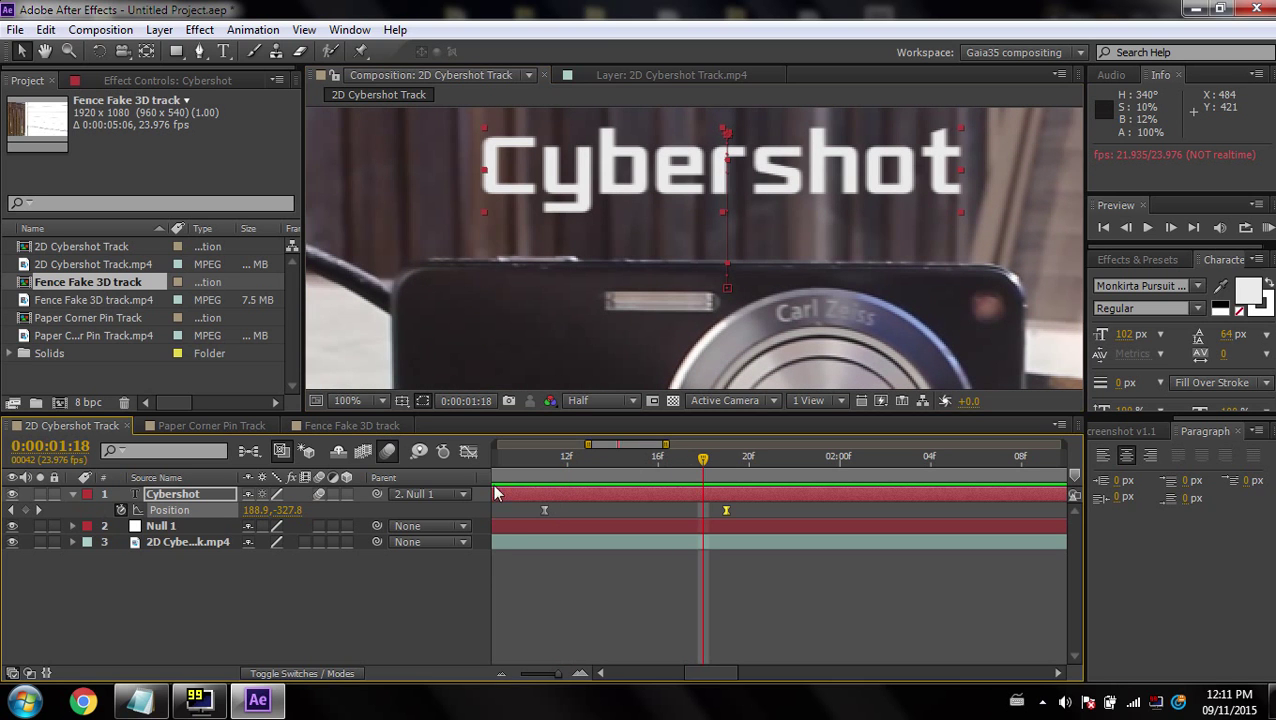
double_click(187, 494)
text(r)
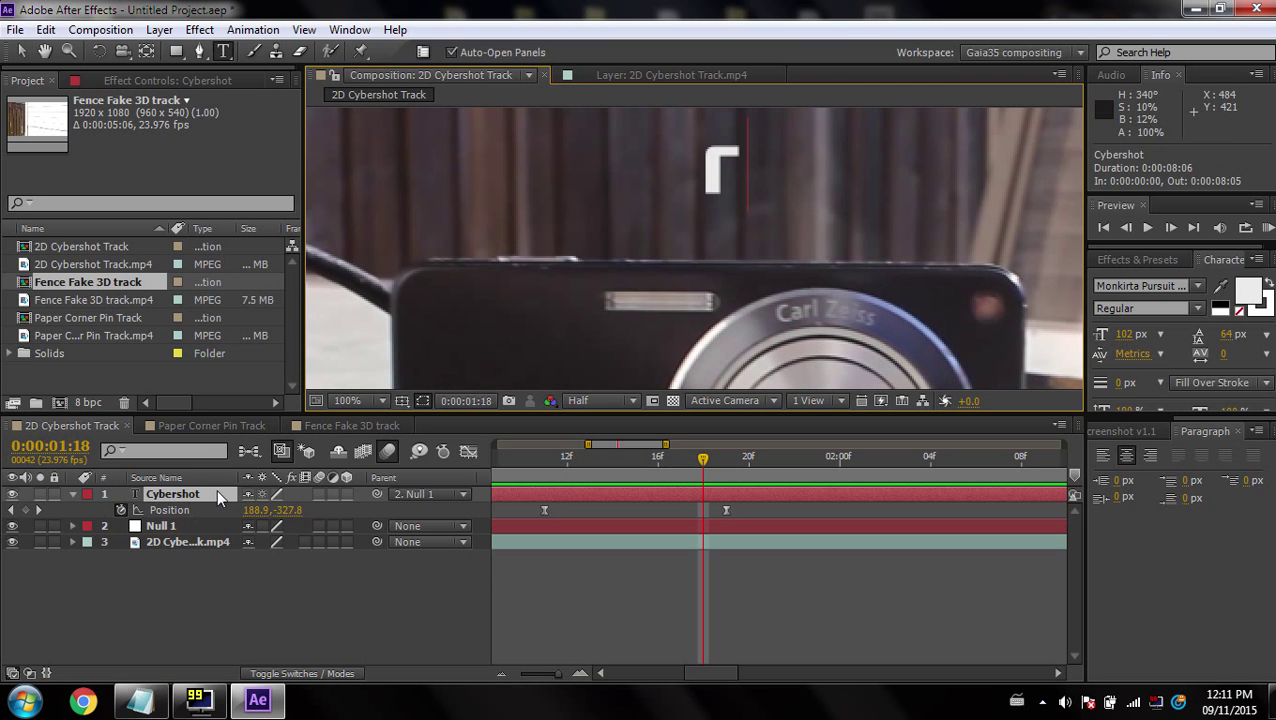
key(ctrl+z)
key(Escape)
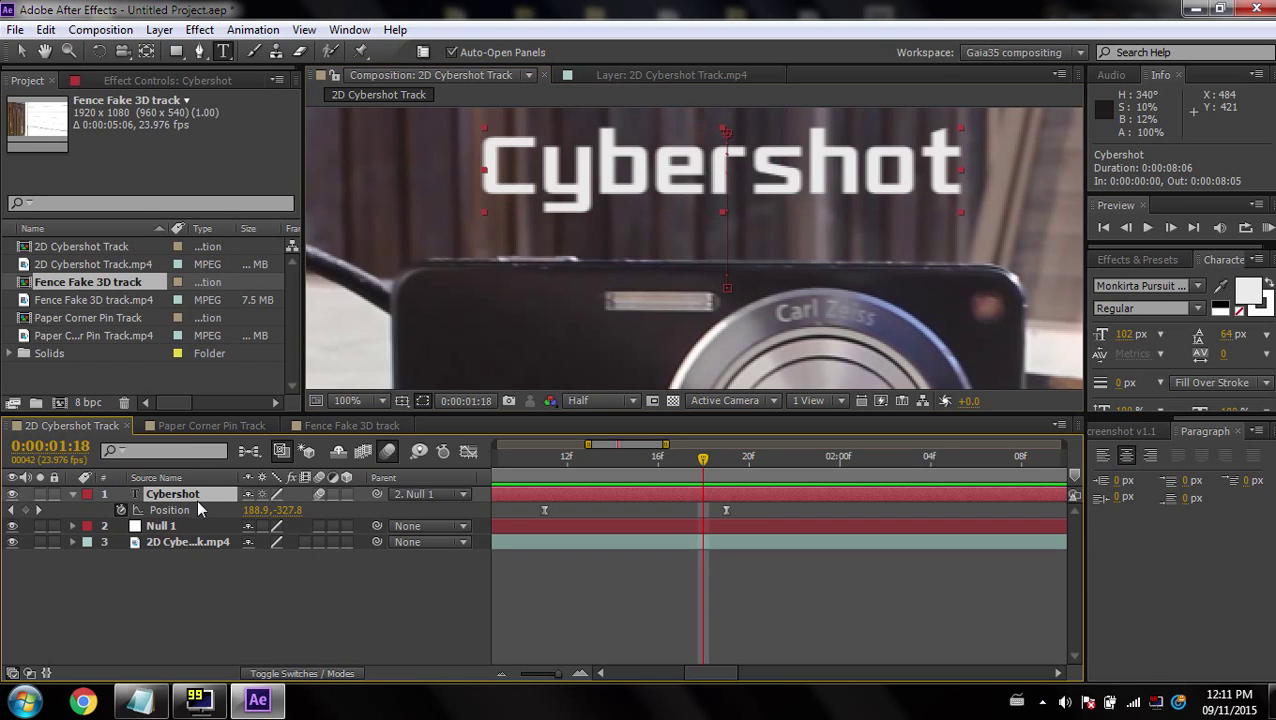
- Reveal the title layer's Rotation property and try adjusting its angle at 0:00:01:18
key(r)
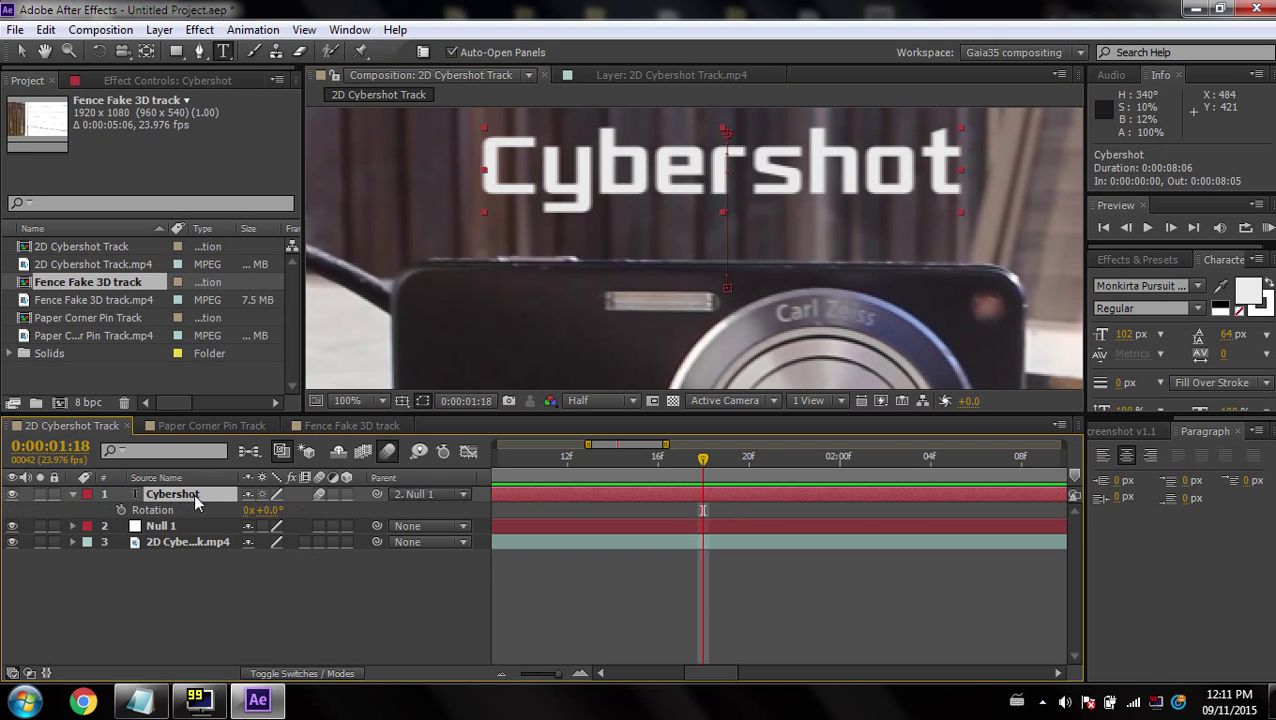
drag(268, 510, 265, 510)
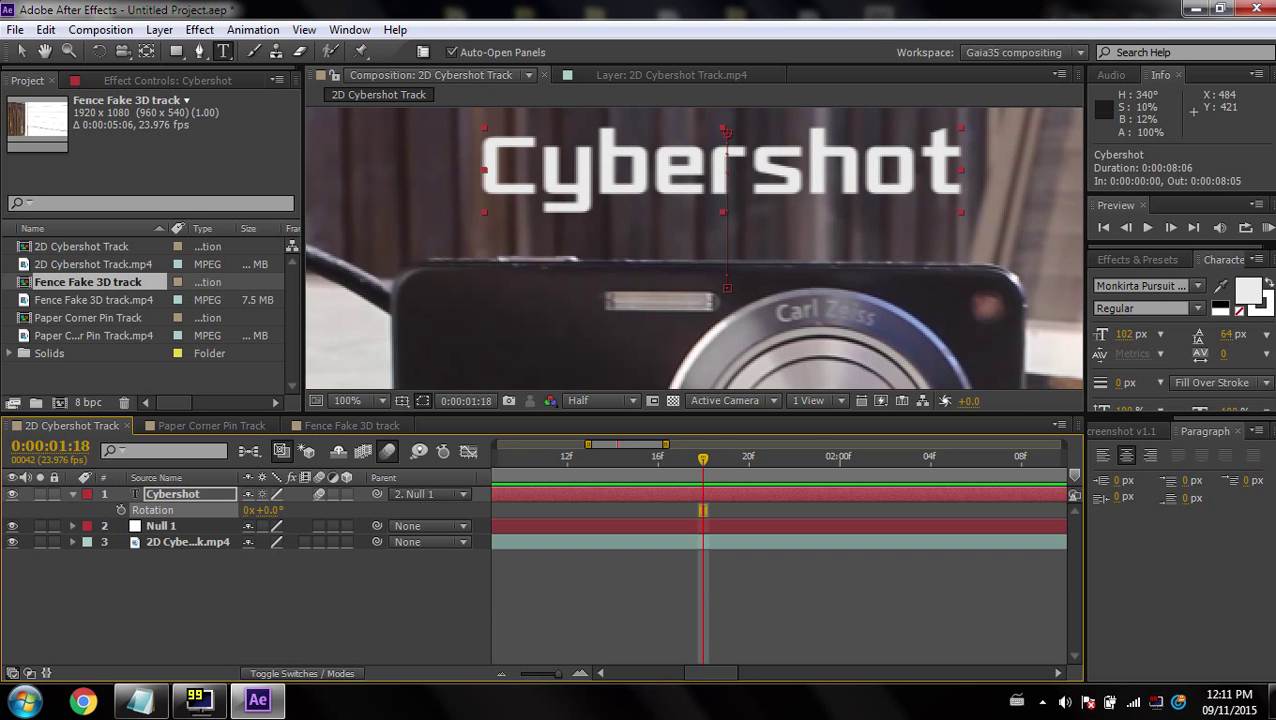
scroll(880, 338, down, 1)
drag(888, 341, 717, 328)
scroll(713, 267, down, 1)
scroll(711, 266, up, 1)
drag(268, 512, 268, 512)
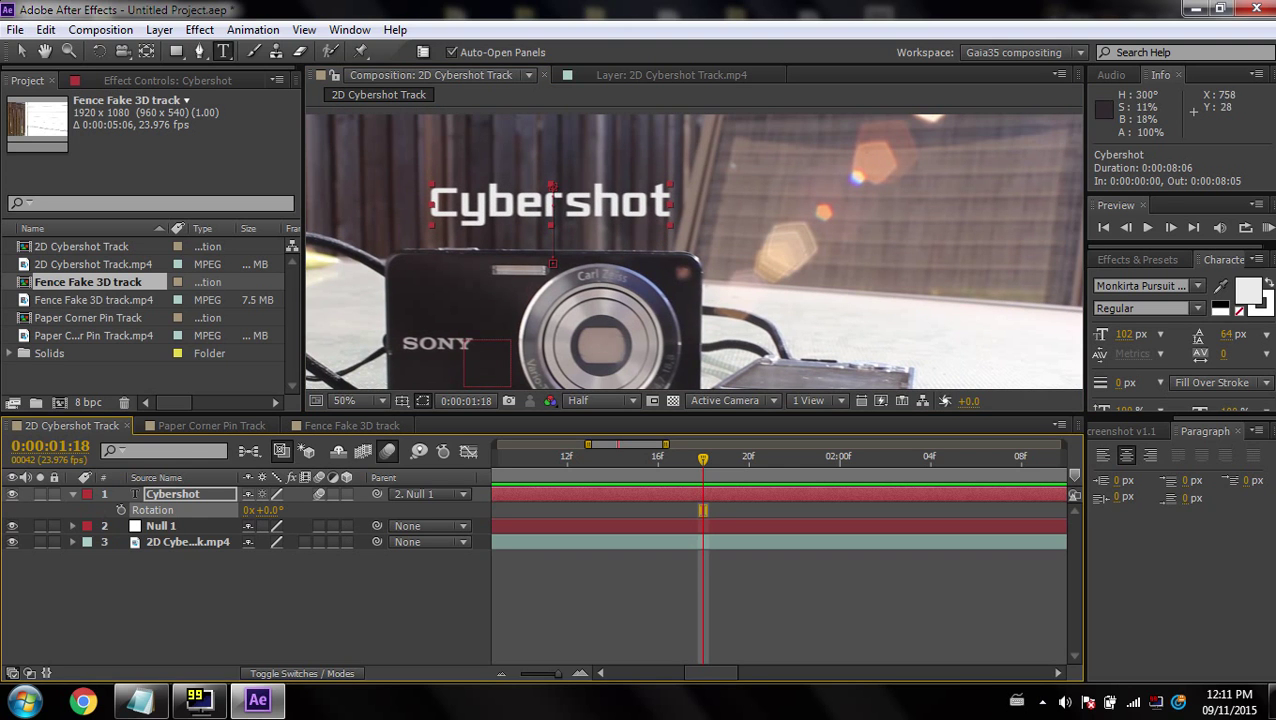
- Show the rulers and place a horizontal guide at 284 along the camera's upper edge
scroll(694, 260, down, 1)
key(v)
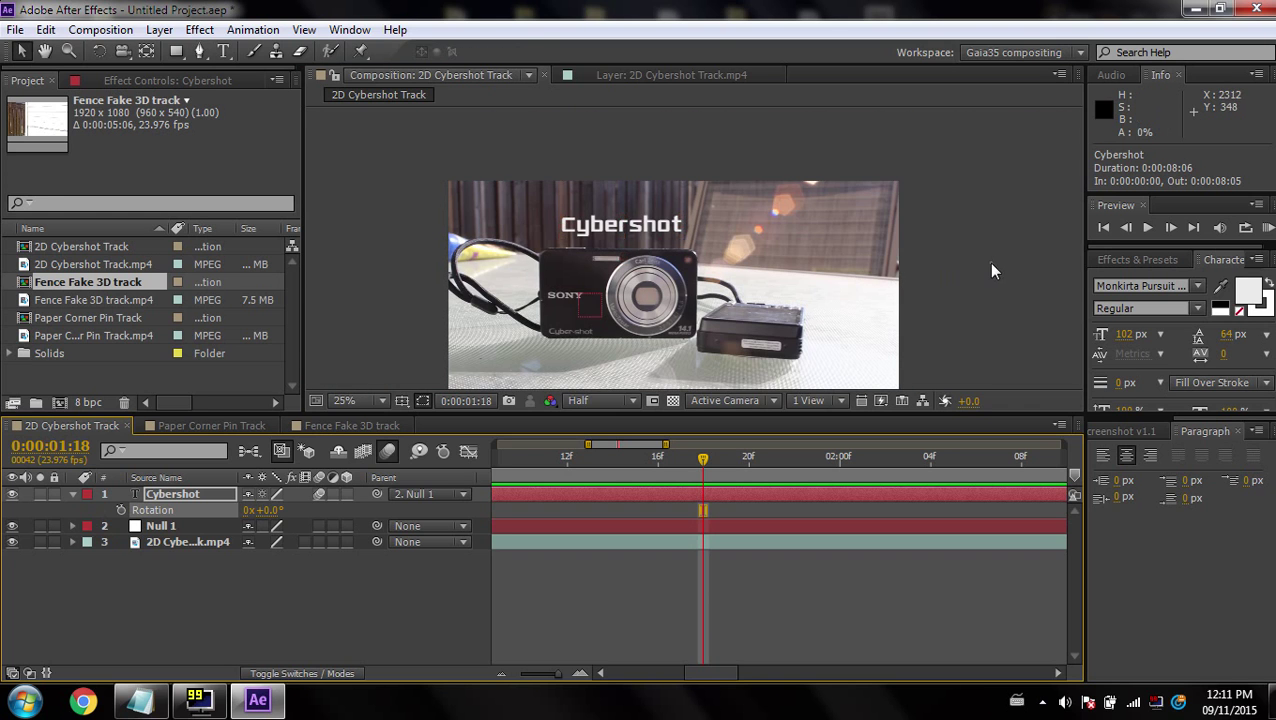
click(988, 262)
key(ctrl+r)
drag(695, 113, 698, 252)
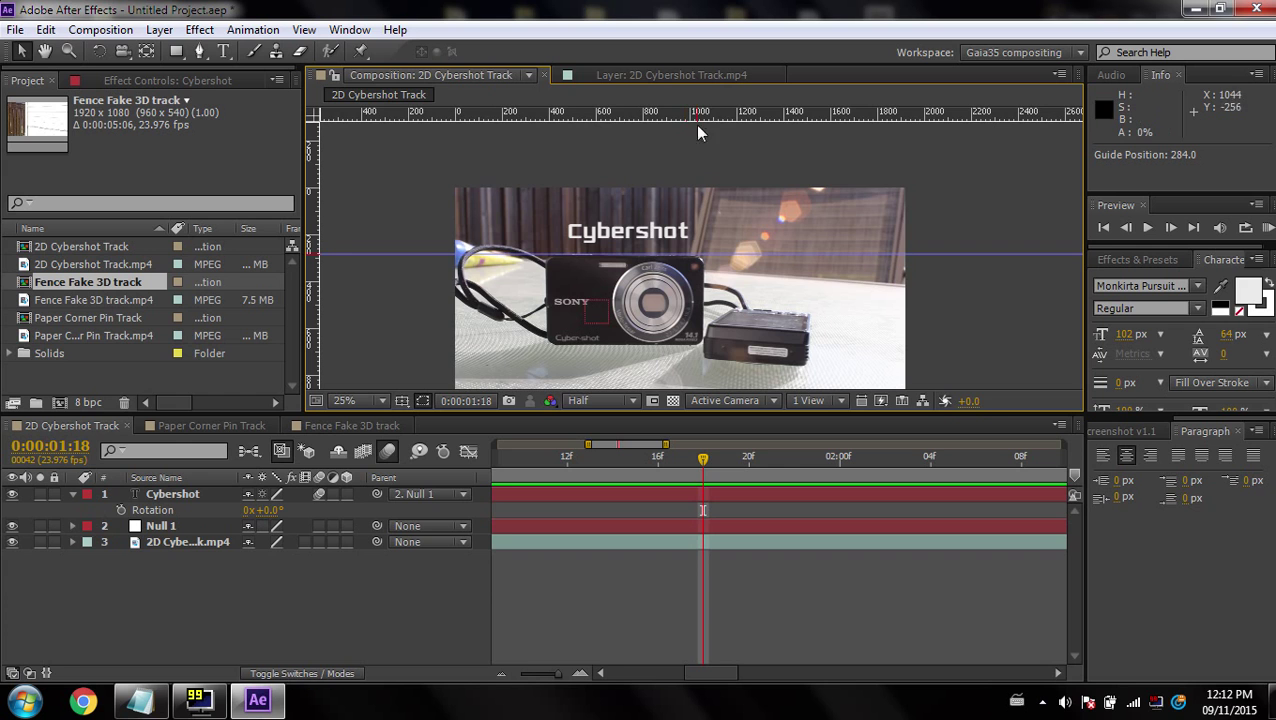
- Rotate the title layer 0.1° with the Rotation tool to align it with the guide
scroll(638, 281, up, 1)
drag(638, 281, 693, 280)
scroll(611, 261, up, 1)
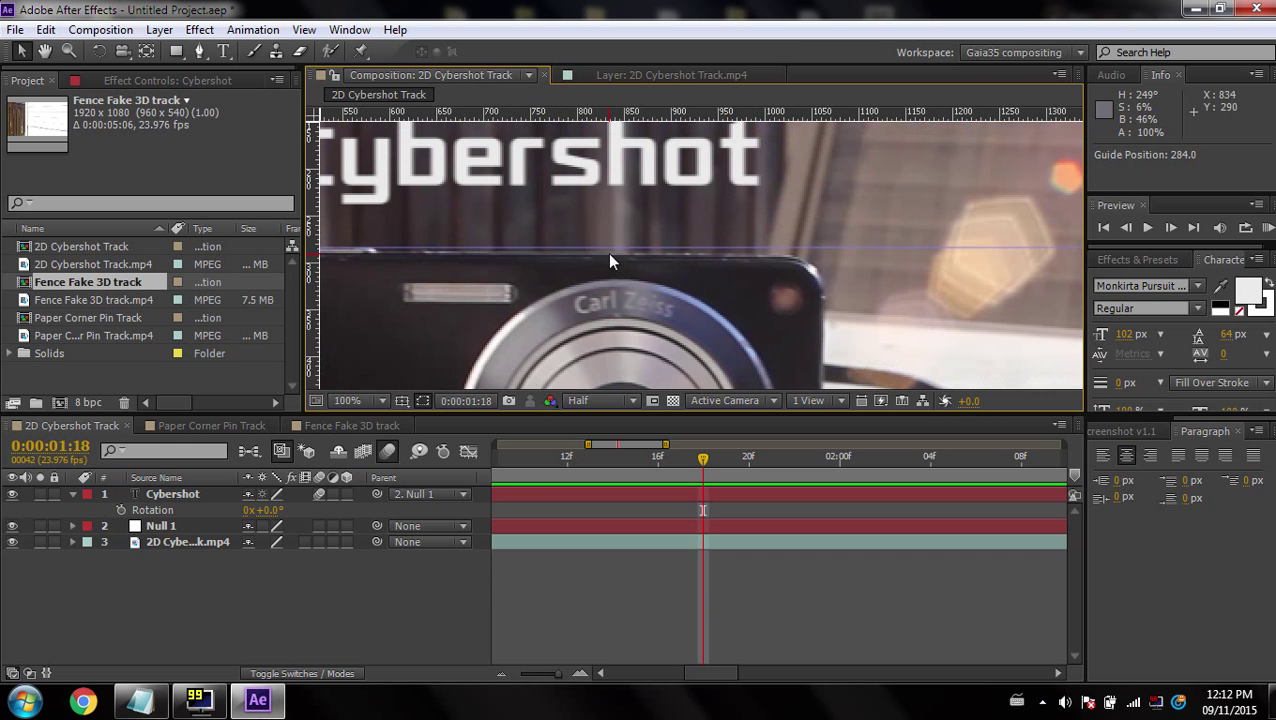
drag(611, 261, 756, 287)
click(740, 213)
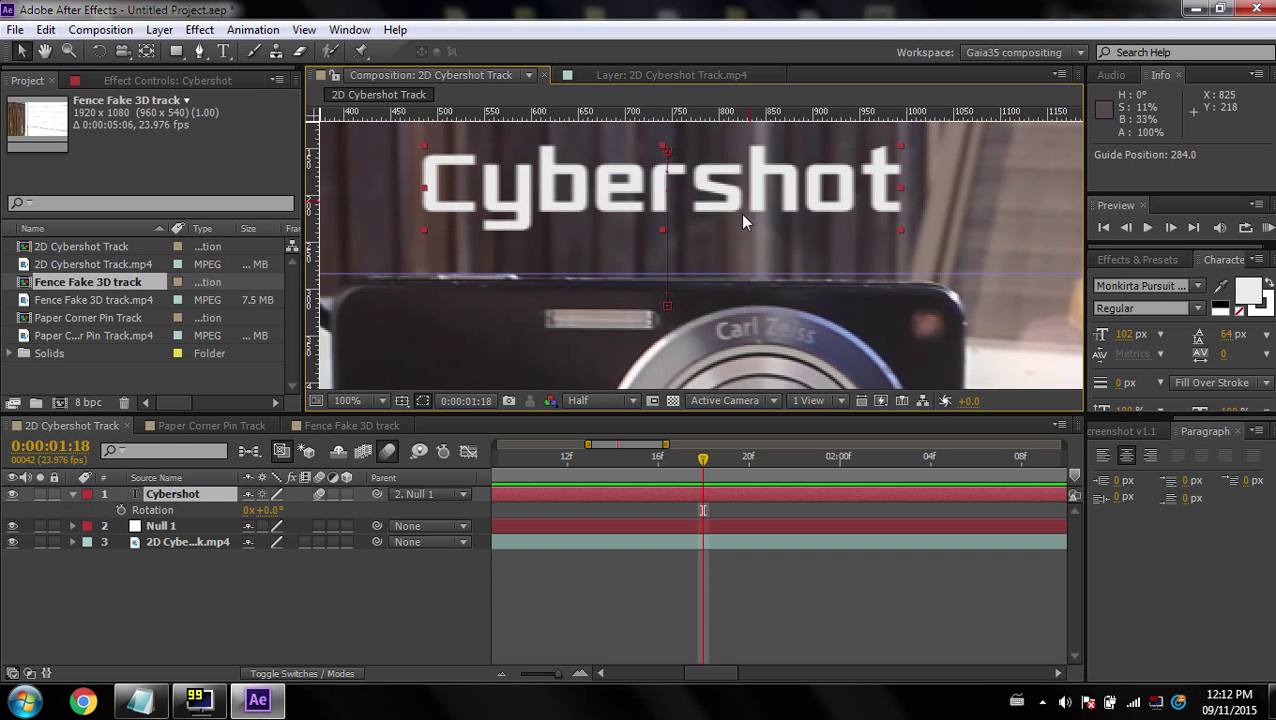
key(w)
mouse_move(878, 195)
mouse_down()
mouse_move(877, 209)
mouse_move(878, 195)
mouse_up()
scroll(890, 215, down, 2)
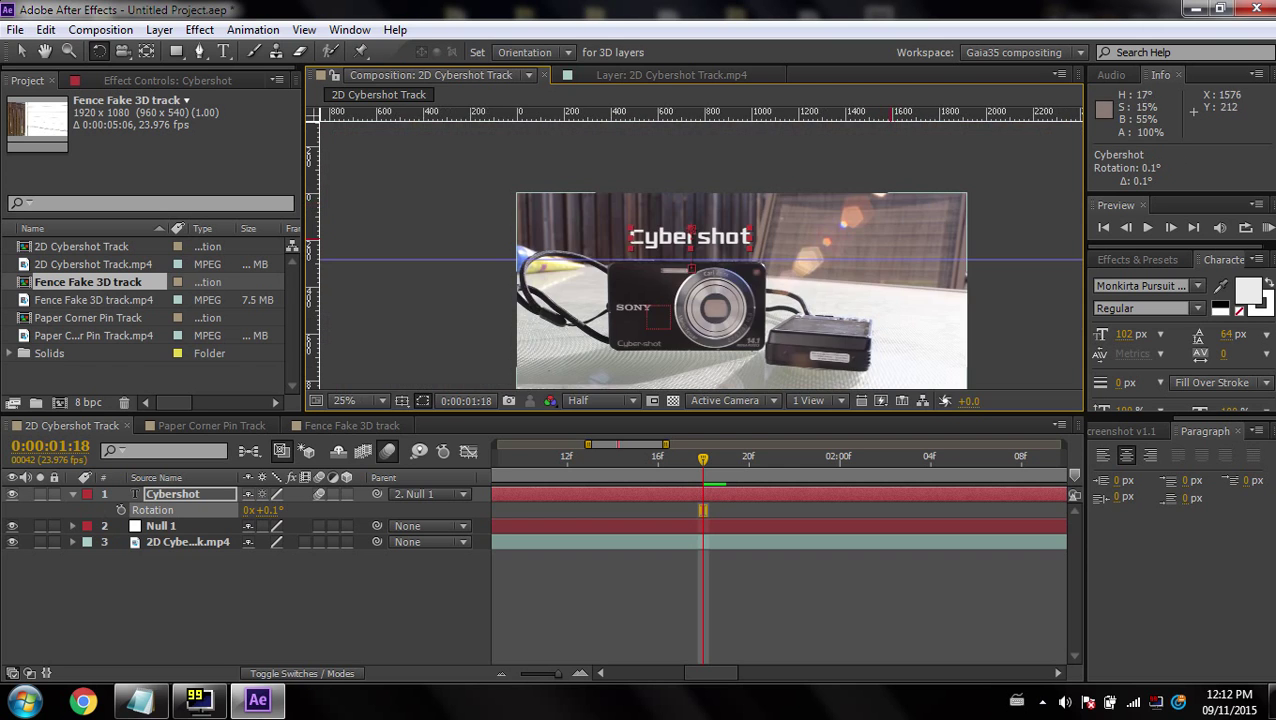
- Remove the horizontal guide above the camera, deselect the title and scrub back to where it is rising
drag(1003, 259, 1012, 80)
click(1012, 170)
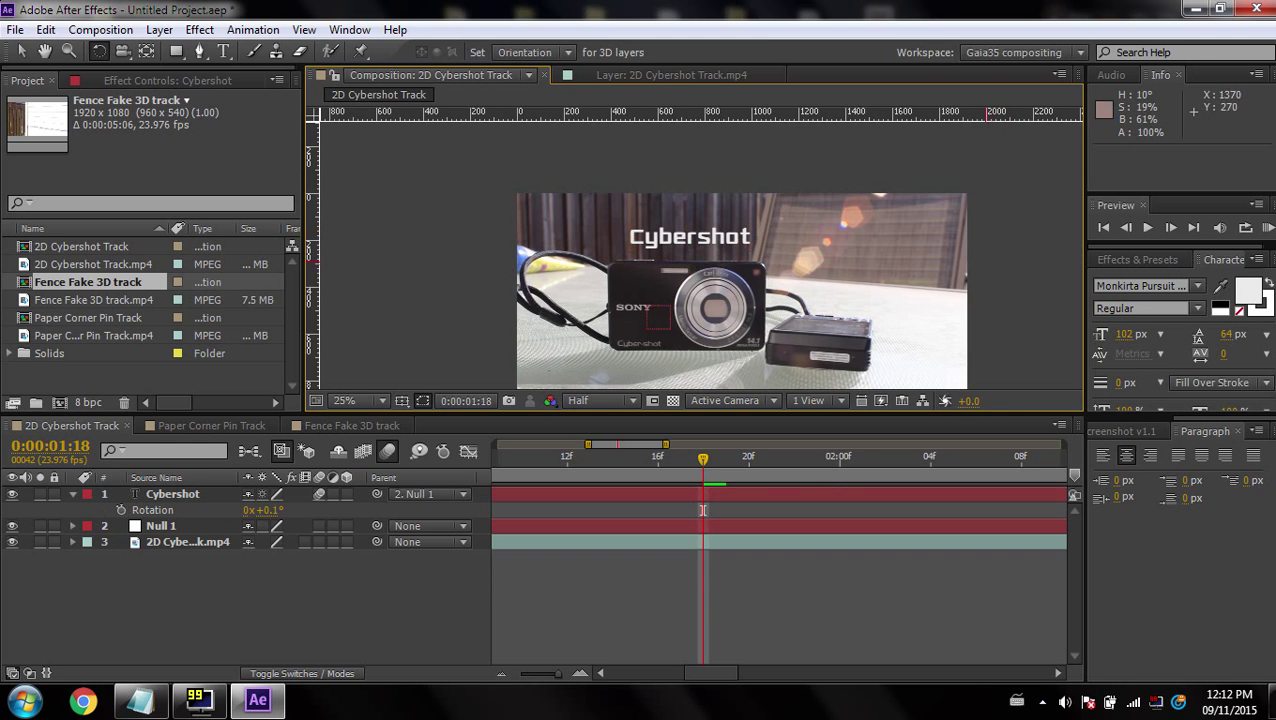
scroll(795, 265, up, 2)
drag(703, 459, 628, 488)
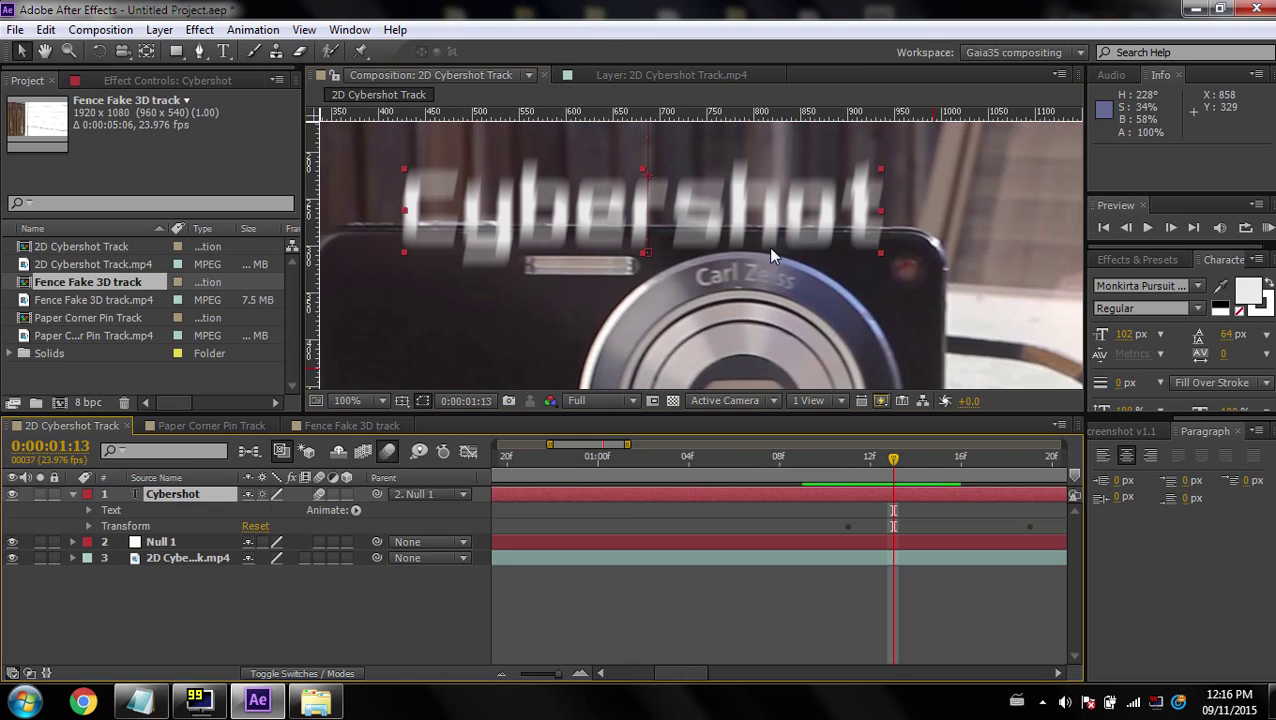
- Compare the title with motion blur off and on, then try a rectangular mask over its lower part along the camera's upper edge
click(387, 452)
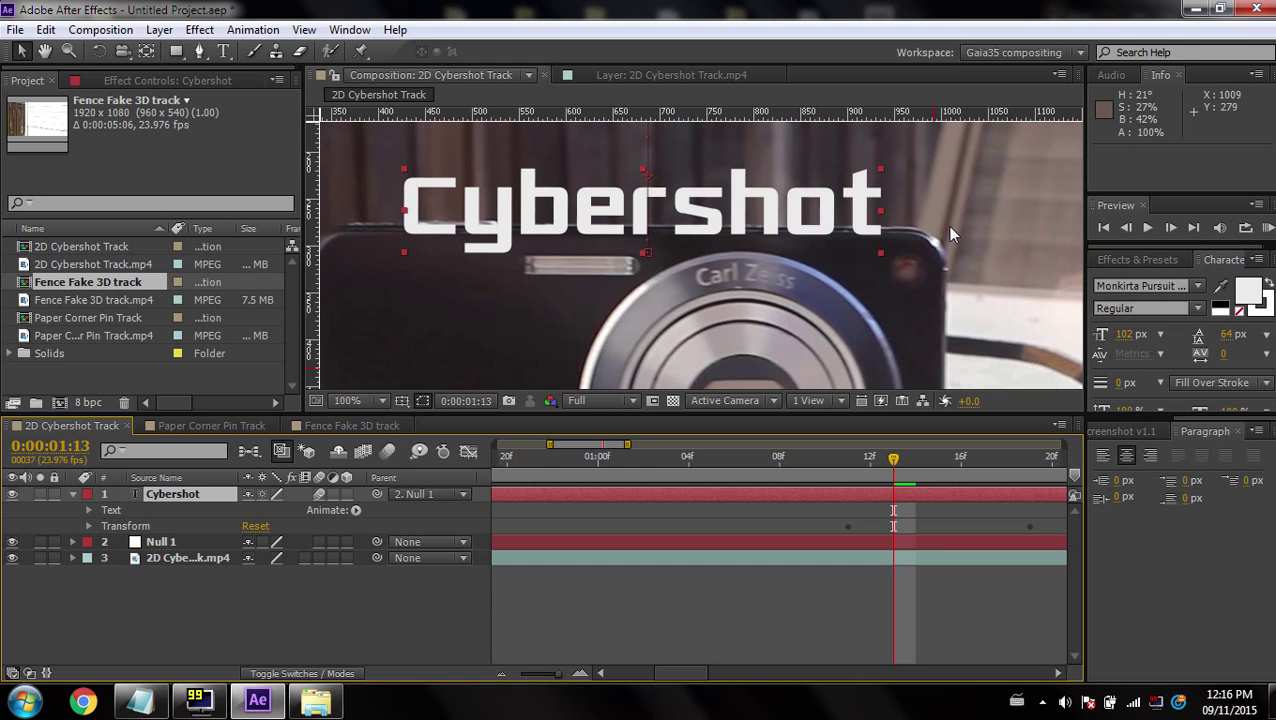
click(387, 452)
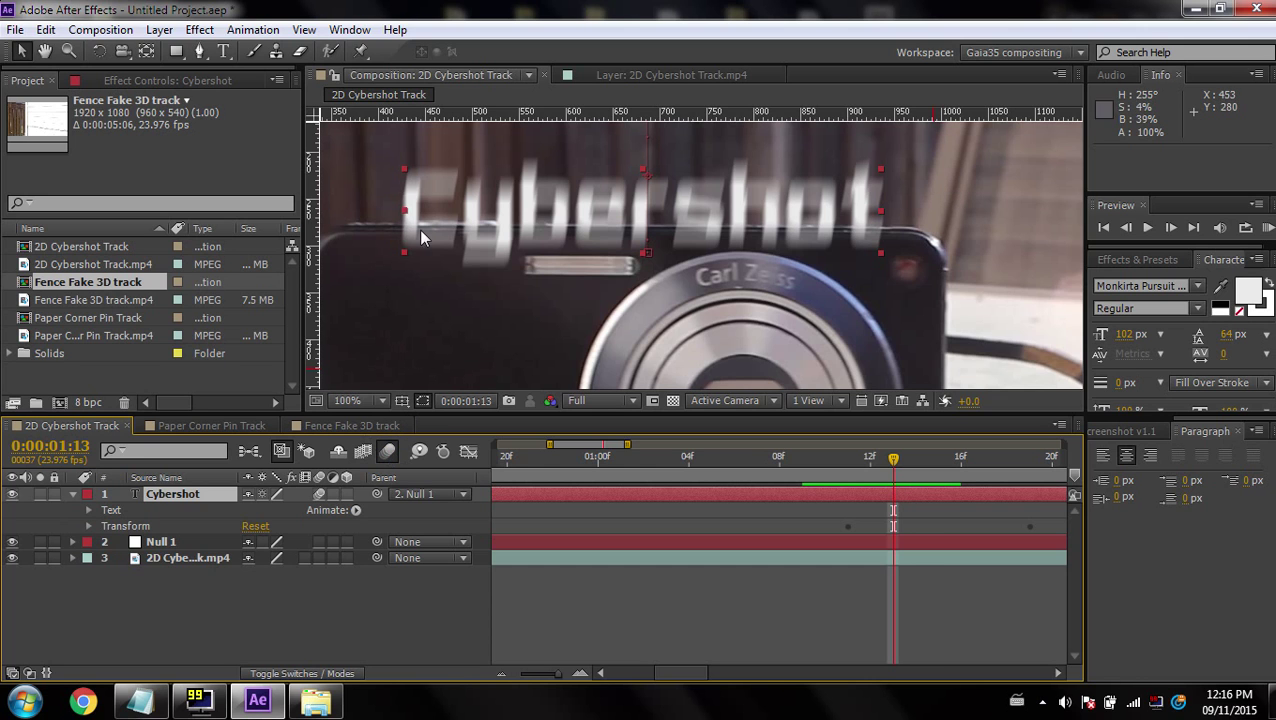
click(176, 51)
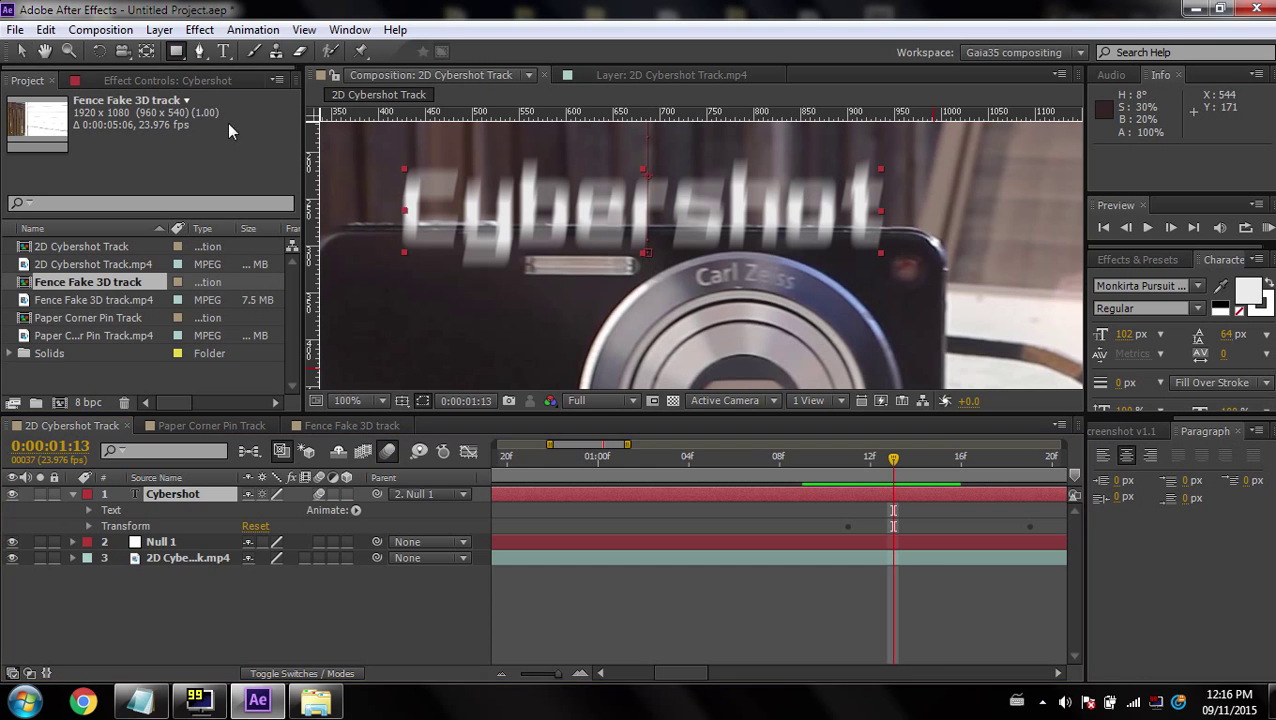
drag(385, 304, 938, 217)
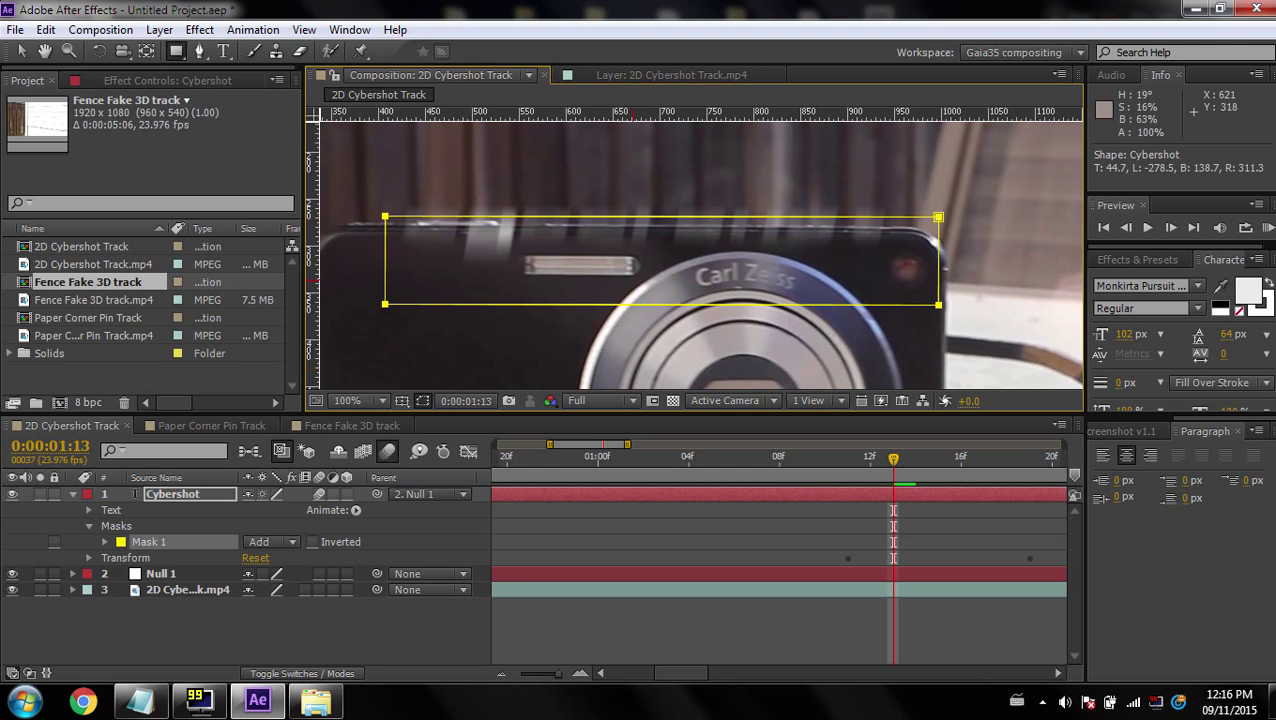
- Inspect the masked title at the camera's upper edge close up, with the composition's motion blur off and on
click(390, 455)
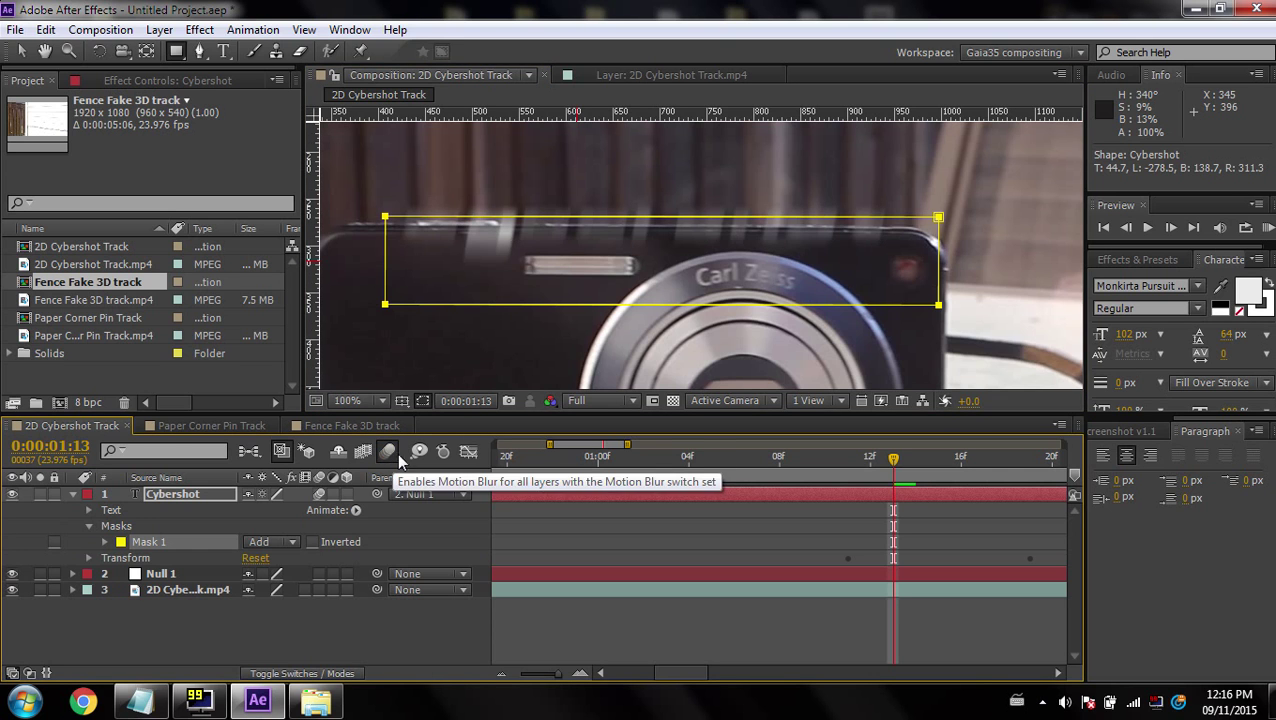
scroll(783, 215, up, 1)
drag(804, 179, 799, 238)
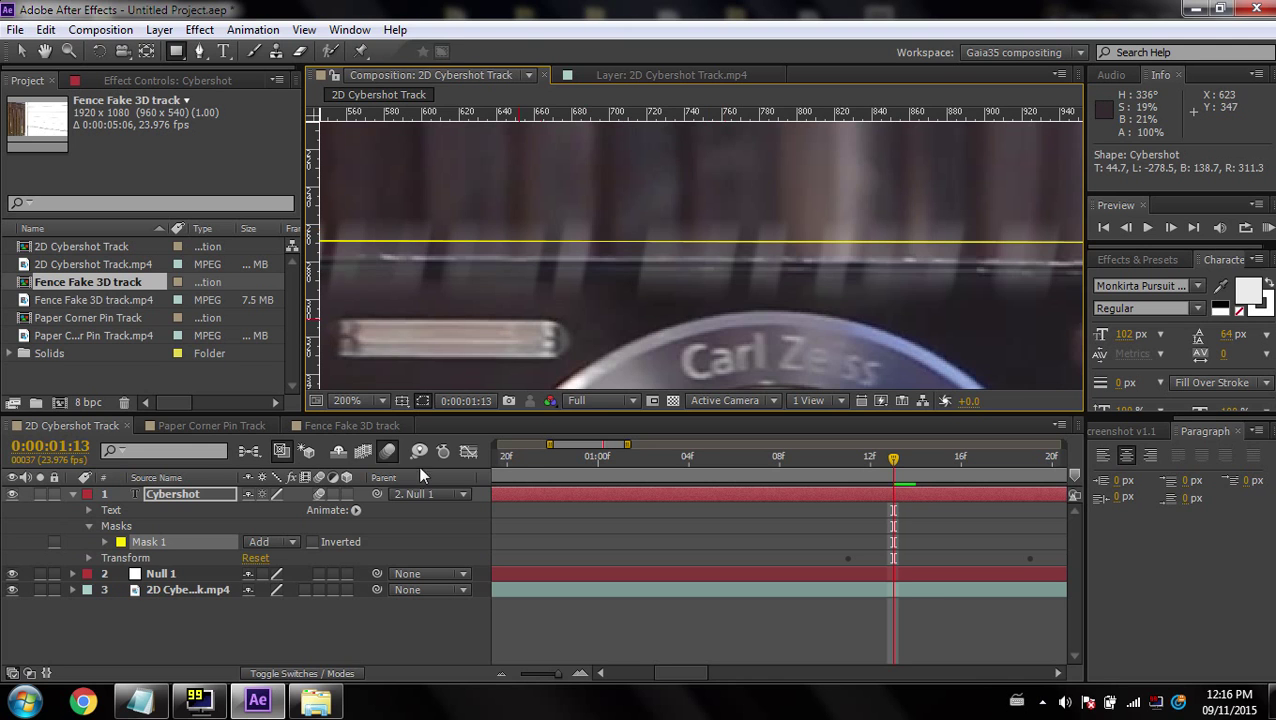
click(390, 455)
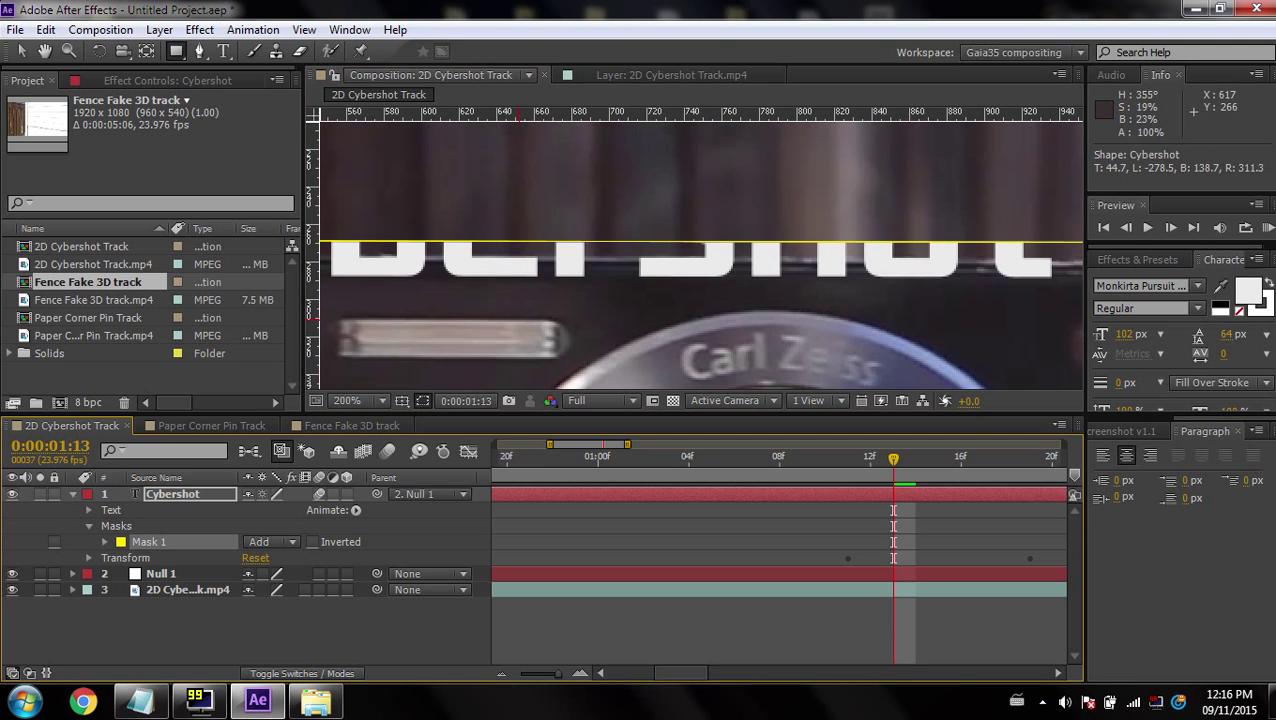
click(390, 457)
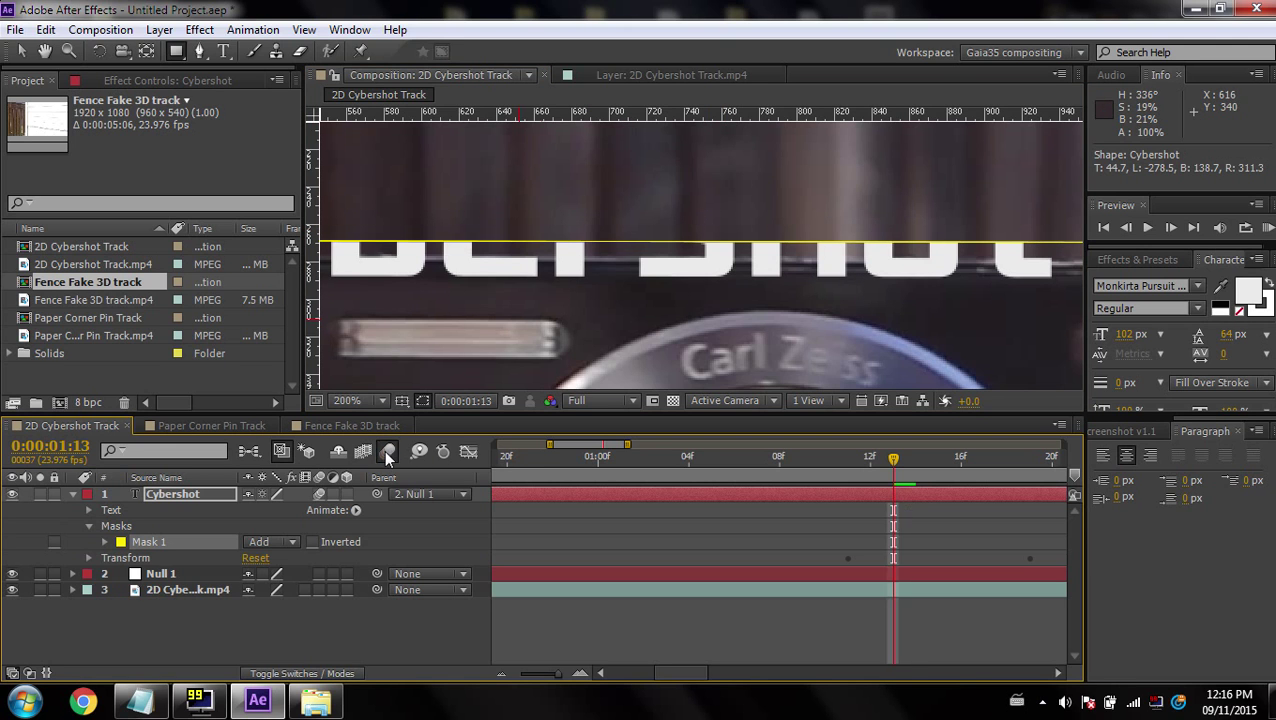
drag(543, 280, 776, 189)
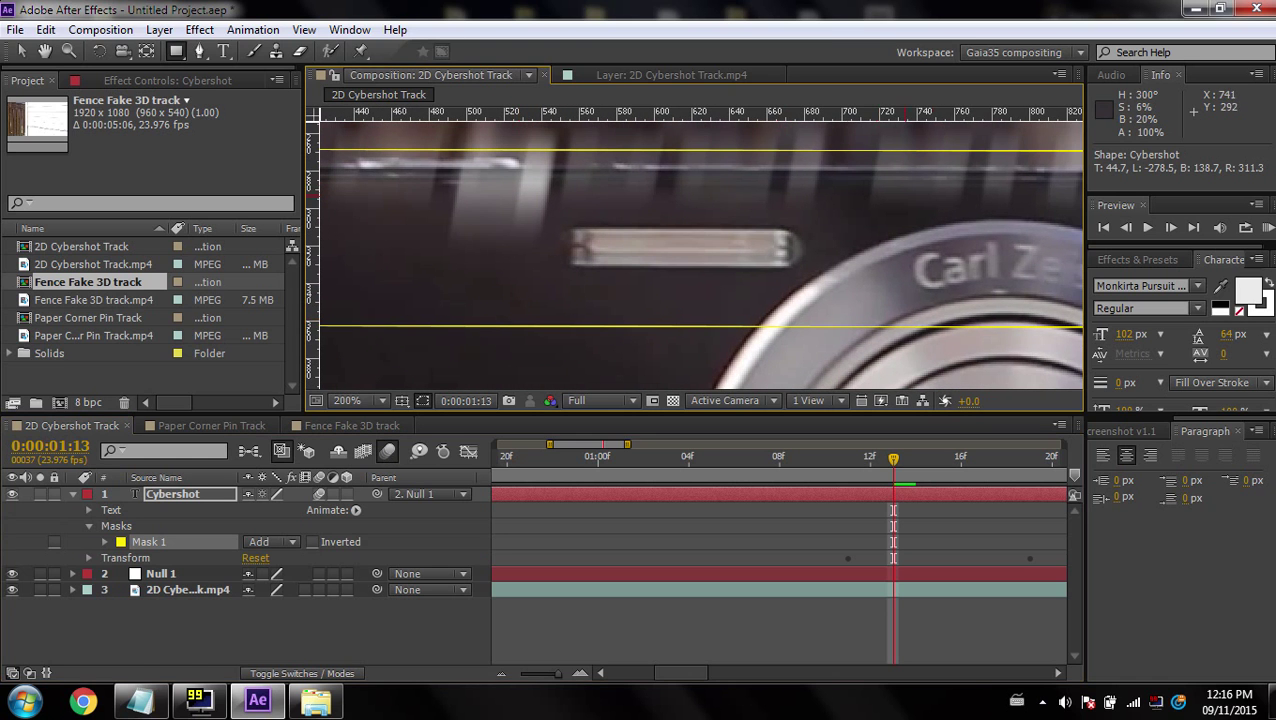
drag(988, 200, 722, 318)
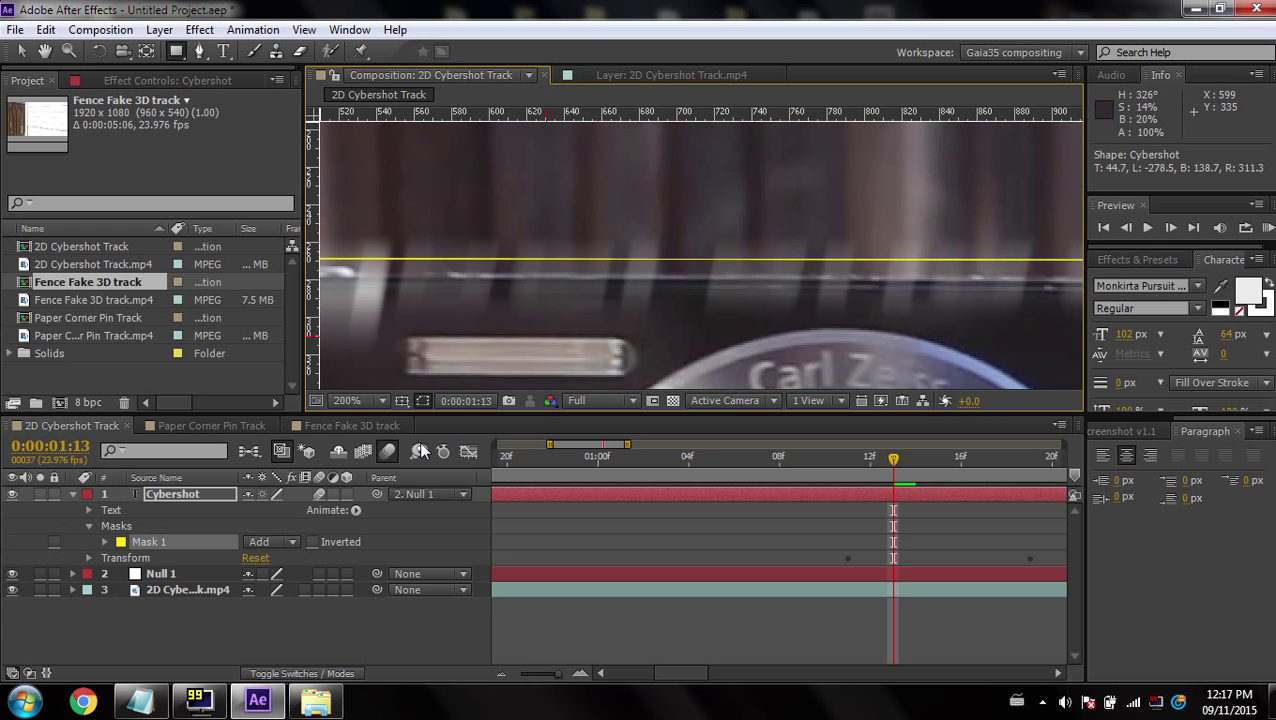
- Turn off the composition's motion blur and delete Mask 1 from the title layer
click(386, 453)
click(185, 541)
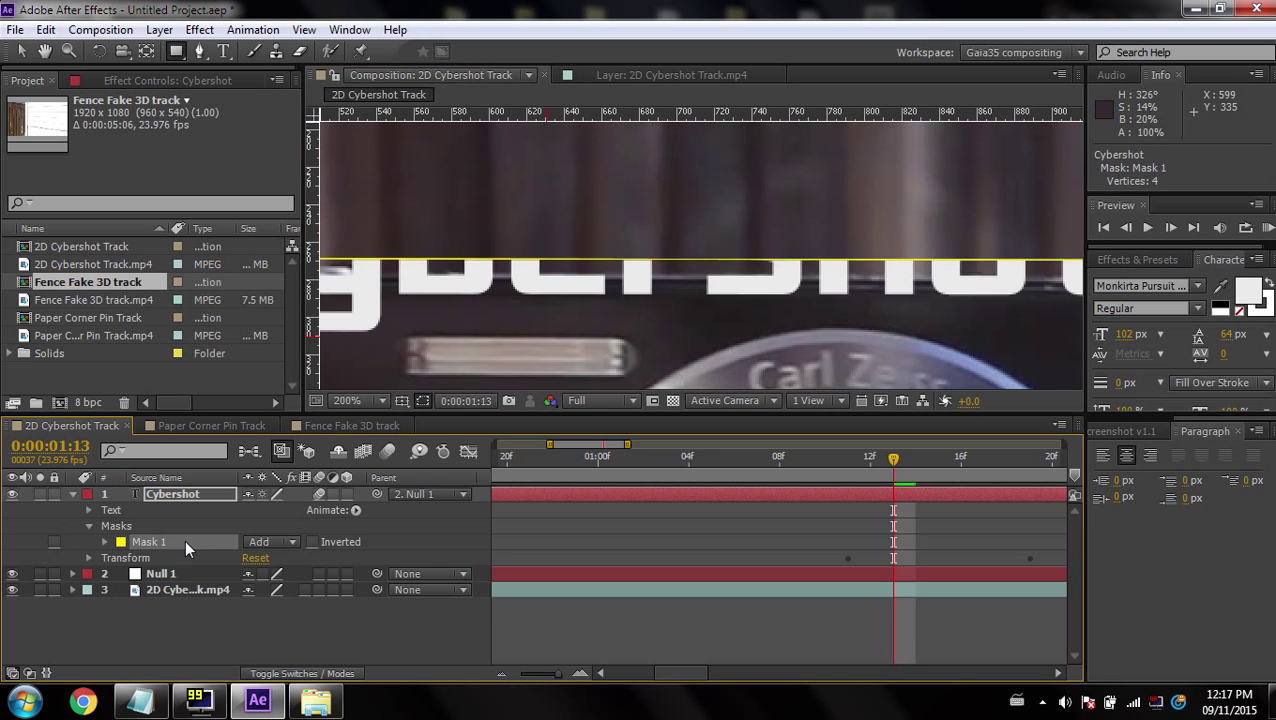
key(Delete)
scroll(976, 247, down, 3)
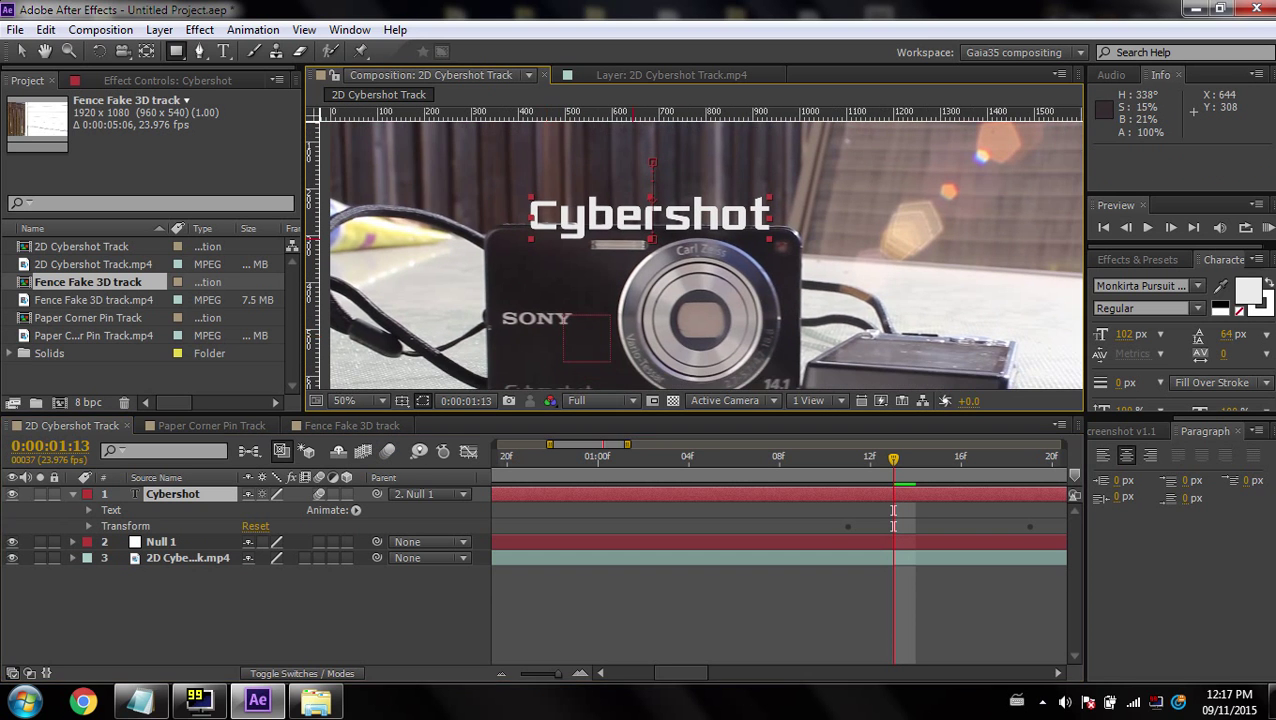
key(v)
scroll(980, 251, down, 1)
click(990, 262)
scroll(990, 262, up, 1)
drag(609, 256, 633, 231)
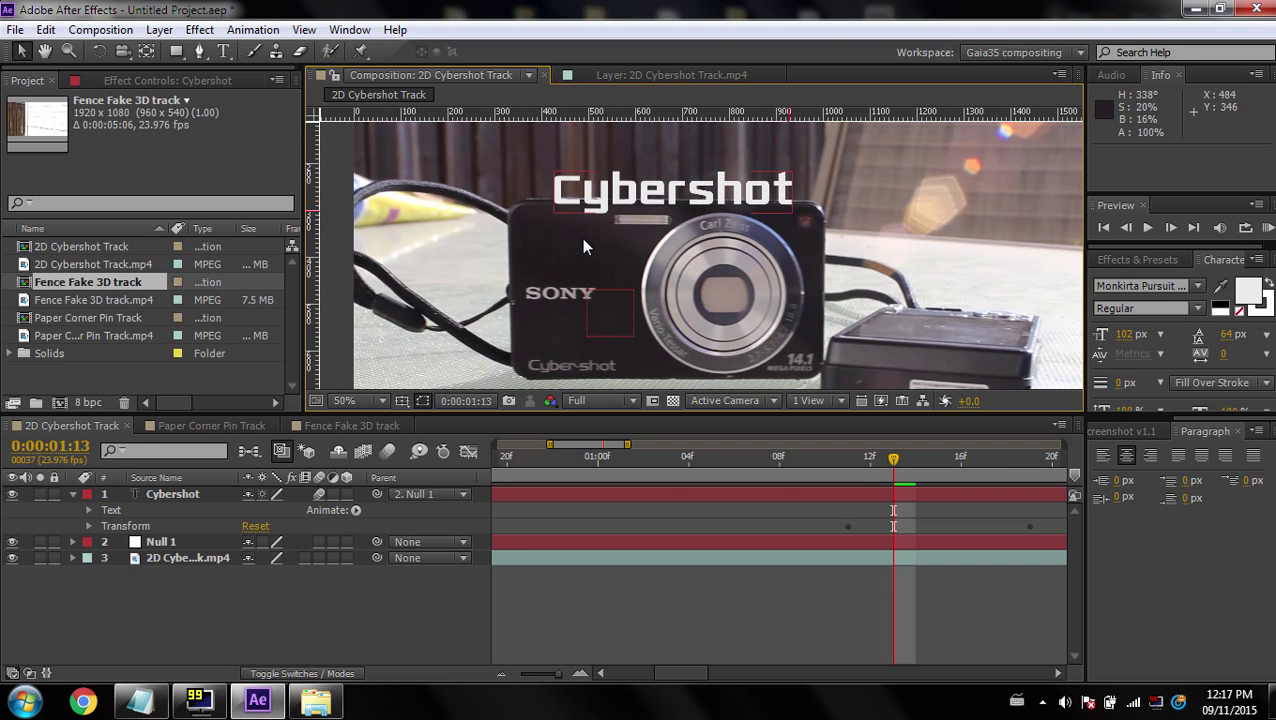
- Duplicate the 2D Cybershot Track.mp4 layer and move the copy above the Cybershot title layer
click(164, 558)
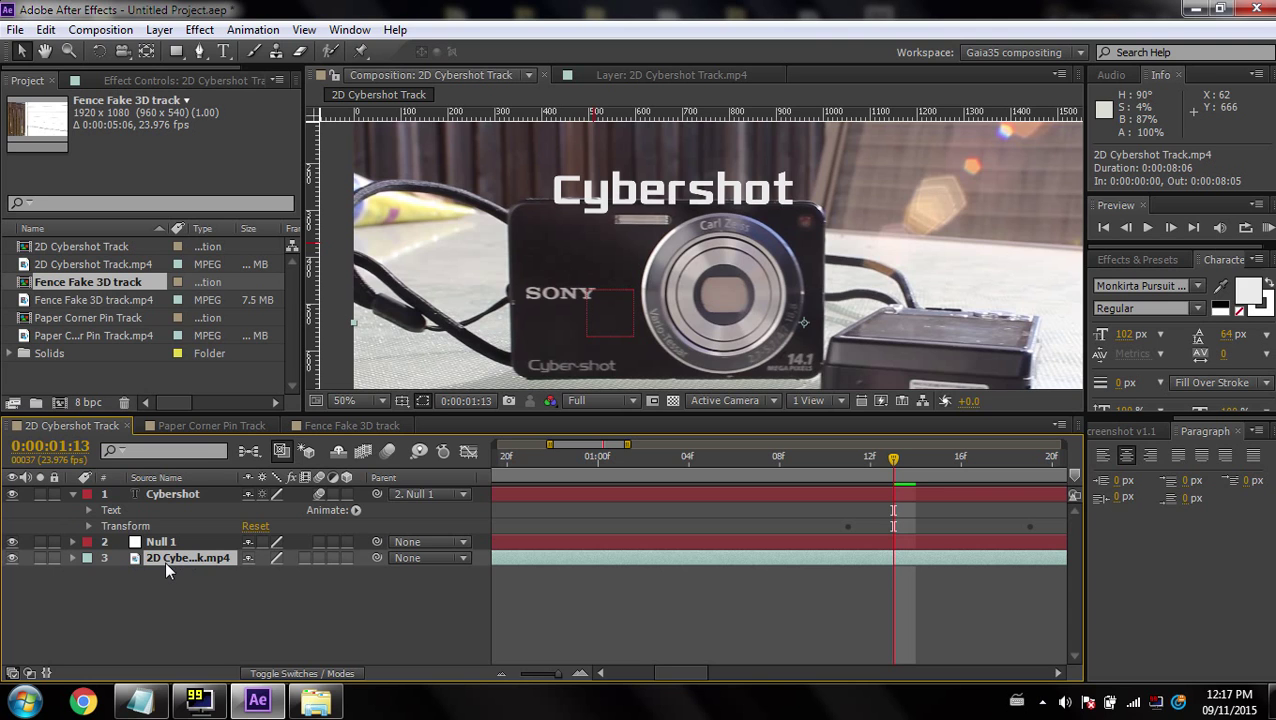
click(40, 558)
click(40, 558)
key(ctrl+d)
right_click(172, 562)
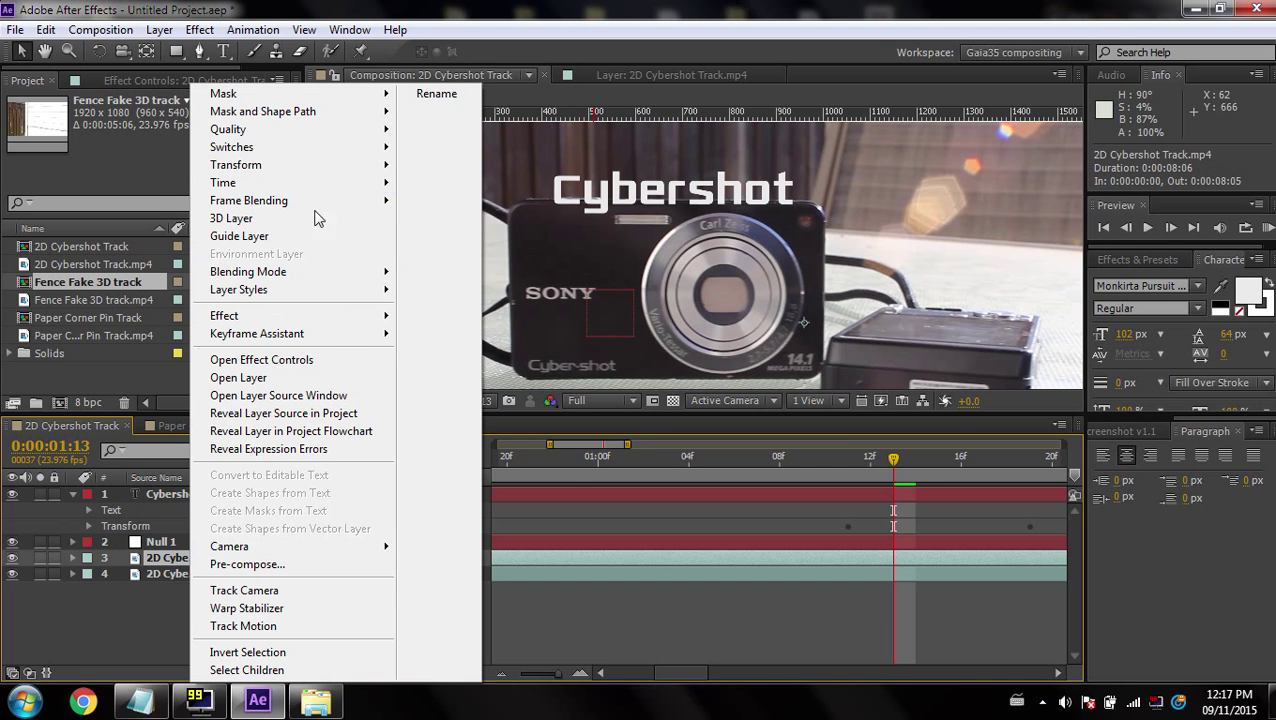
click(132, 645)
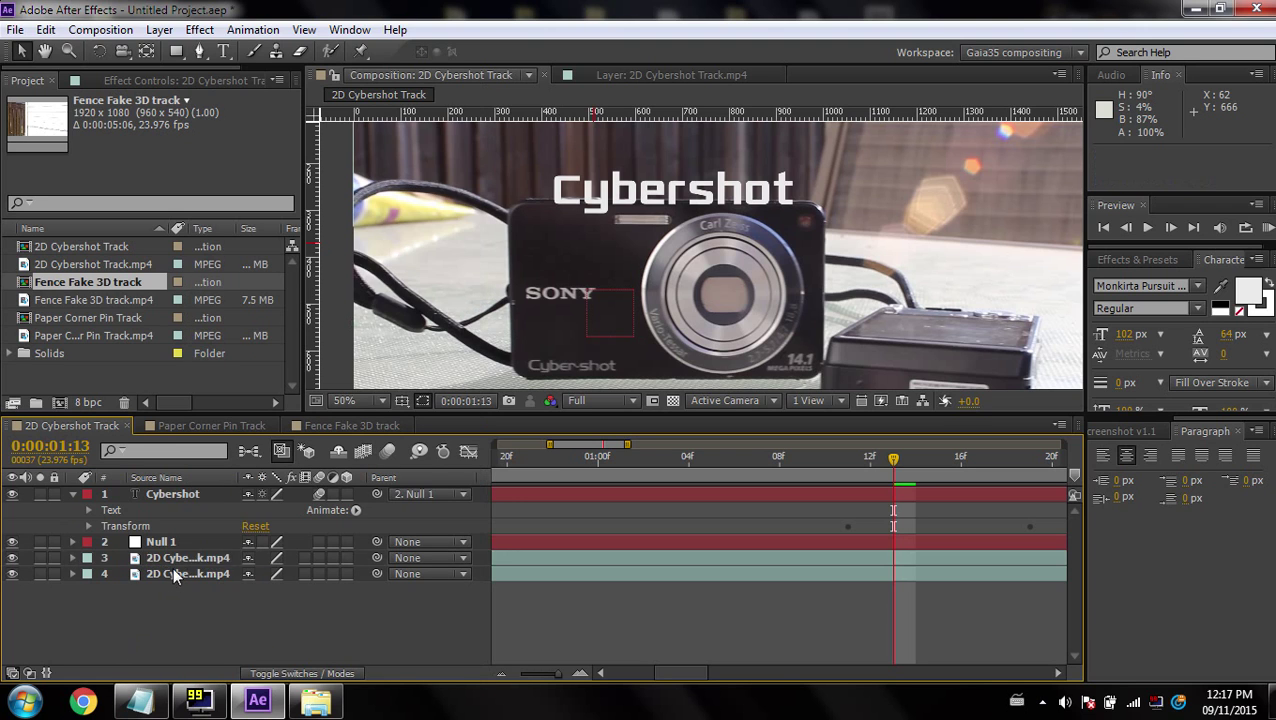
click(182, 562)
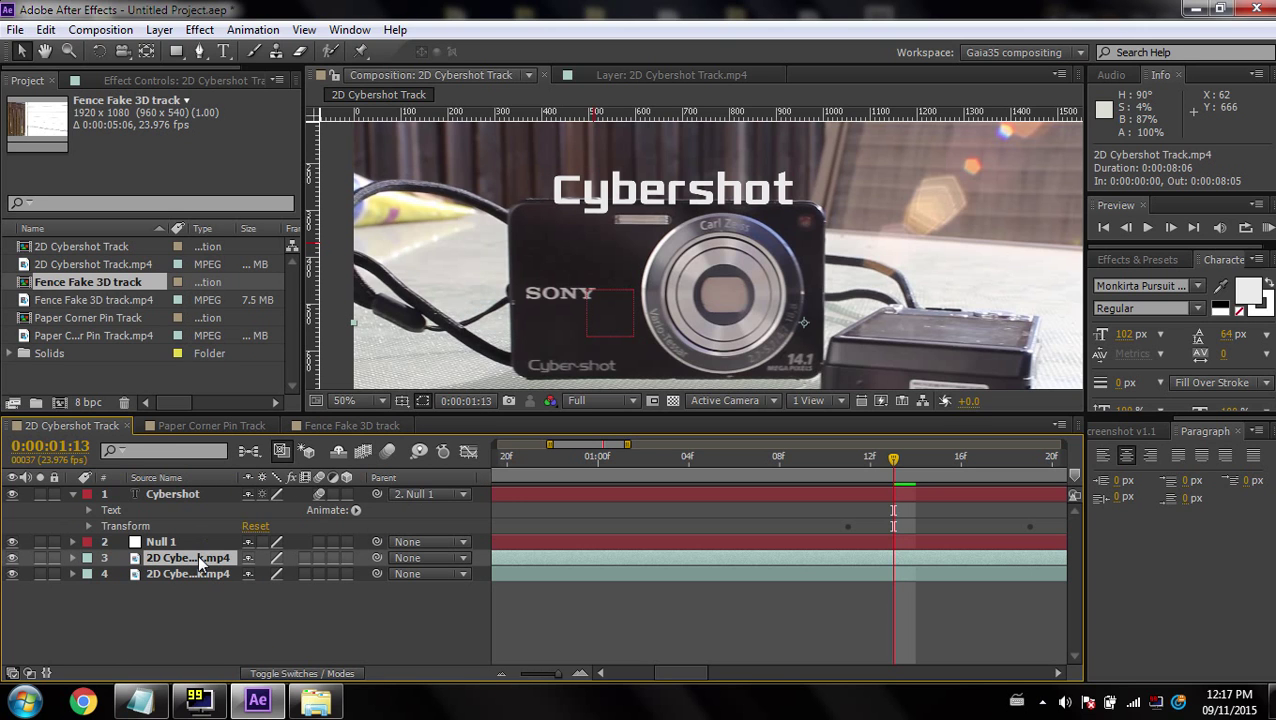
drag(198, 558, 211, 490)
scroll(705, 295, up, 2)
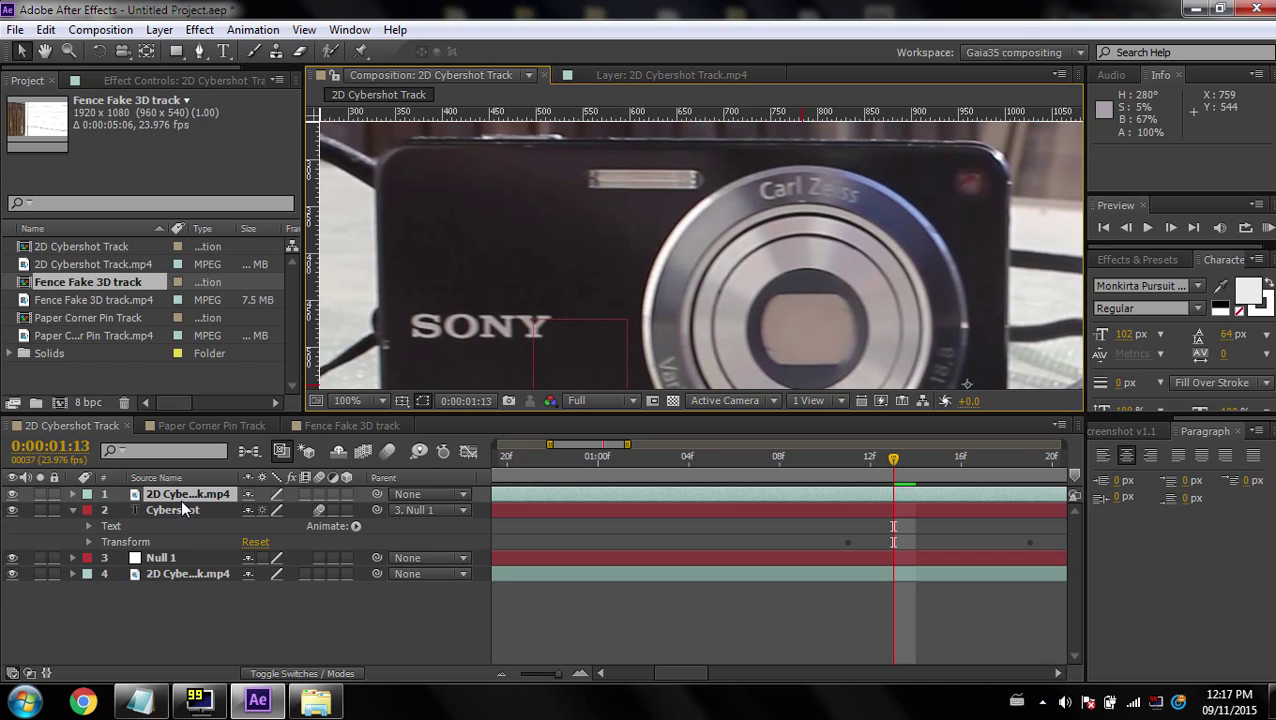
- Hide the upper footage copy and go to 0:00:01:11, where the title starts rising
click(12, 494)
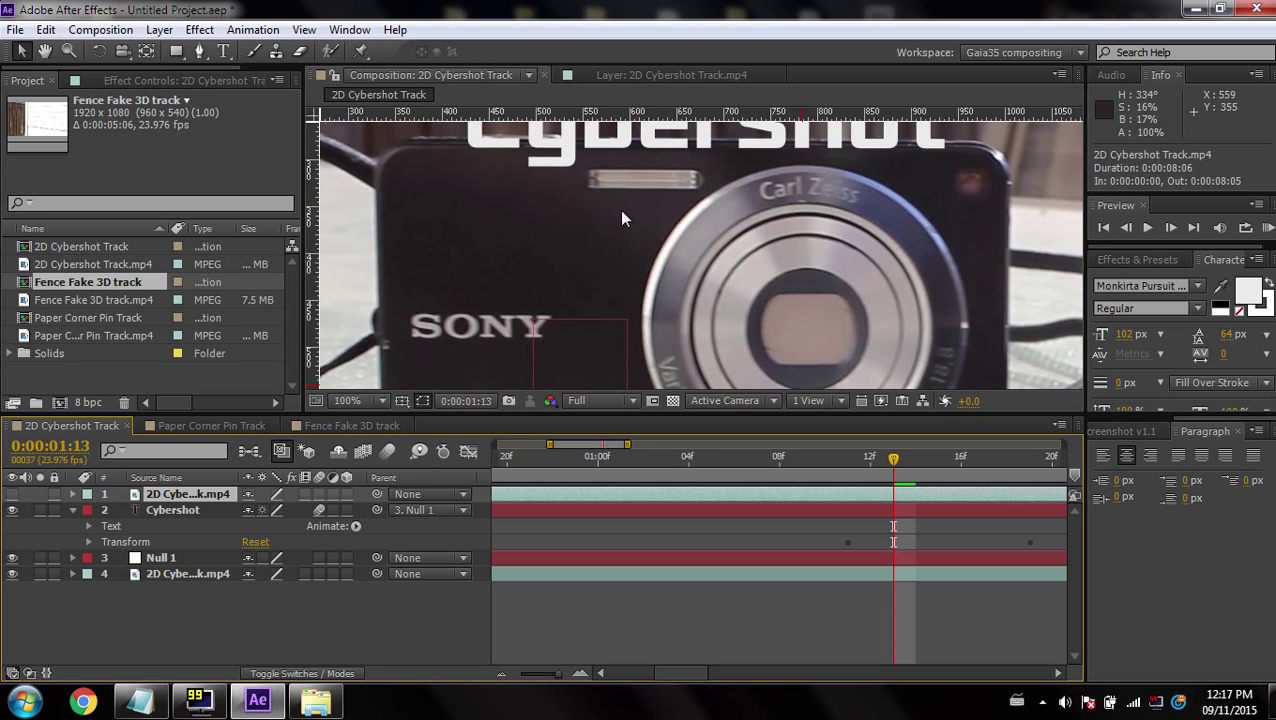
drag(600, 225, 584, 281)
key(Page_Up)
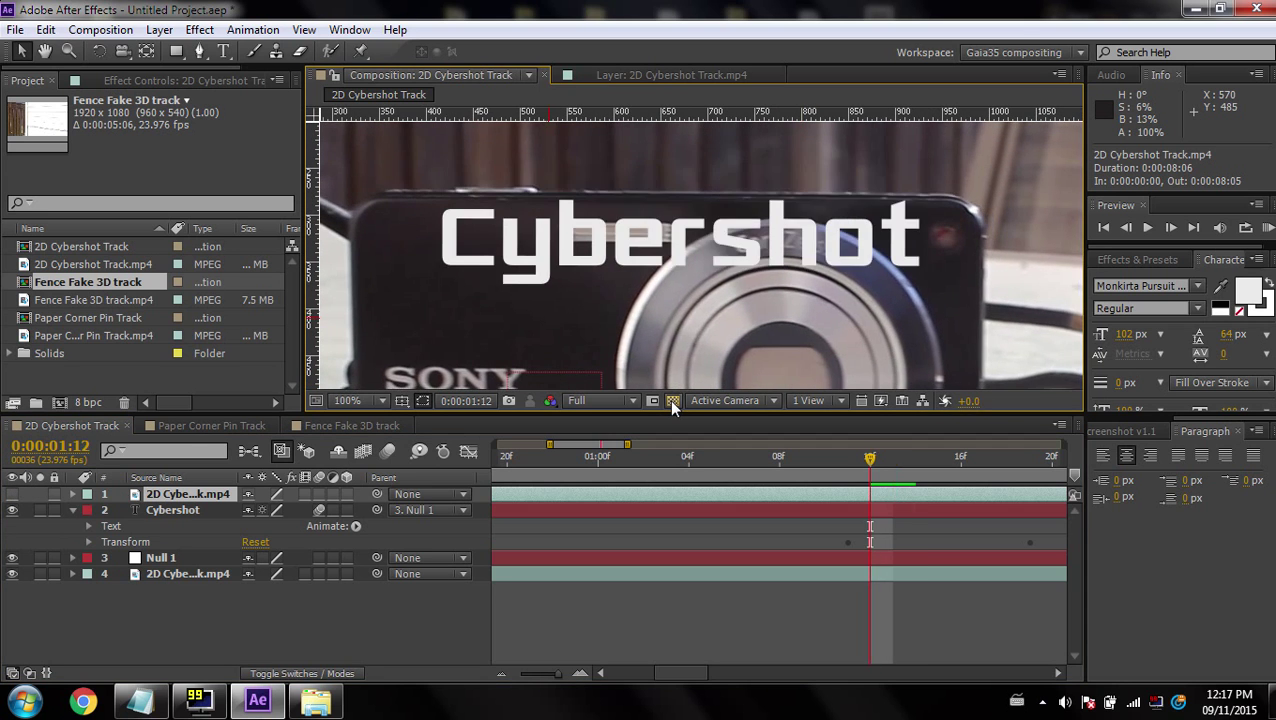
key(Page_Up)
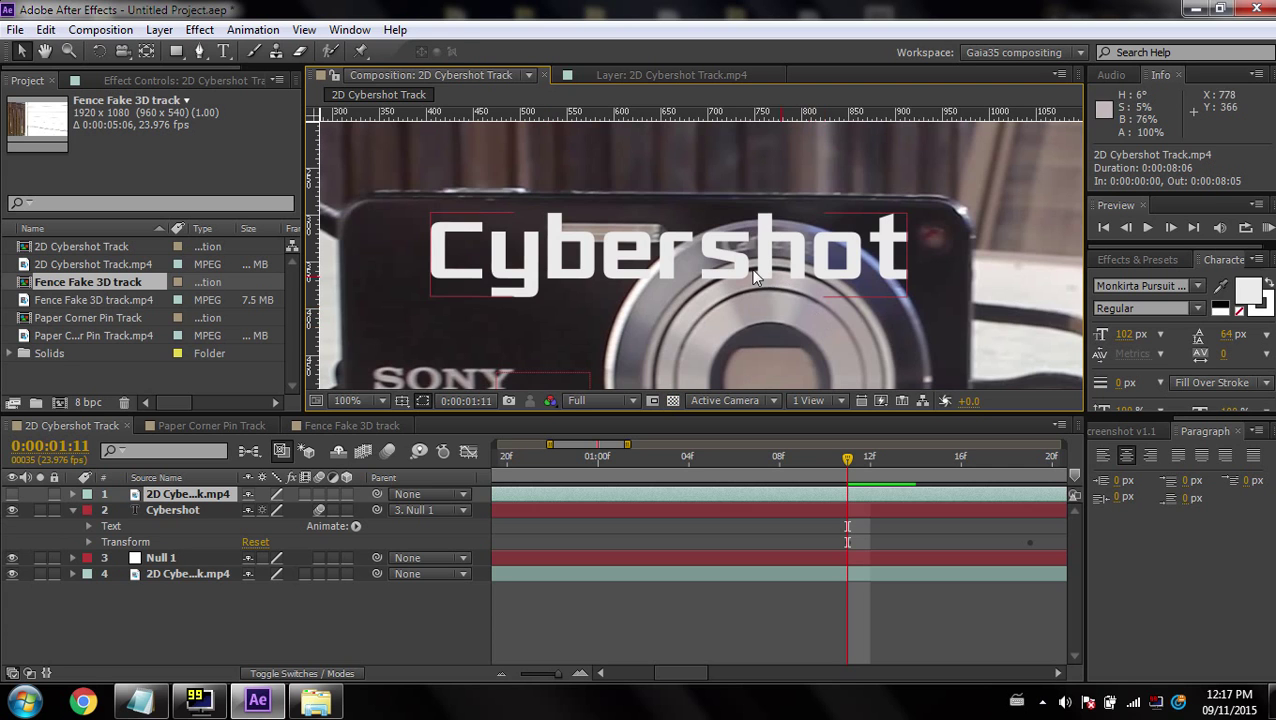
- Start a Pen mask on the upper footage copy, tracing the camera's left side, rounded corner and top edge
click(202, 52)
drag(440, 225, 511, 235)
double_click(175, 497)
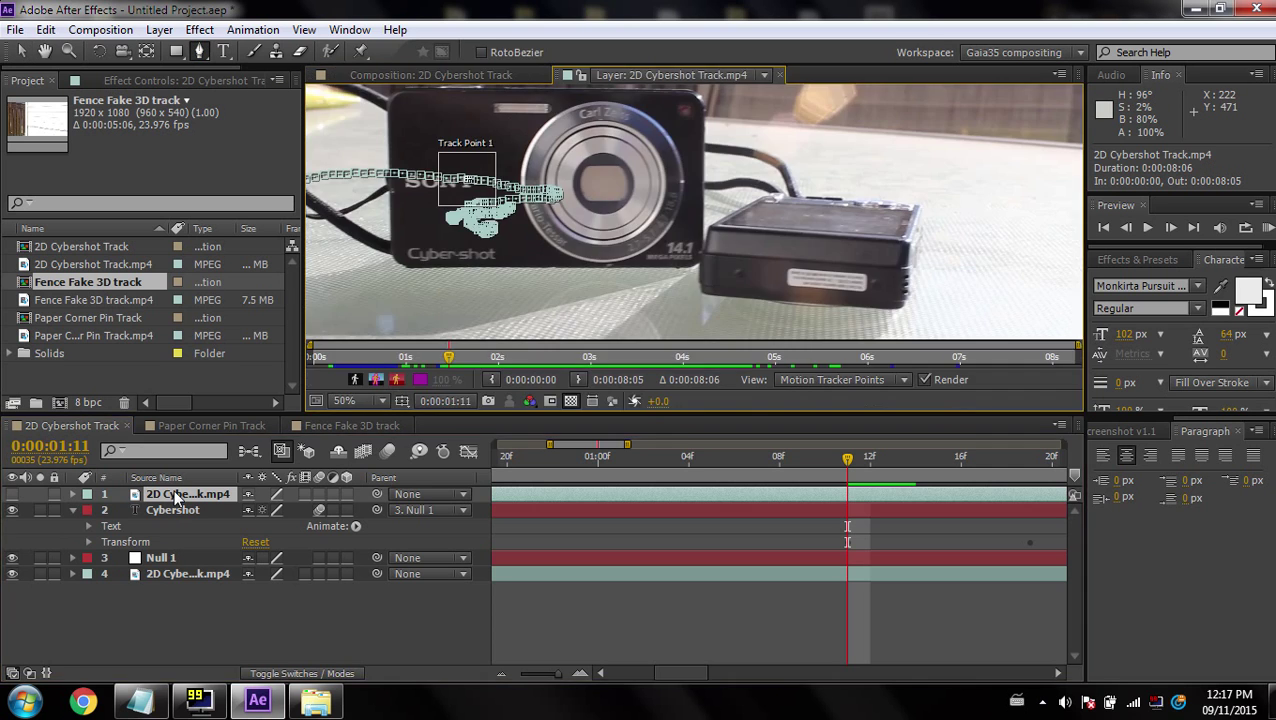
click(779, 75)
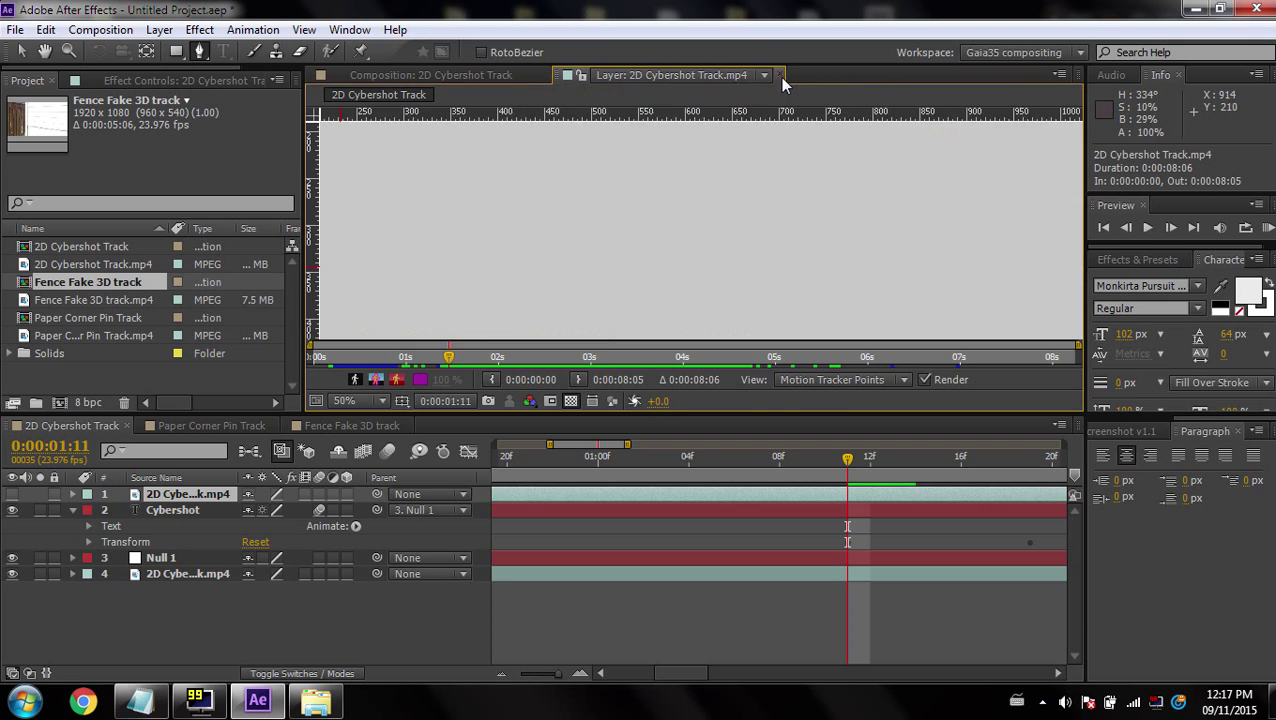
drag(489, 290, 441, 279)
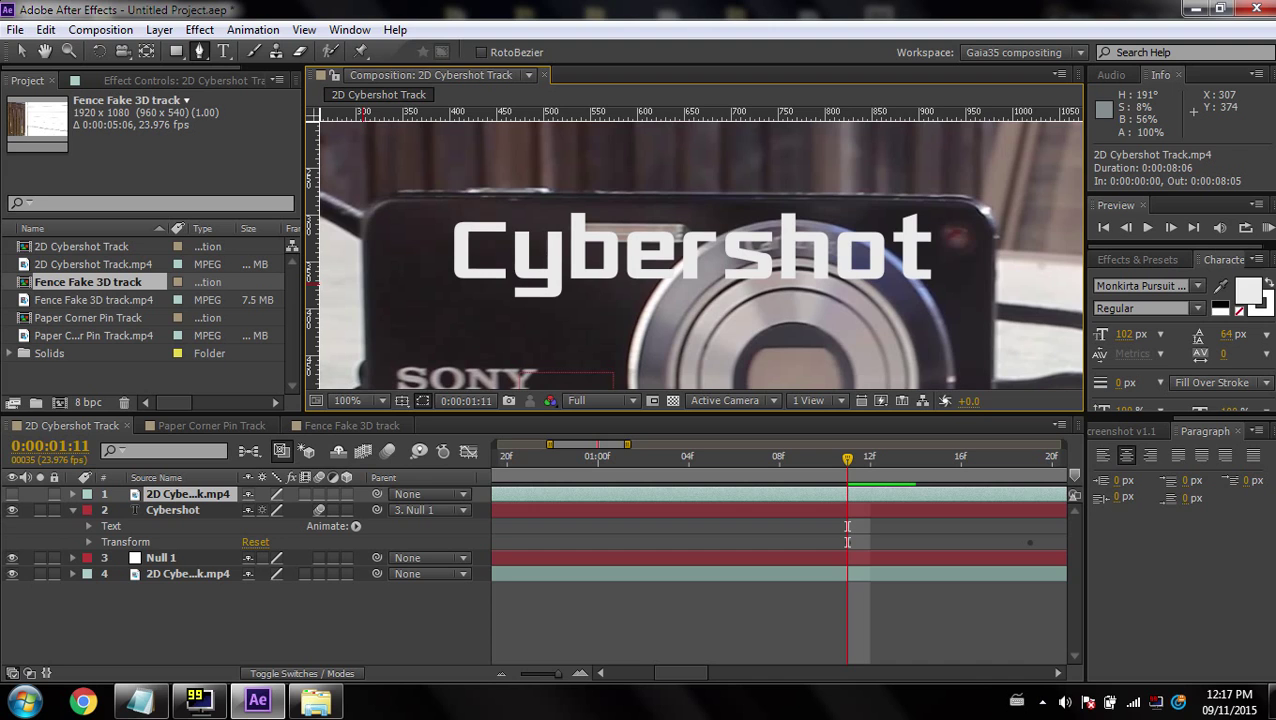
click(365, 323)
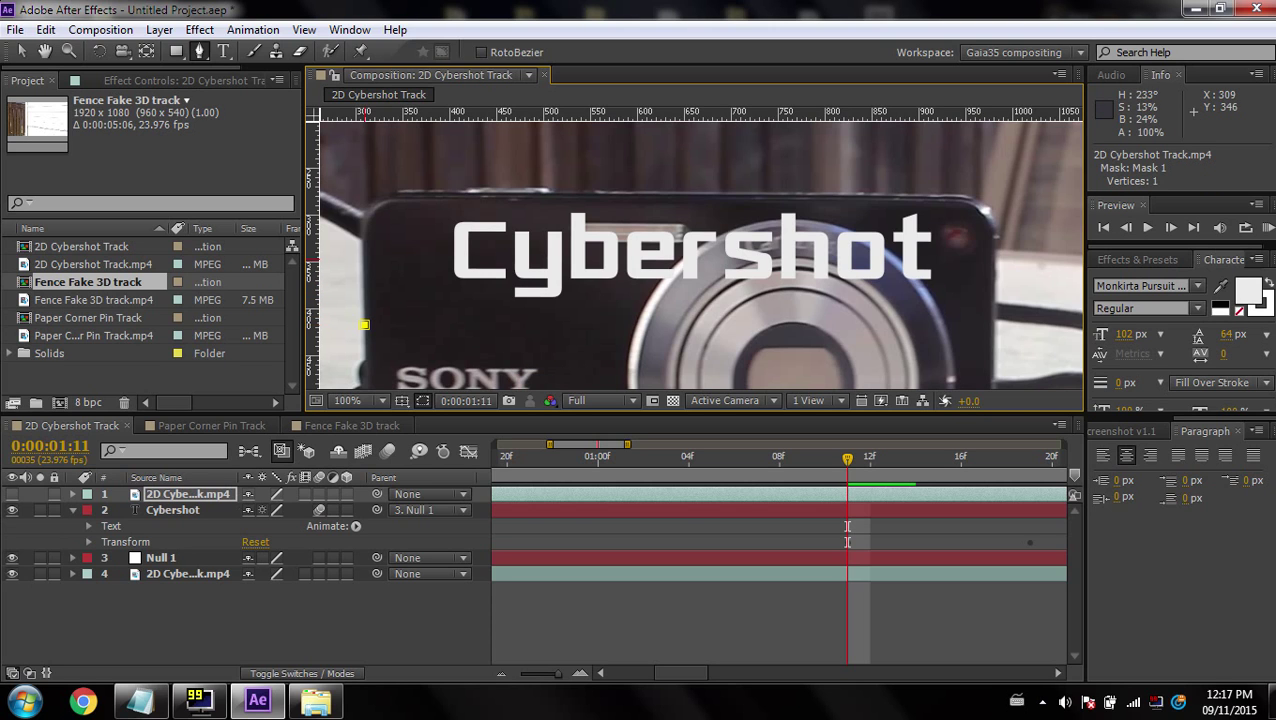
click(362, 254)
click(369, 206)
drag(400, 190, 415, 188)
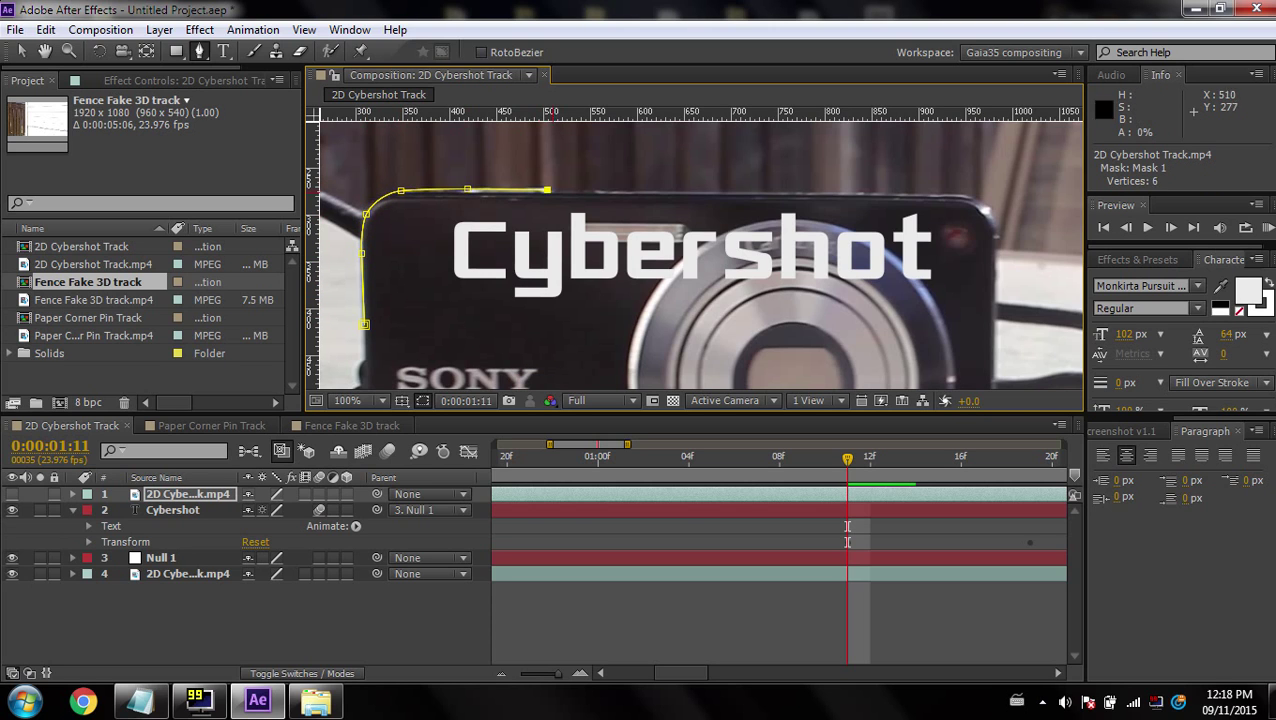
- Continue the mask around the camera's upper-right corner and down its right side, then close it across the body
click(960, 195)
click(992, 210)
click(996, 241)
drag(995, 261, 994, 280)
drag(995, 350, 1009, 269)
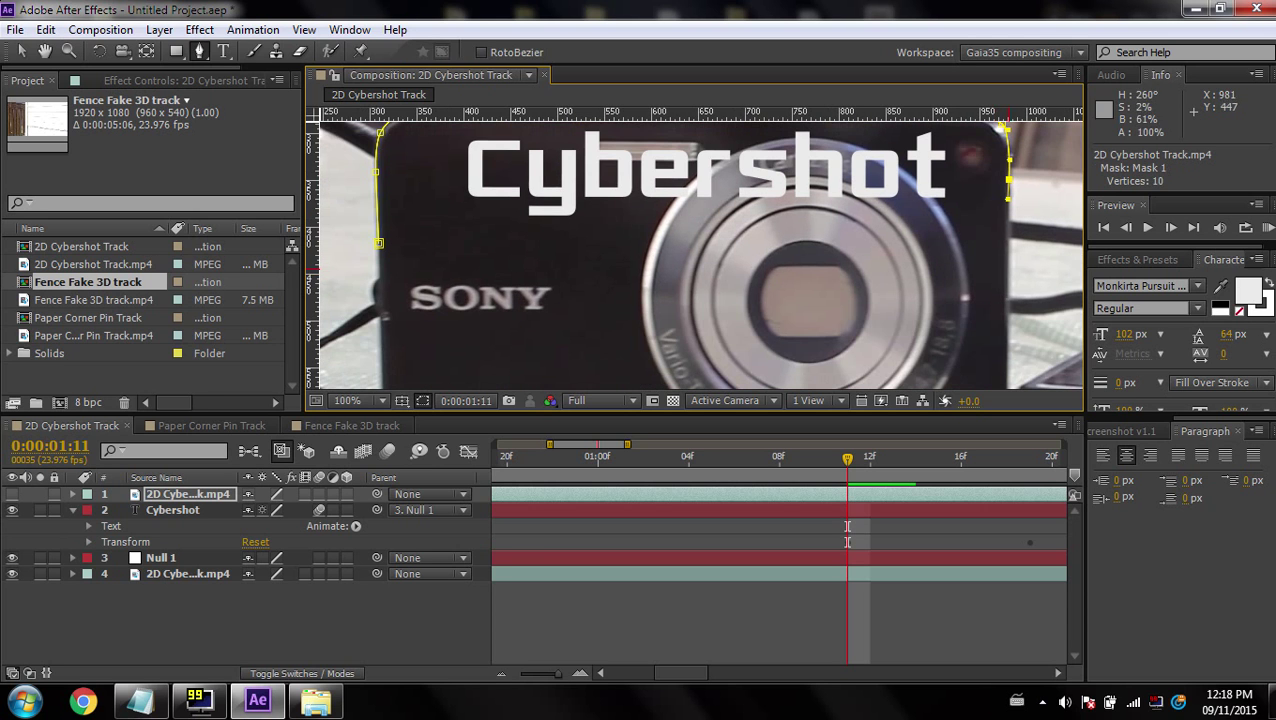
click(1003, 275)
click(379, 243)
- Adjust the mask vertices near the shutter button and upper-right corner to follow the camera's top edge
scroll(637, 287, down, 1)
scroll(645, 236, up, 2)
drag(560, 140, 624, 320)
key(v)
drag(540, 276, 553, 285)
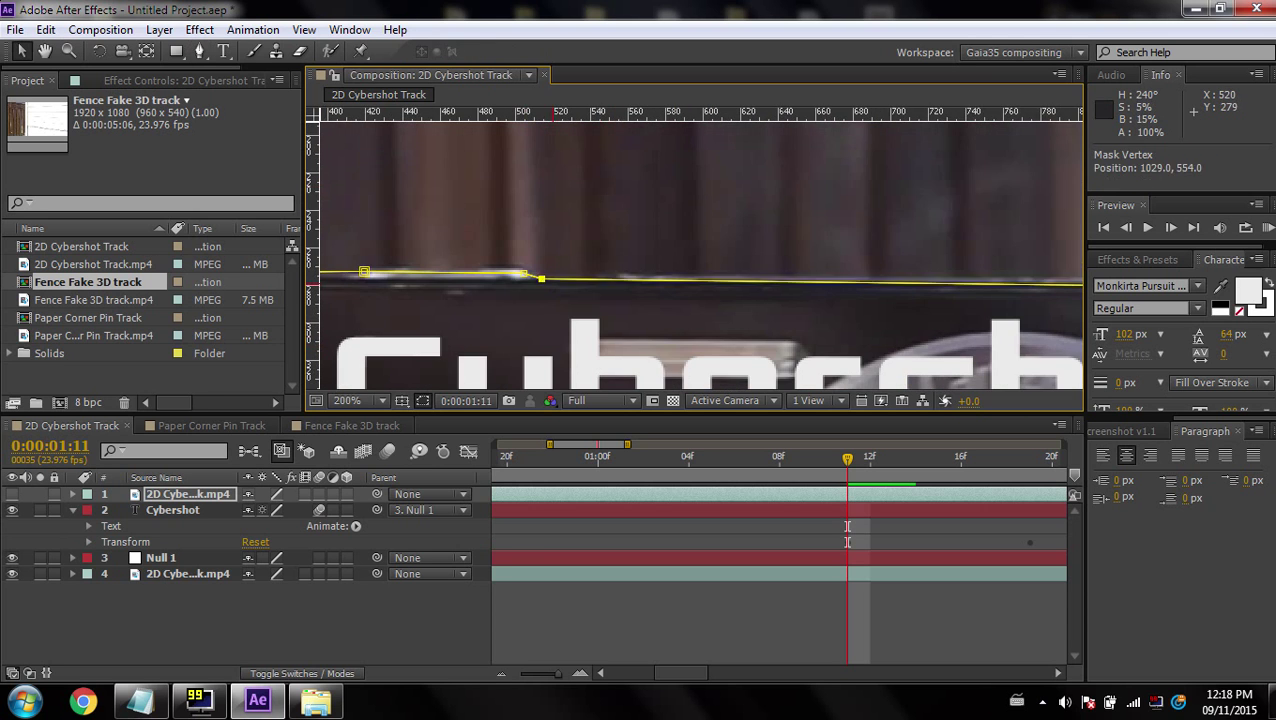
drag(930, 290, 540, 277)
drag(970, 268, 967, 273)
scroll(967, 273, down, 1)
drag(721, 365, 613, 311)
- Show the masked footage copy and check its coverage by toggling layer visibility
click(10, 494)
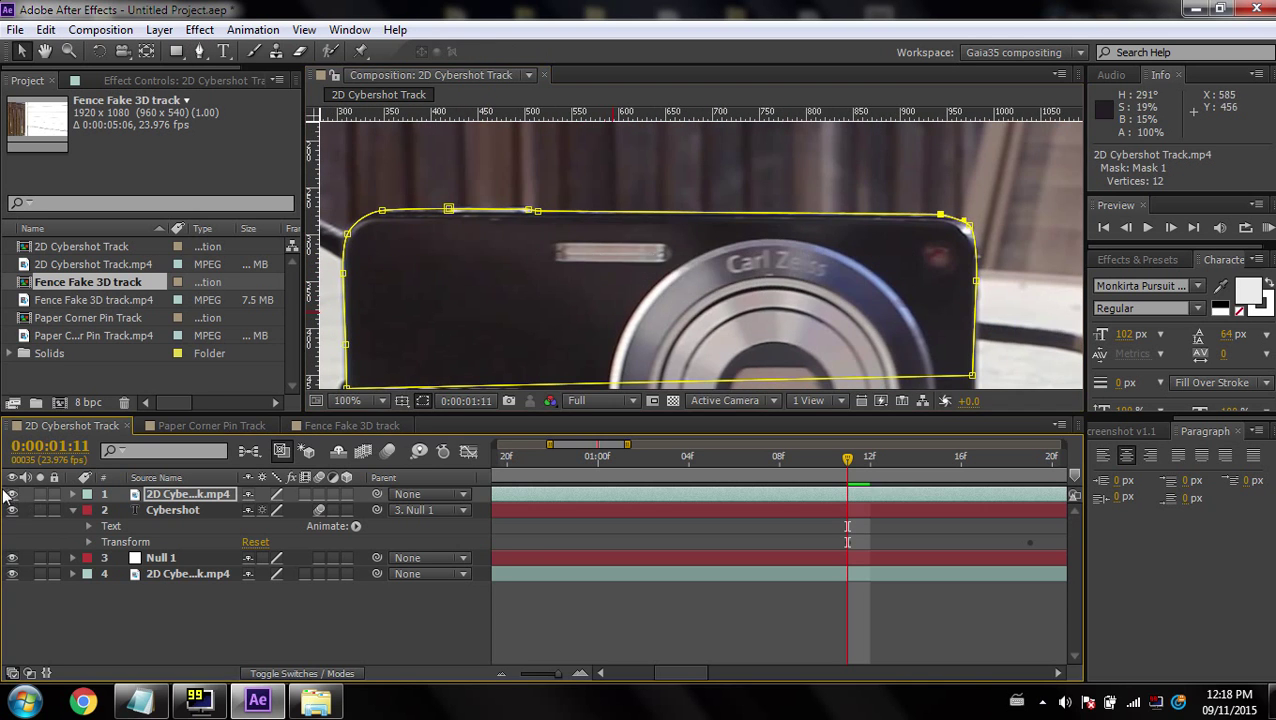
click(12, 509)
click(12, 494)
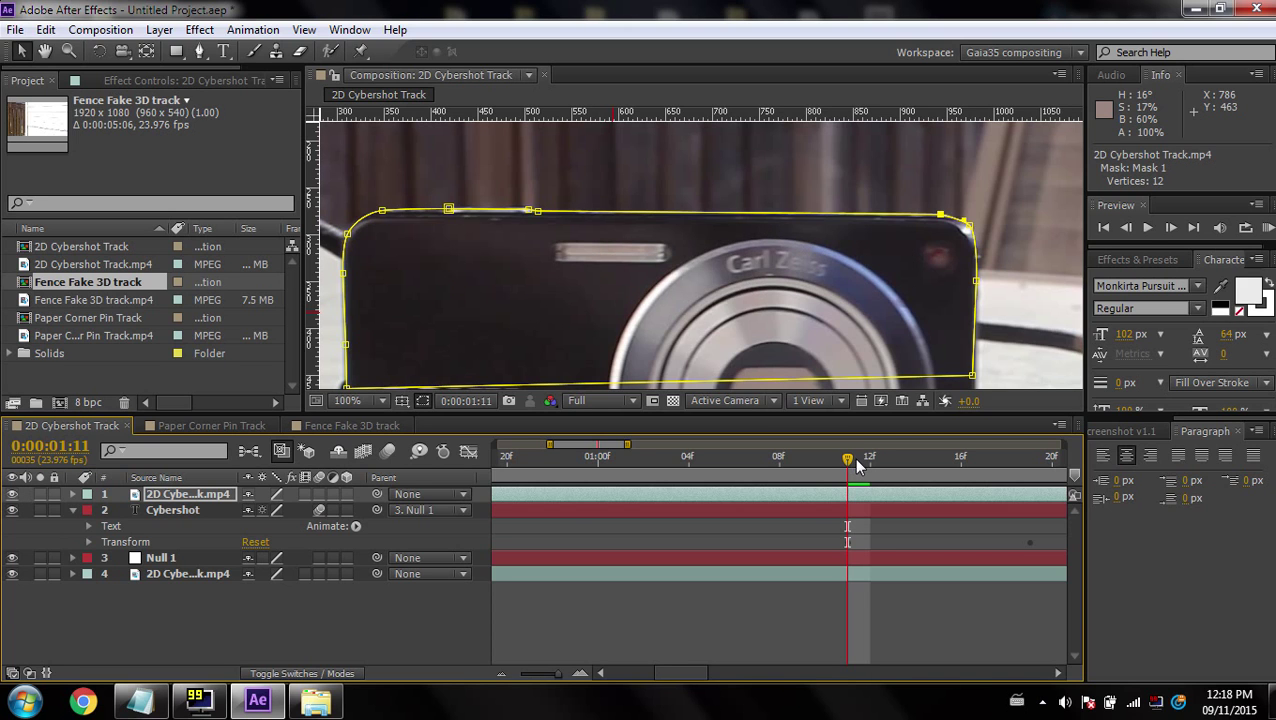
drag(617, 347, 700, 321)
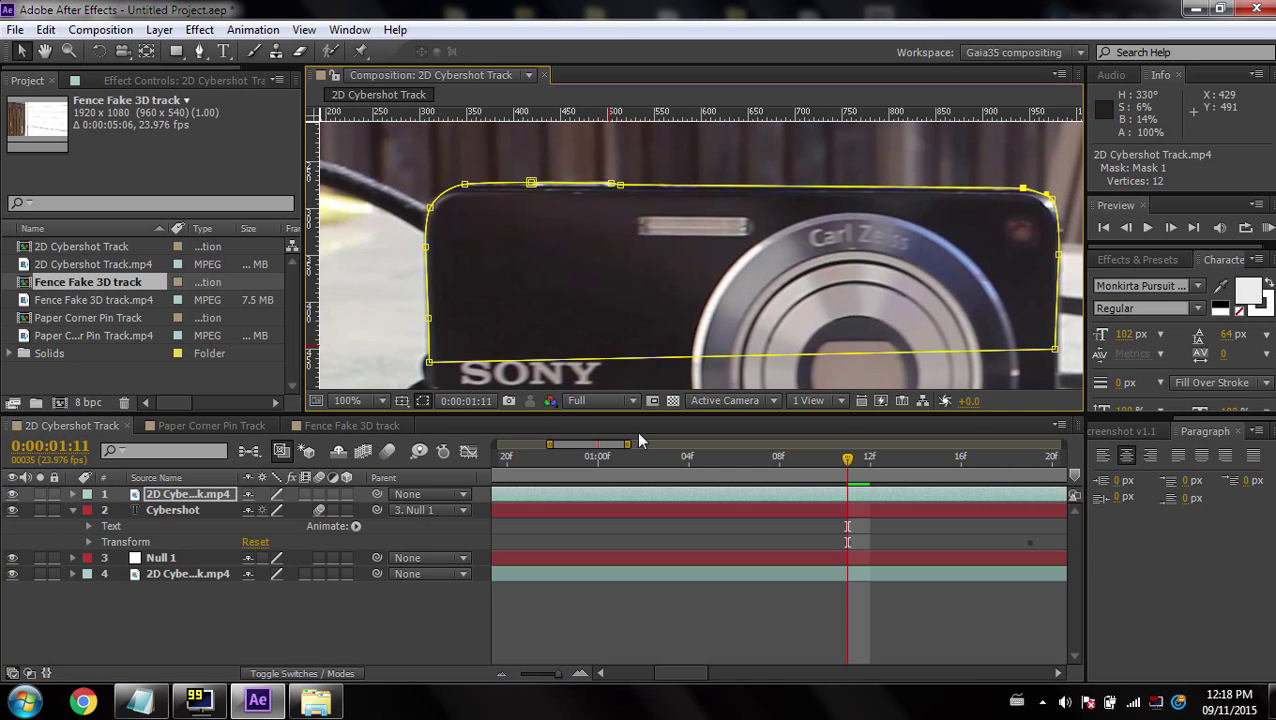
- Reveal the Mask Path property of the upper footage copy
click(170, 497)
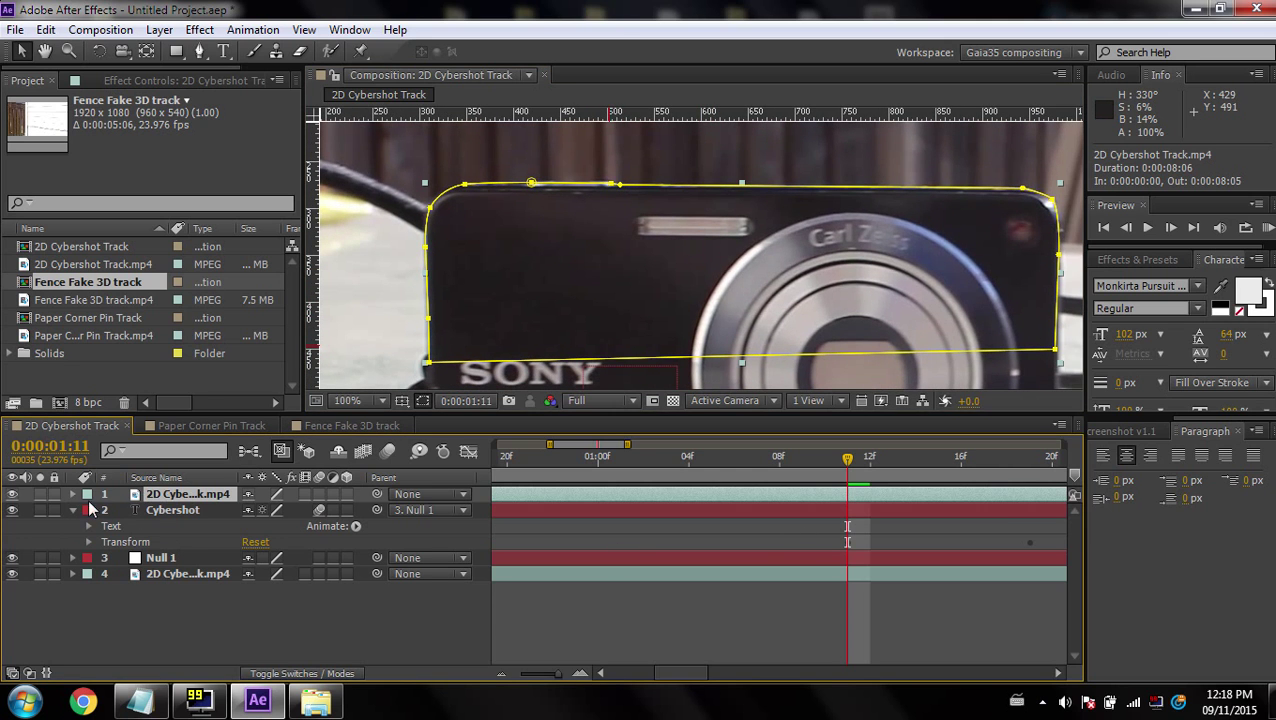
click(72, 495)
click(72, 495)
key(m)
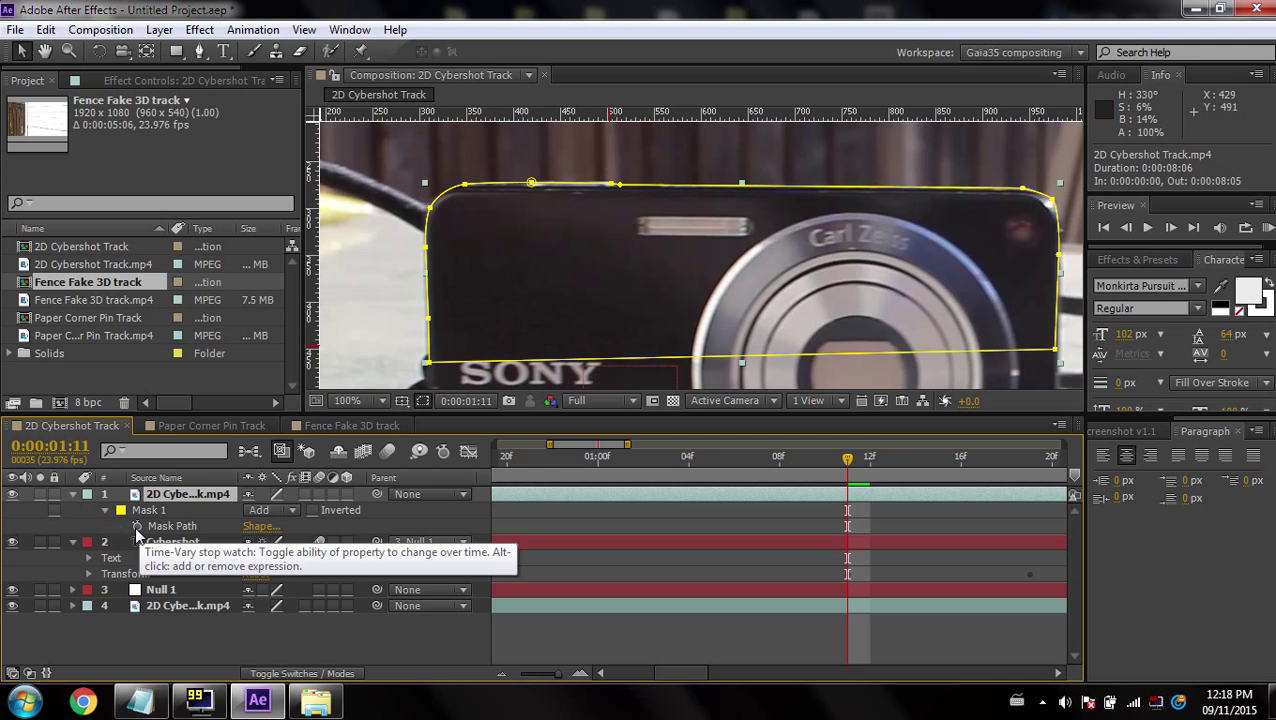
- Start keyframing the masked footage copy's Mask Path at 0:00:01:11, and shift the whole mask right onto the camera at 0:00:01:12
click(137, 527)
drag(849, 537, 671, 537)
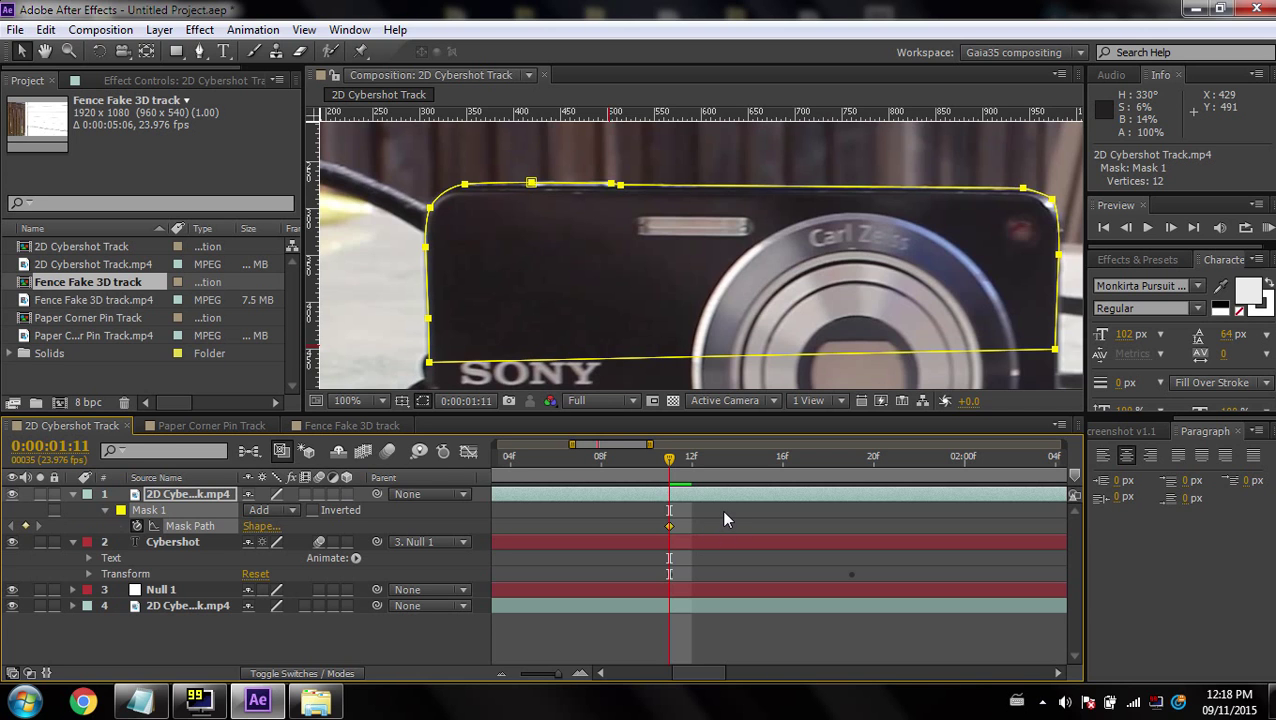
key(Page_Down)
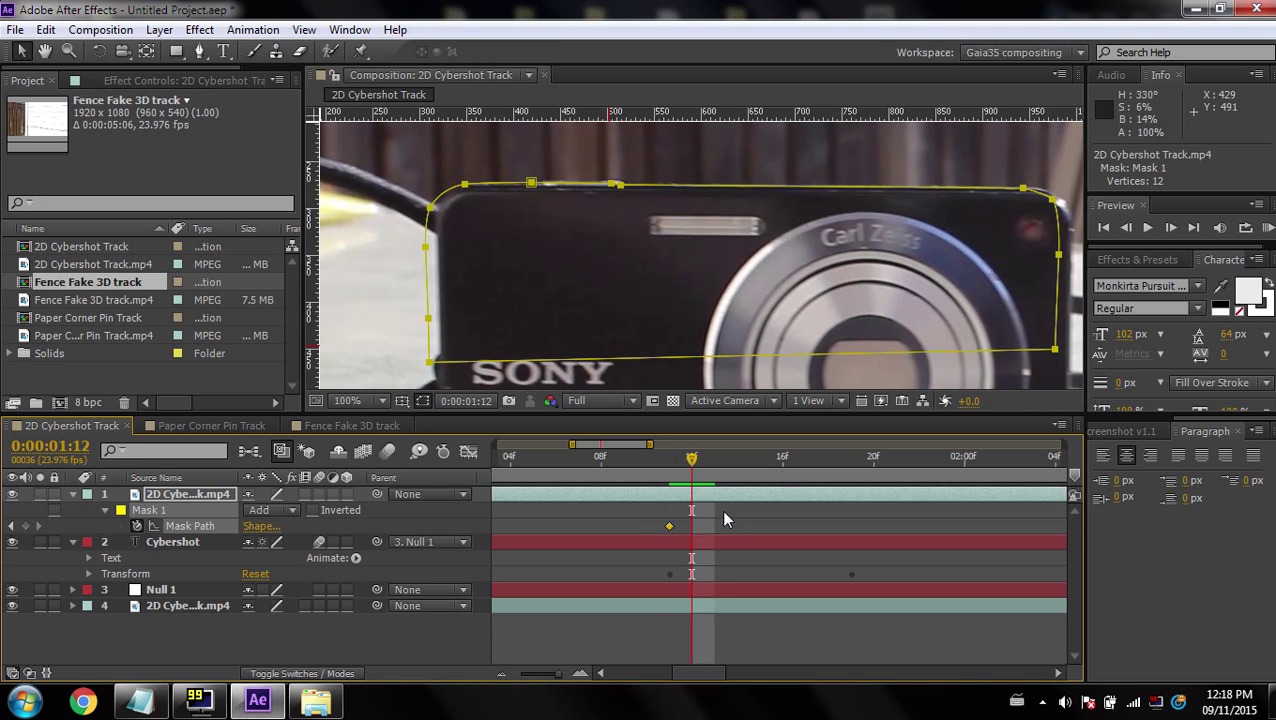
drag(887, 319, 950, 339)
double_click(924, 314)
scroll(440, 209, up, 1)
drag(400, 205, 731, 235)
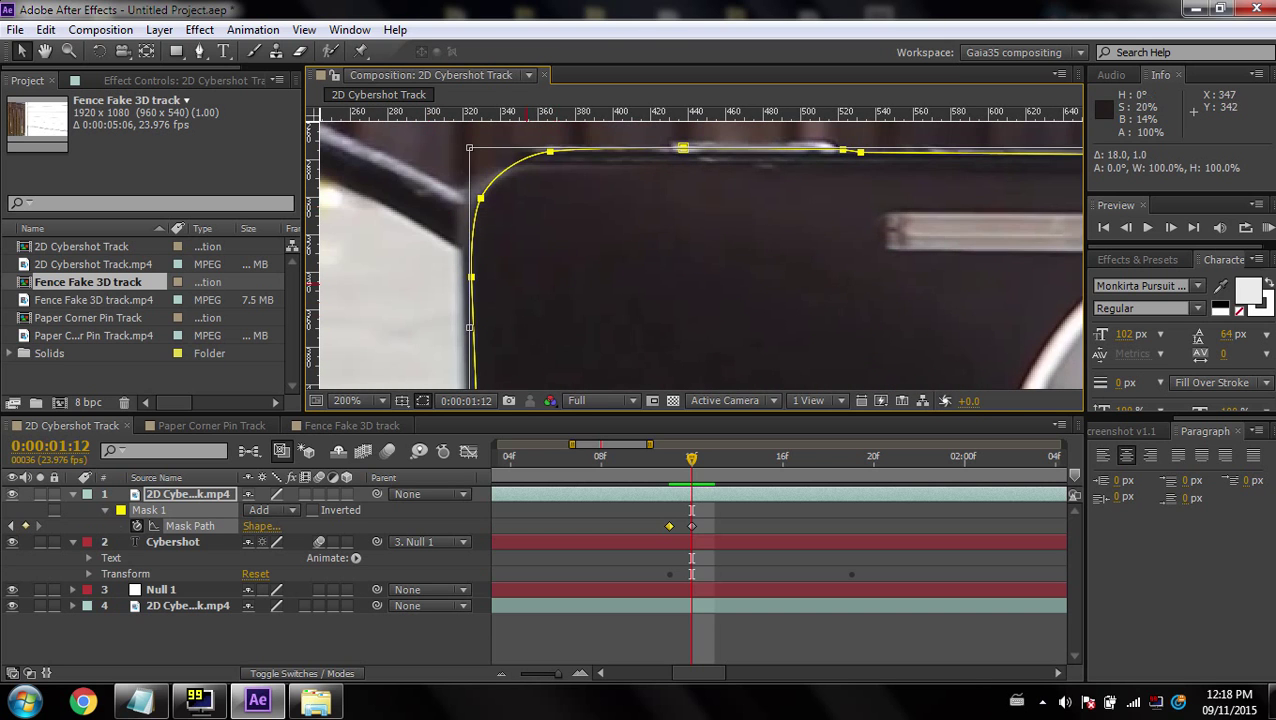
- Nudge the whole mask left and up at 0:00:01:12 to line it up with the camera's left, top and right edges
key(Left)
key(Left)
key(Left)
key(Left)
key(Left)
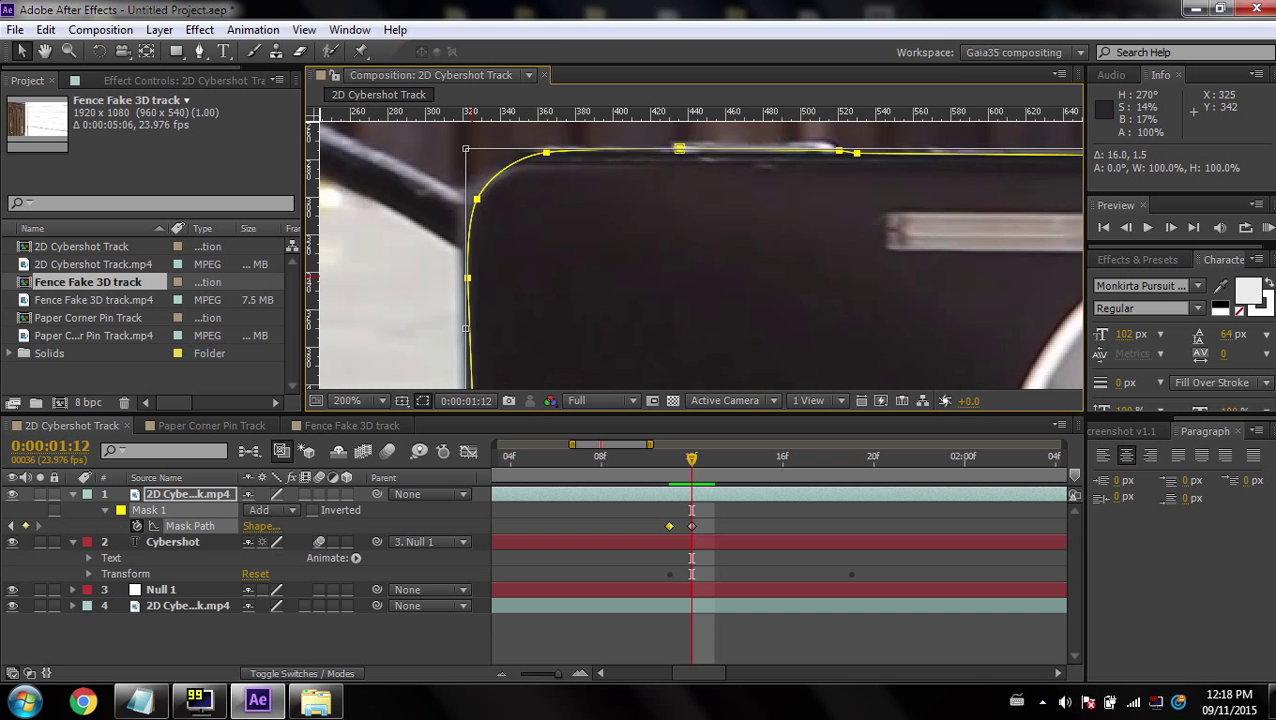
key(Left)
key(Left)
key(Left)
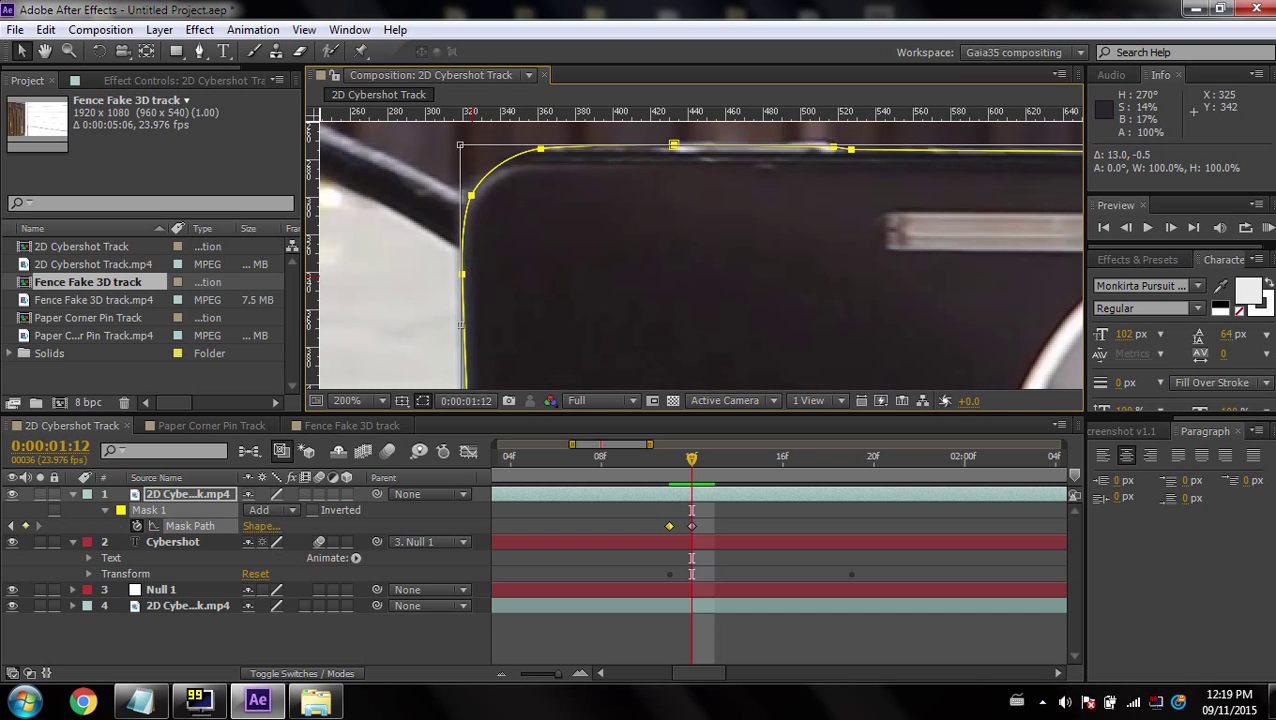
key(Up)
key(Up)
drag(813, 263, 337, 324)
scroll(828, 292, down, 1)
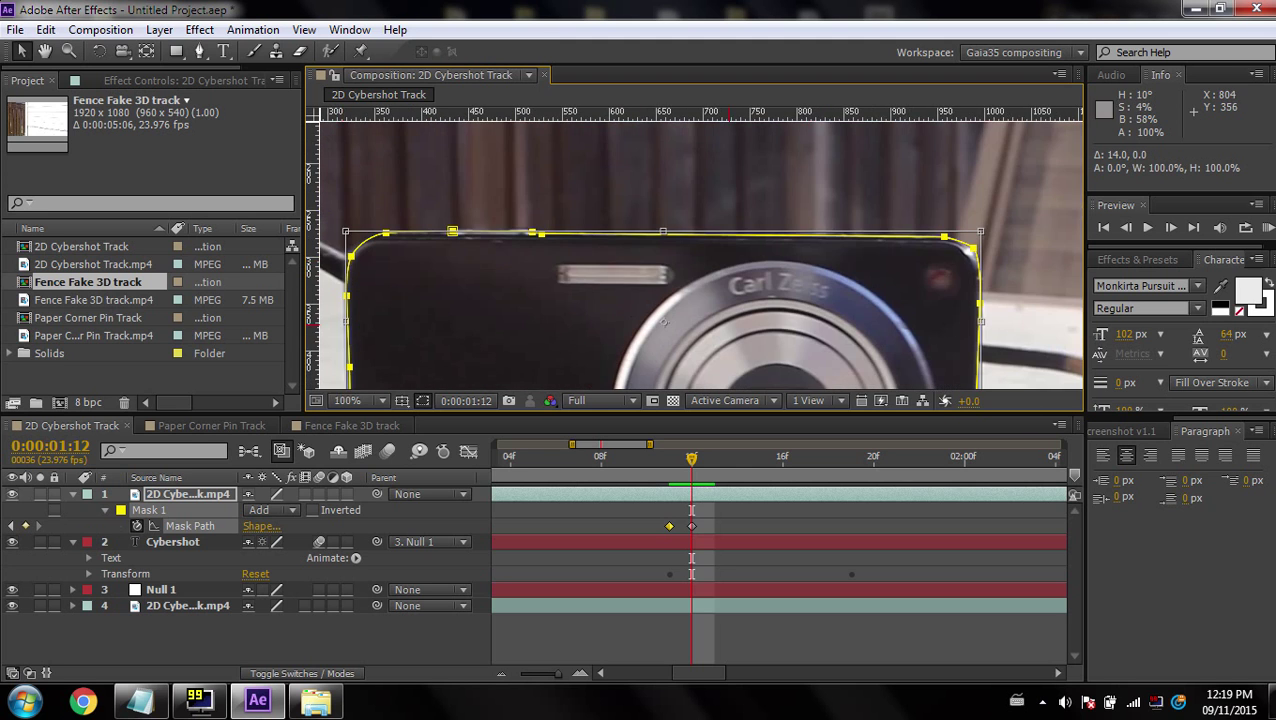
drag(828, 292, 897, 178)
drag(825, 239, 808, 305)
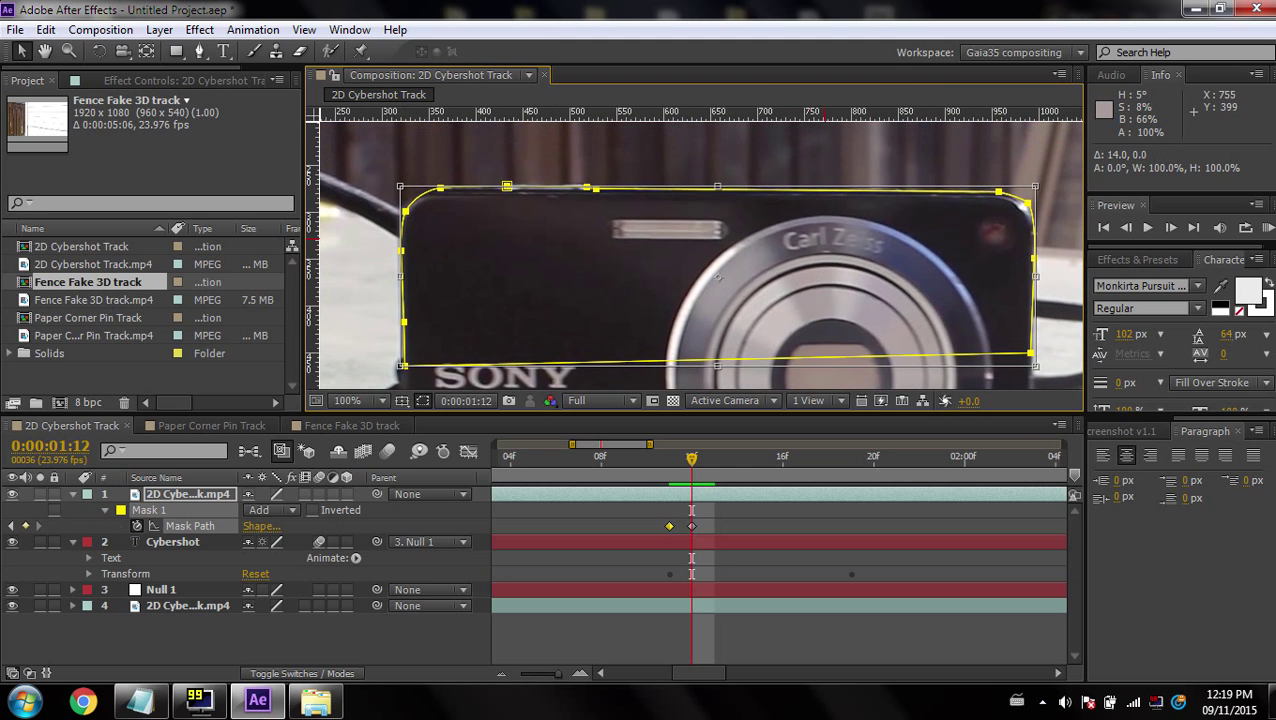
- Move the whole mask right onto the camera's new position at 0:00:01:13
key(Page_Down)
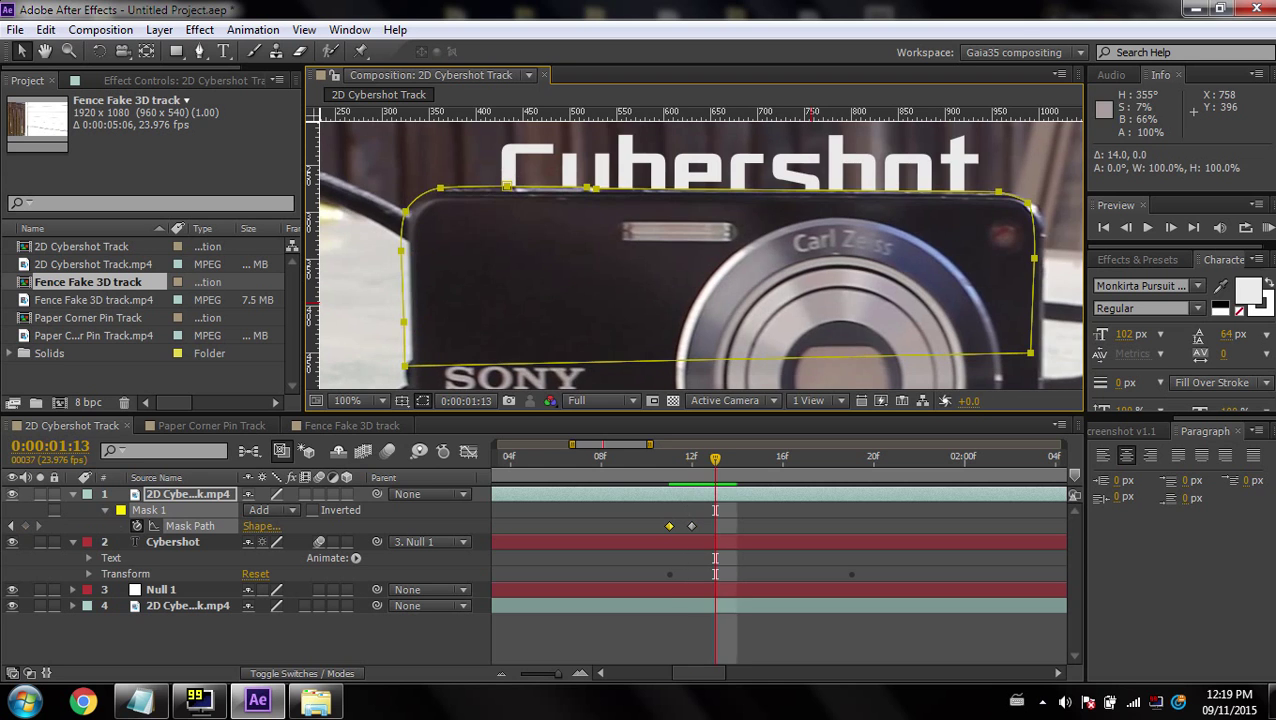
double_click(1029, 204)
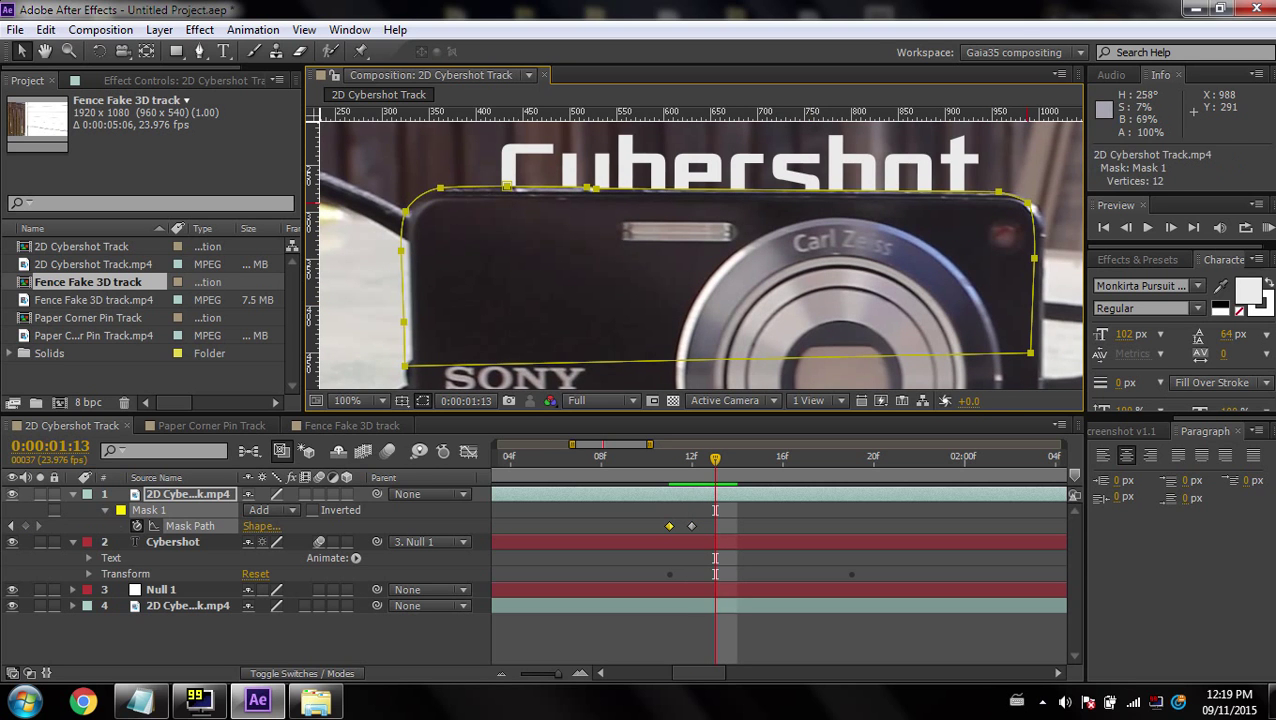
mouse_move(985, 225)
mouse_down()
mouse_move(996, 237)
mouse_move(995, 220)
mouse_up()
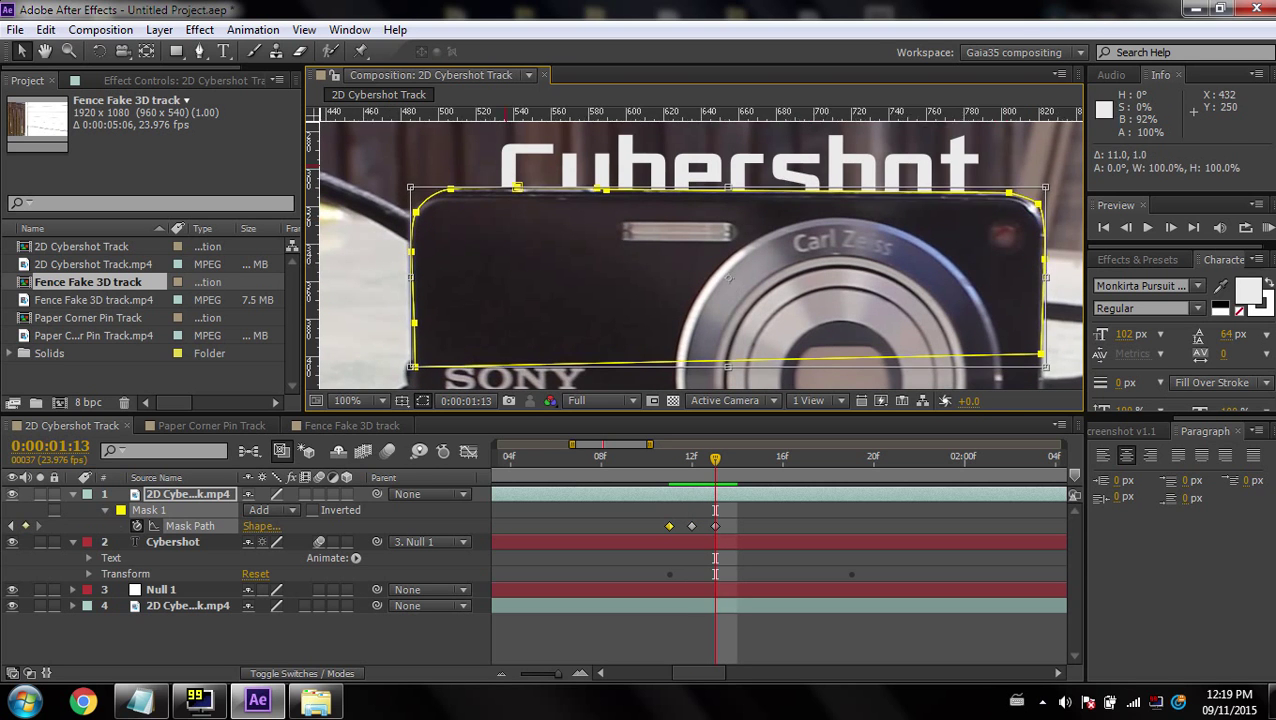
scroll(757, 300, up, 2)
drag(757, 300, 750, 380)
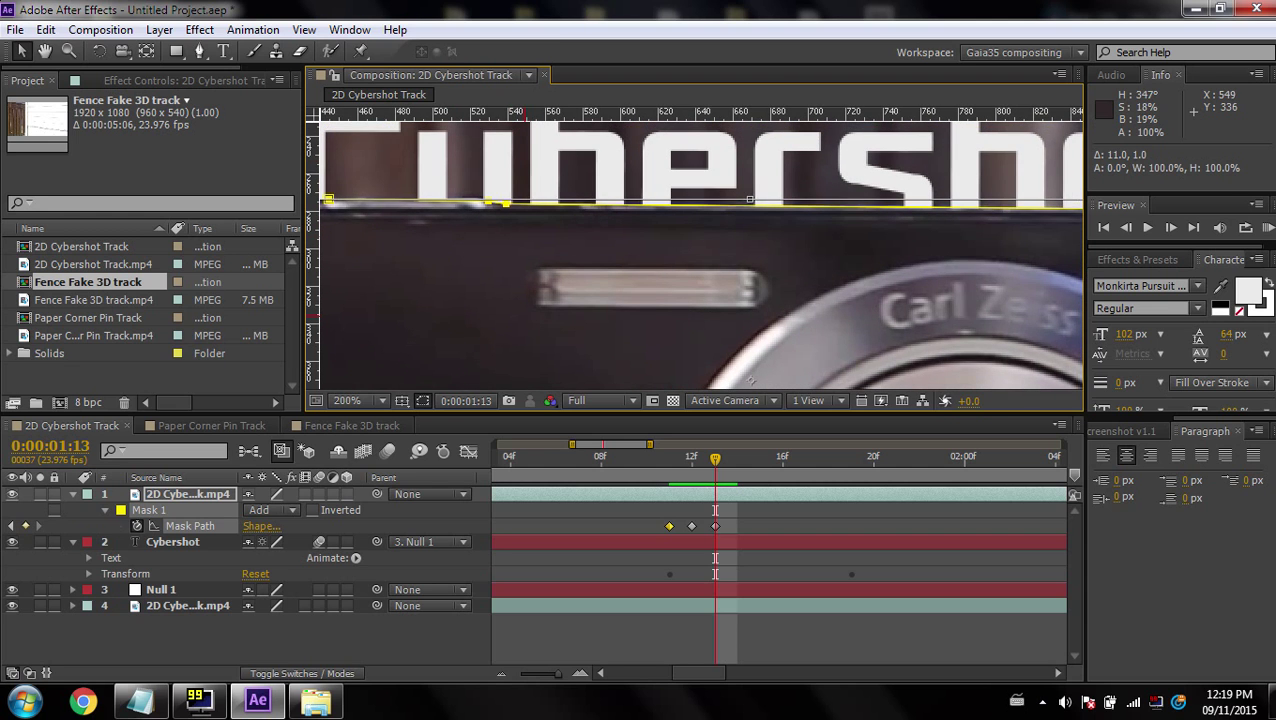
- Check the title's cut-off edge without the mask outline, and shift the mask slightly left and down at 0:00:01:13
click(422, 401)
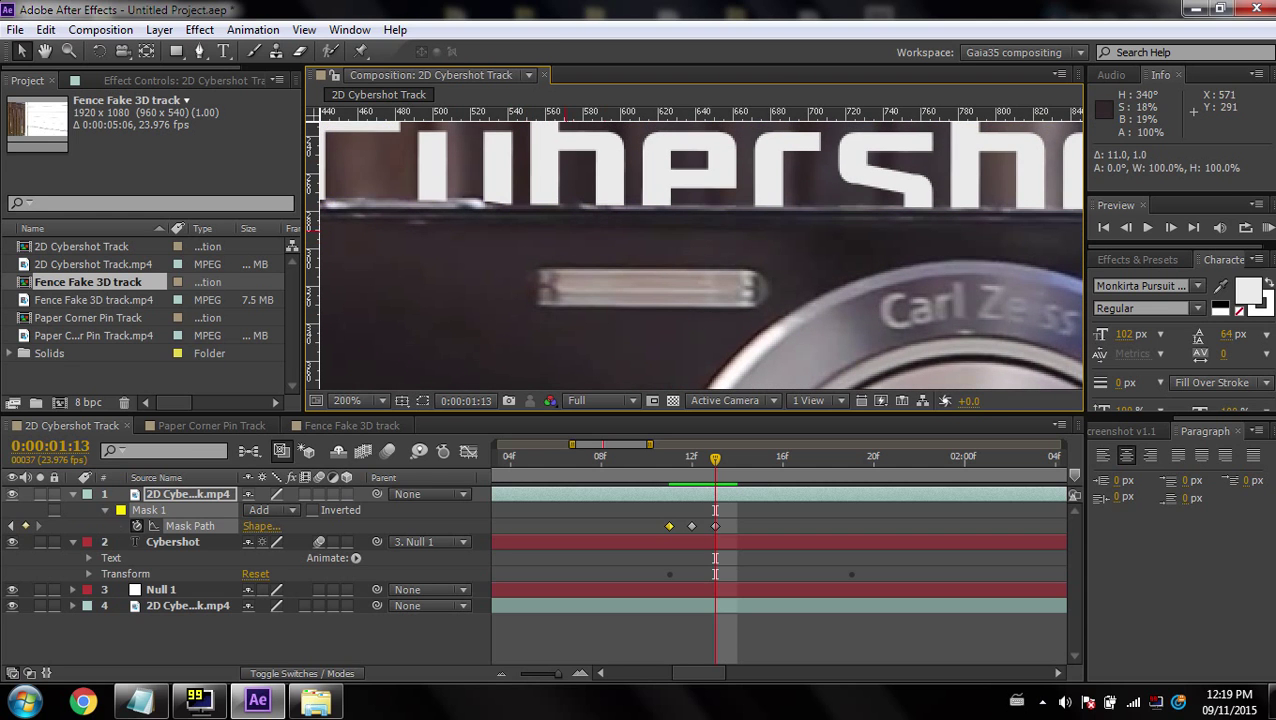
click(422, 401)
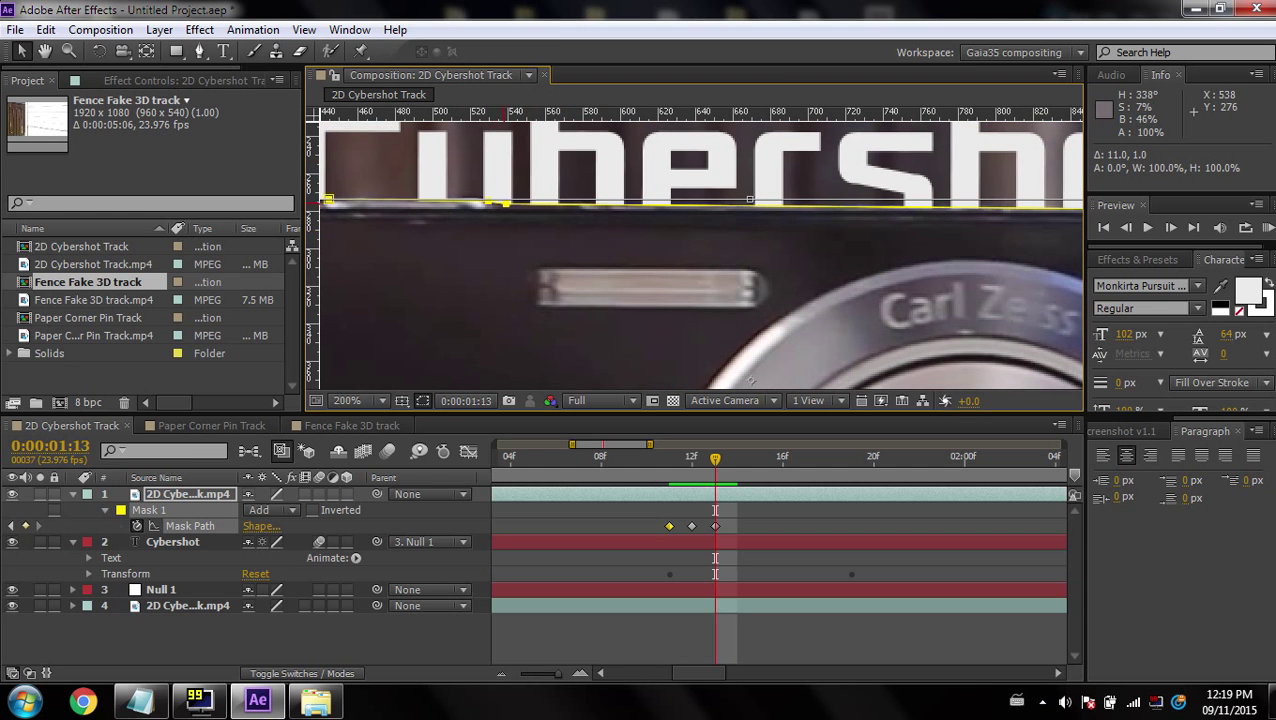
mouse_move(553, 213)
mouse_down()
mouse_move(520, 219)
mouse_move(543, 216)
mouse_up()
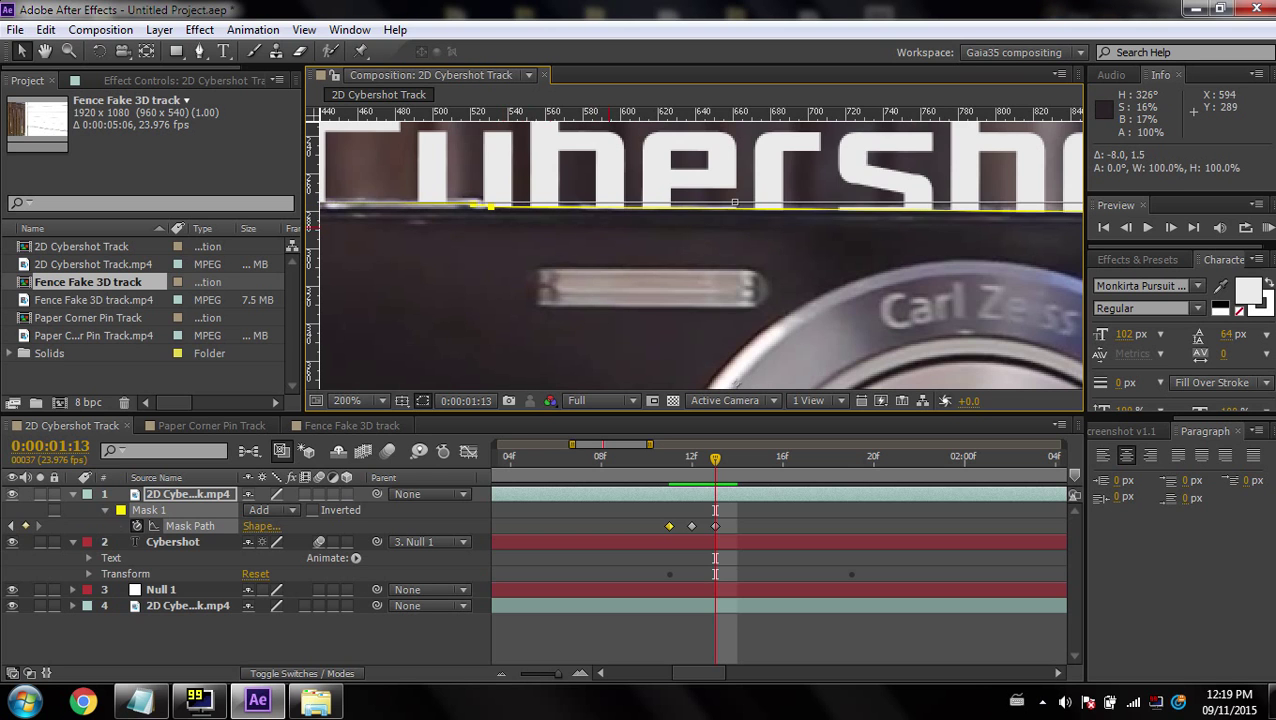
scroll(610, 229, down, 1)
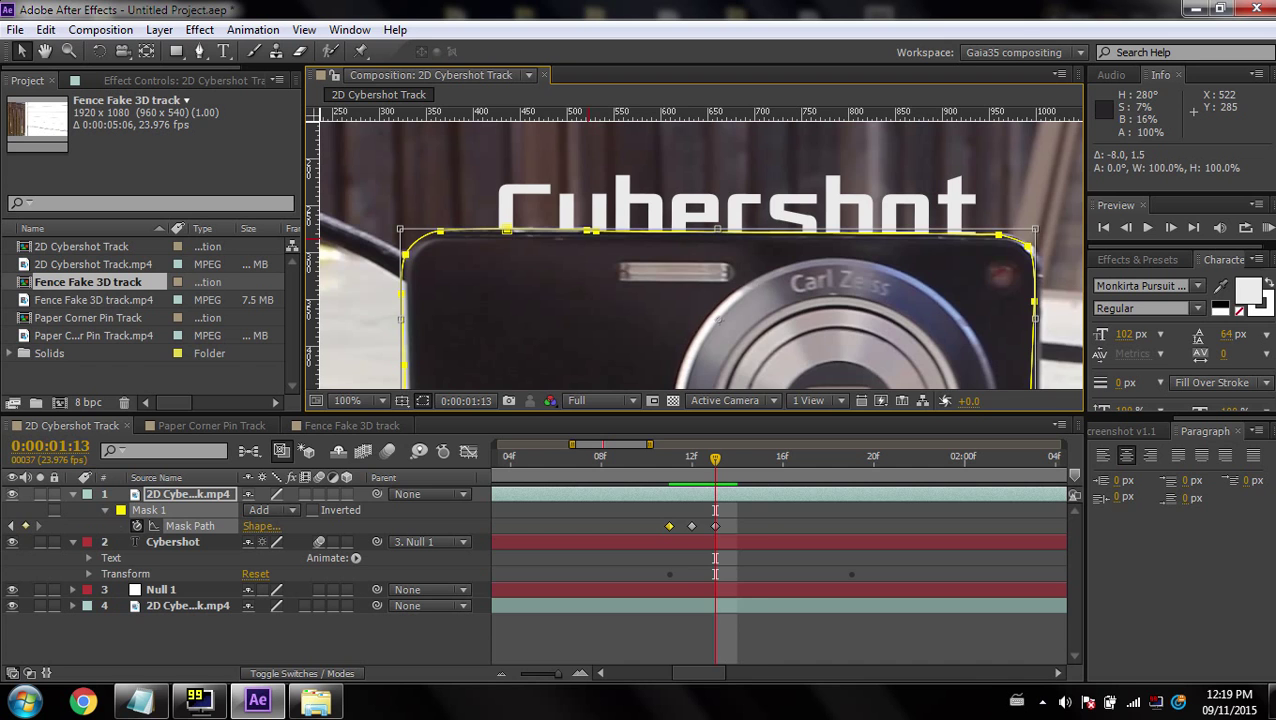
- Step back and forth frame by frame between 0:00:01:10 and 0:00:01:15 to check how the mask covers the rising title
key(Page_Down)
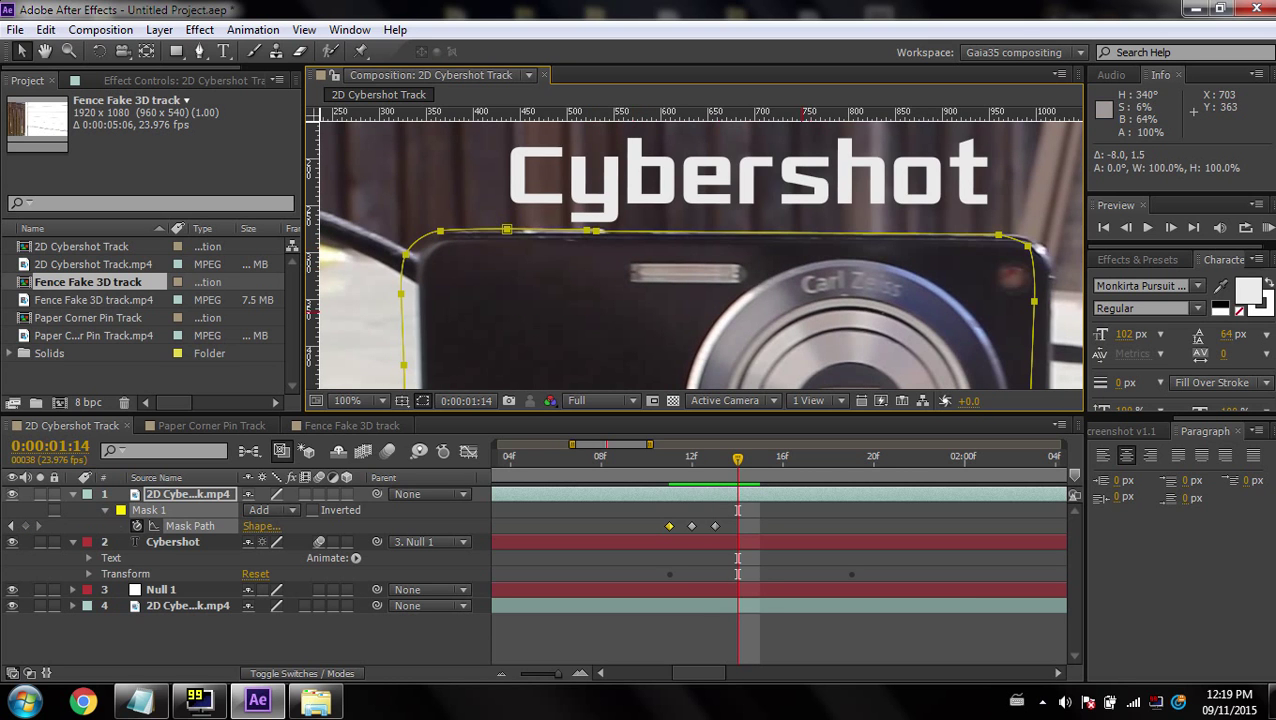
key(Page_Up)
key(Page_Up)
key(Page_Up)
key(Page_Down)
key(Page_Down)
key(Page_Down)
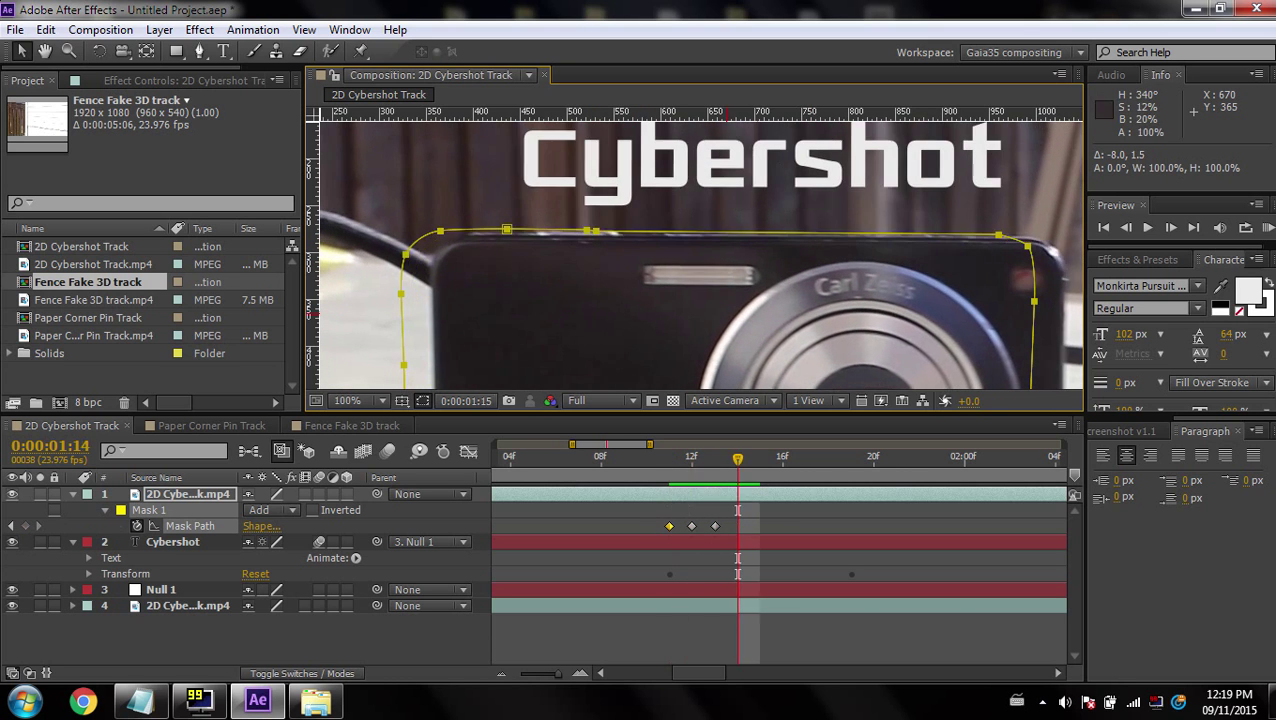
key(Page_Up)
key(Page_Up)
key(Page_Down)
key(Page_Down)
key(Page_Down)
key(Page_Down)
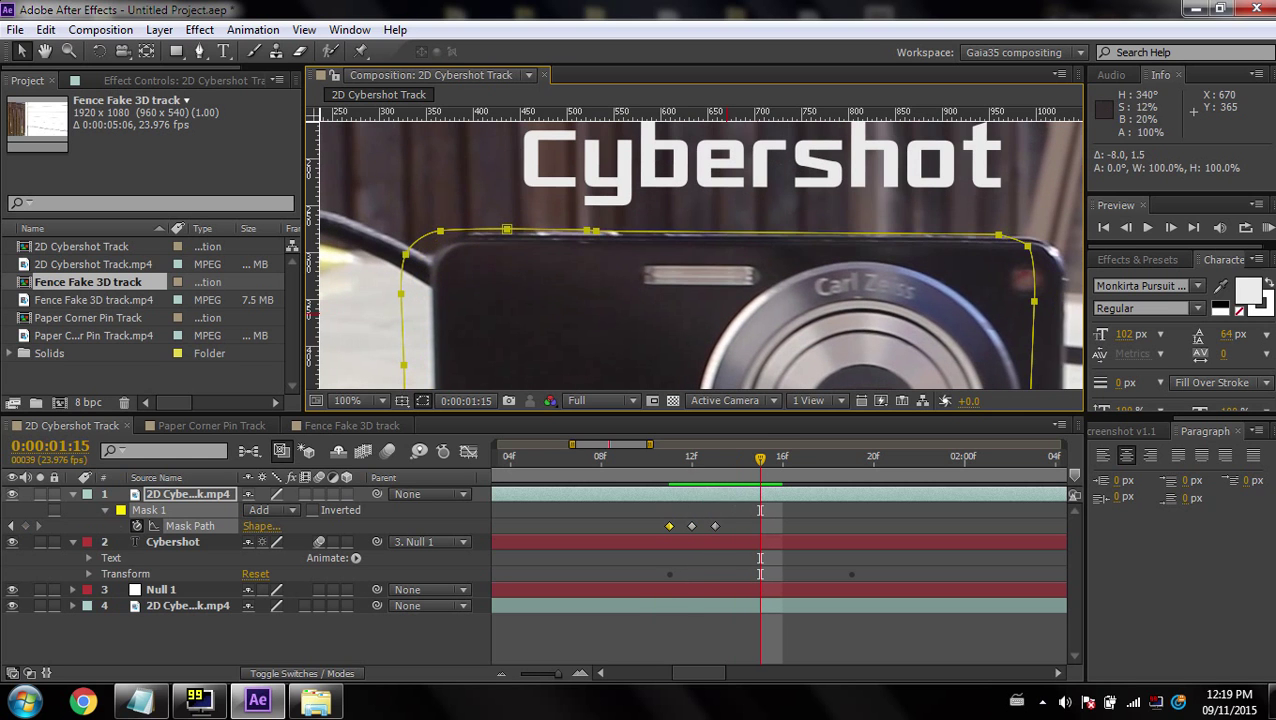
key(Page_Up)
key(Page_Up)
key(Page_Up)
key(Page_Up)
key(Page_Up)
key(Page_Up)
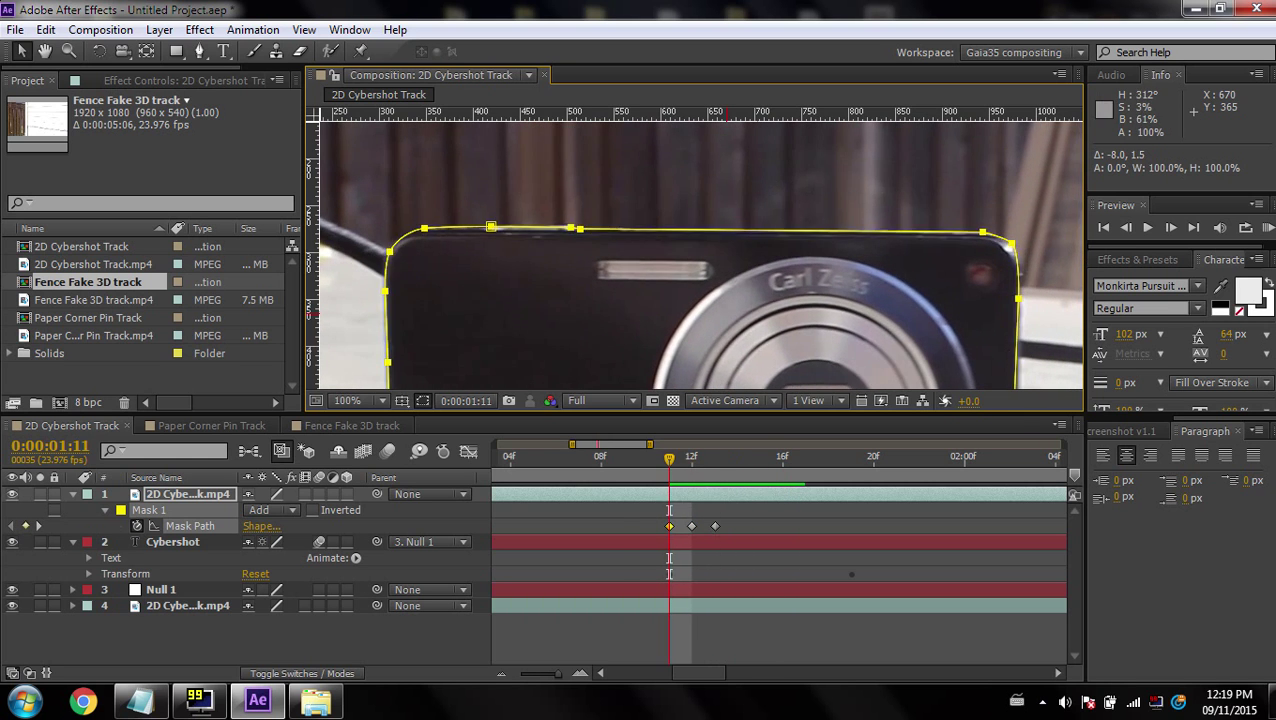
key(Page_Down)
key(Page_Up)
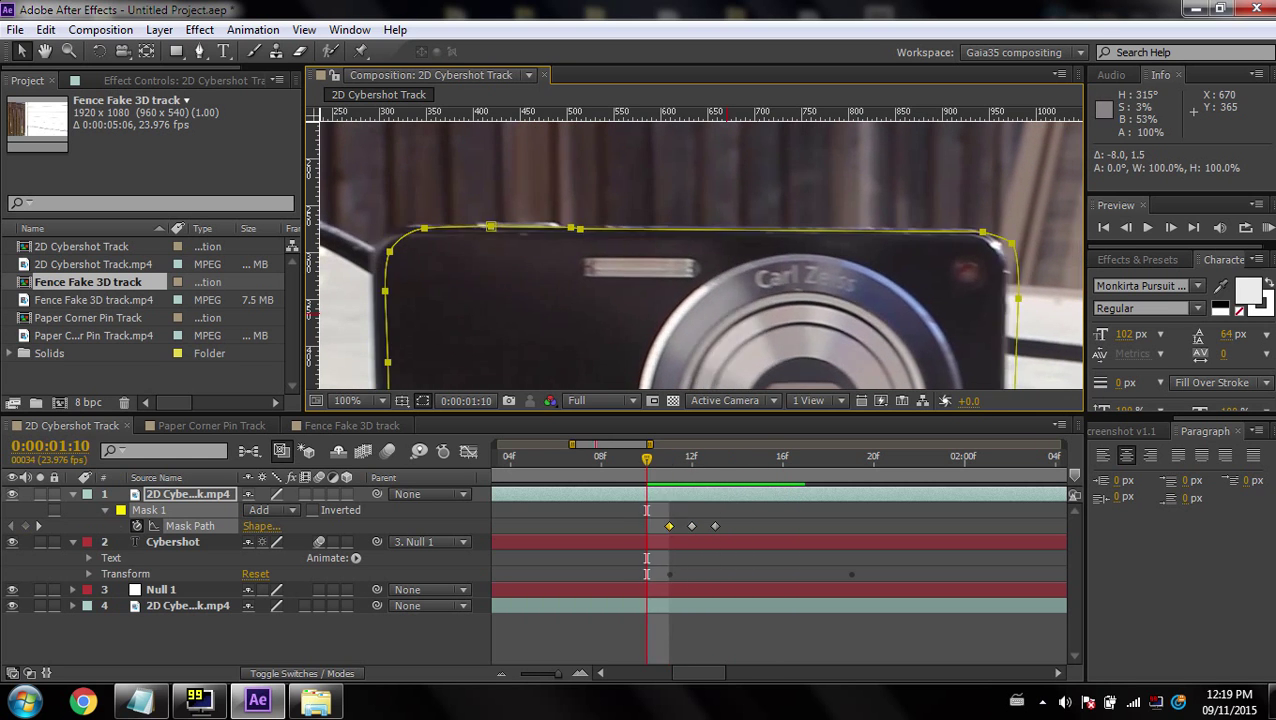
- Undo the last layer time change, and trim the masked footage copy to run from 0:00:01:10 to 0:00:01:14
key(ctrl+z)
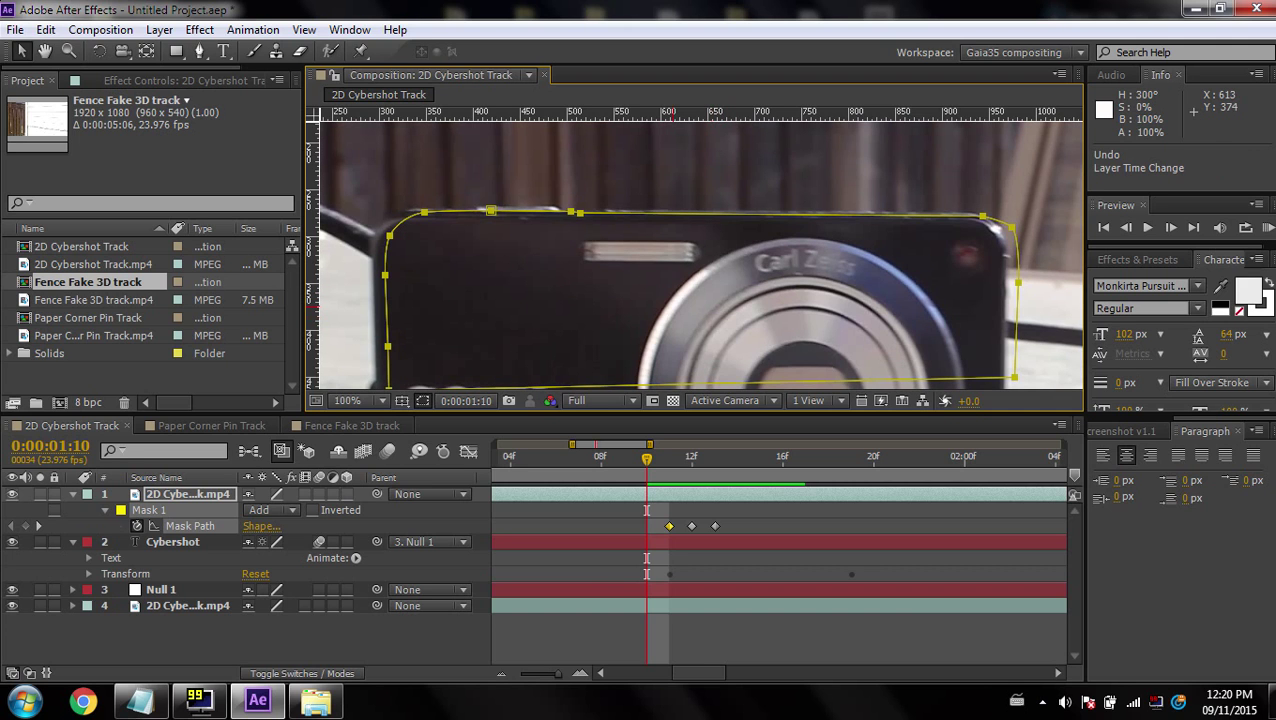
key(alt+bracketleft)
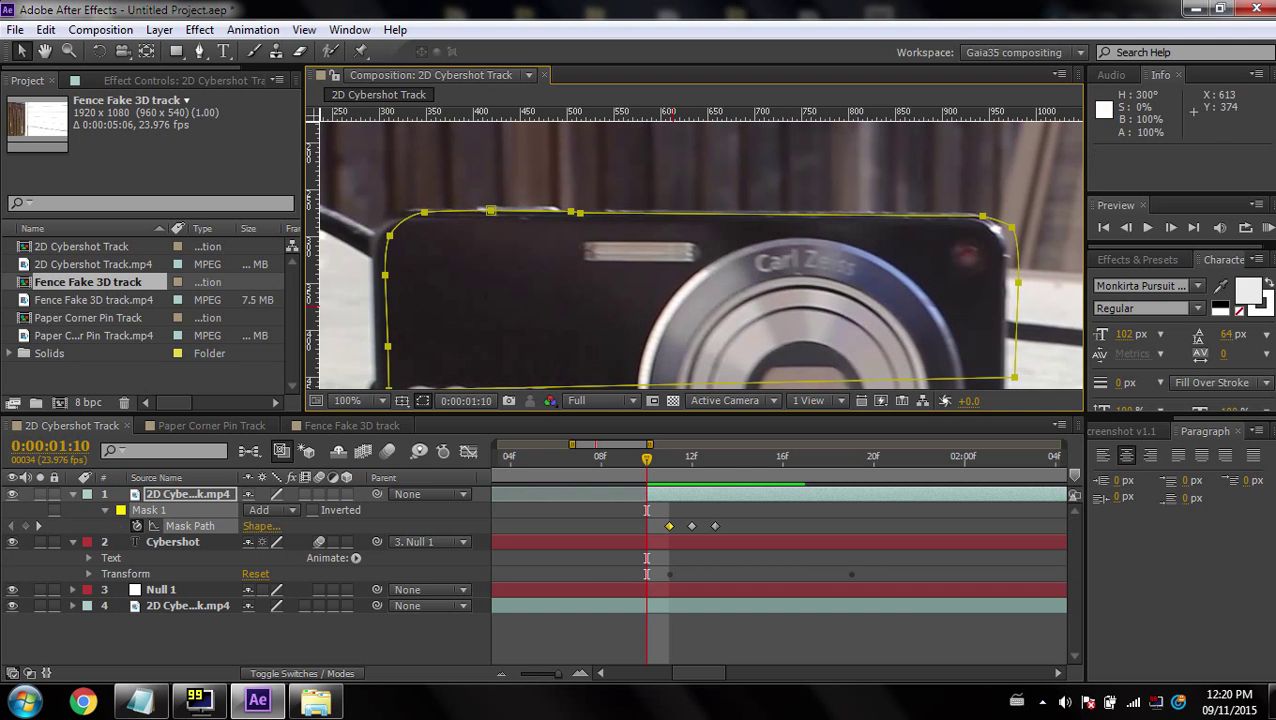
drag(720, 464, 735, 467)
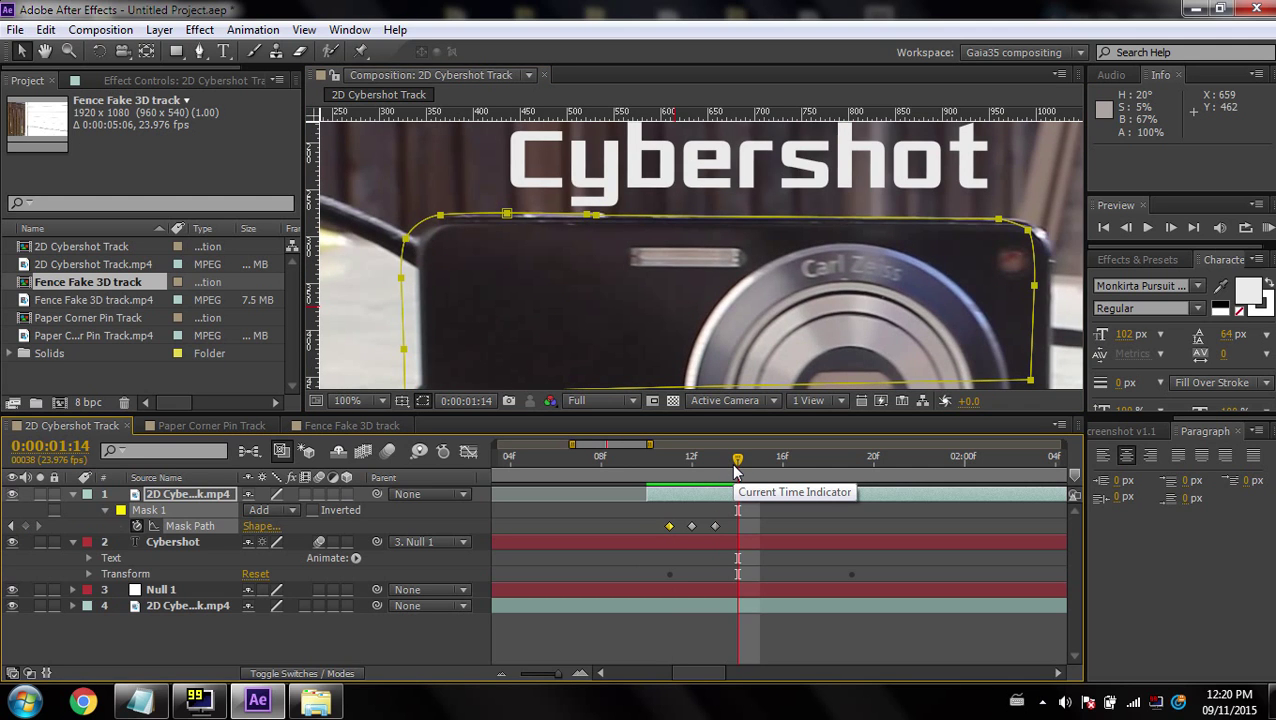
key(alt+bracketright)
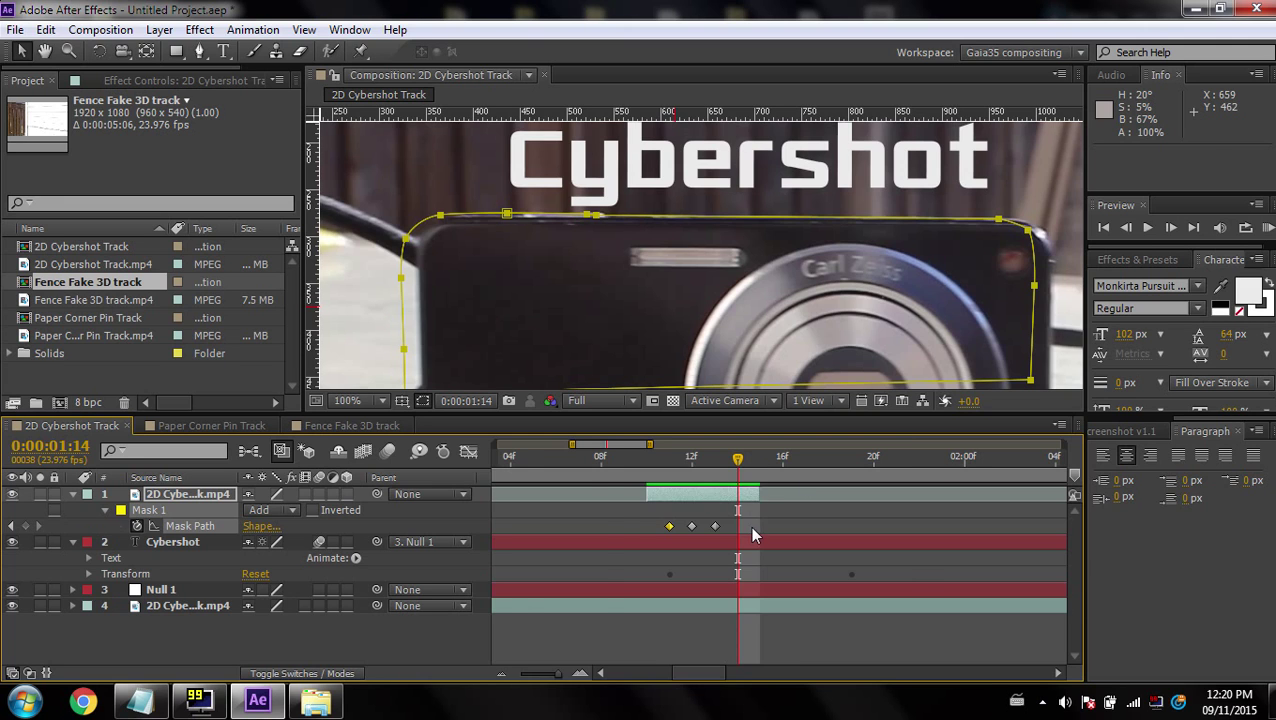
- Try trimming the start of the bottom footage layer to 0:00:01:10, and undo the trim
key(semicolon)
drag(500, 606, 604, 606)
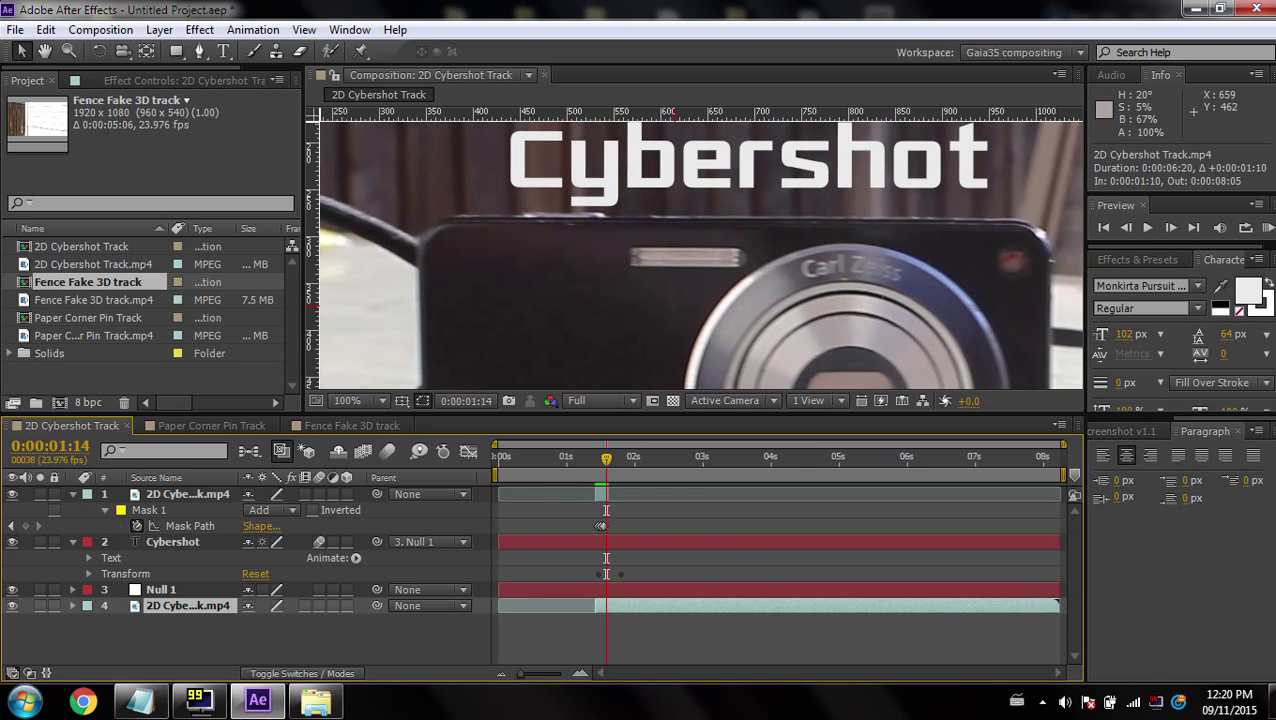
key(ctrl+z)
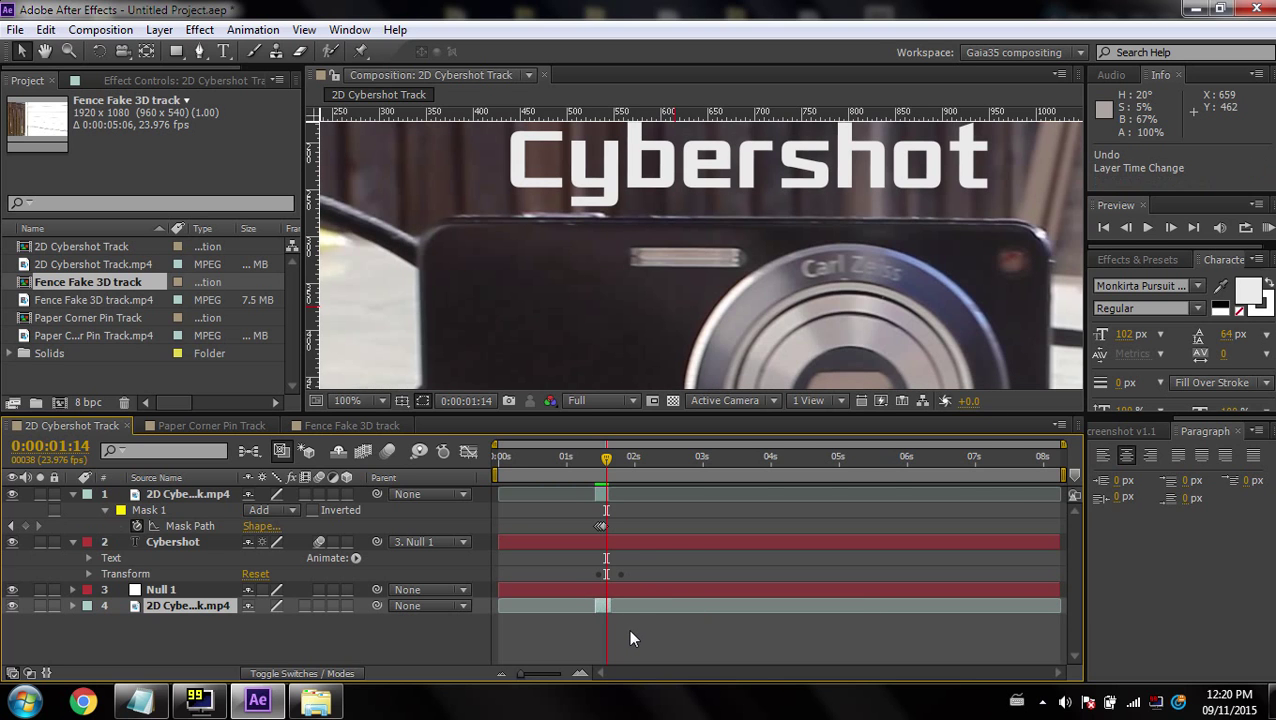
- Trim the start of the Cybershot text layer to 0:00:01:10
drag(606, 458, 587, 462)
scroll(789, 287, down, 1)
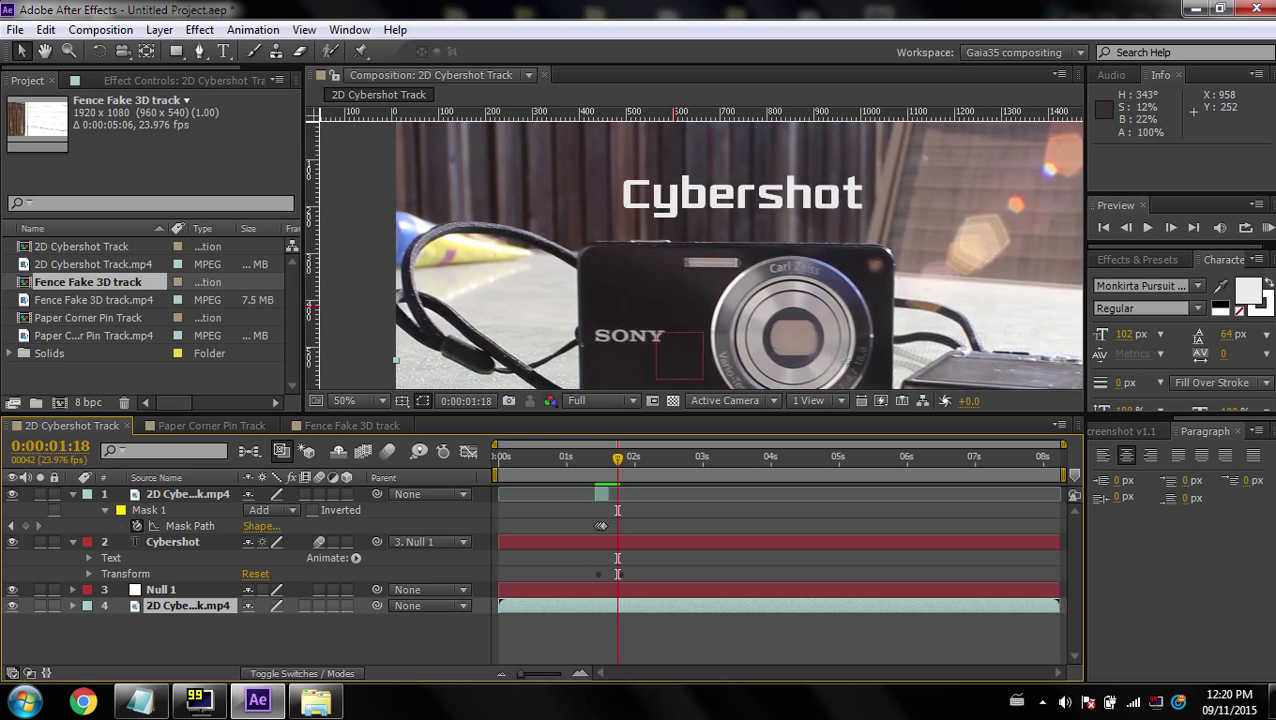
drag(789, 287, 773, 303)
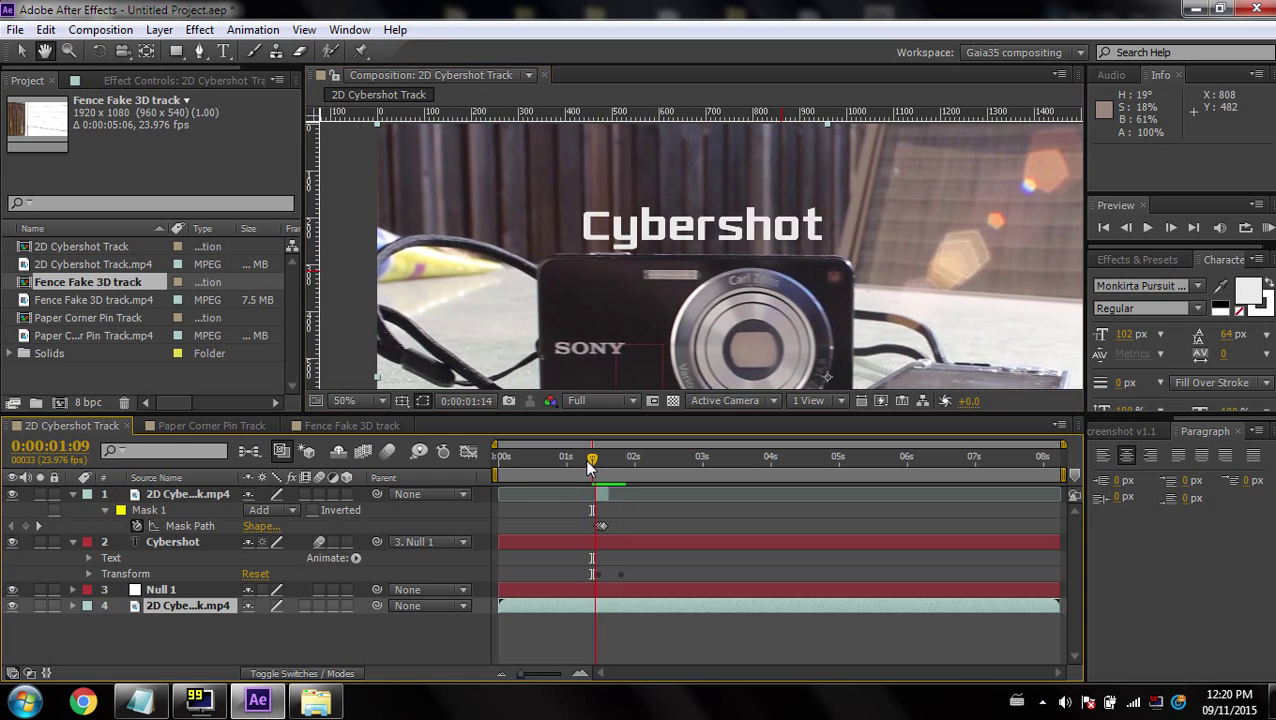
click(596, 465)
click(595, 466)
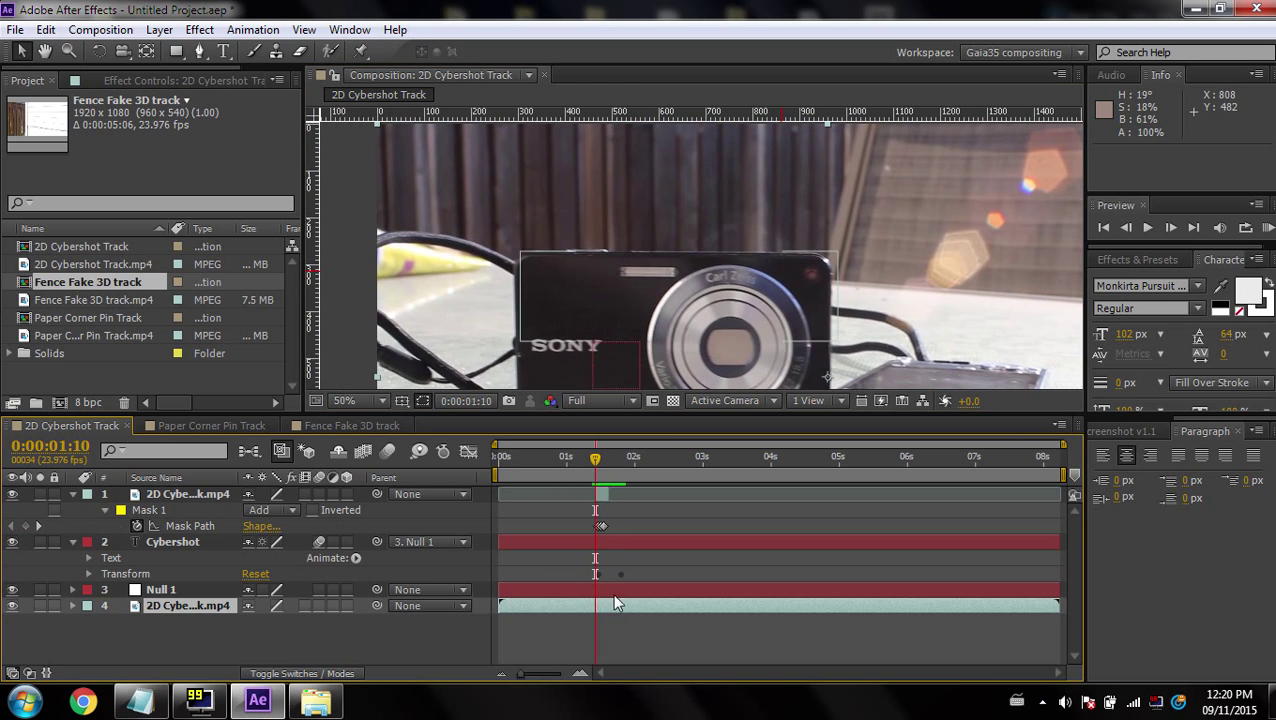
click(605, 545)
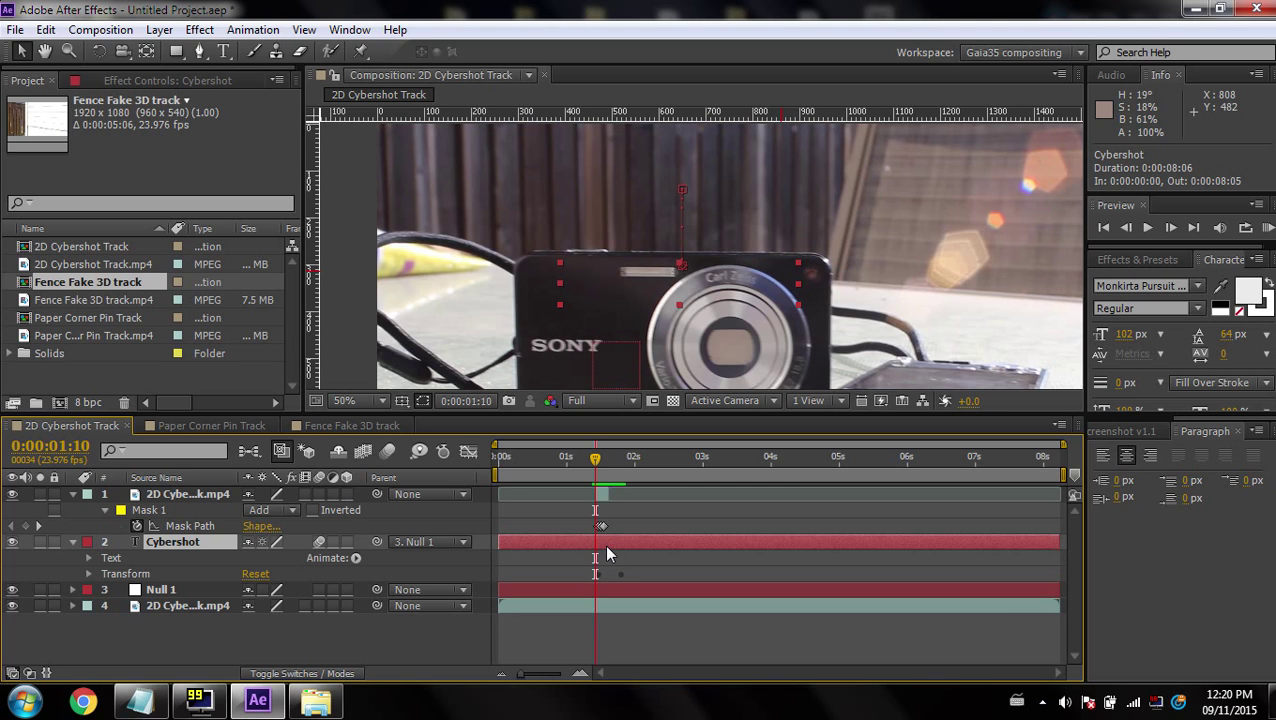
key(alt+bracketleft)
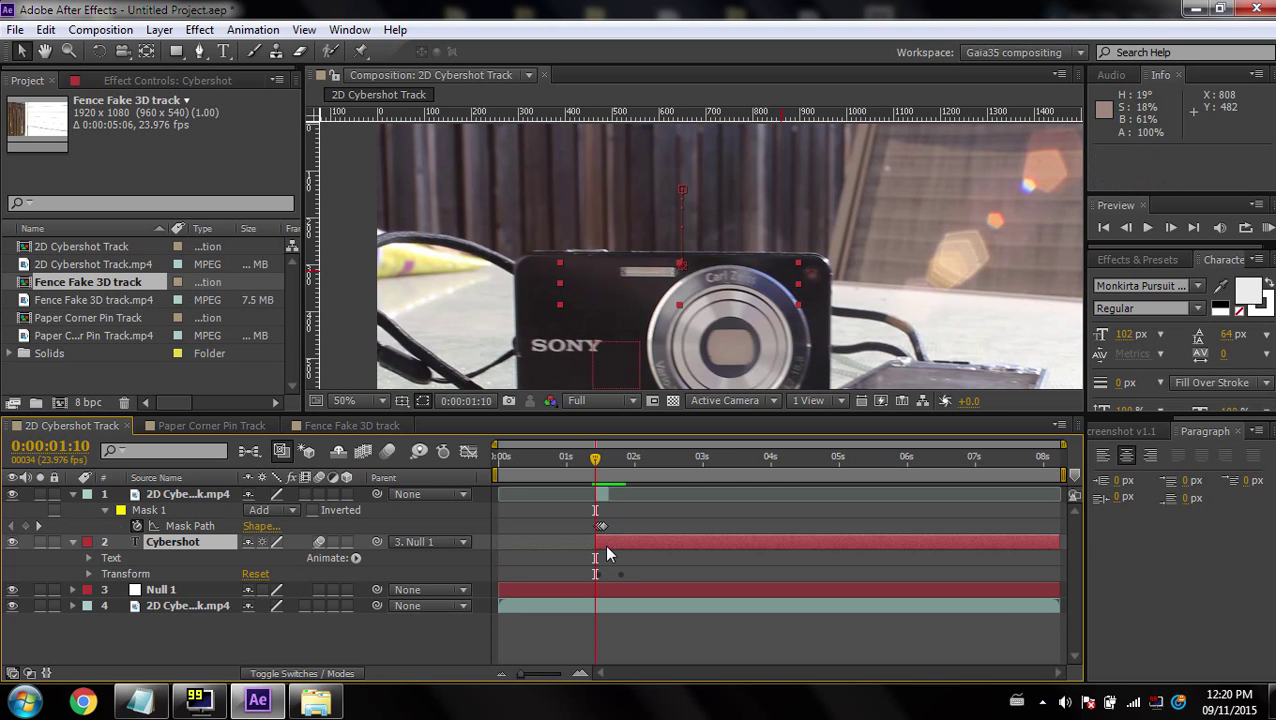
- Set the current time to 0:00:01:04 and the composition preview resolution to Half
click(579, 463)
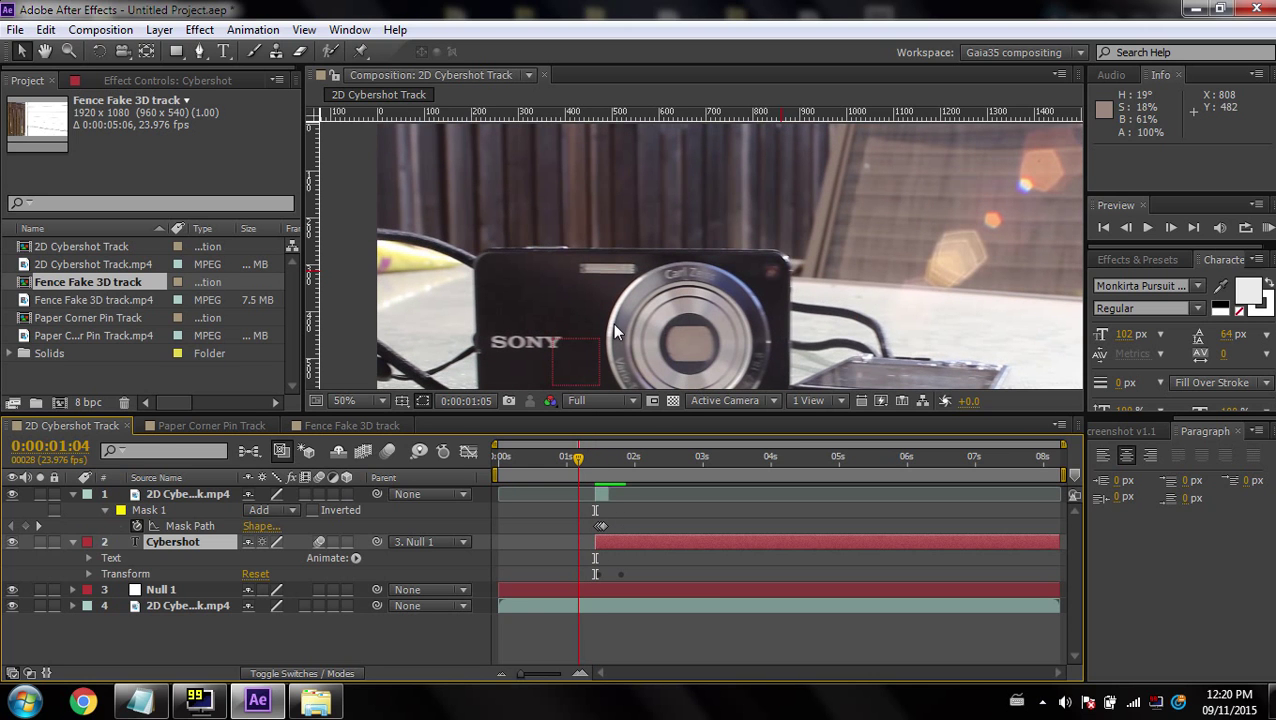
scroll(615, 400, down, 2)
click(615, 400)
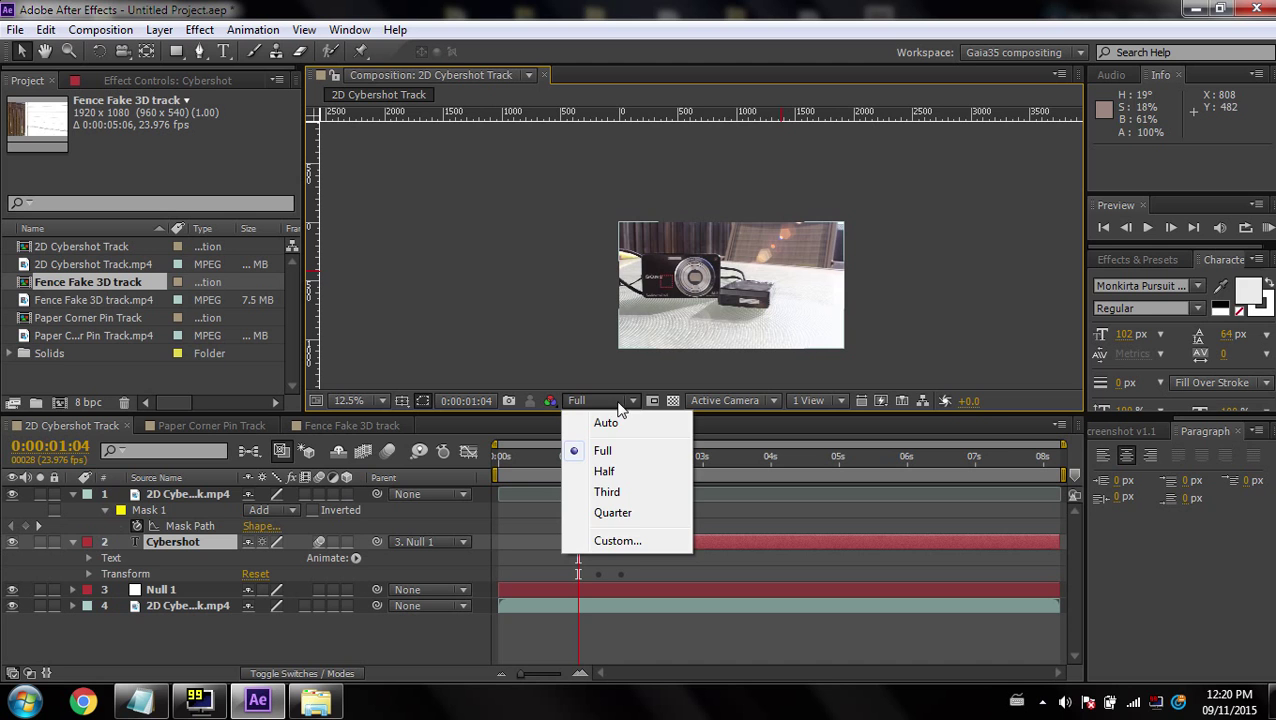
click(603, 470)
scroll(743, 318, up, 2)
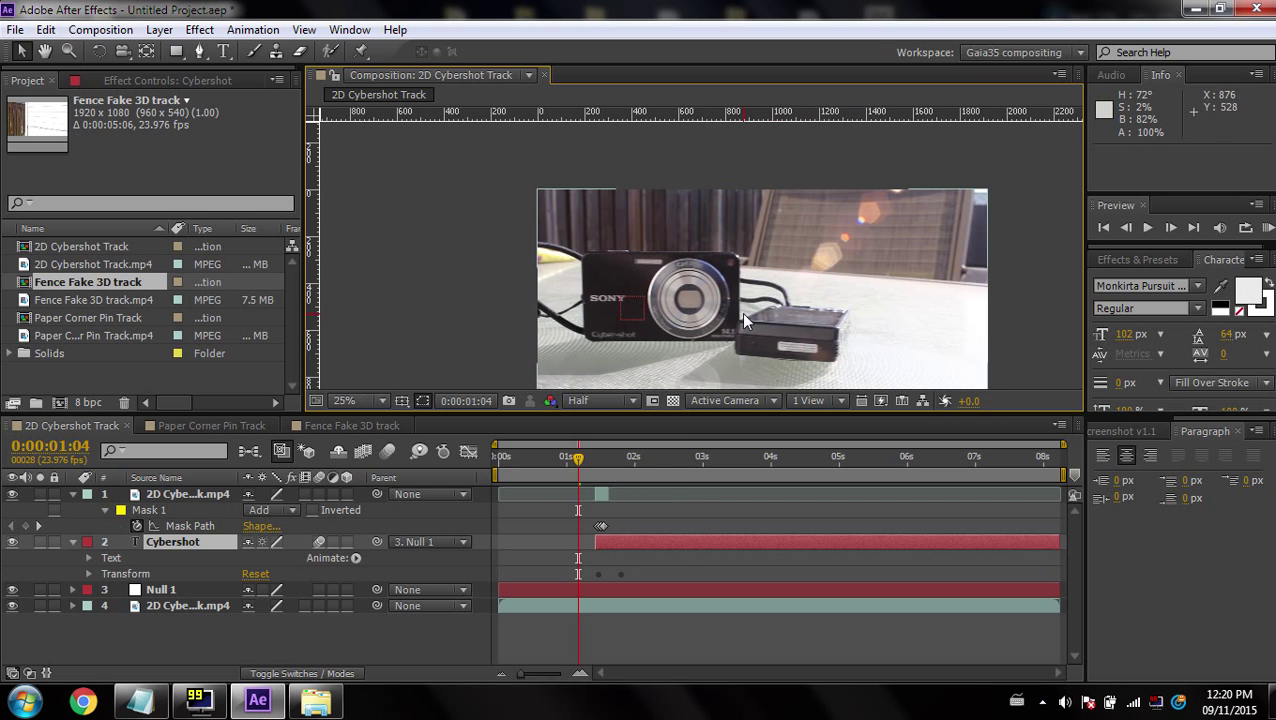
scroll(741, 312, up, 1)
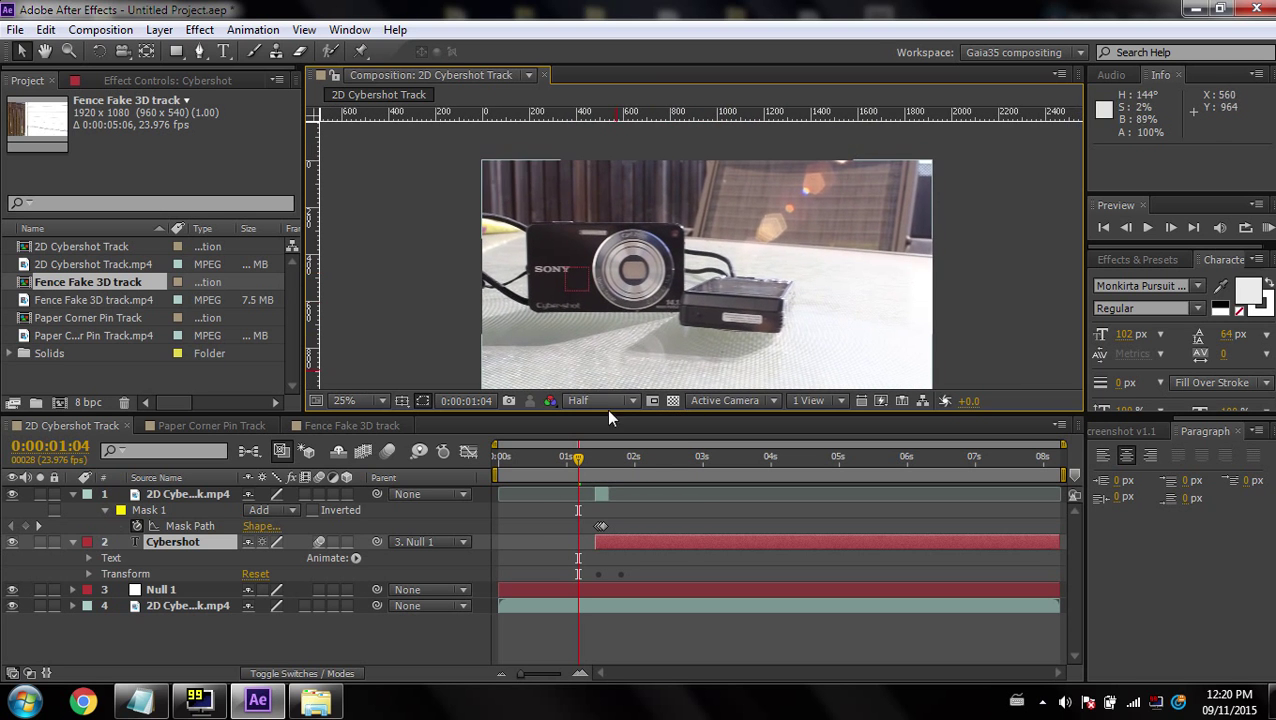
- Enlarge the composition view and preview the title rising behind the camera from 0:00:01:04
scroll(583, 279, up, 1)
drag(586, 271, 645, 291)
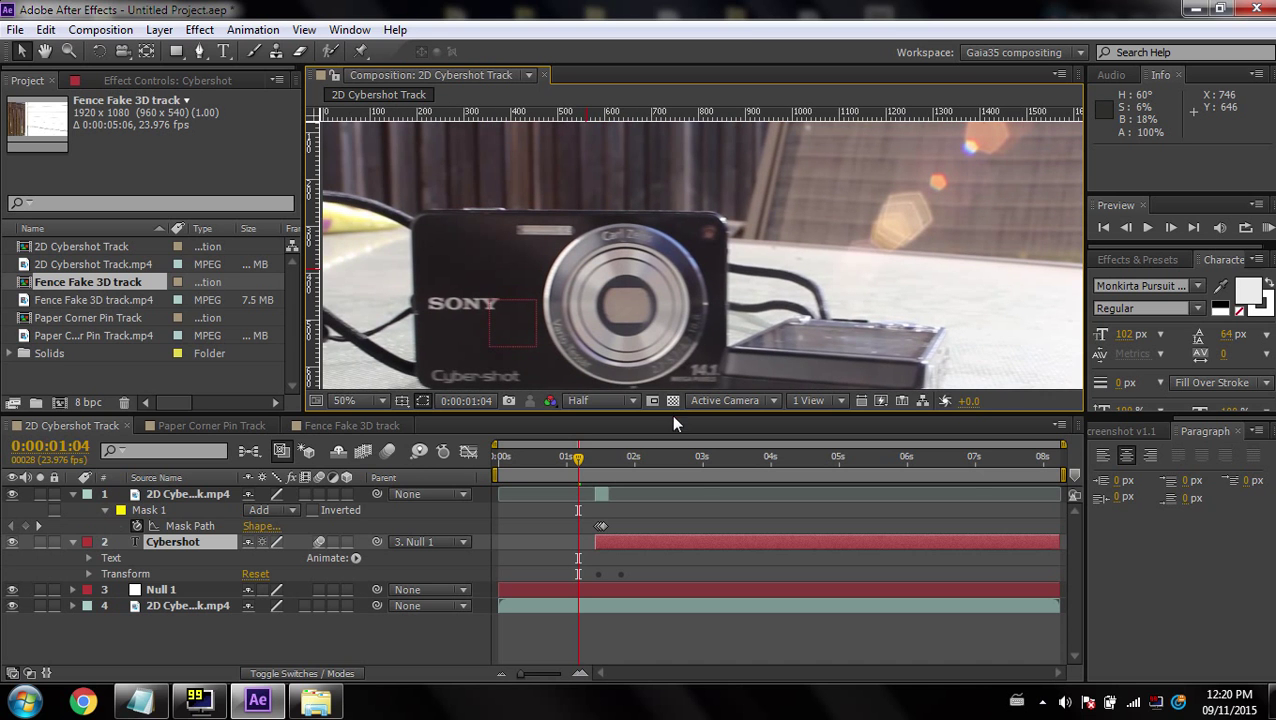
drag(673, 413, 677, 479)
key(space)
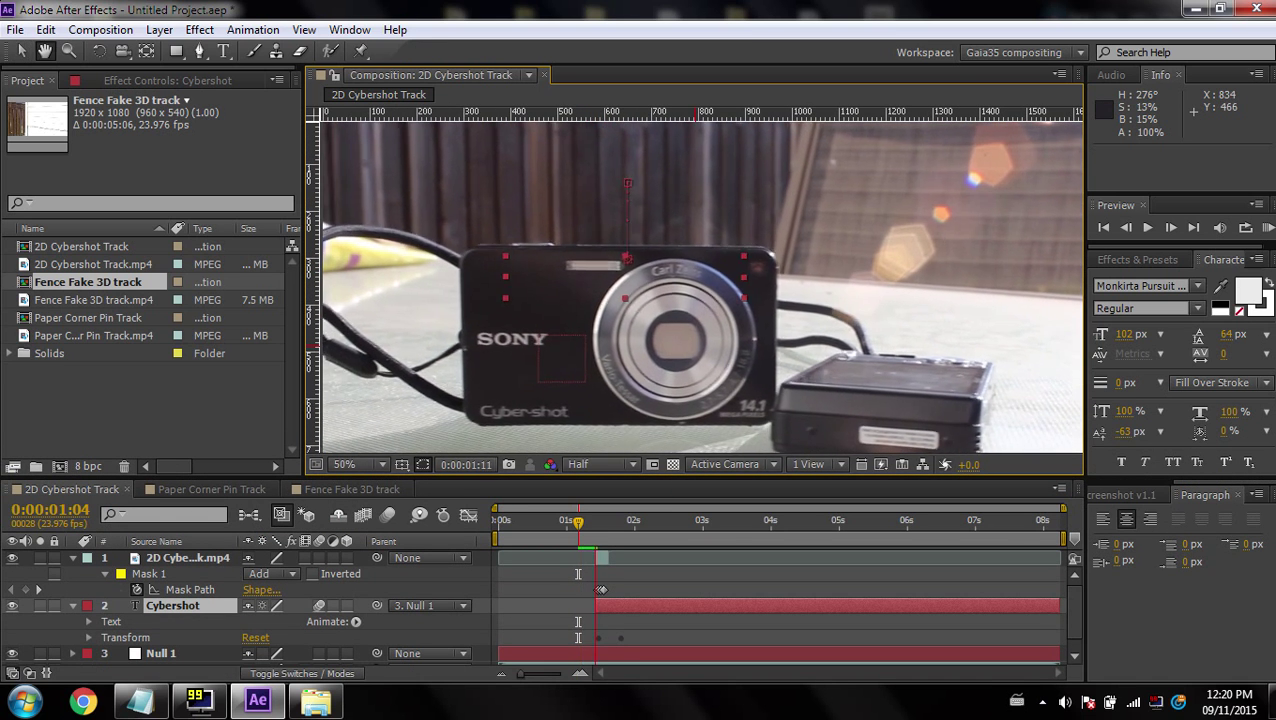
scroll(716, 335, down, 2)
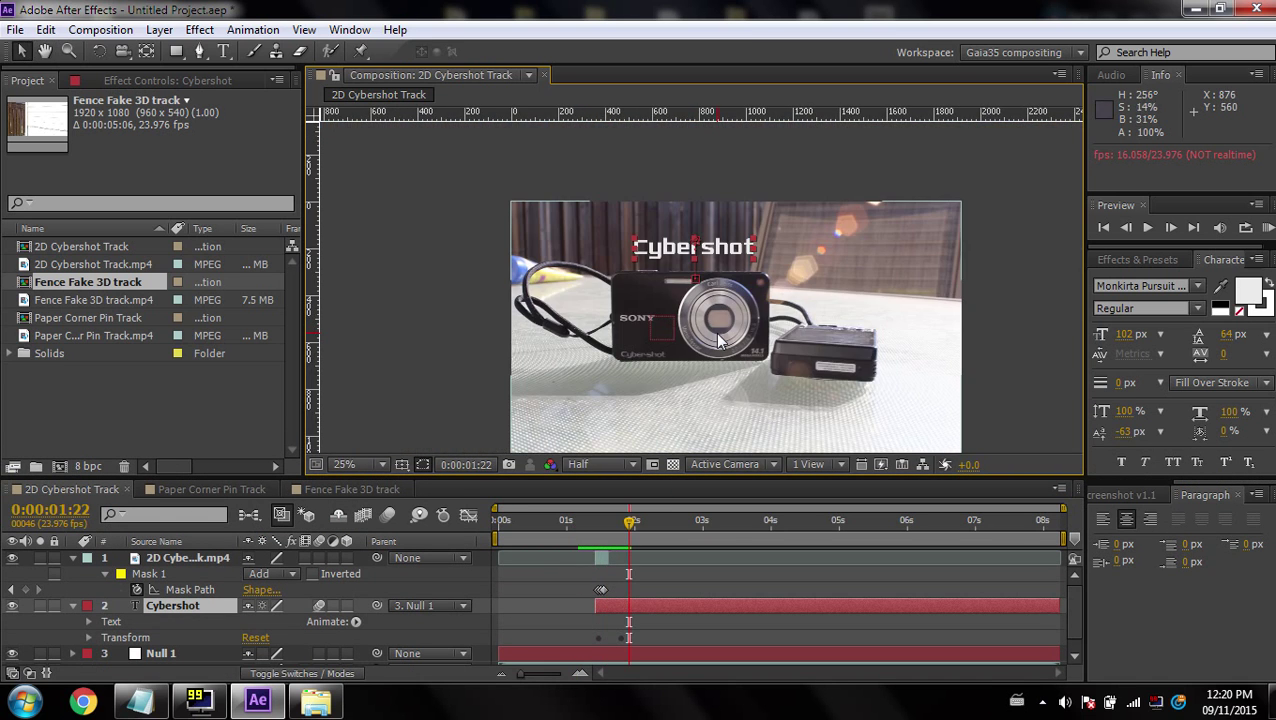
- Set the current time to 0:00:01:13 and examine the title where it meets the camera's upper edge
scroll(664, 350, up, 2)
click(588, 521)
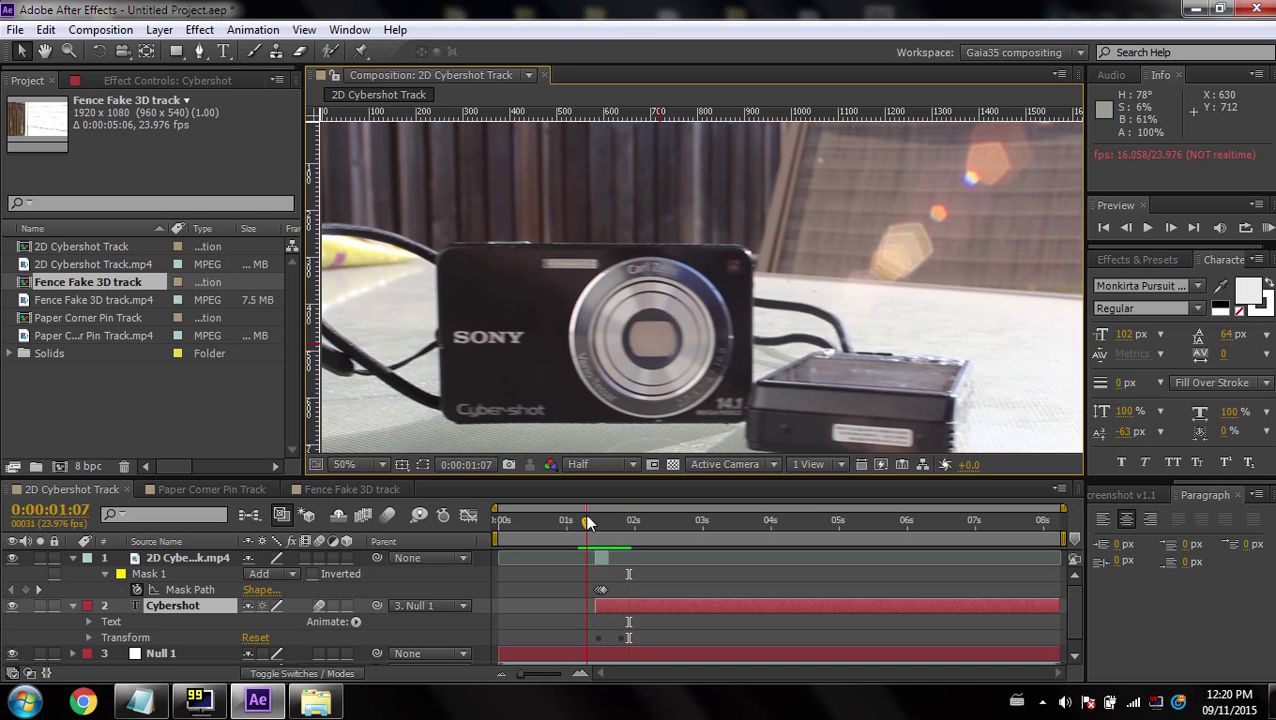
mouse_move(588, 523)
mouse_down()
mouse_move(629, 529)
mouse_move(594, 531)
mouse_move(603, 524)
mouse_up()
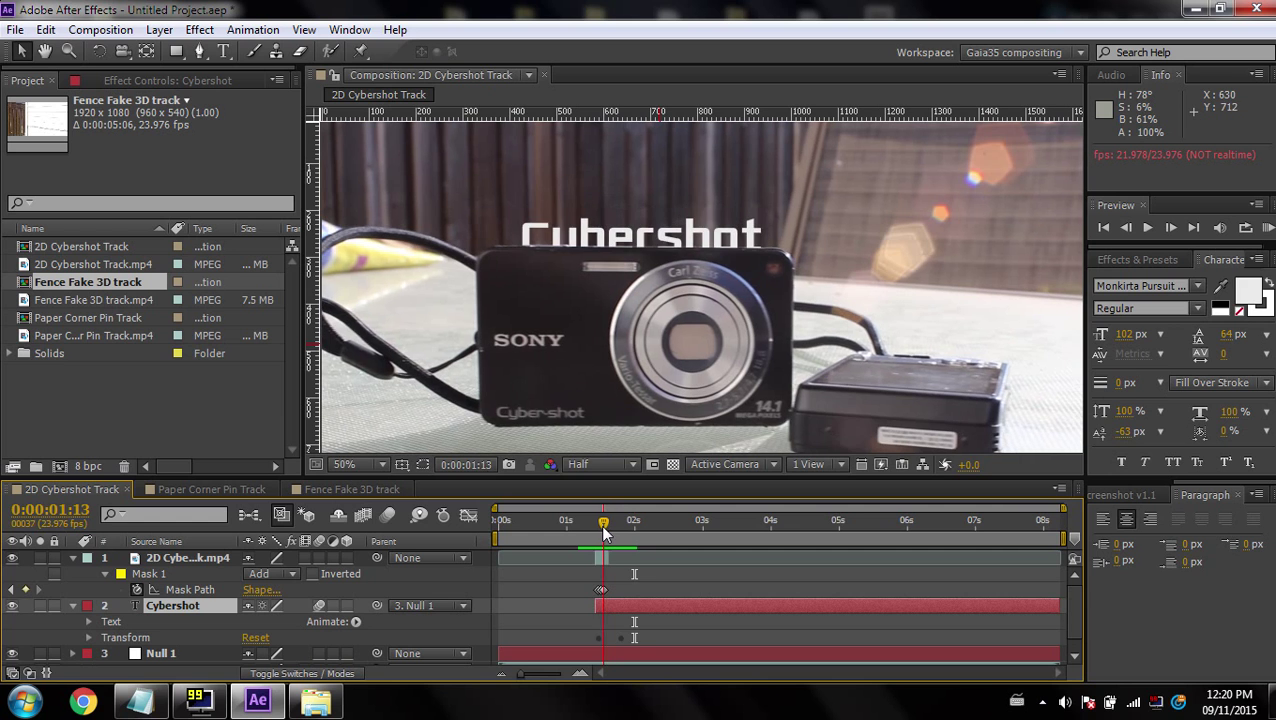
scroll(619, 211, up, 2)
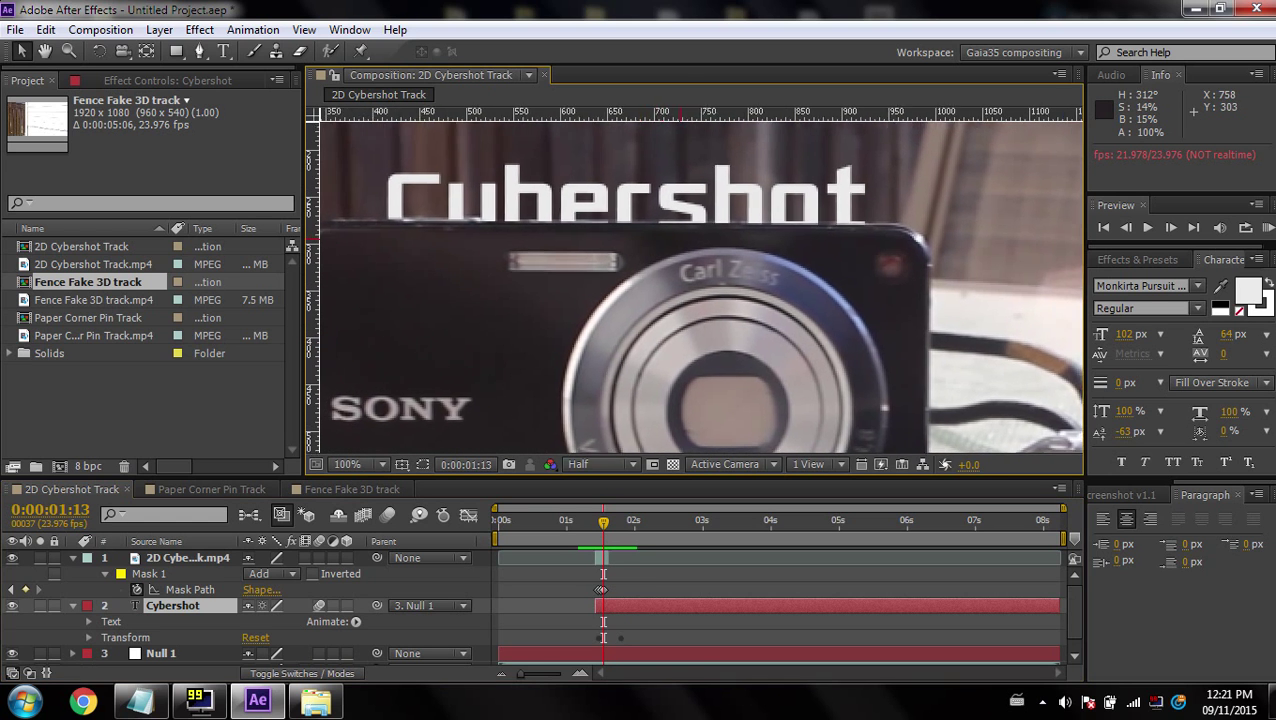
drag(685, 240, 725, 243)
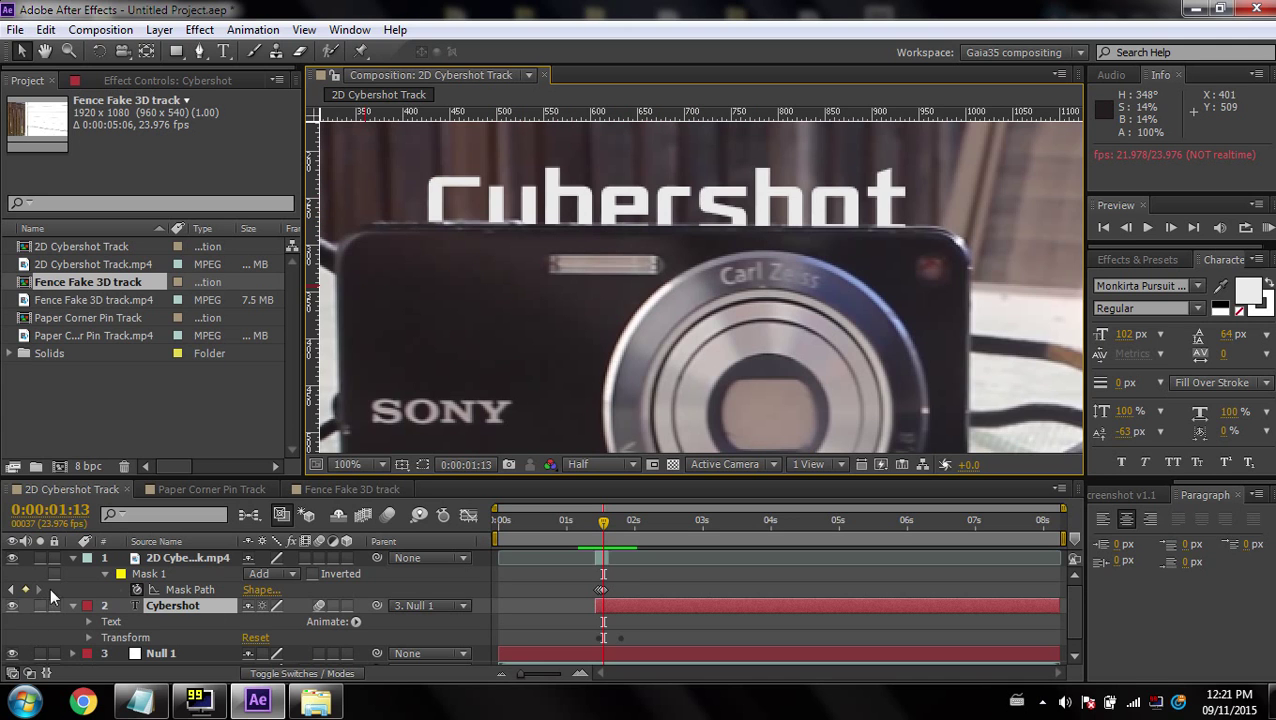
- Enable motion blur for the 2D Cybershot Track composition and check the blurred title
click(42, 556)
click(42, 556)
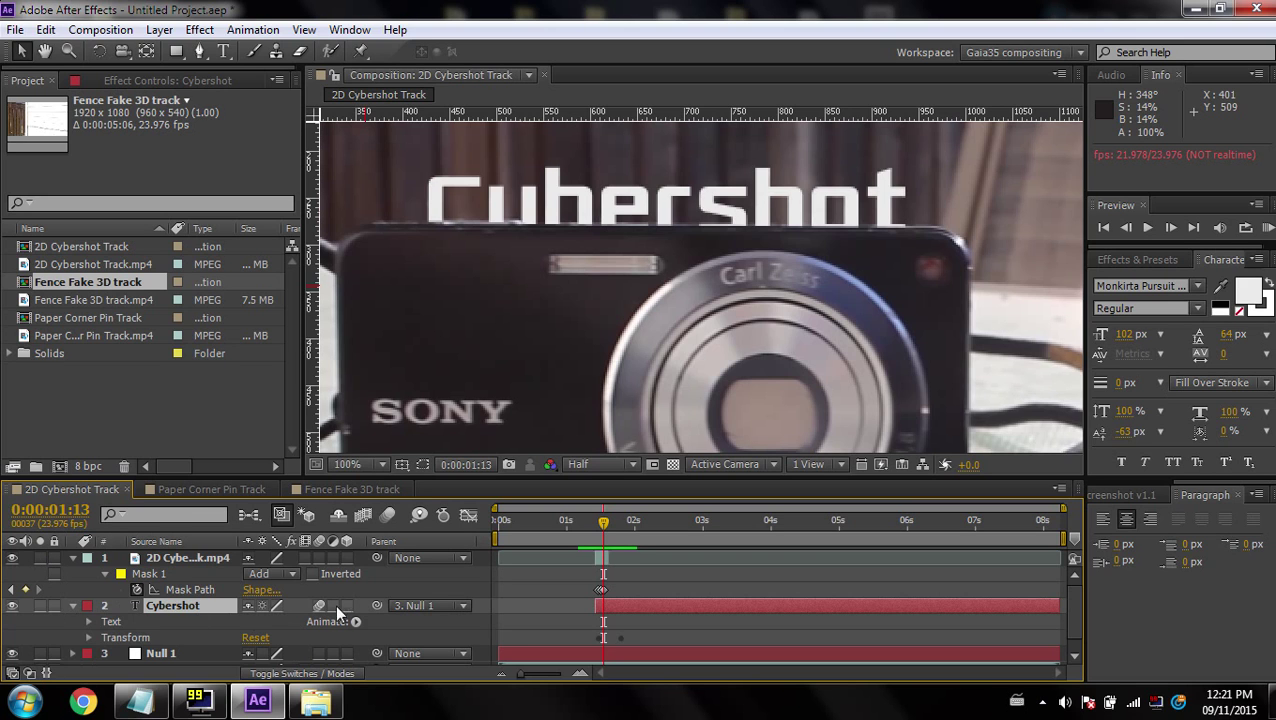
click(382, 514)
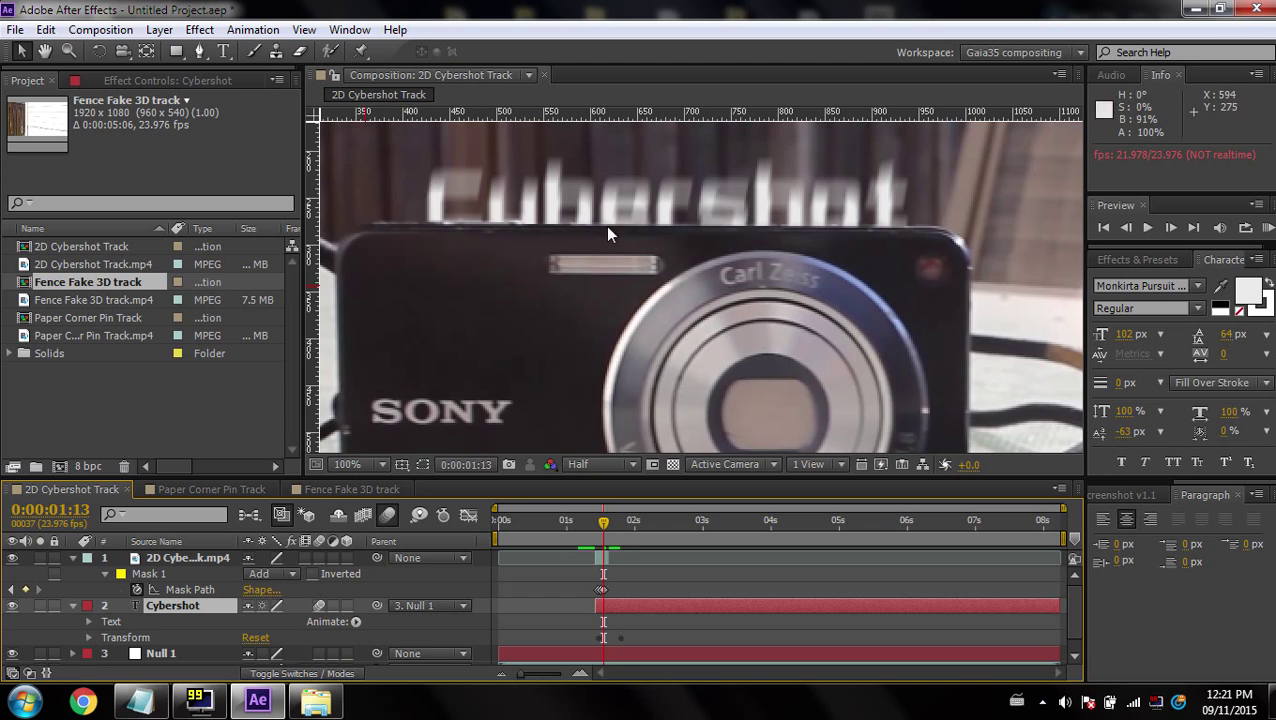
scroll(692, 291, down, 2)
scroll(701, 302, down, 1)
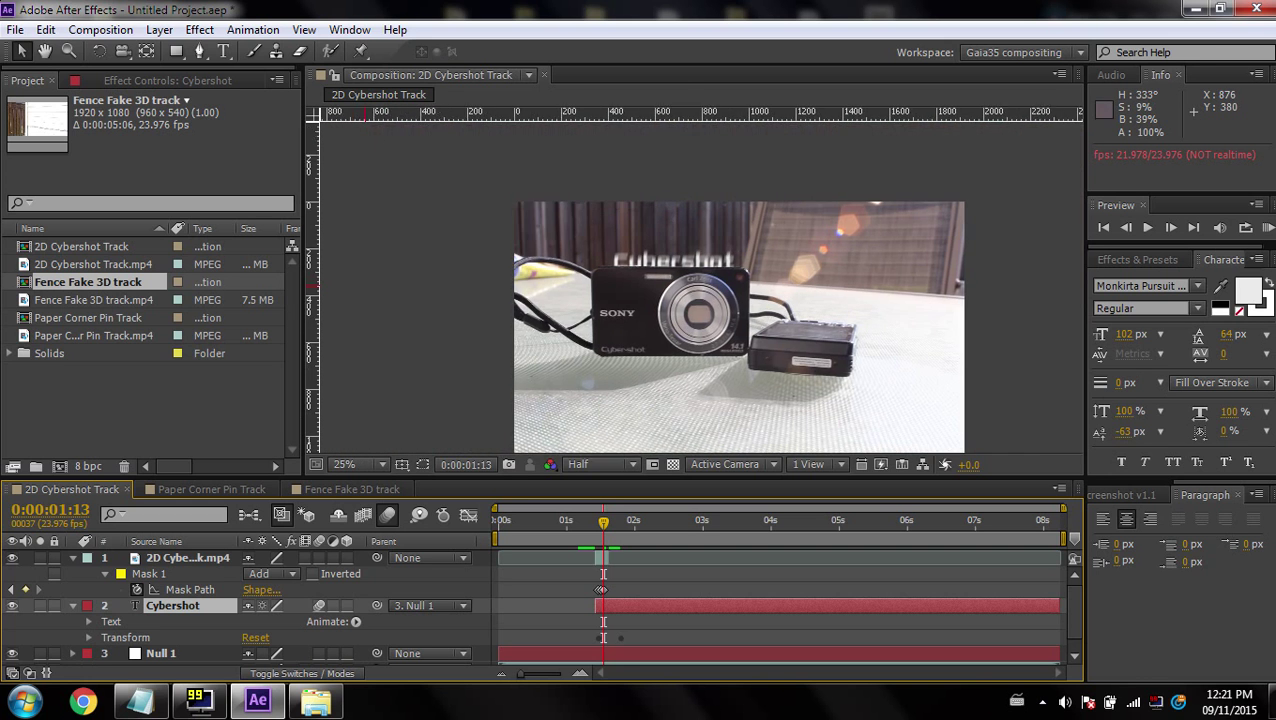
scroll(680, 290, up, 3)
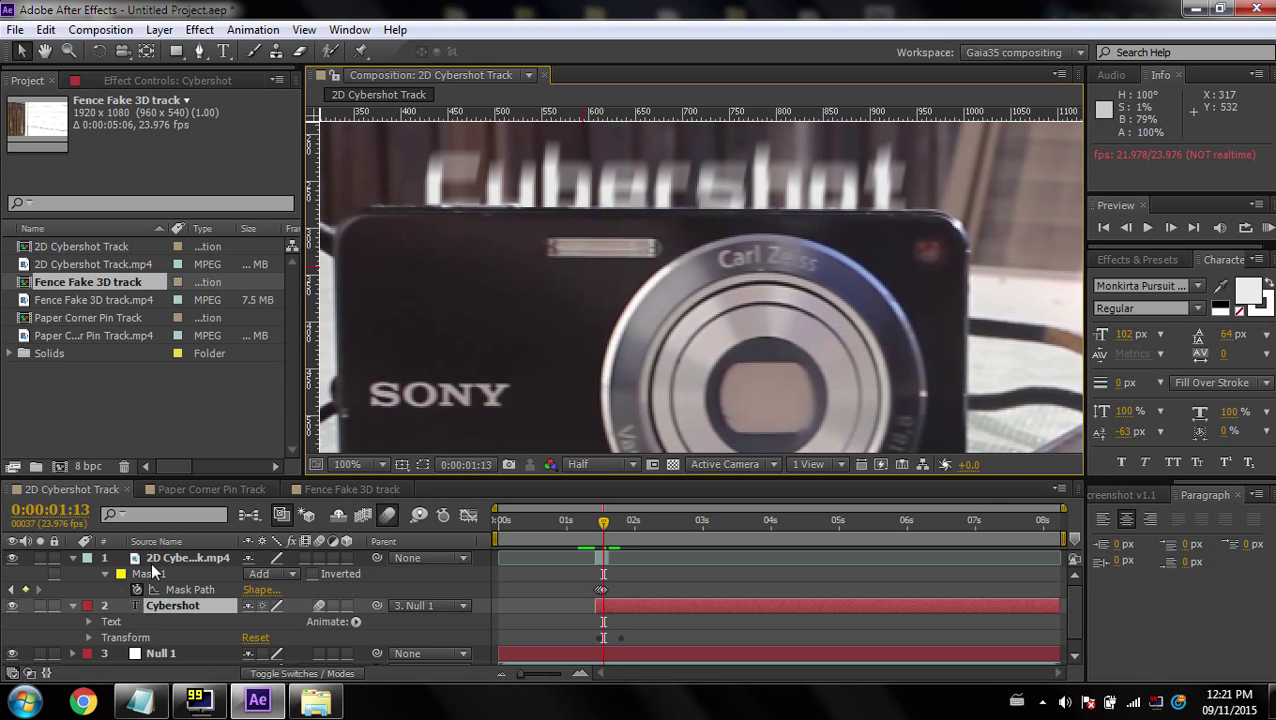
- Set the composition preview resolution to Full
click(585, 464)
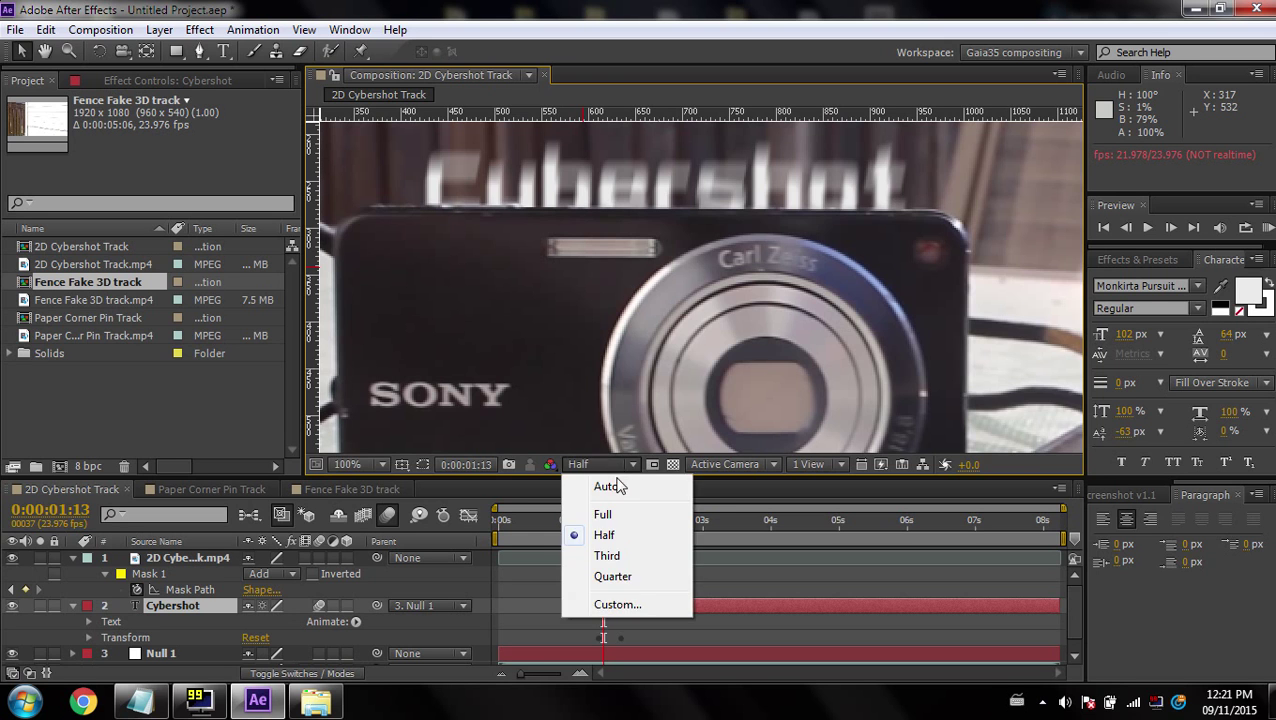
click(603, 514)
scroll(865, 174, up, 2)
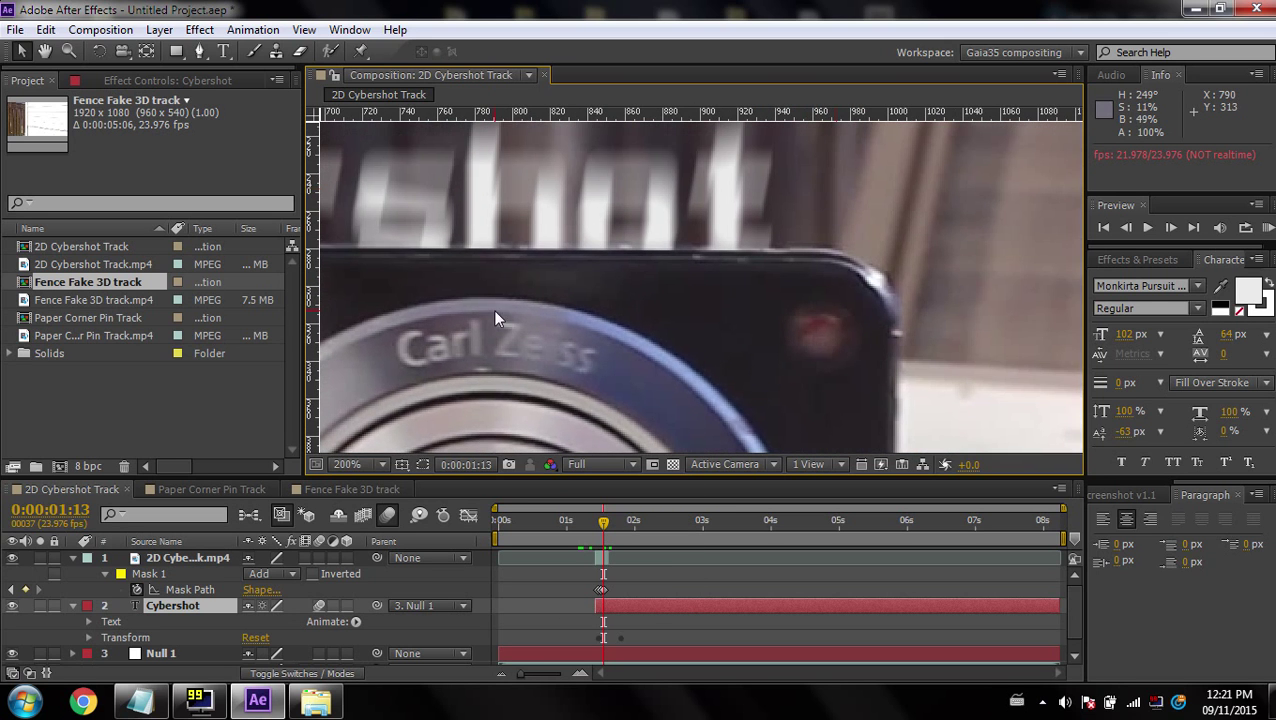
- Show all Mask 1 properties of the masked footage copy and set its Mask Feather to 2.0 pixels
click(105, 573)
click(105, 573)
scroll(130, 600, down, 2)
scroll(145, 610, up, 2)
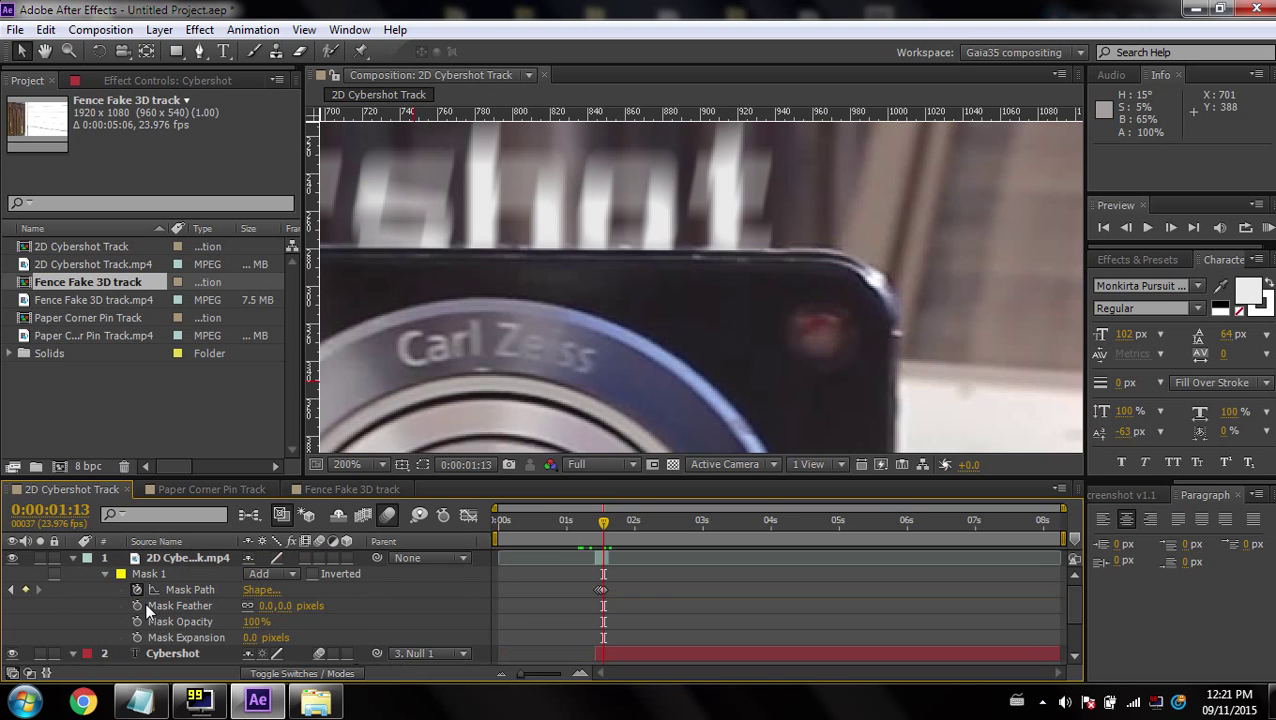
click(137, 605)
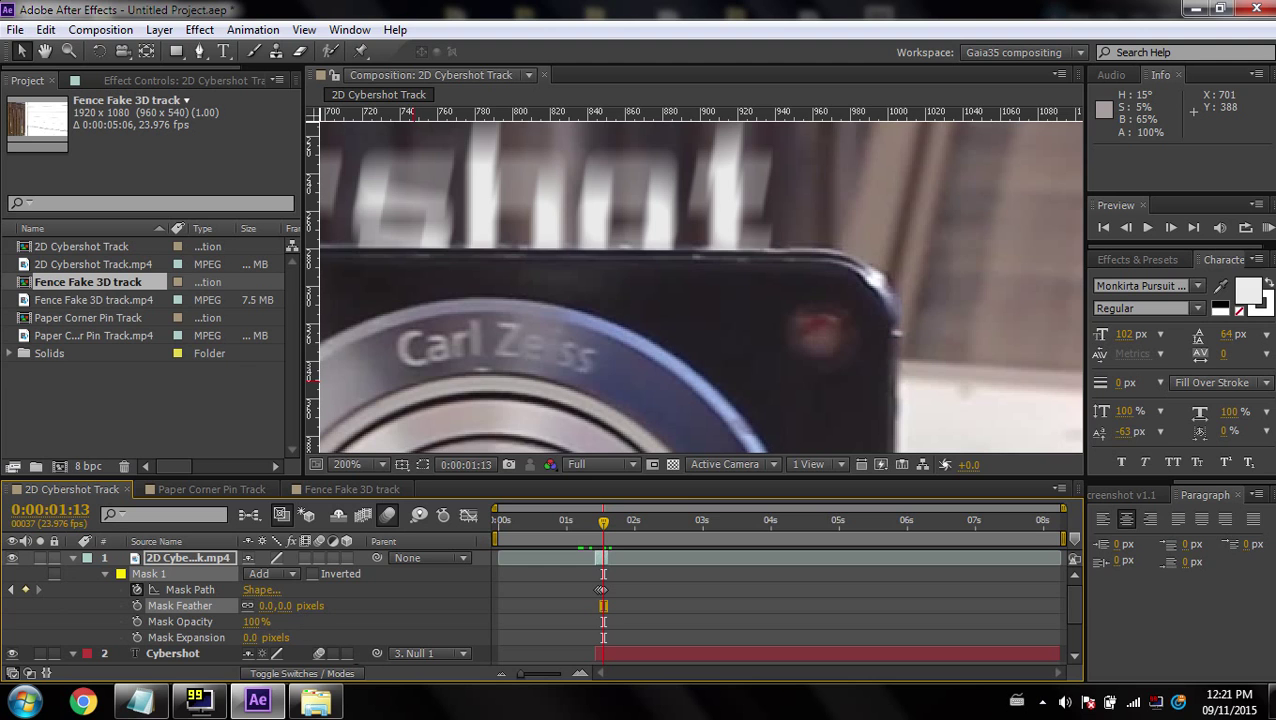
drag(268, 606, 270, 606)
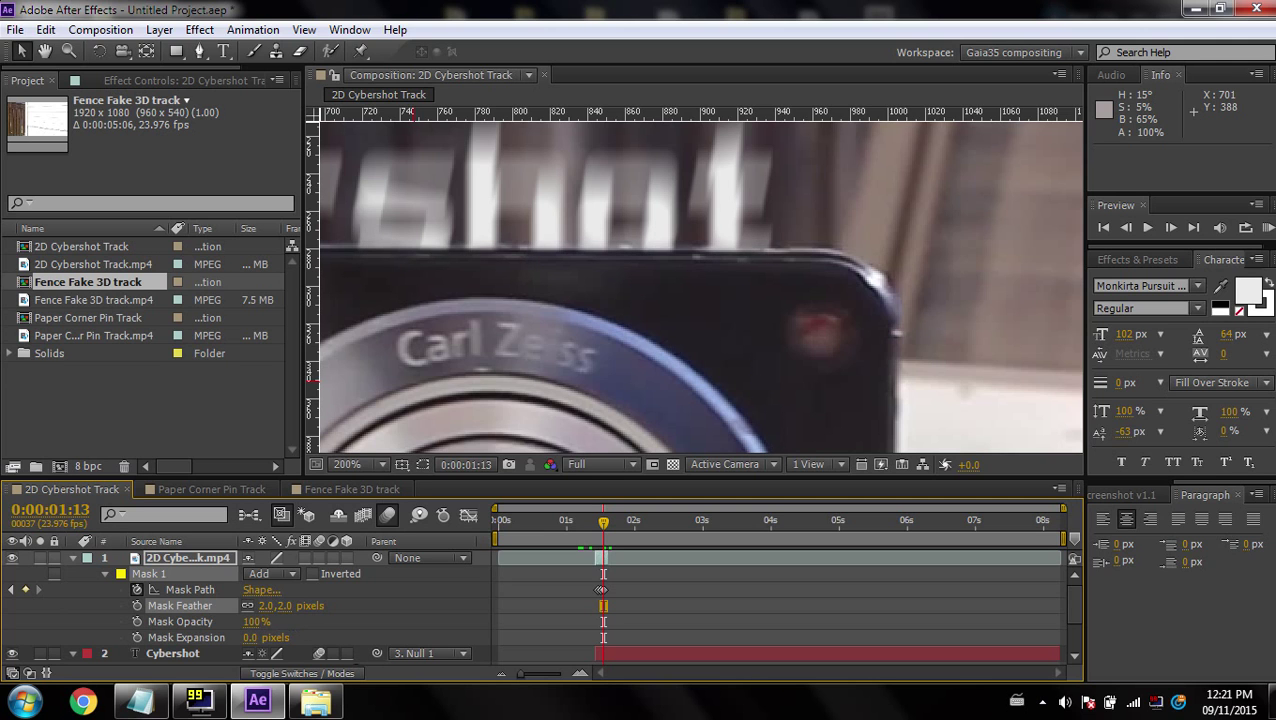
scroll(450, 345, down, 1)
drag(490, 308, 729, 305)
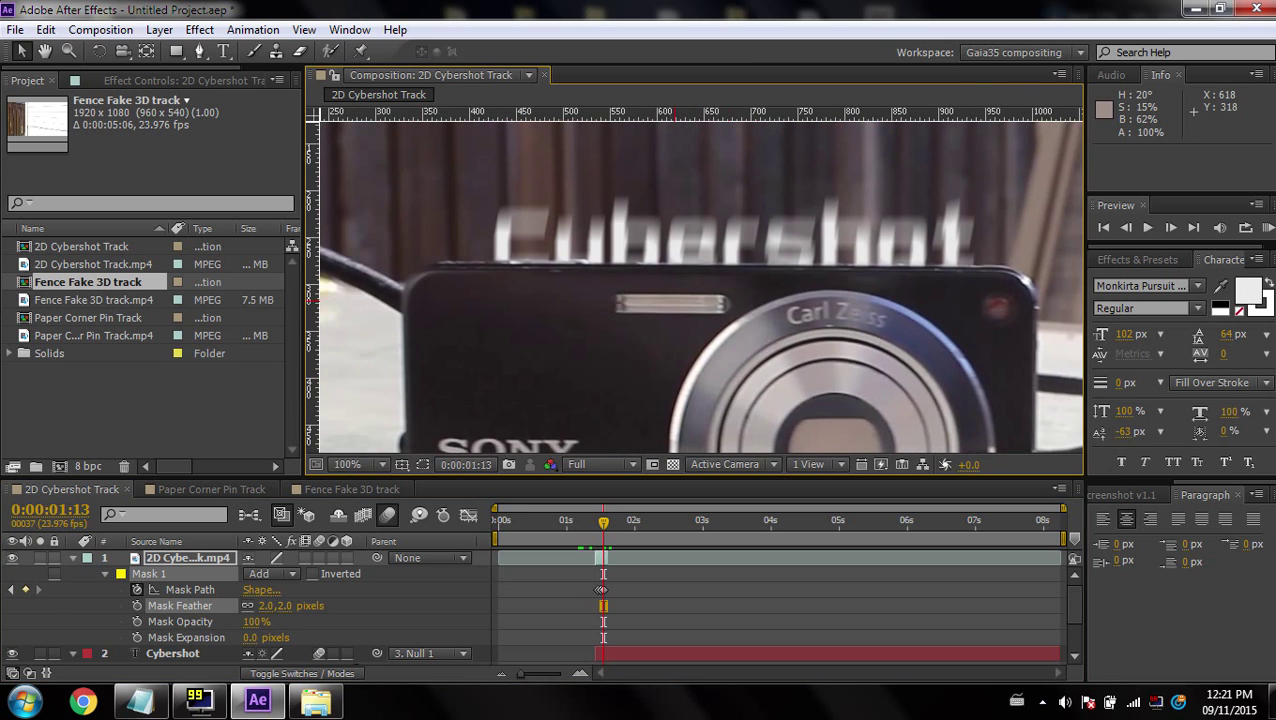
- Preview the title animation from 0:00:01:08 and set the composition view magnification to Fit up to 100%
scroll(995, 333, down, 4)
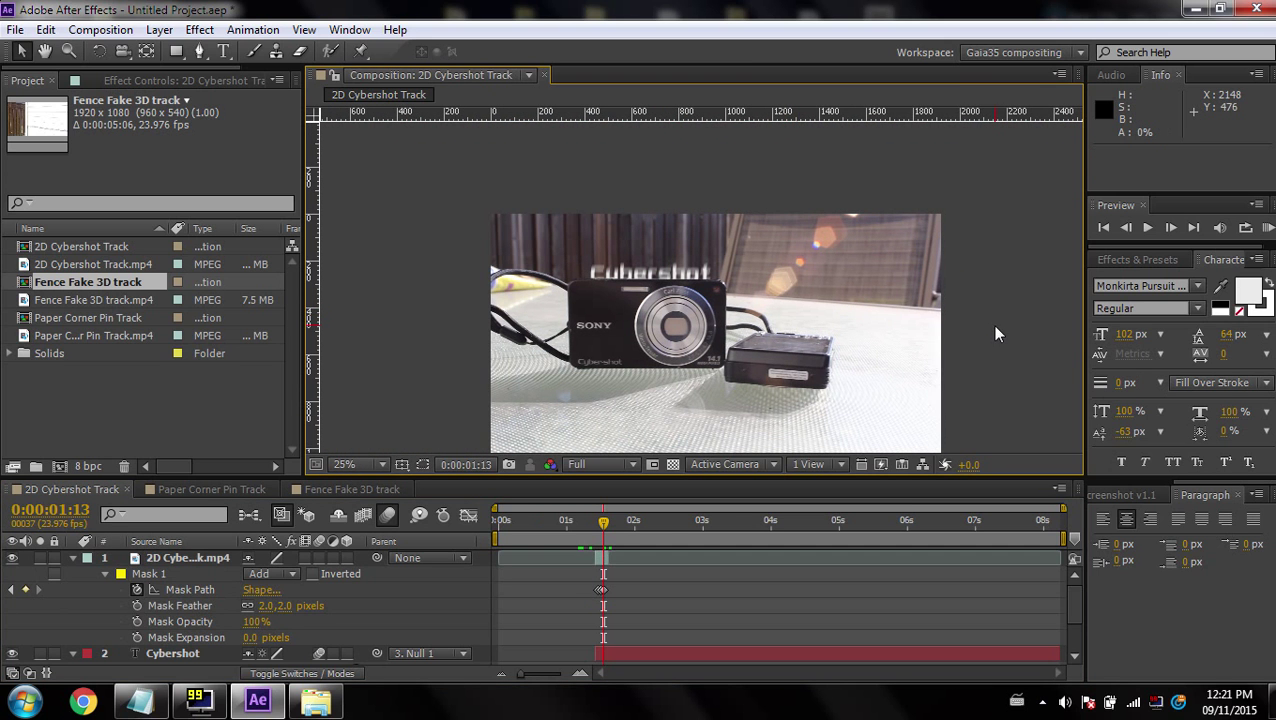
click(590, 537)
key(space)
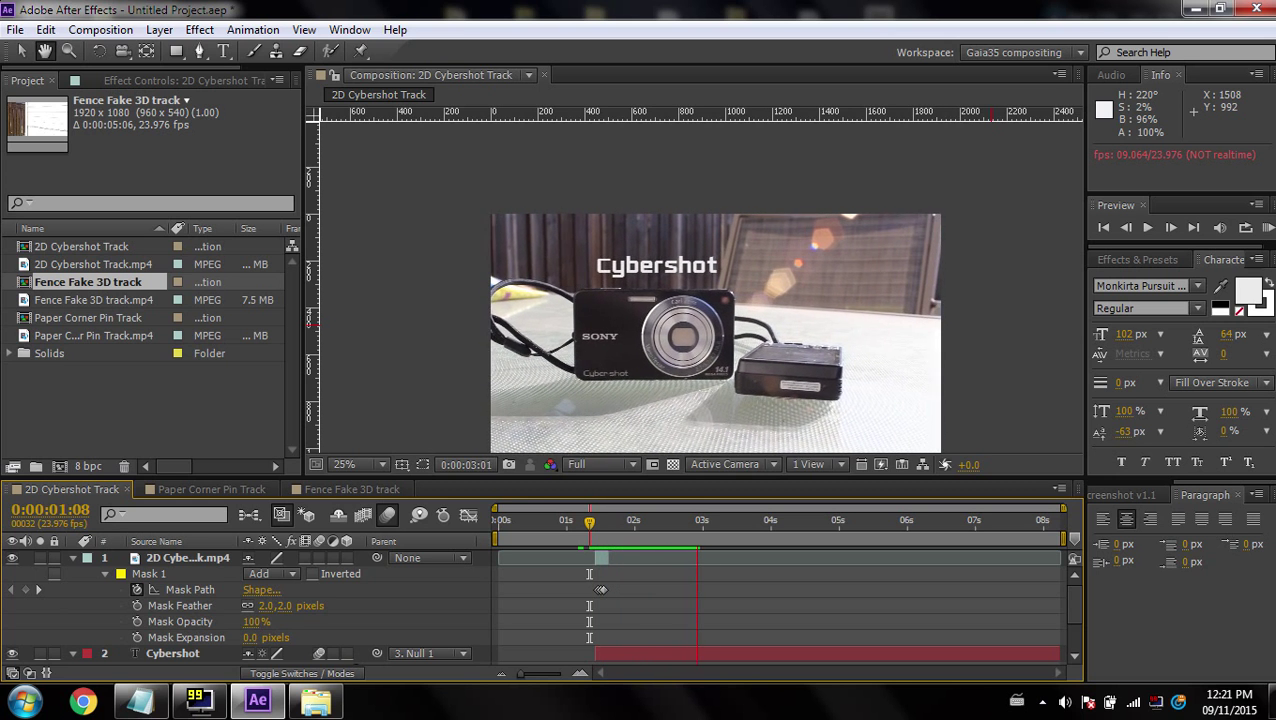
click(344, 464)
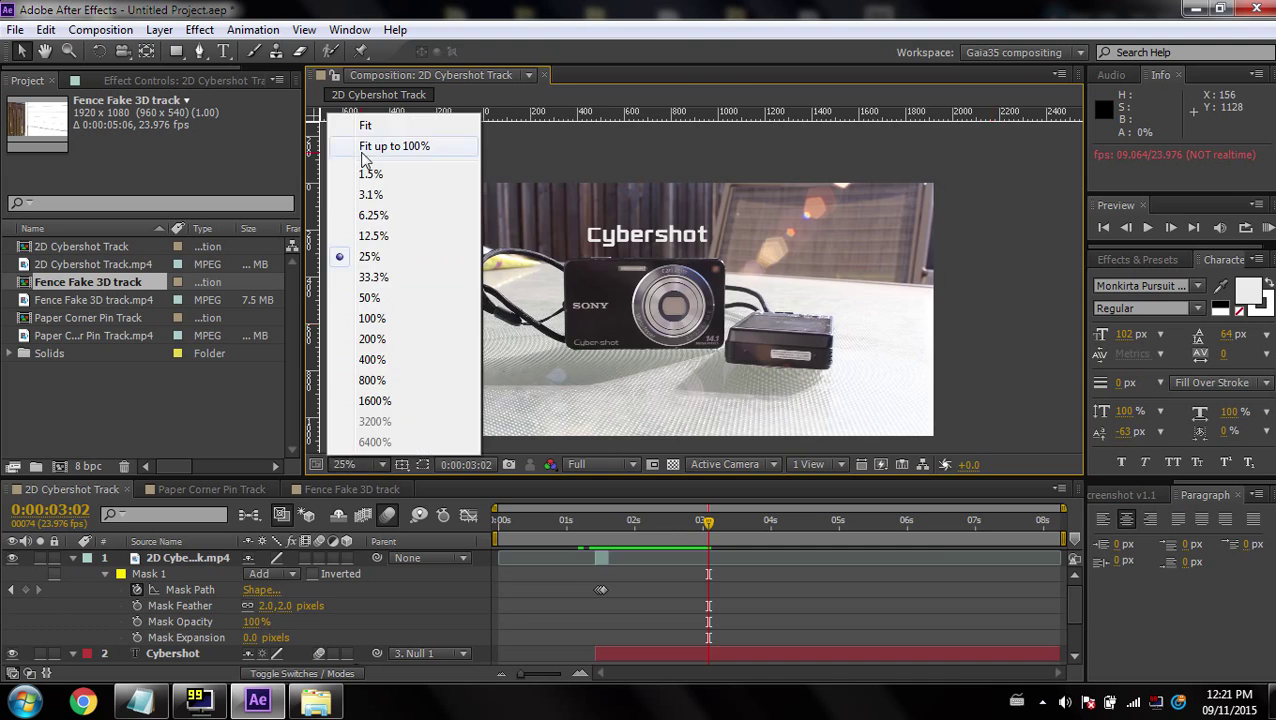
click(380, 146)
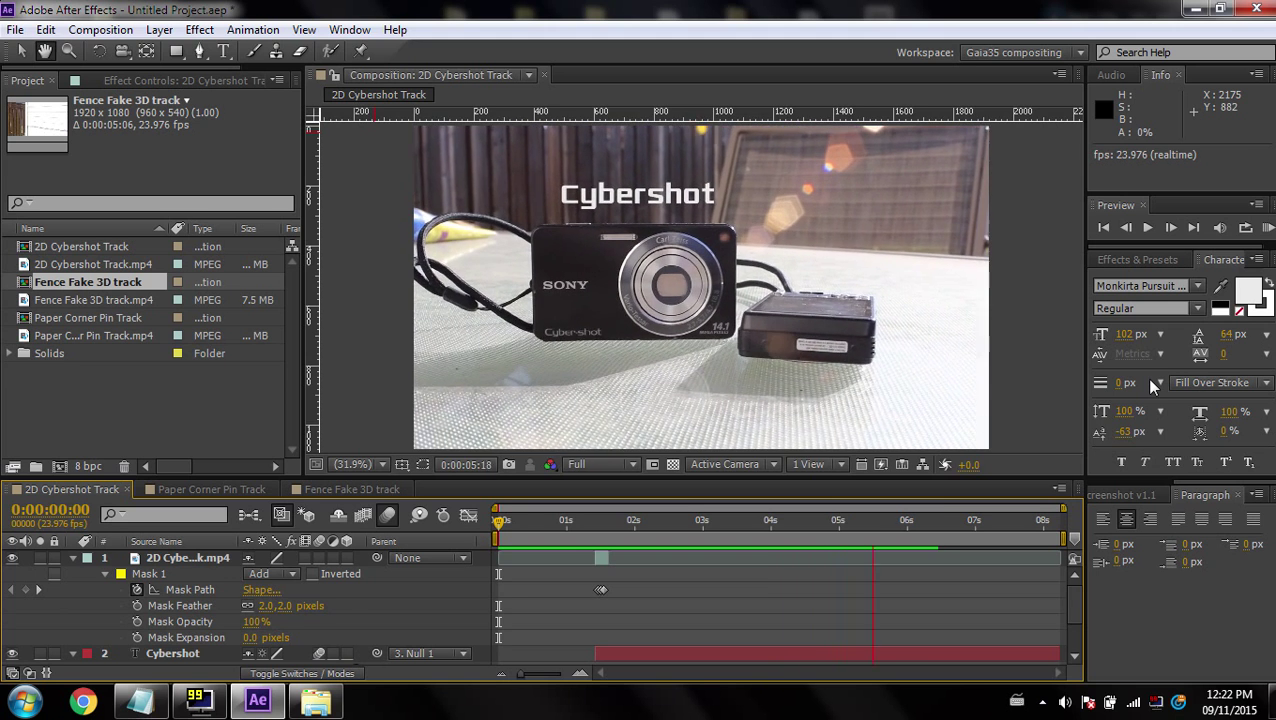
- Switch to the Paper Corner Pin Track composition and set the current time to 0:00:00:00
click(216, 489)
drag(549, 530, 545, 530)
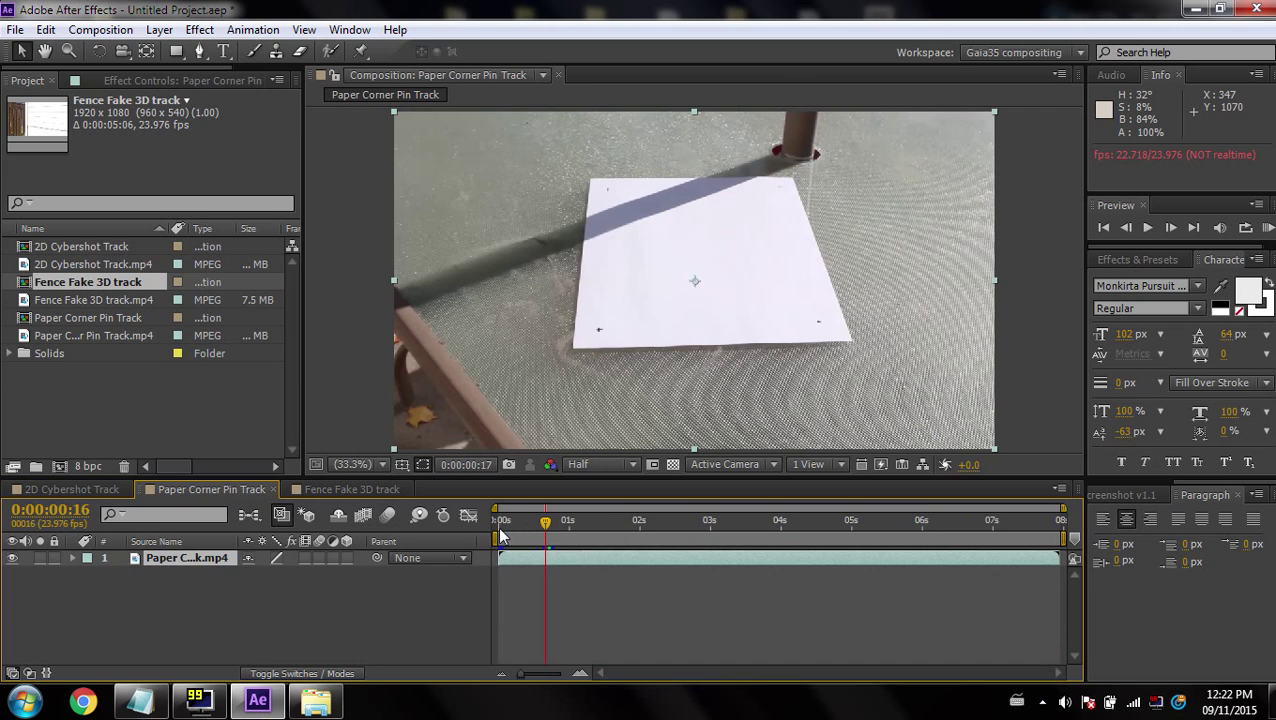
click(502, 535)
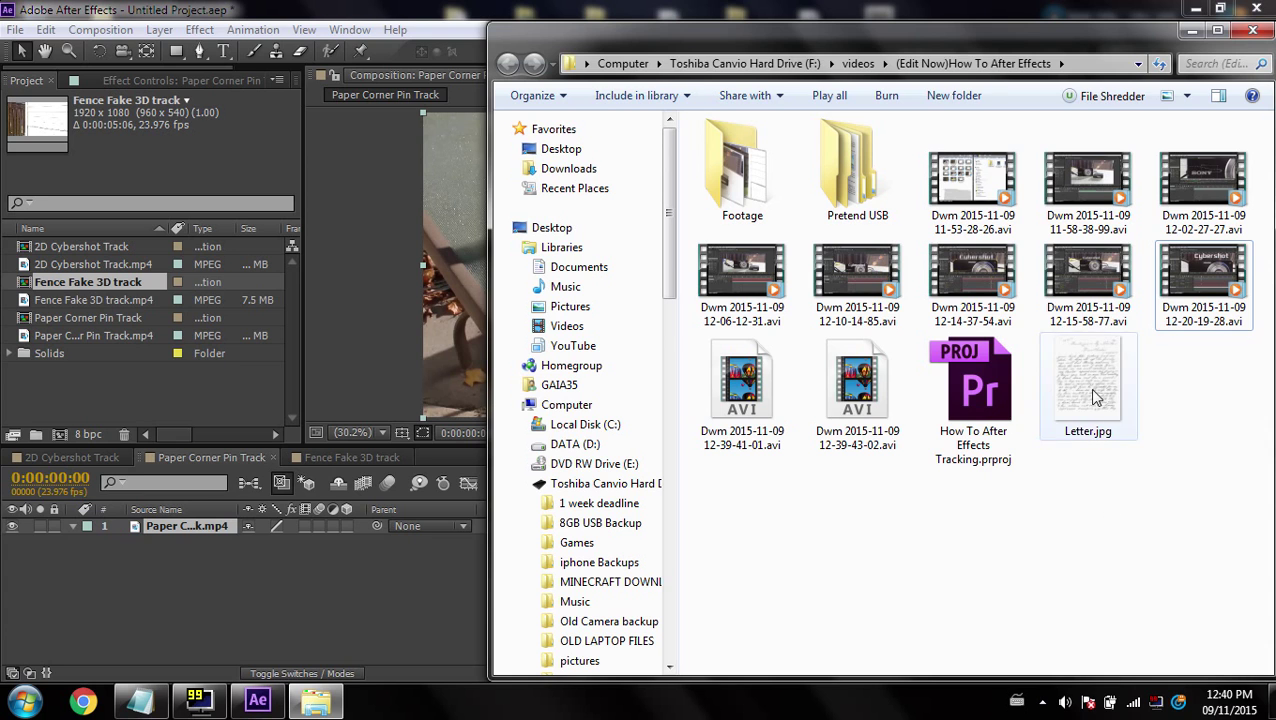
- Import Letter.jpg from the (Edit Now)How To After Effects folder into the project
click(1090, 392)
drag(793, 442, 128, 398)
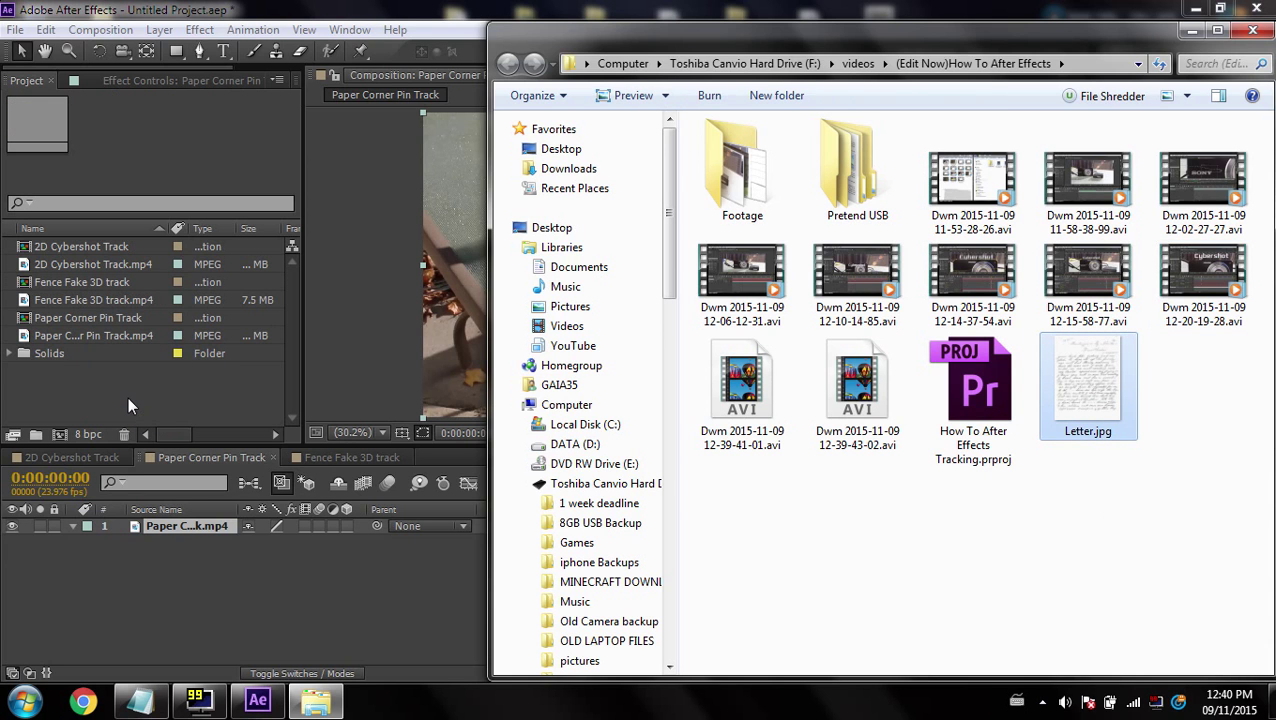
click(1194, 33)
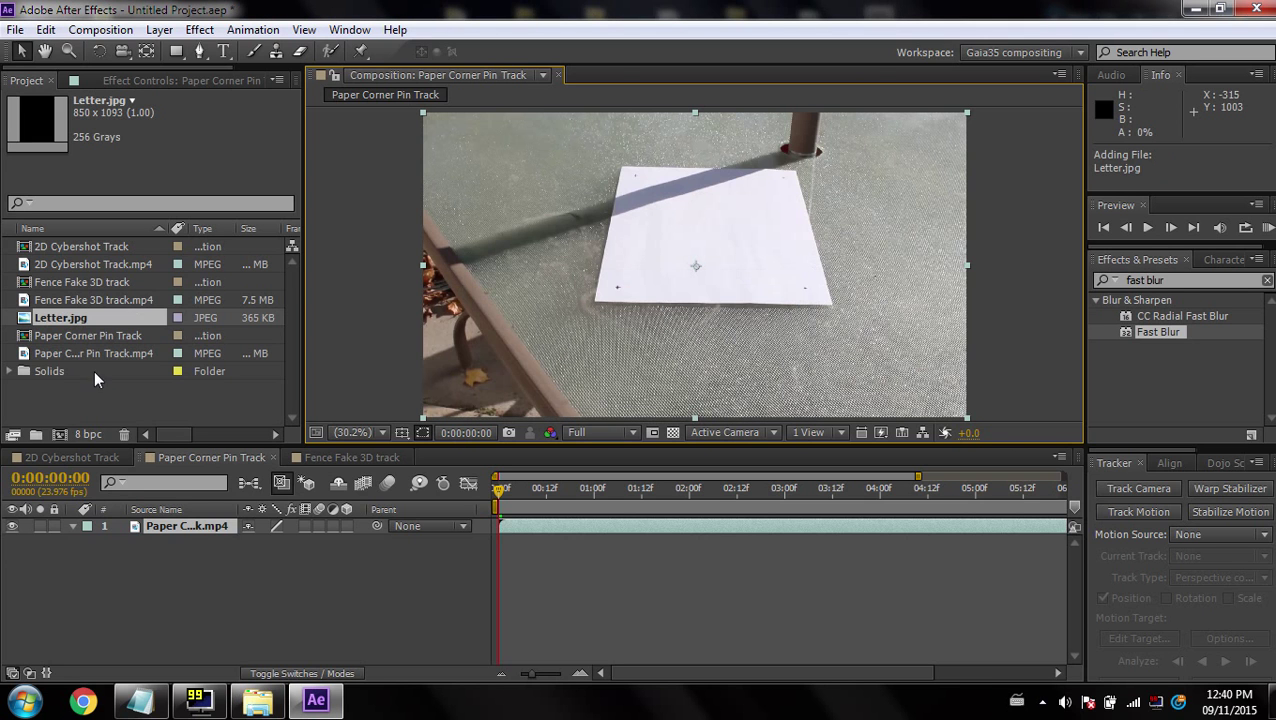
- Add Letter.jpg to the Paper Corner Pin Track composition above the paper footage and examine the letter's edges
drag(87, 321, 188, 528)
scroll(634, 410, up, 4)
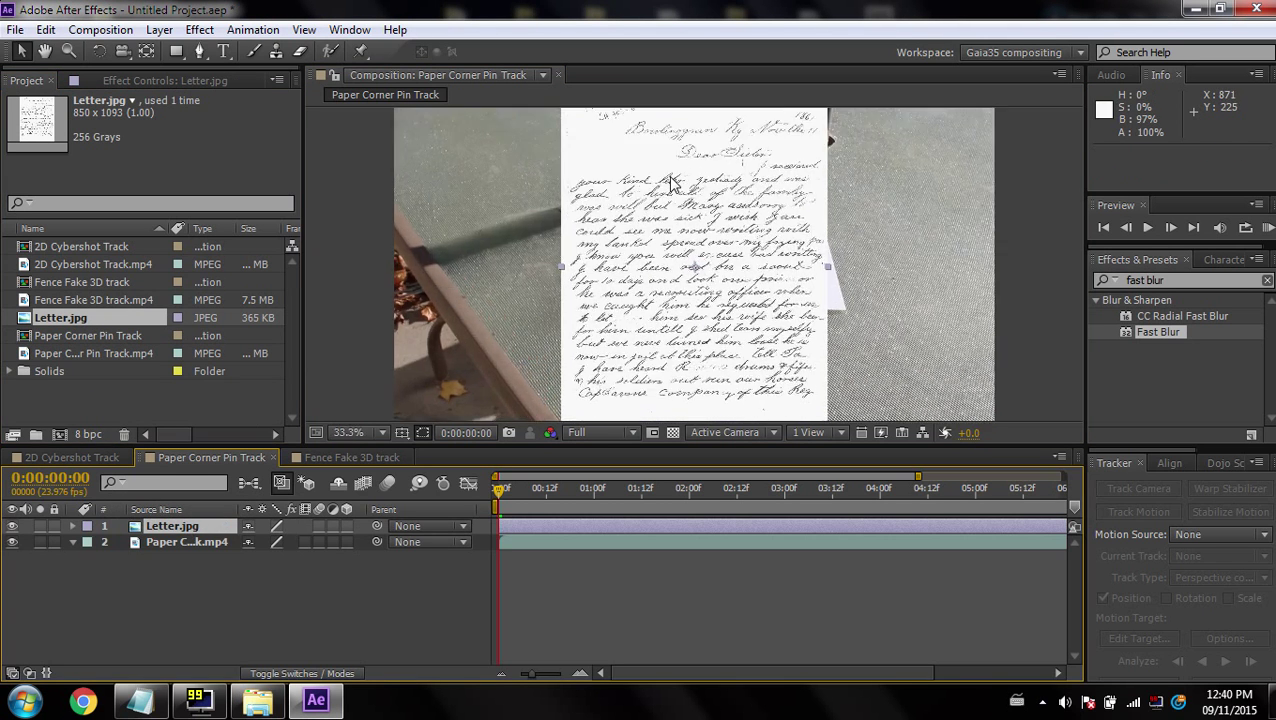
scroll(634, 410, down, 4)
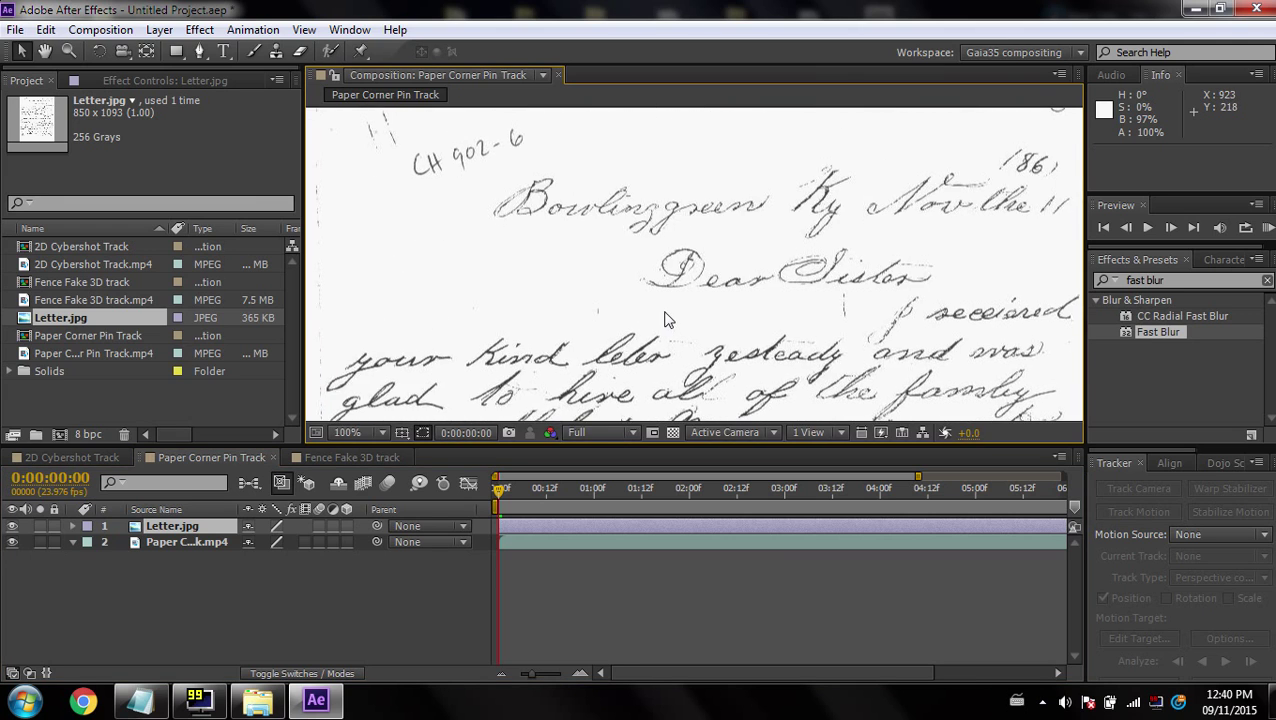
drag(657, 294, 639, 220)
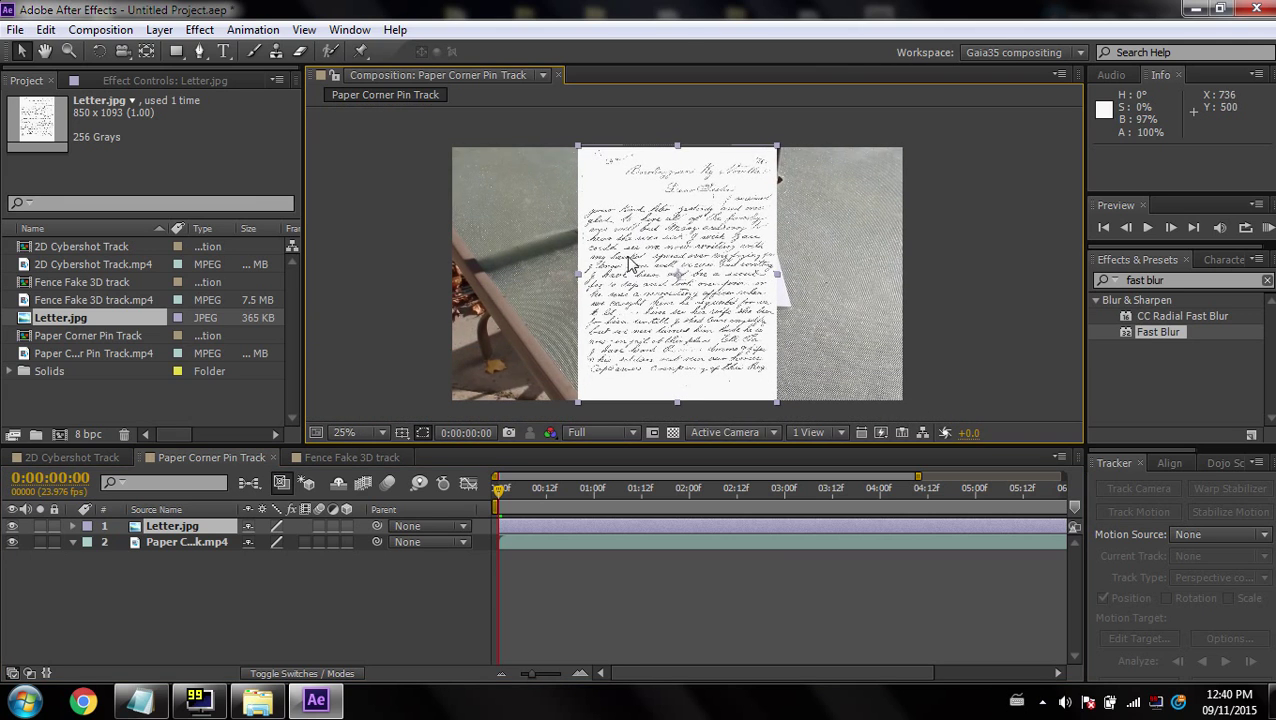
scroll(628, 257, up, 2)
drag(547, 136, 607, 268)
scroll(600, 262, up, 1)
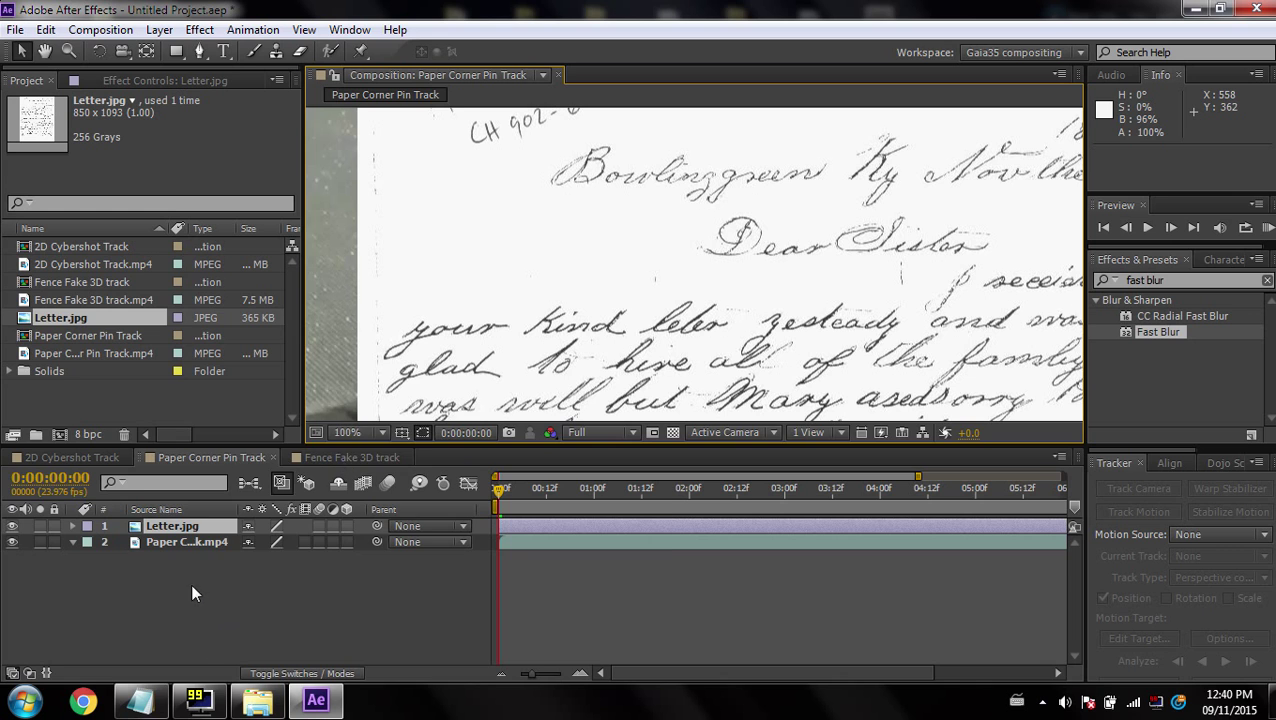
right_click(193, 593)
mouse_move(447, 388)
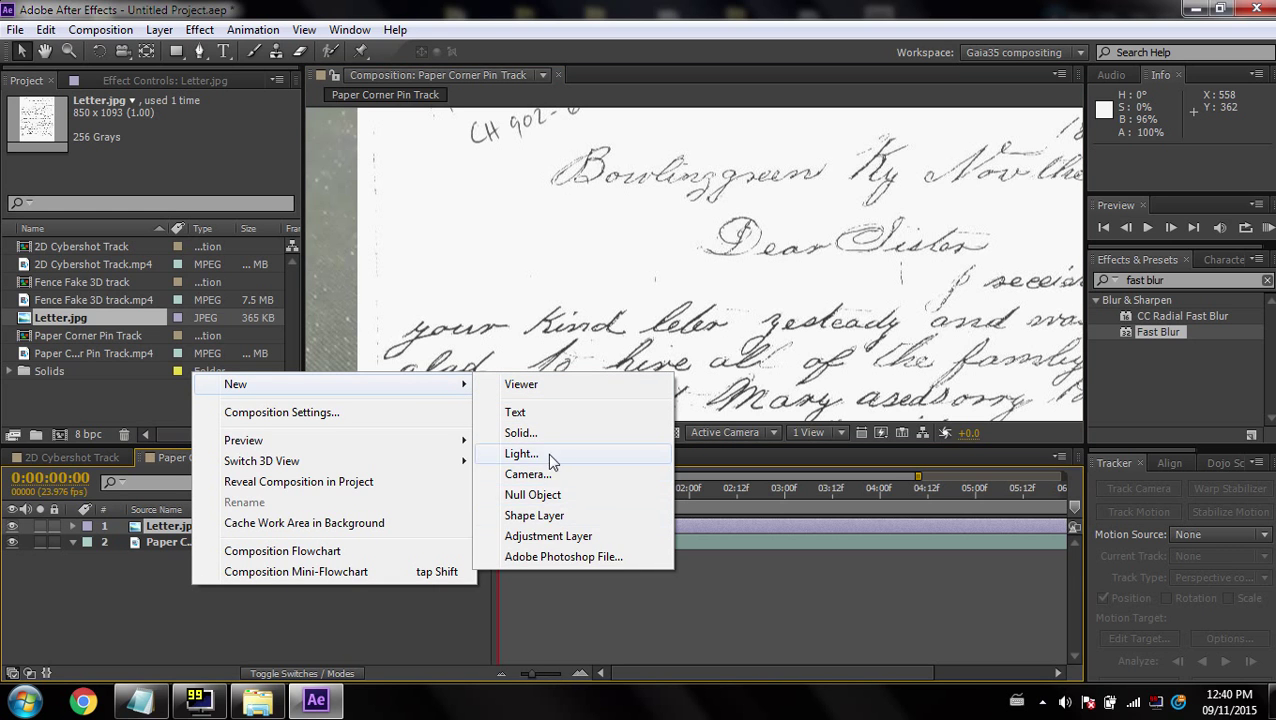
click(548, 453)
click(271, 461)
- Create a white (FFFFFF) 1920 x 1080 px solid and place it directly beneath the Letter.jpg layer
right_click(210, 618)
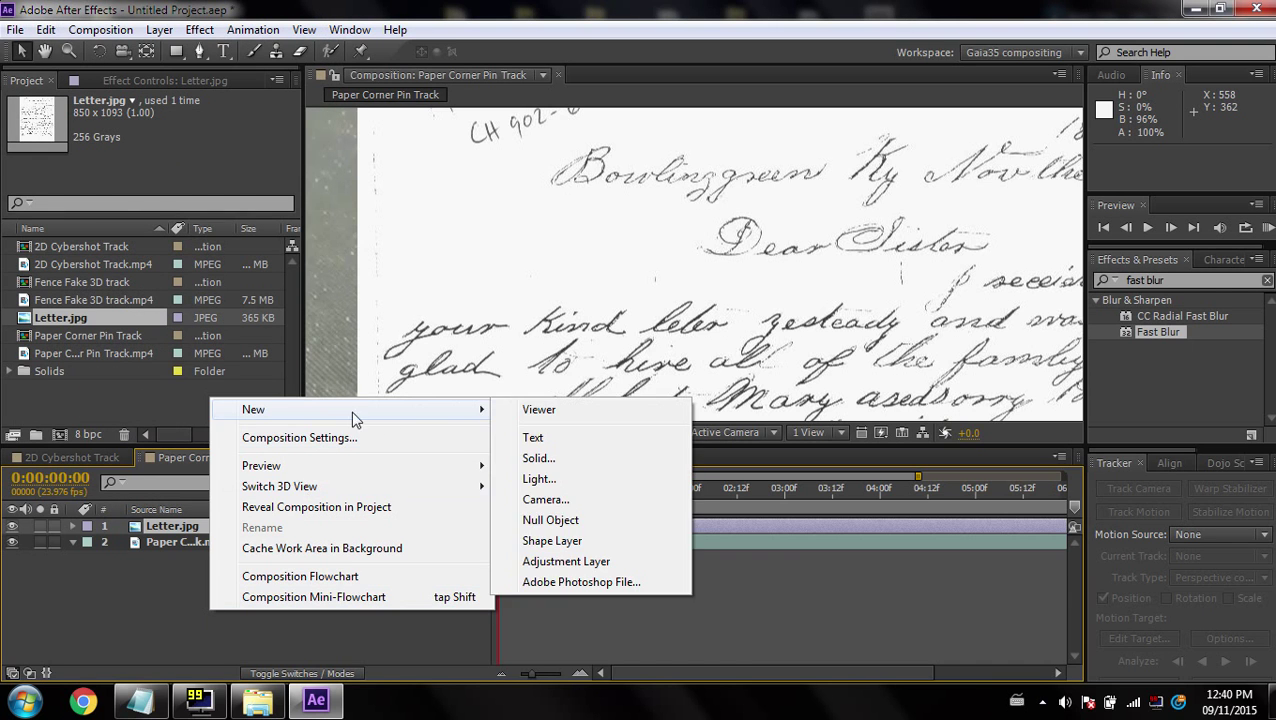
mouse_move(400, 409)
click(565, 462)
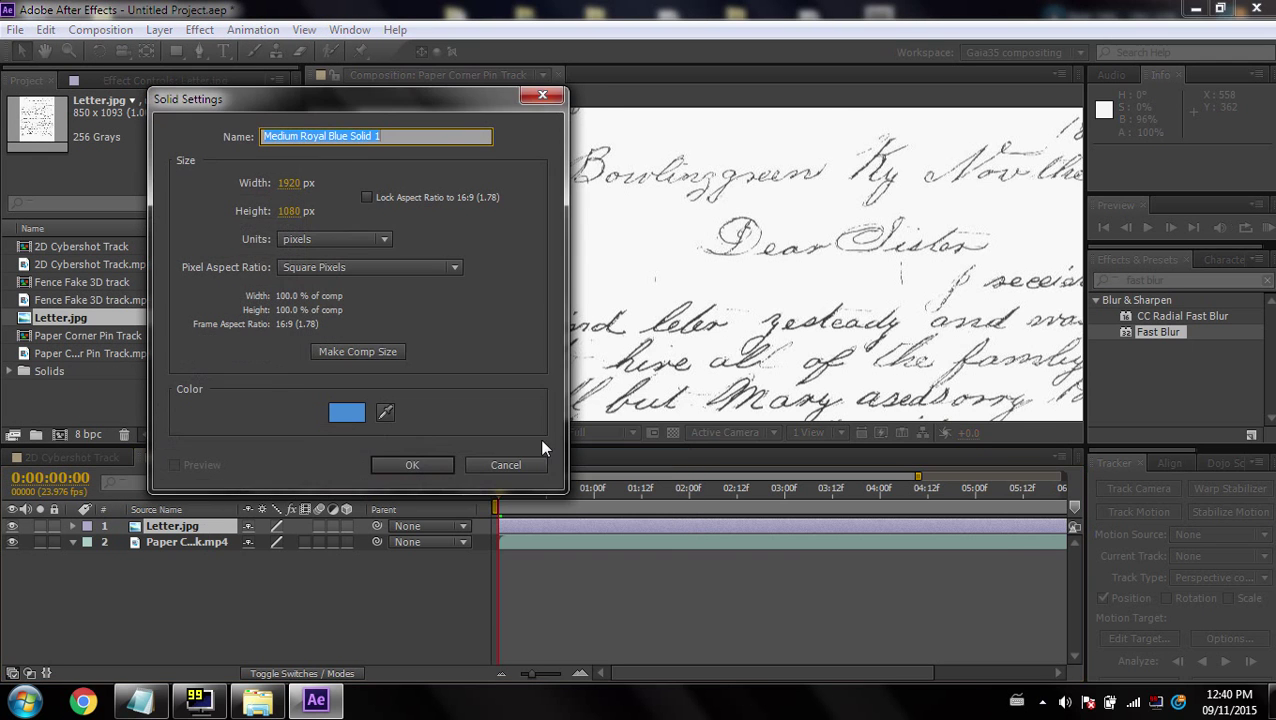
click(343, 413)
click(558, 354)
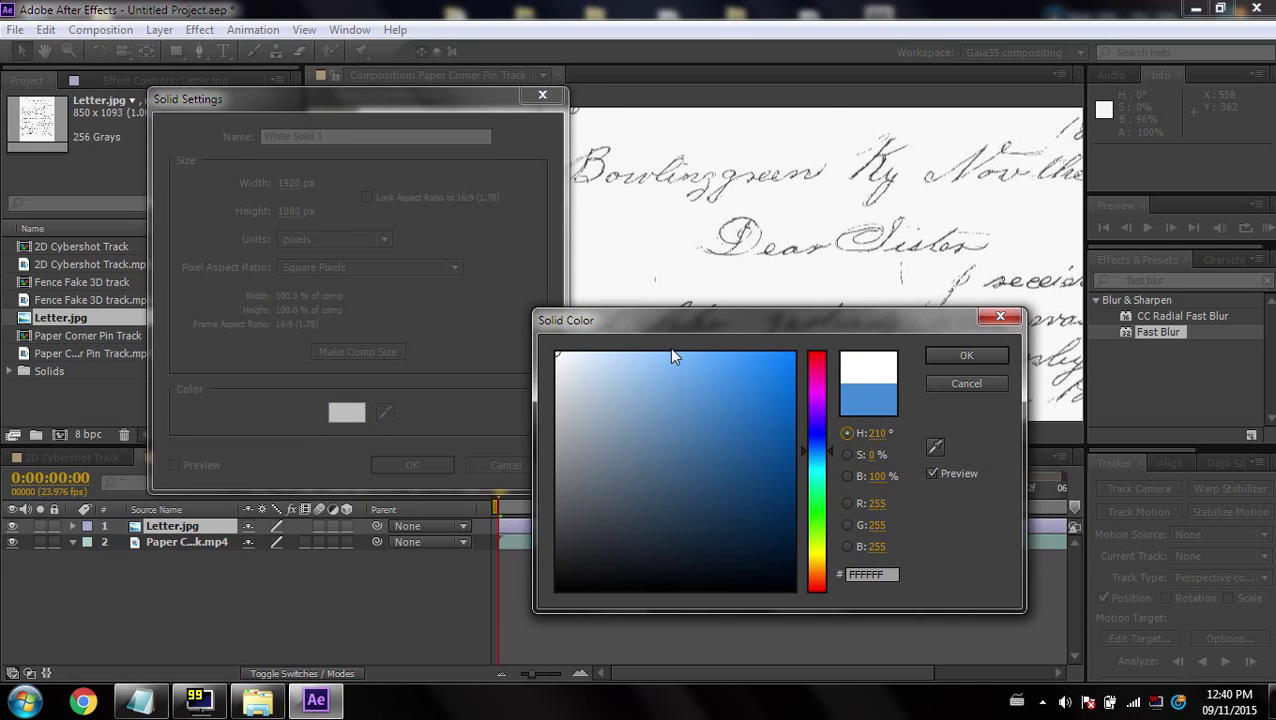
click(962, 357)
click(410, 466)
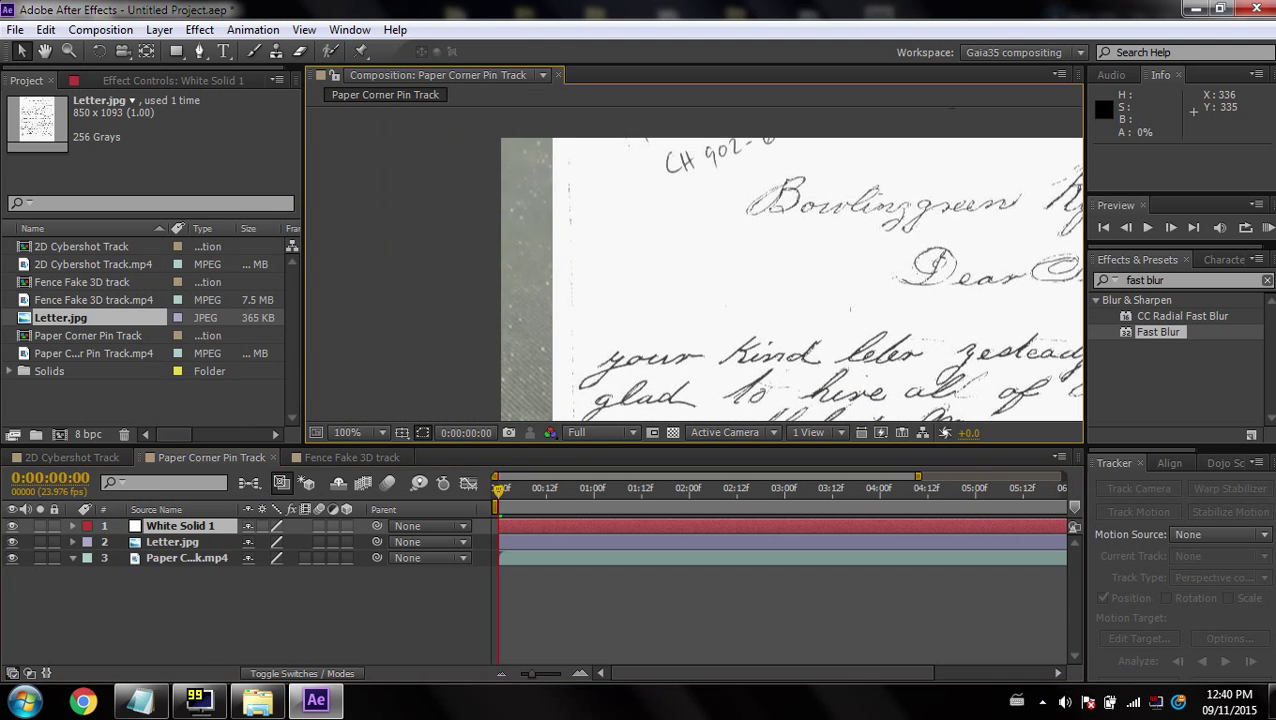
drag(204, 527, 205, 550)
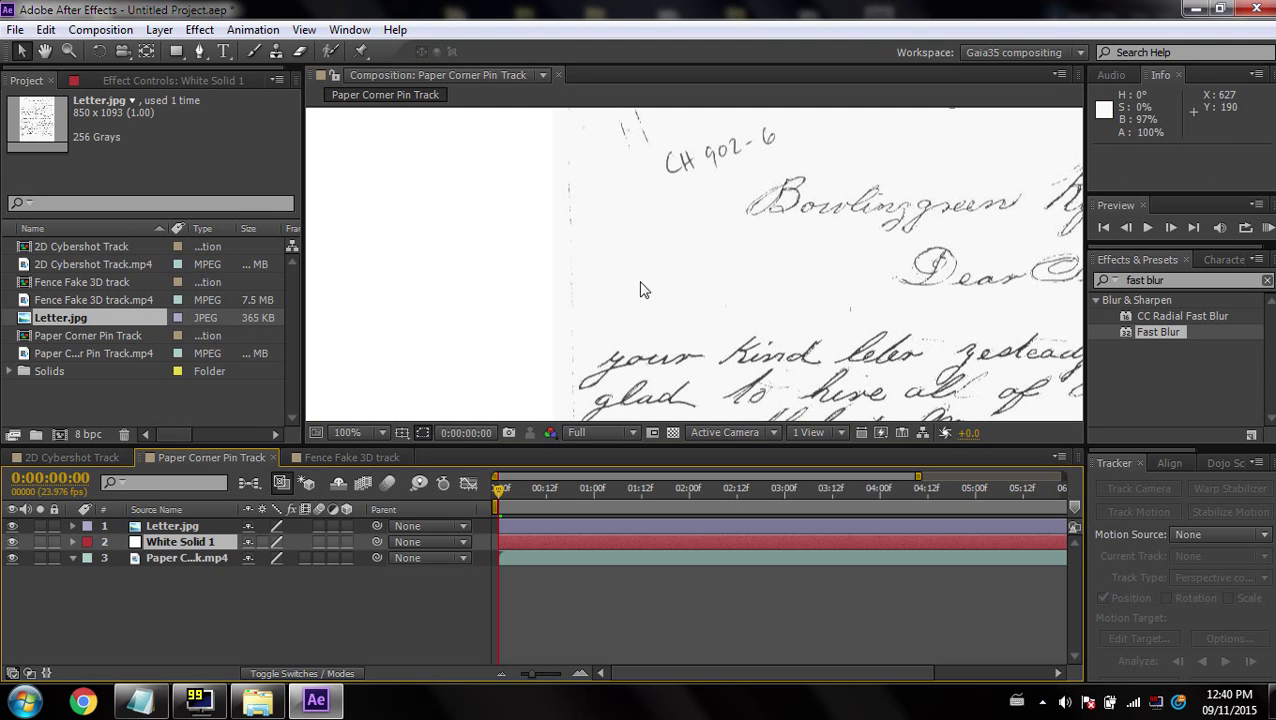
- Find the Curves effect and apply it to the Letter.jpg layer
click(183, 525)
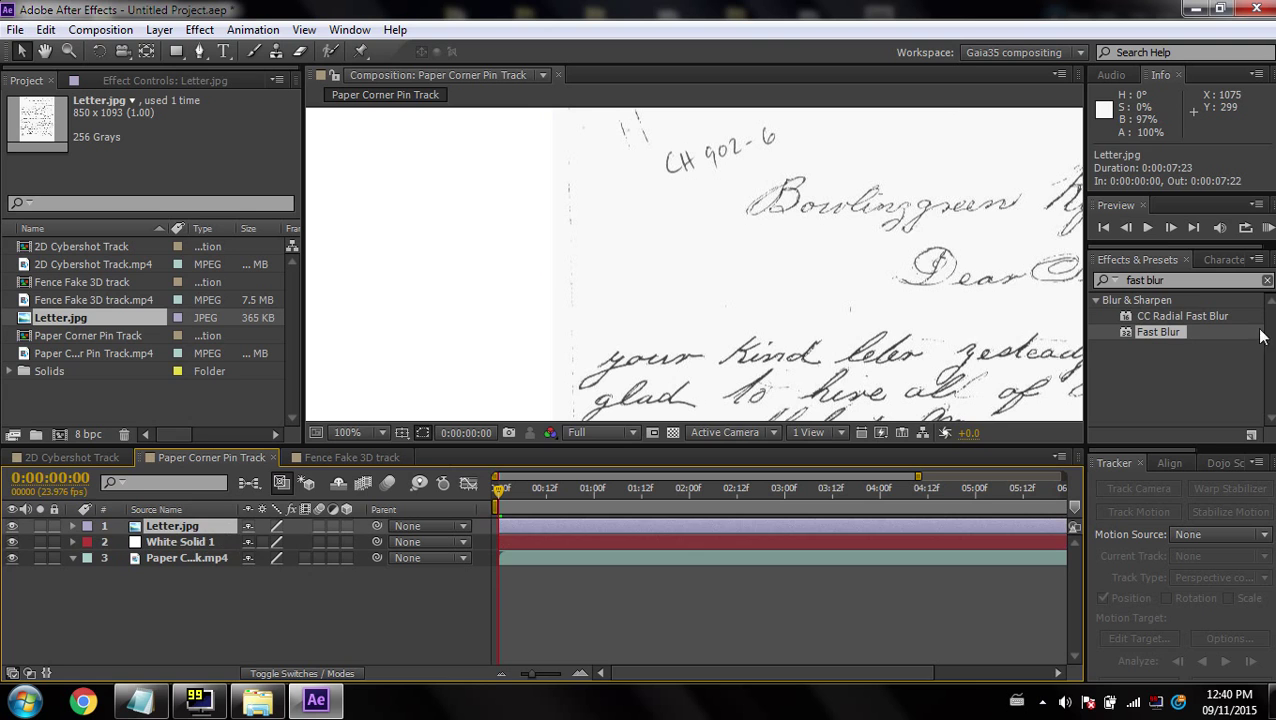
click(1267, 280)
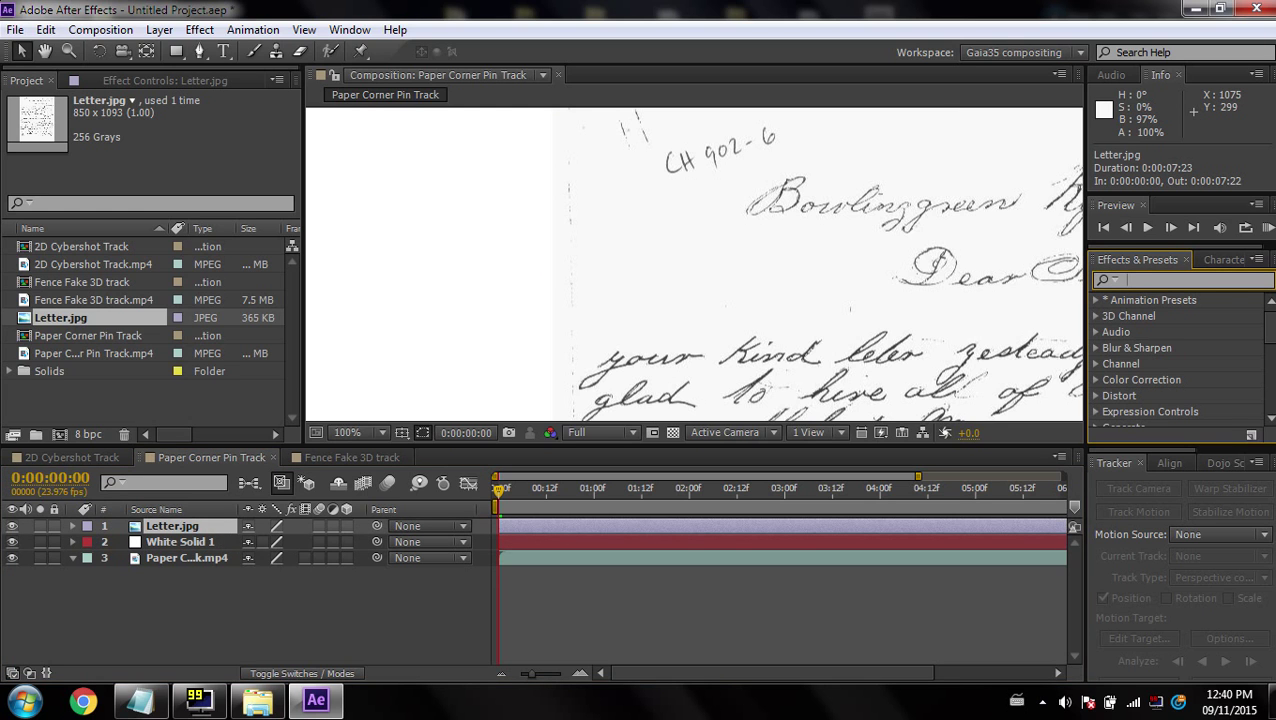
text(curve)
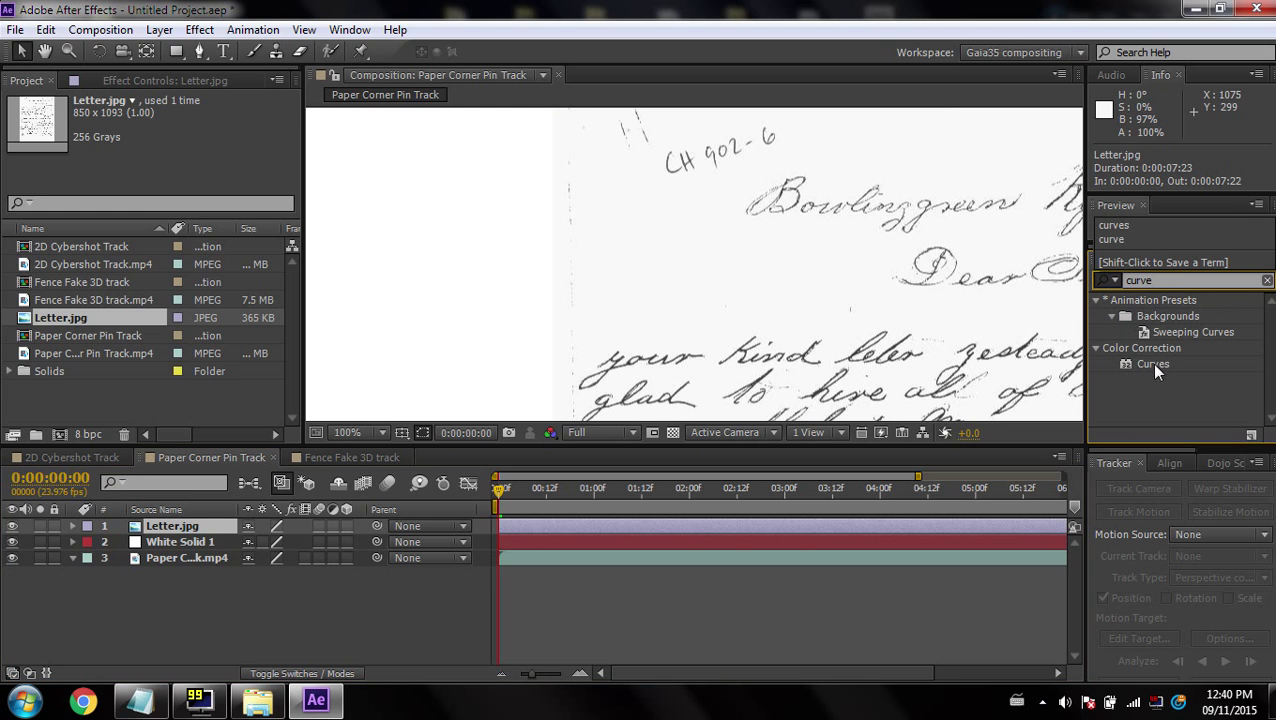
drag(1150, 363, 186, 524)
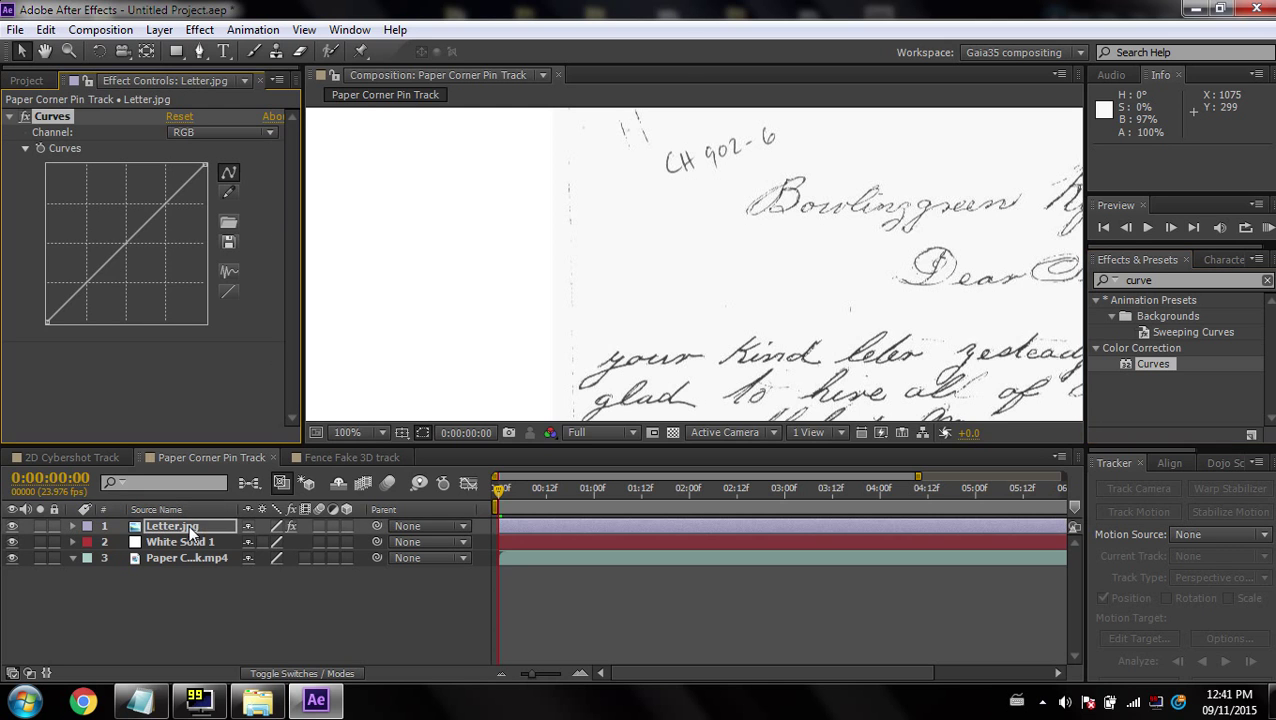
drag(768, 313, 692, 235)
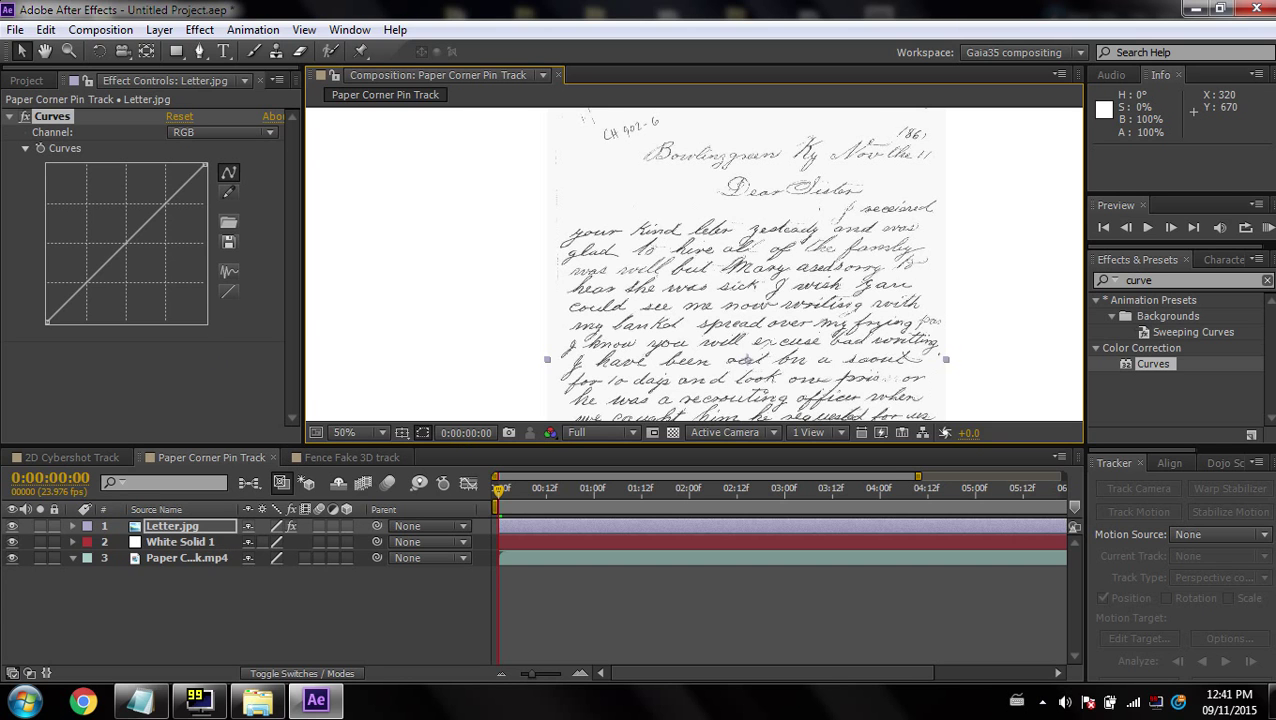
right_click(120, 382)
mouse_move(240, 277)
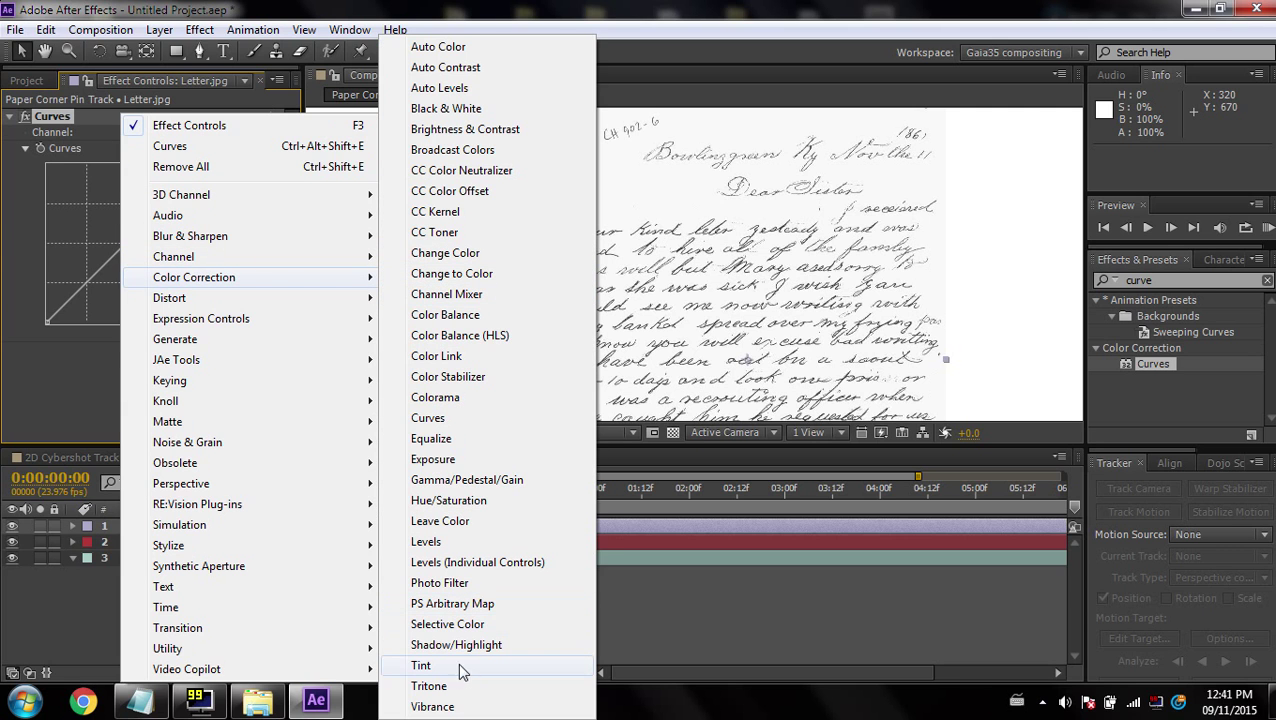
click(450, 421)
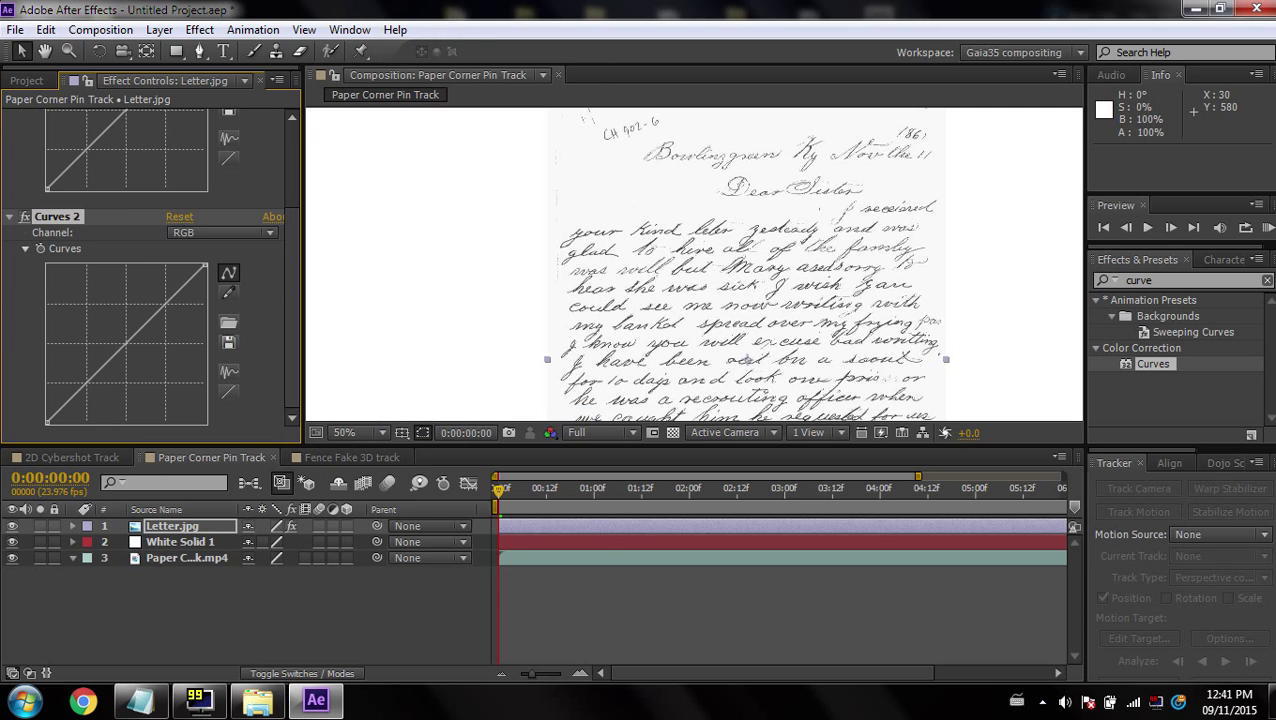
key(ctrl+z)
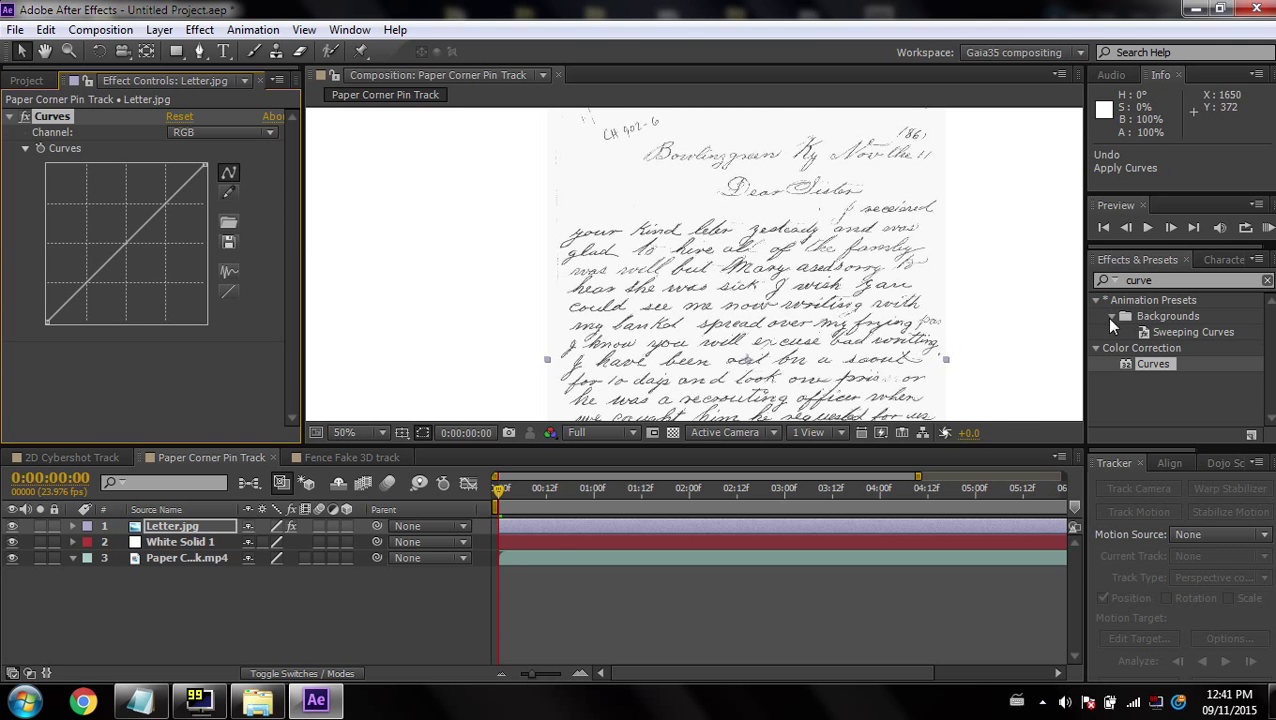
- Try raising the middle of the RGB curve on Letter.jpg to brighten the page, and undo that change
scroll(478, 322, up, 2)
scroll(630, 270, up, 1)
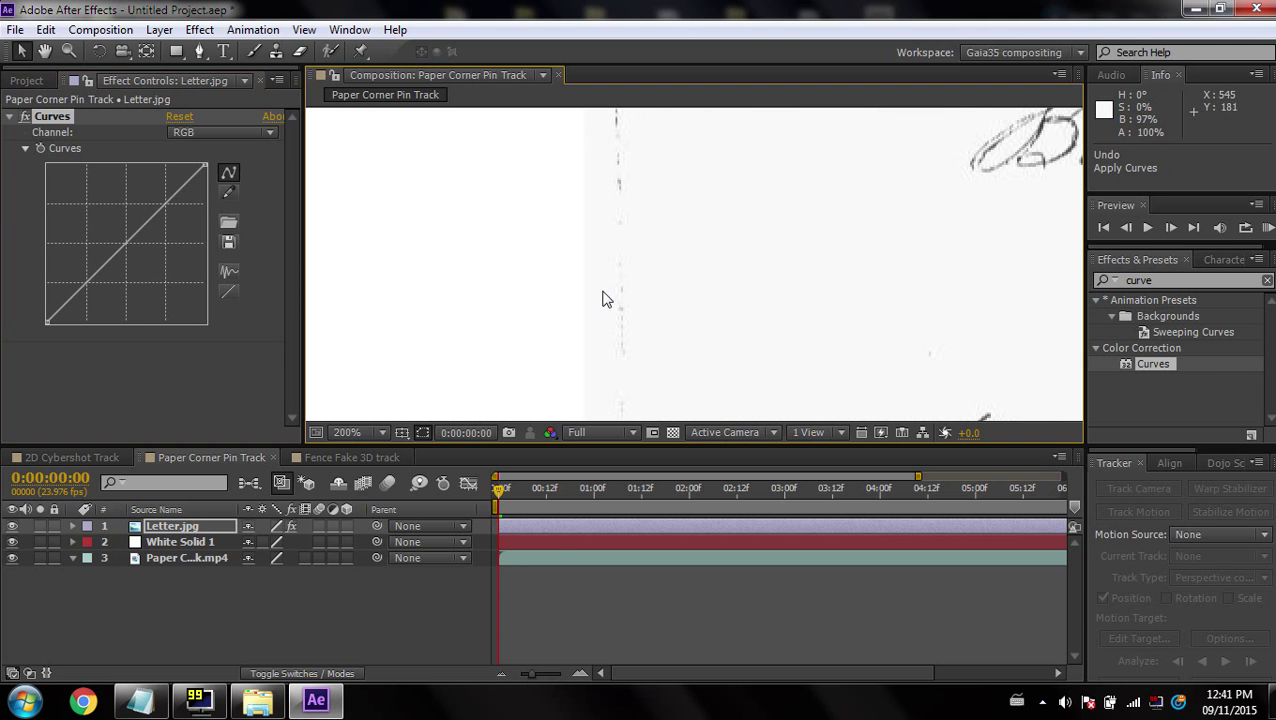
drag(116, 254, 116, 228)
scroll(470, 222, down, 2)
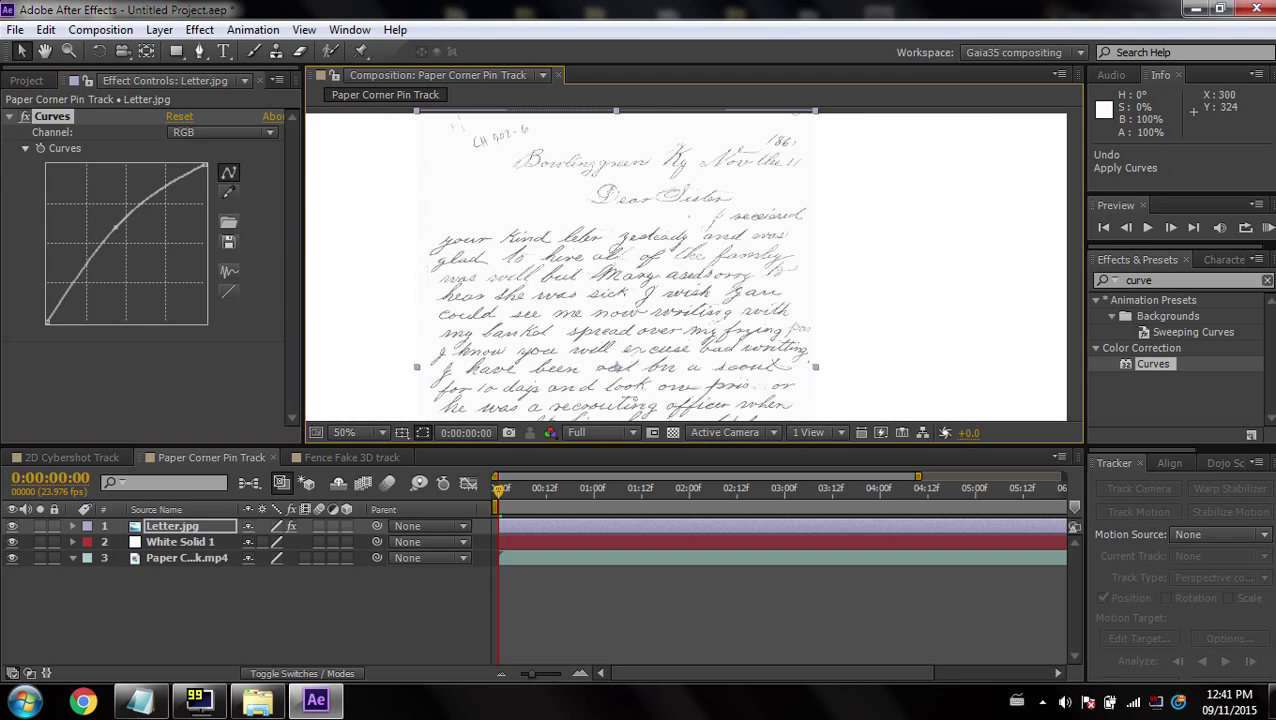
key(ctrl+z)
- Shift the white end of Letter.jpg's RGB curve slightly toward the shadows so the page background blends into pure white
scroll(467, 219, up, 2)
drag(206, 165, 201, 165)
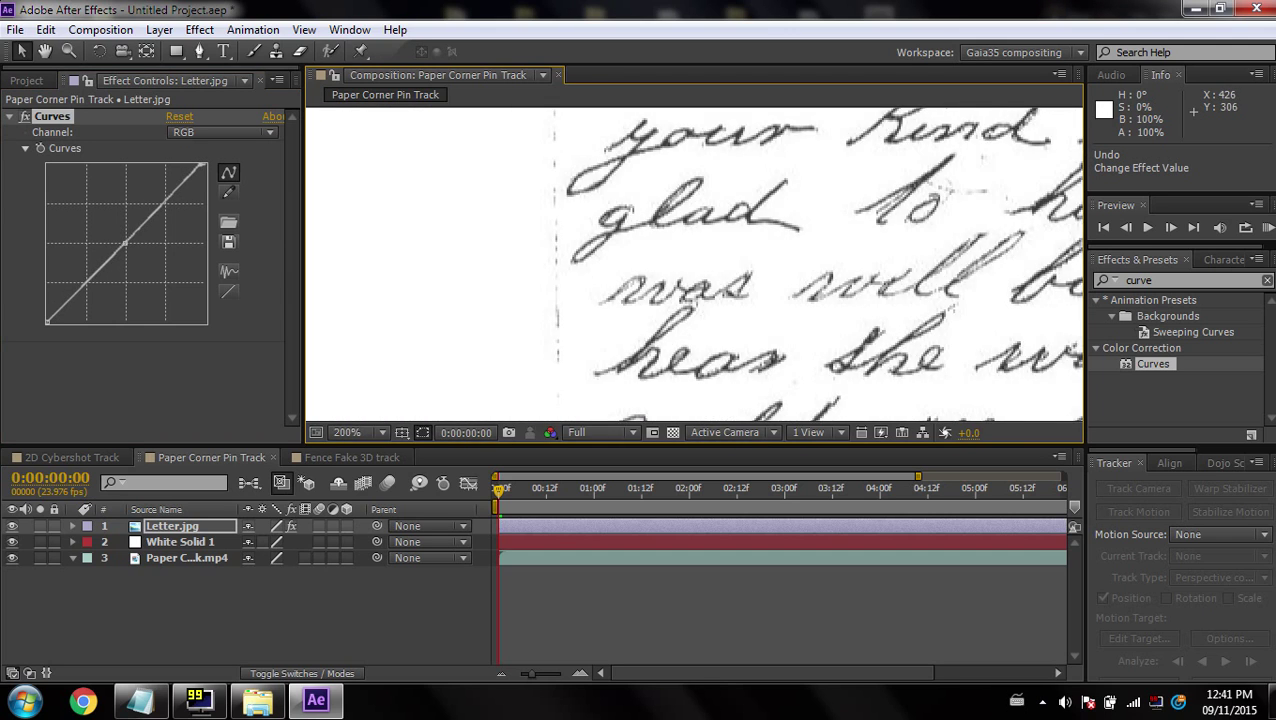
scroll(600, 245, down, 2)
scroll(600, 245, up, 1)
drag(470, 160, 563, 424)
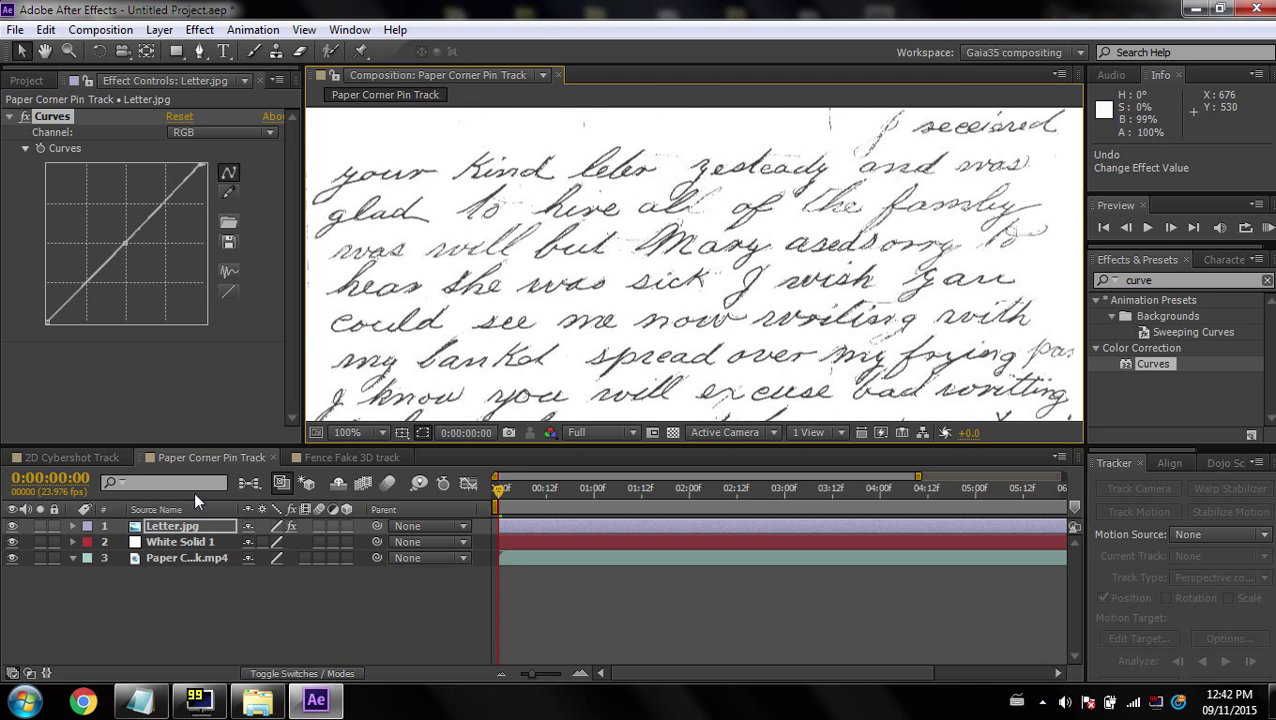
- Hide the White Solid 1 layer and collapse the Curves effect settings of Letter.jpg
click(14, 542)
scroll(627, 254, down, 3)
drag(657, 315, 699, 198)
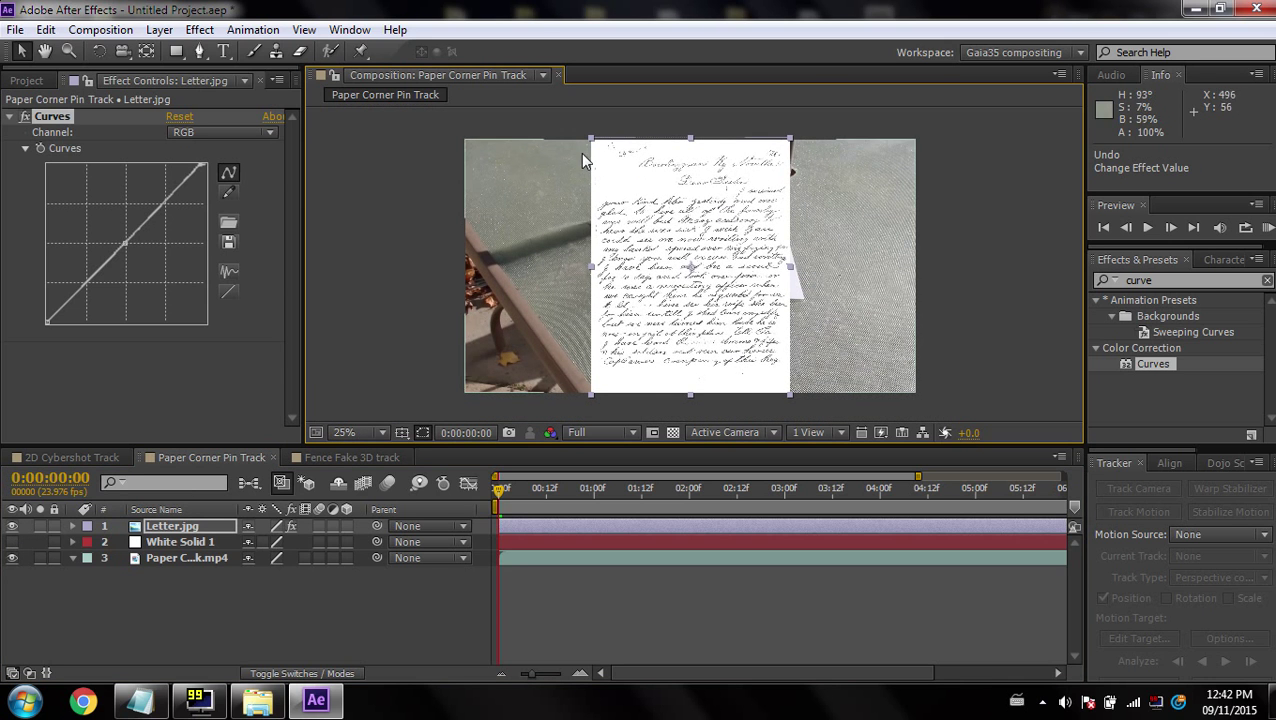
click(9, 116)
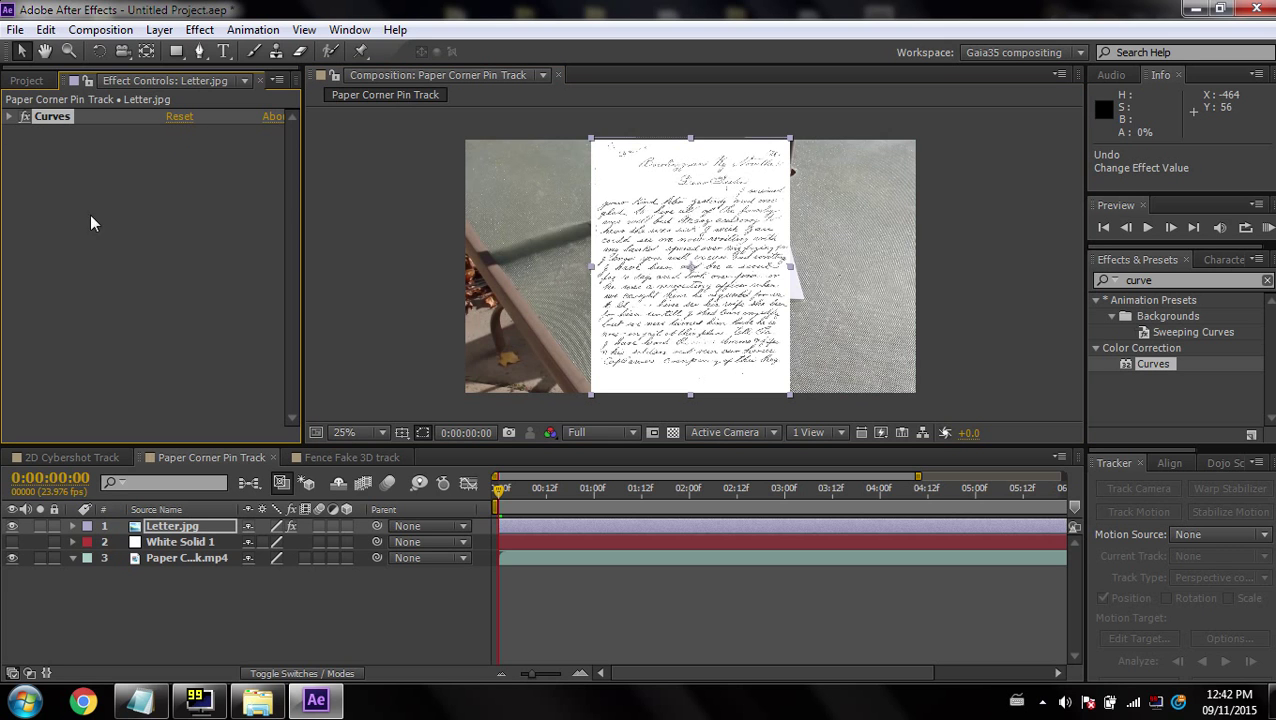
- Display the layer mode columns and set Letter.jpg's blending mode to Multiply
click(214, 528)
click(311, 672)
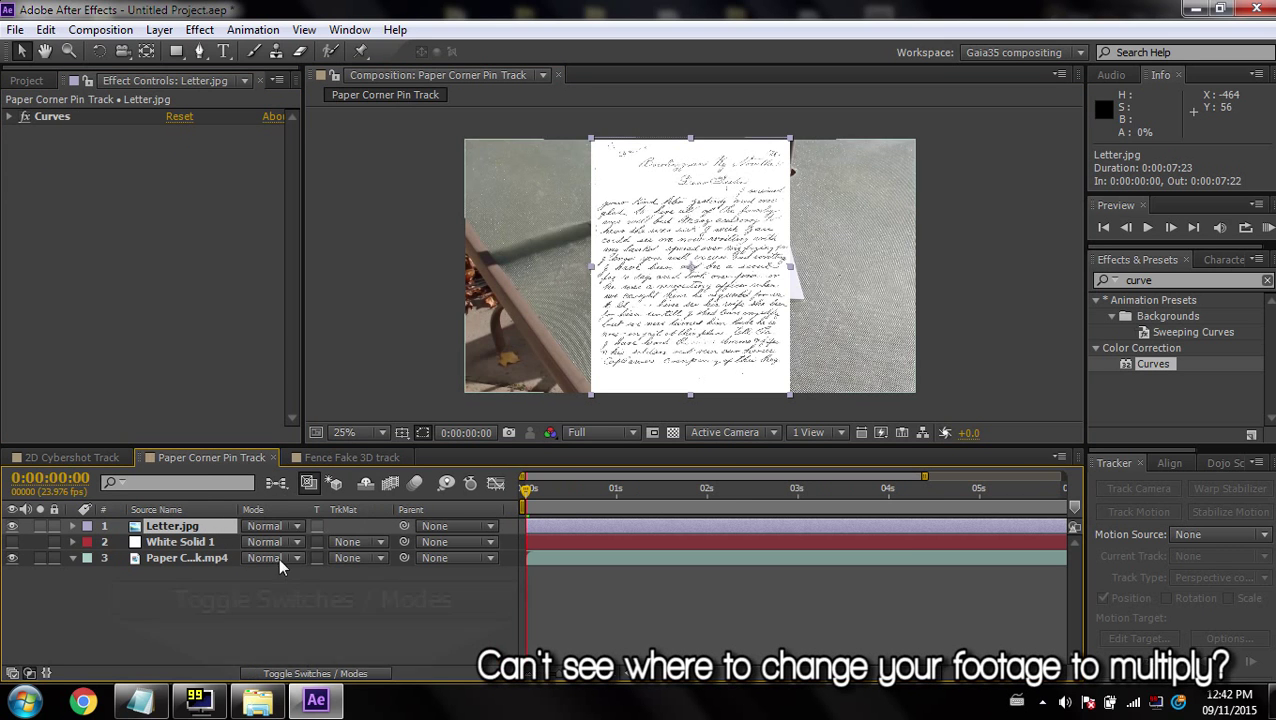
click(266, 526)
click(328, 173)
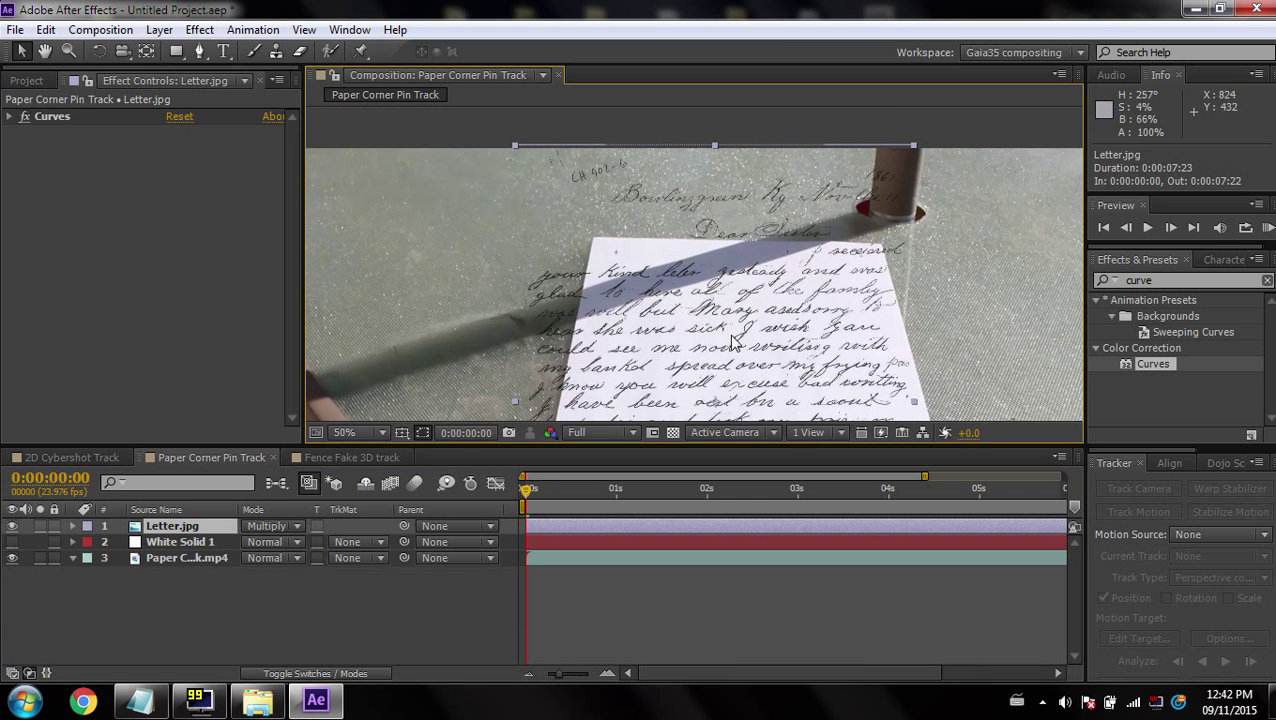
- Set Letter.jpg's blending mode back to Normal
click(278, 530)
click(380, 94)
scroll(758, 285, down, 1)
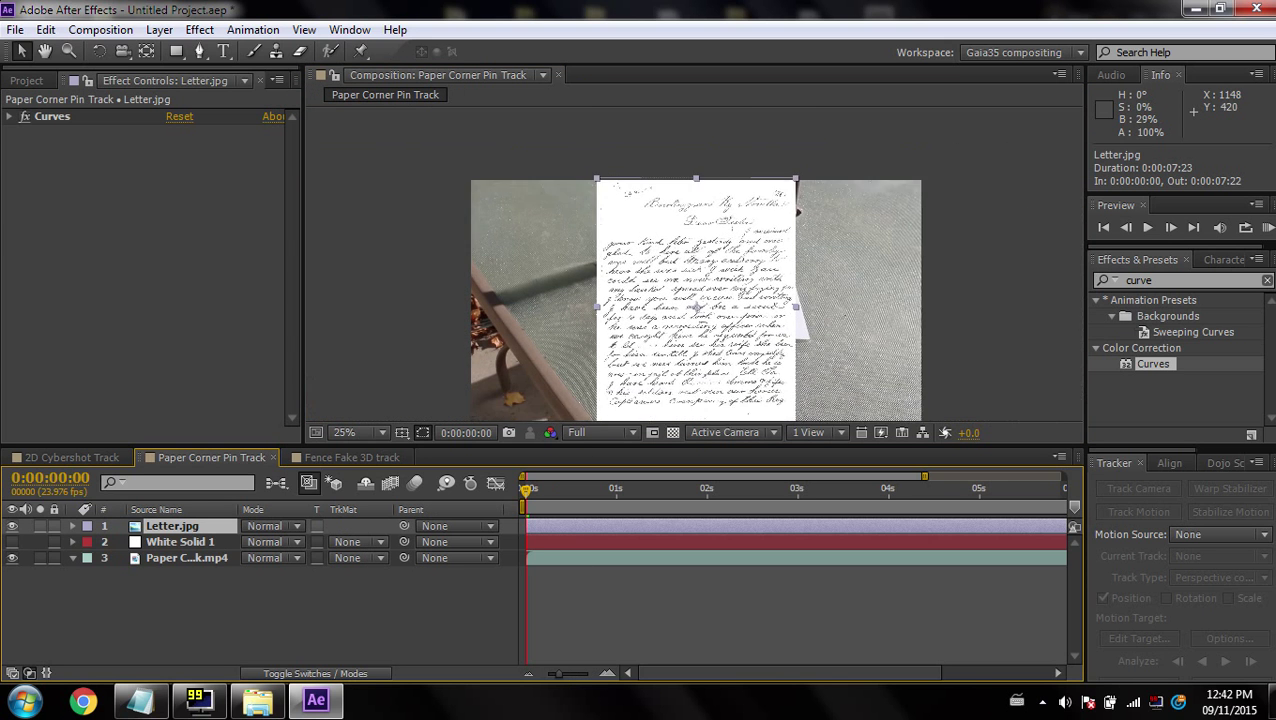
drag(740, 278, 710, 288)
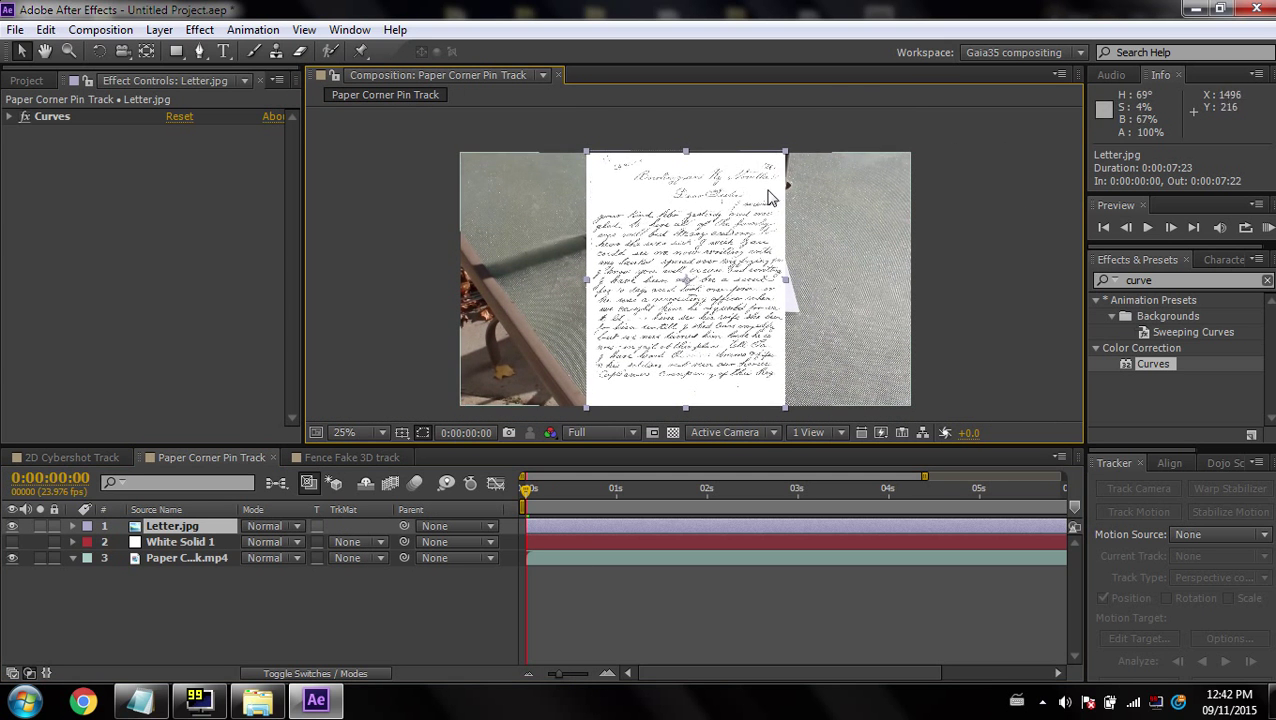
- Delete the White Solid 1 layer and start a motion track on the Paper Corner Pin Track.mp4 layer
click(176, 540)
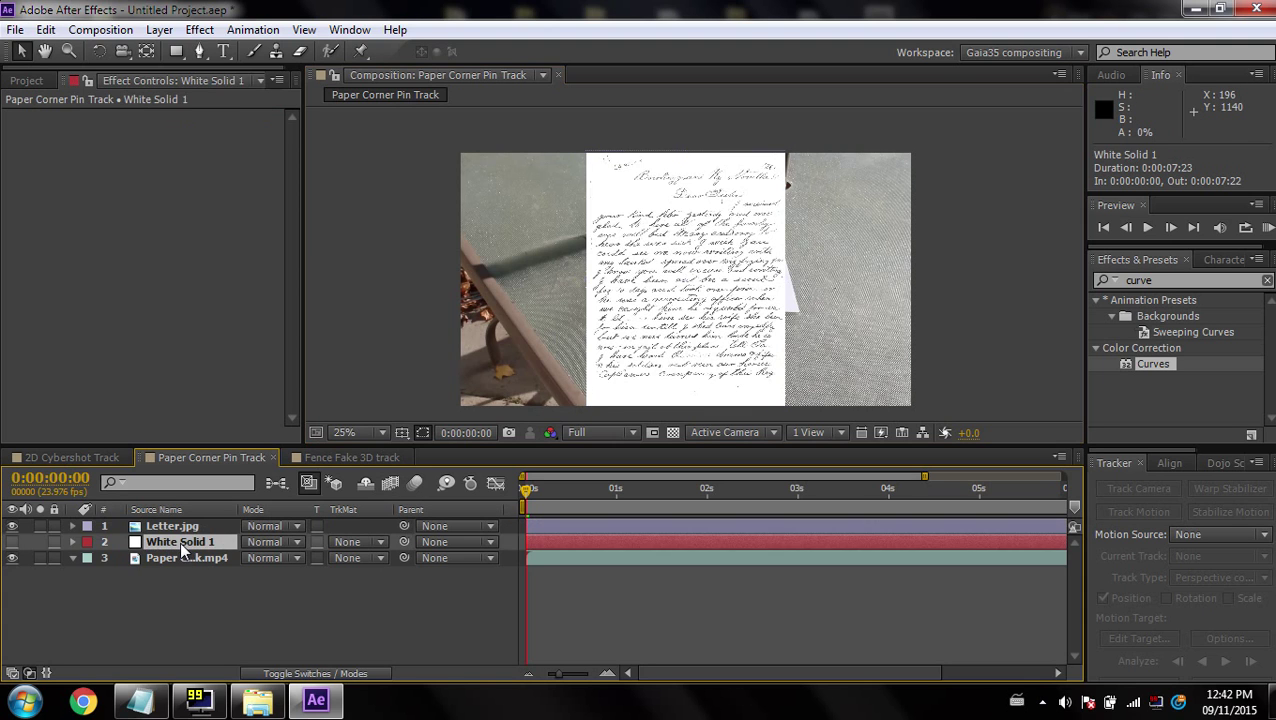
key(Delete)
click(179, 541)
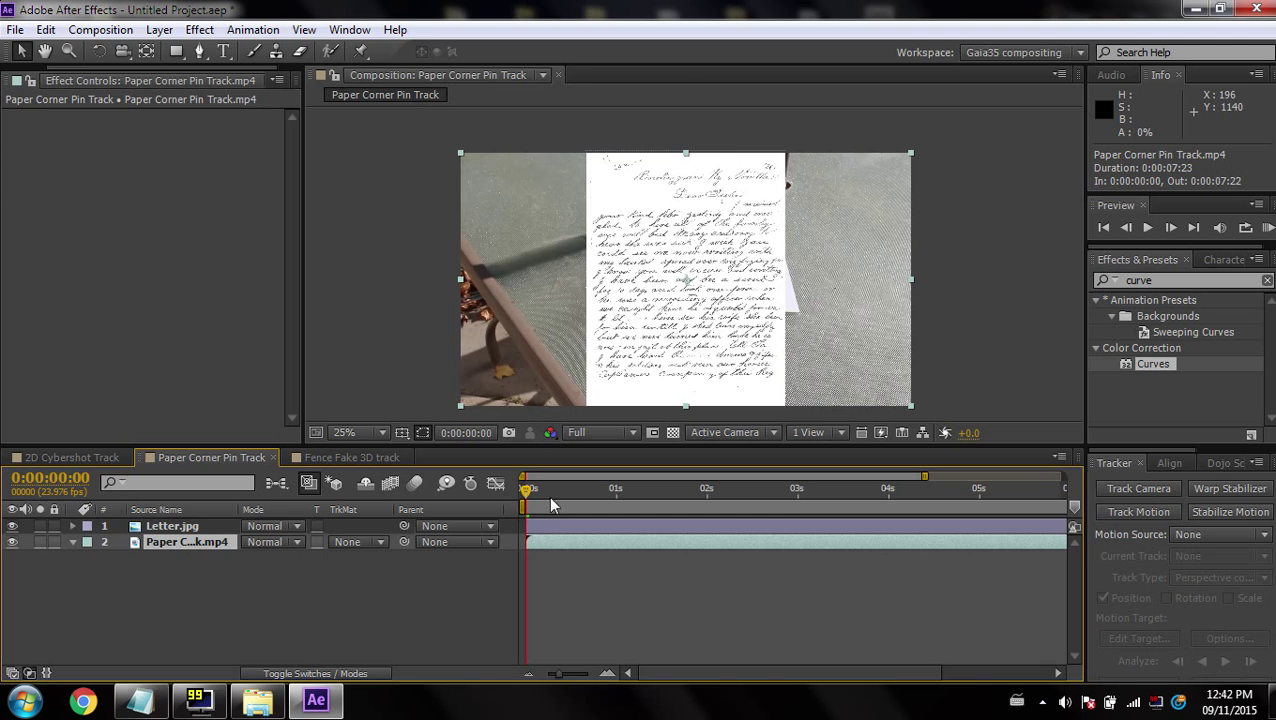
click(1161, 511)
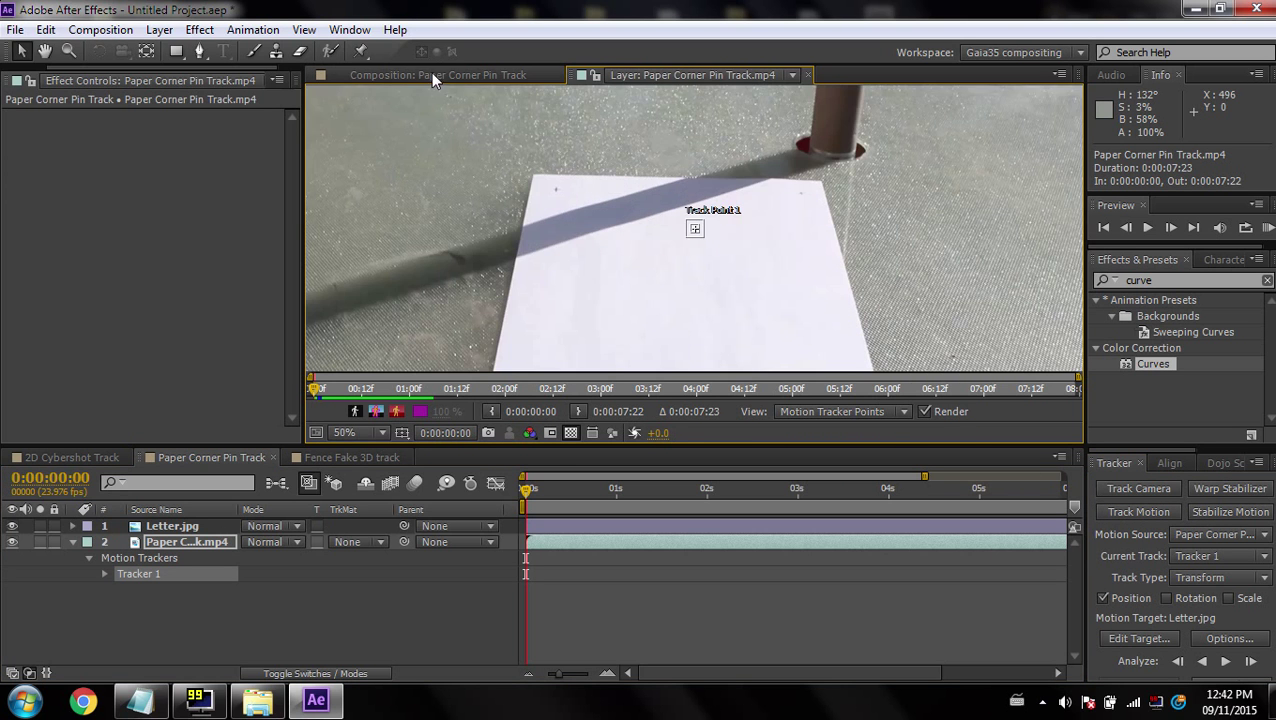
click(431, 72)
click(620, 75)
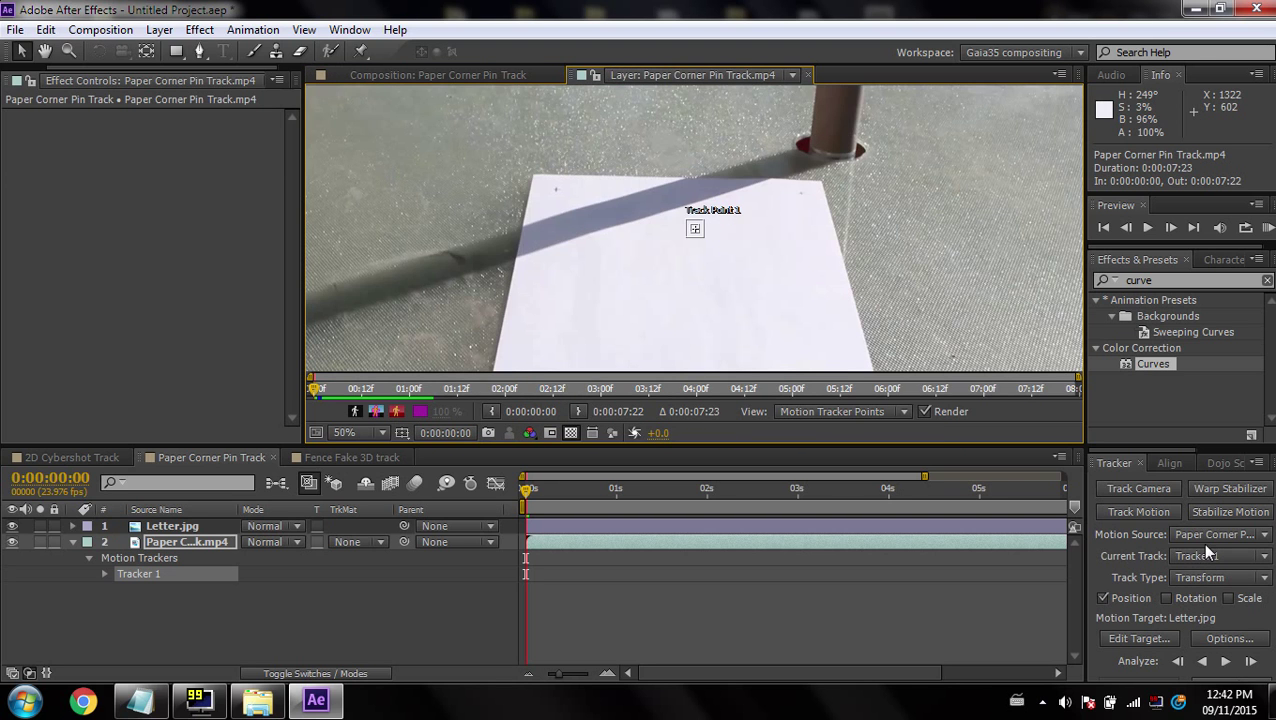
- Set the track type of Tracker 1 to Perspective corner pin
drag(1156, 446, 1155, 409)
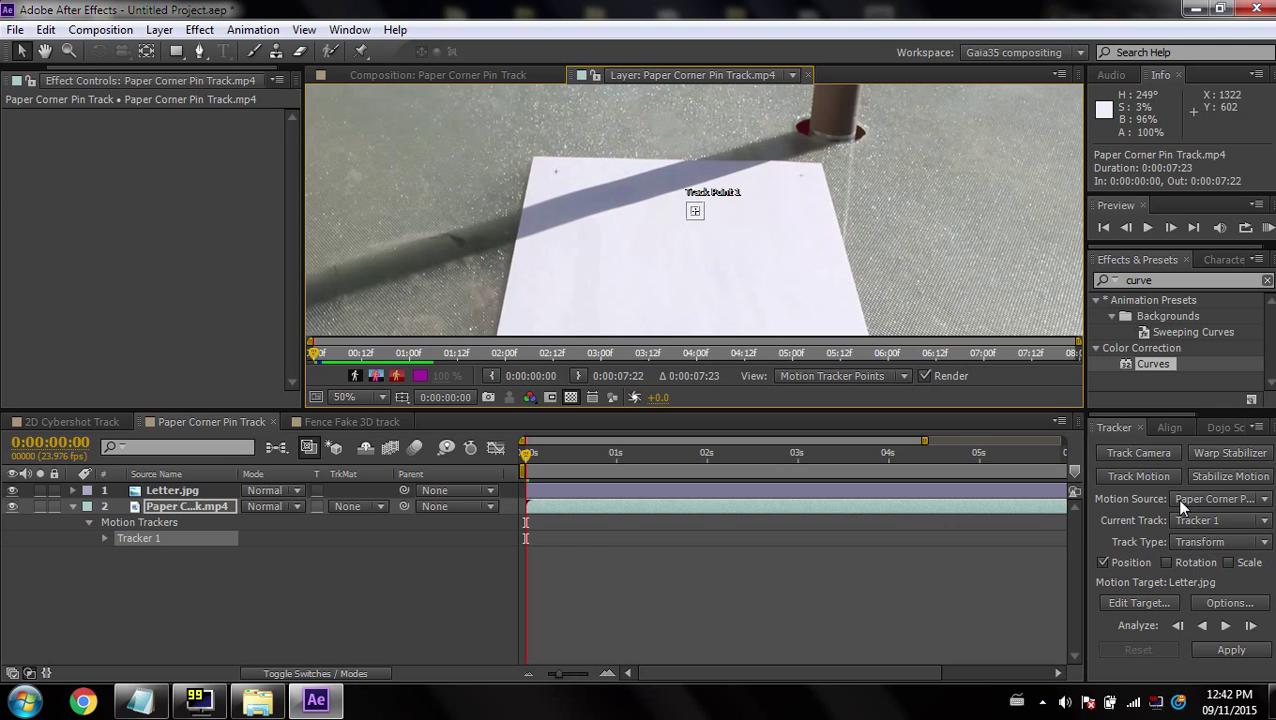
click(1205, 543)
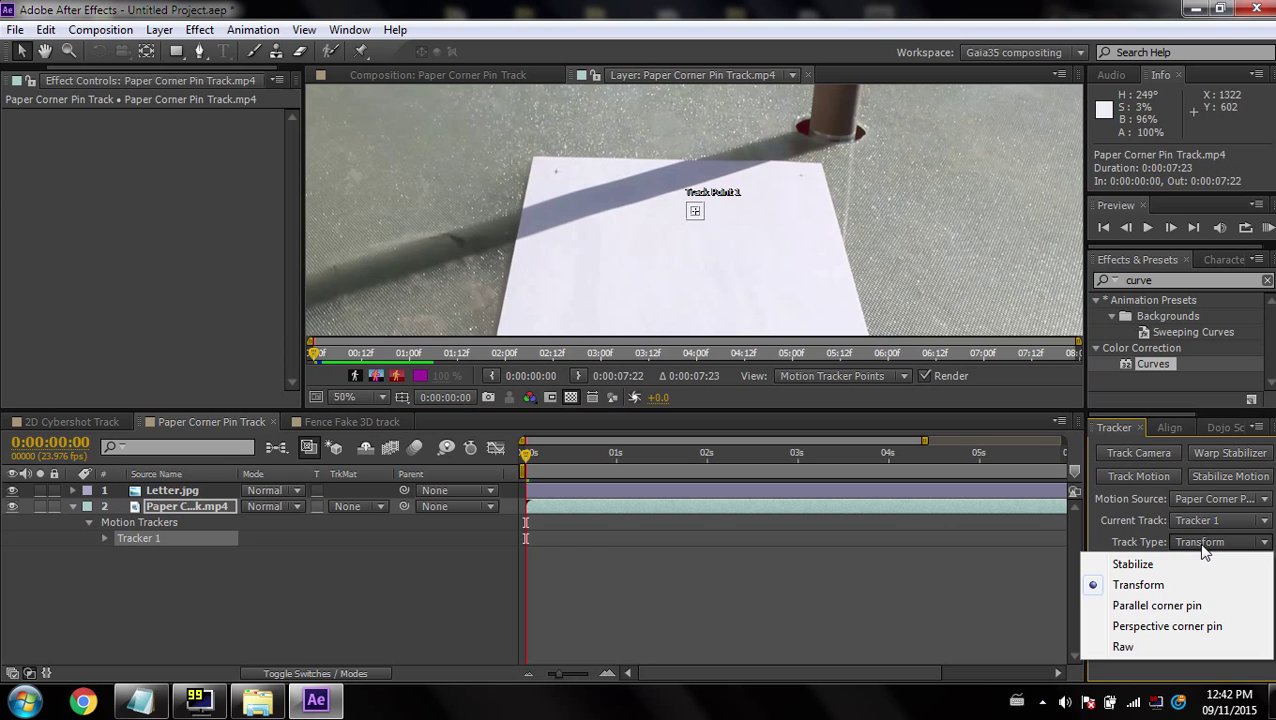
click(1173, 630)
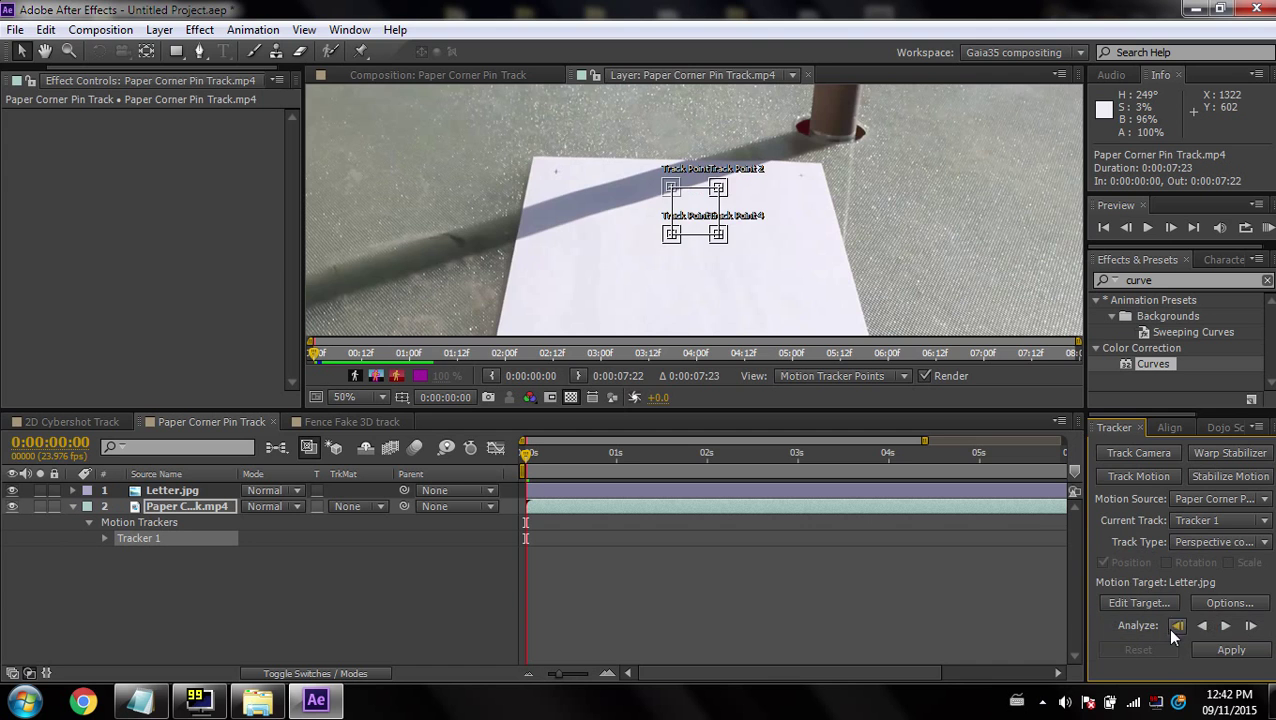
- Place Track Point 1 on the paper's upper-left mark and Track Point 2 on its upper-right mark
scroll(741, 256, down, 2)
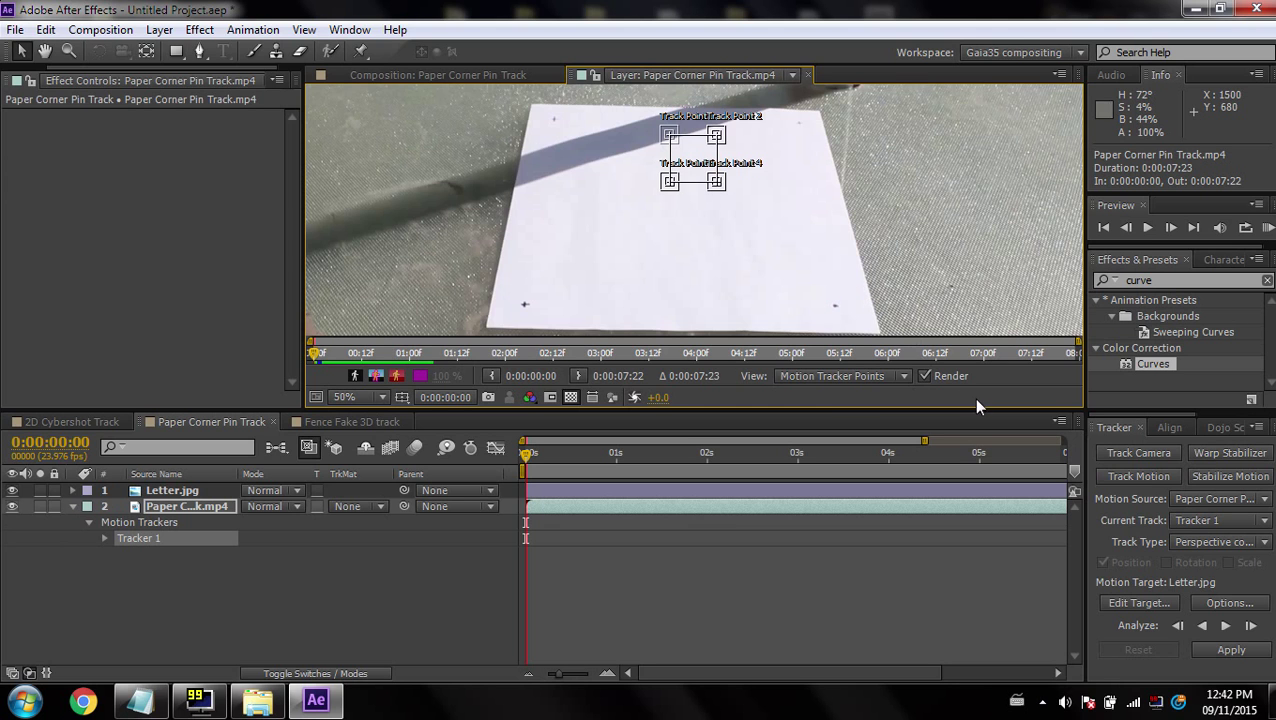
drag(605, 179, 606, 214)
scroll(546, 149, up, 1)
drag(546, 149, 640, 216)
scroll(597, 225, up, 1)
drag(865, 238, 407, 178)
drag(1057, 242, 480, 240)
drag(480, 240, 820, 190)
scroll(820, 190, down, 1)
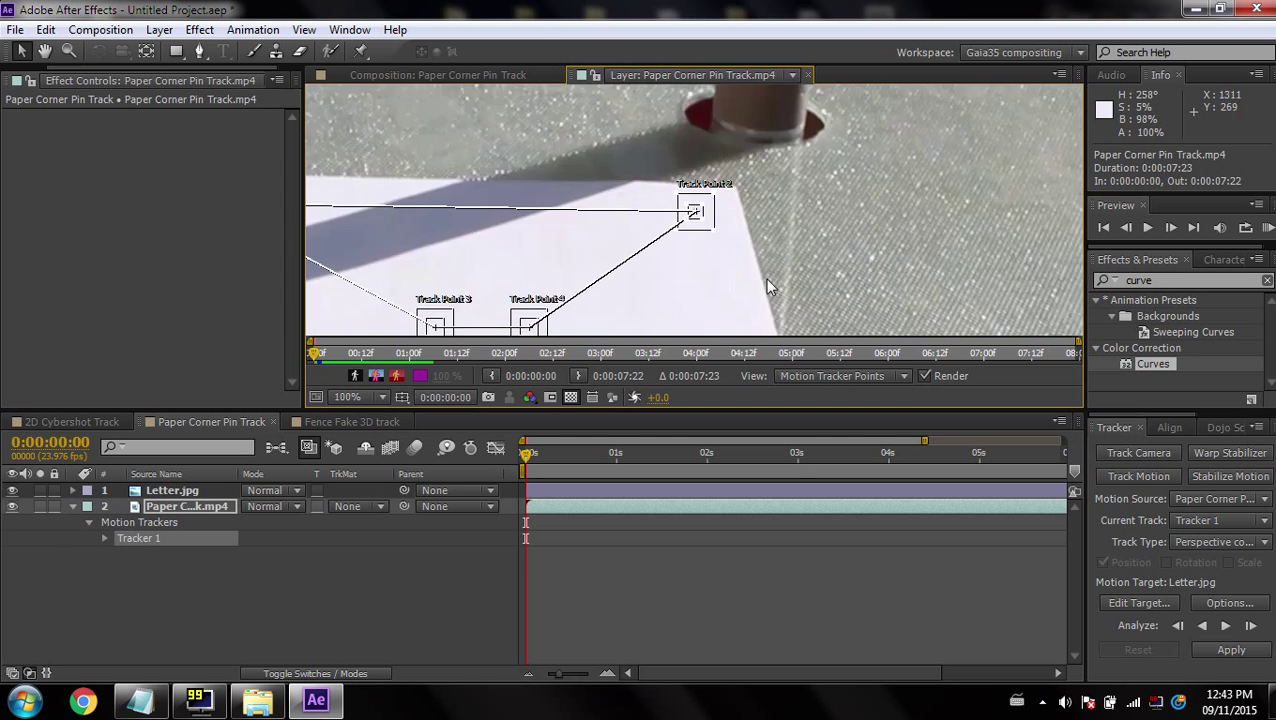
- Place Track Point 3 on the paper's lower-left mark and Track Point 4 on its lower-right mark
drag(440, 318, 525, 320)
scroll(525, 320, up, 1)
drag(703, 162, 438, 242)
scroll(438, 242, down, 2)
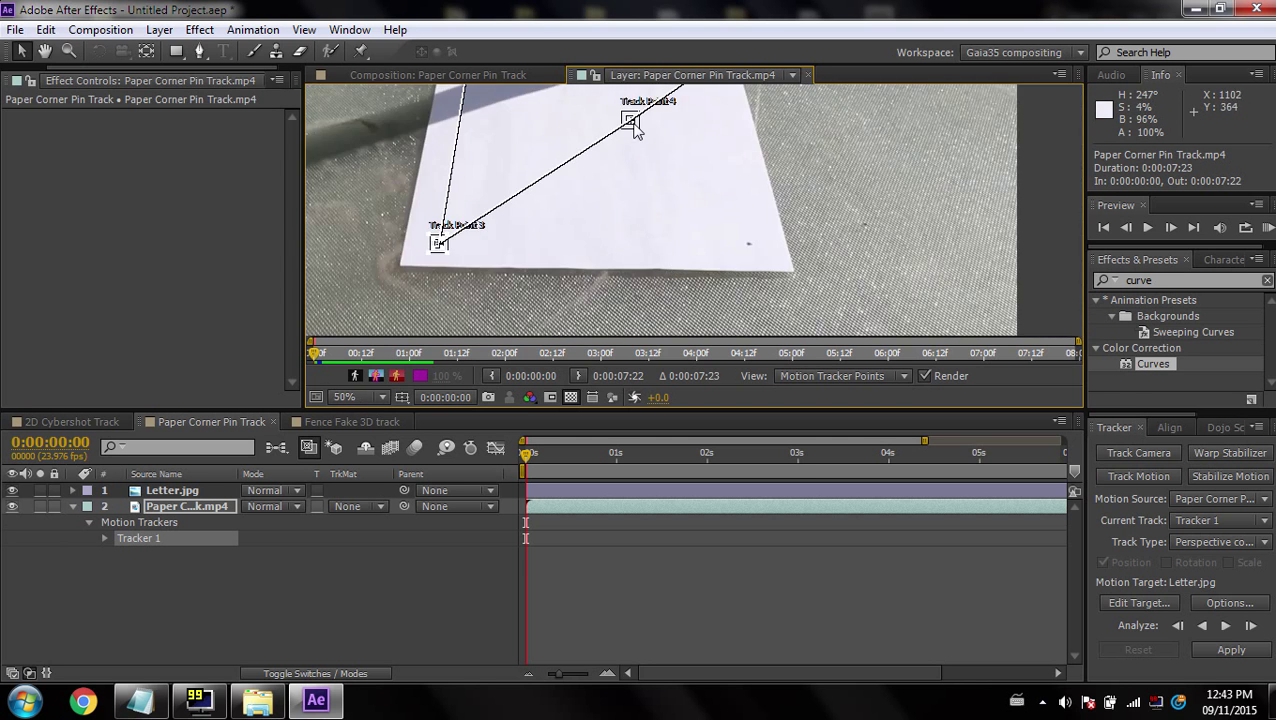
drag(637, 127, 709, 216)
scroll(759, 246, up, 3)
drag(732, 242, 858, 309)
- Enlarge the search regions around Track Point 3 and Track Point 4
scroll(732, 236, down, 2)
scroll(774, 276, down, 1)
mouse_move(817, 275)
mouse_down()
mouse_move(819, 286)
mouse_move(815, 271)
mouse_up()
drag(479, 259, 502, 278)
scroll(467, 243, up, 1)
- Enlarge Track Point 1's search region and fit its feature region to the upper-left mark
drag(700, 110, 596, 300)
scroll(697, 211, up, 1)
scroll(697, 211, down, 2)
scroll(596, 236, up, 2)
drag(615, 214, 656, 245)
drag(604, 203, 597, 195)
drag(656, 245, 664, 252)
- Enlarge Track Point 2's search region and fit its feature region to the upper-right mark
drag(1050, 205, 330, 196)
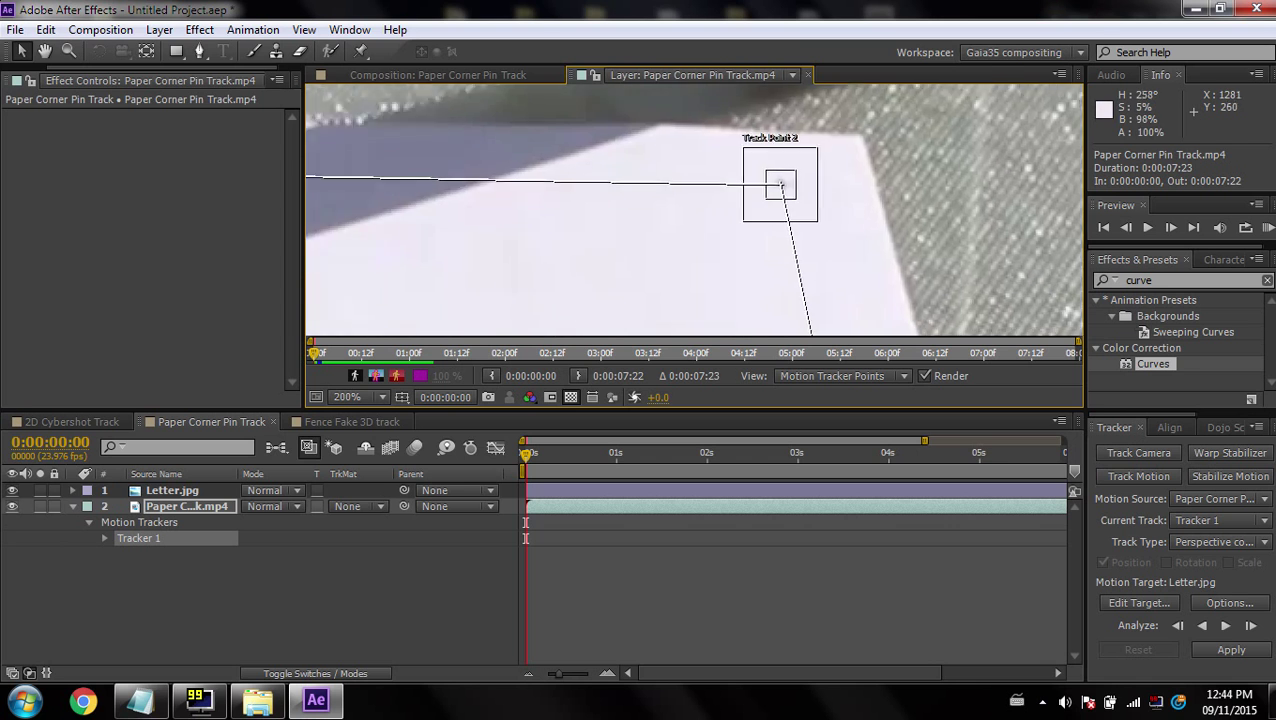
drag(815, 205, 749, 213)
drag(748, 226, 792, 256)
drag(737, 215, 732, 208)
scroll(733, 209, down, 3)
drag(773, 171, 745, 181)
scroll(745, 187, up, 1)
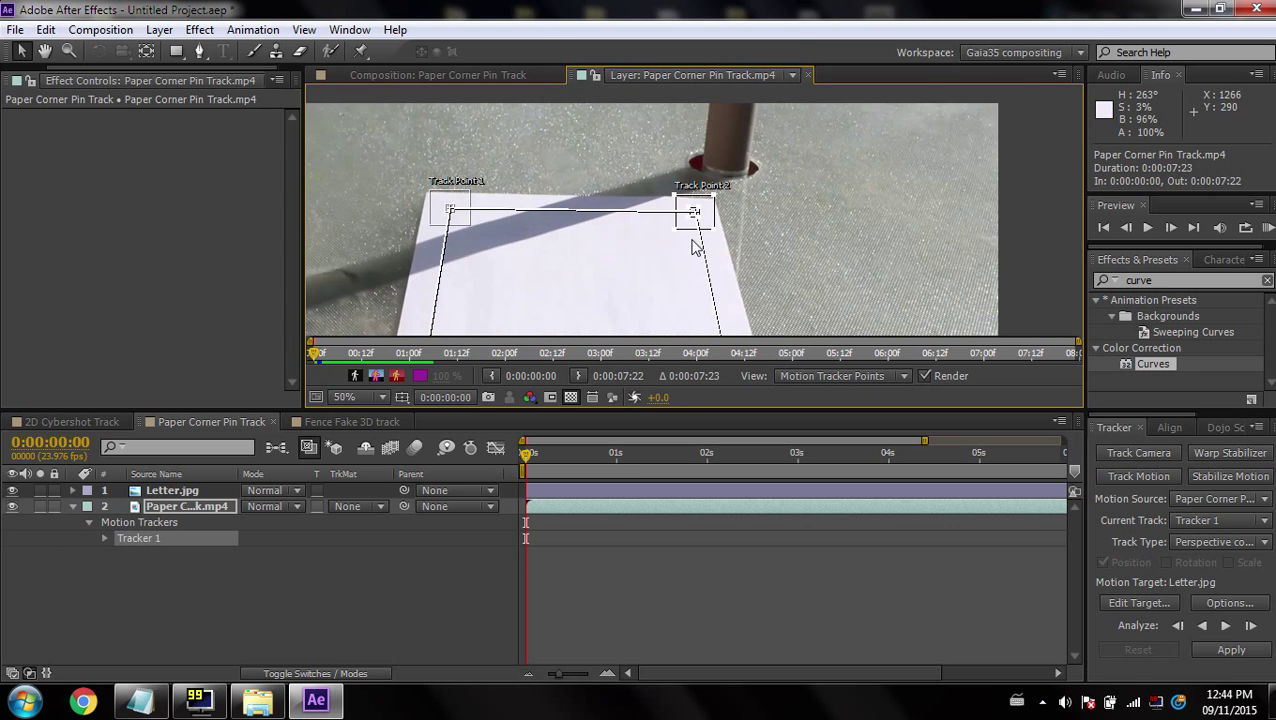
- Enlarge the search regions of Track Points 1 and 2 further to roughly match those of the two lower points
mouse_move(712, 232)
mouse_down()
mouse_move(735, 253)
mouse_move(728, 244)
mouse_up()
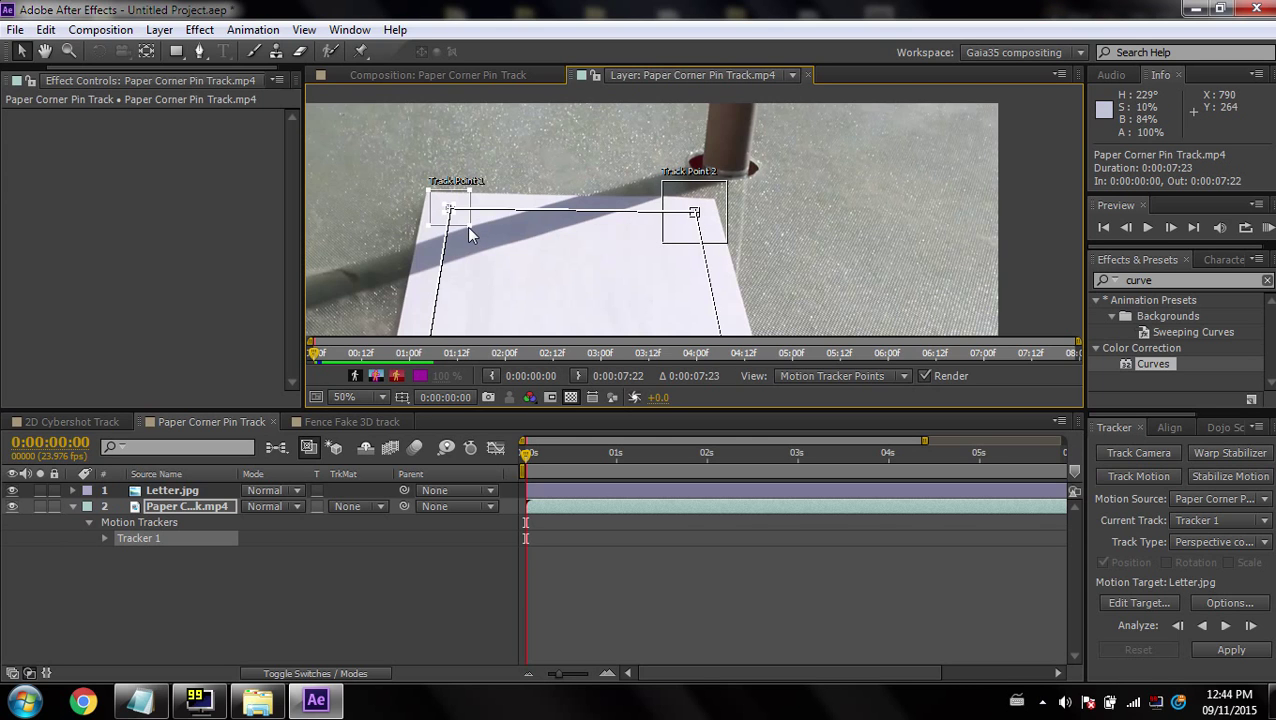
drag(467, 226, 481, 243)
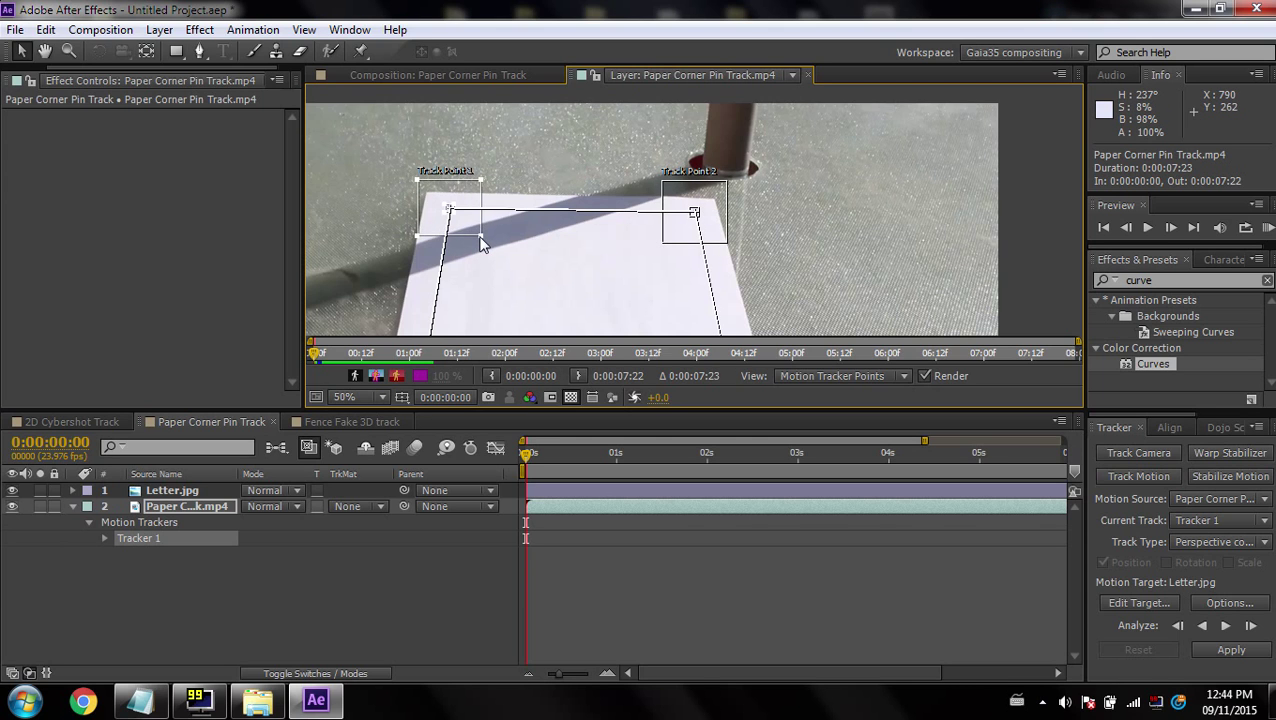
drag(578, 324, 548, 206)
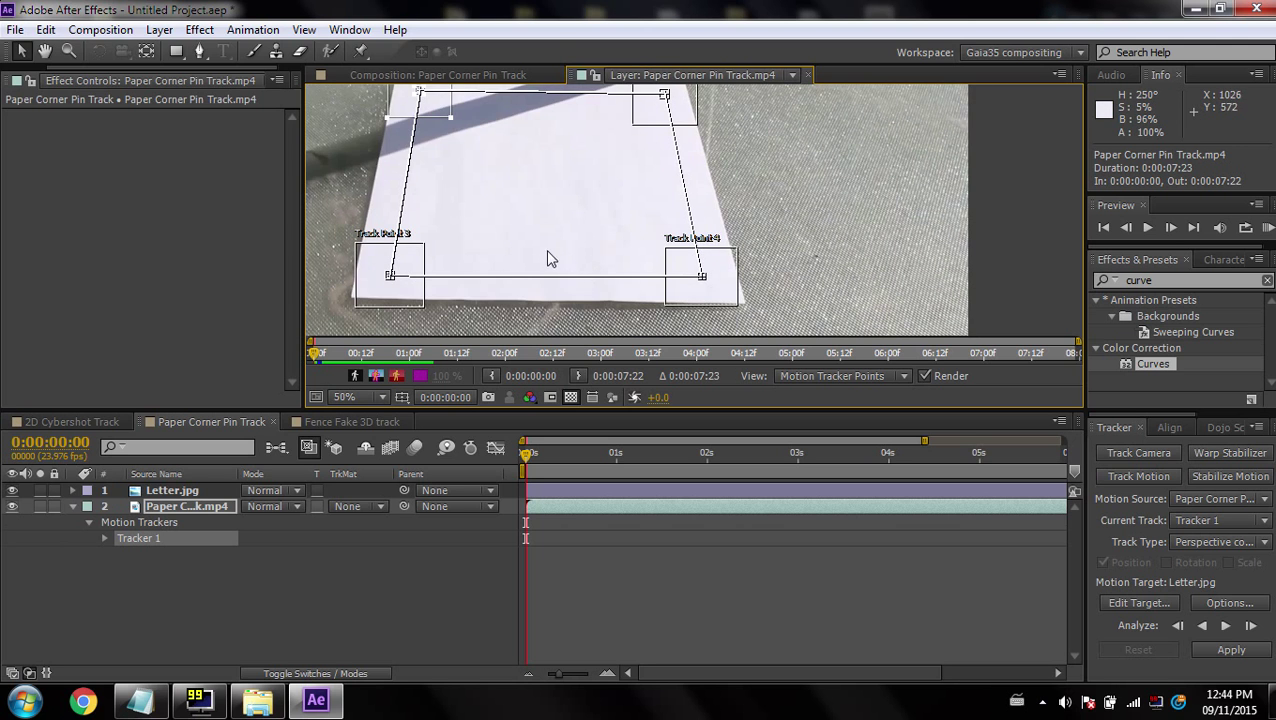
drag(547, 259, 592, 291)
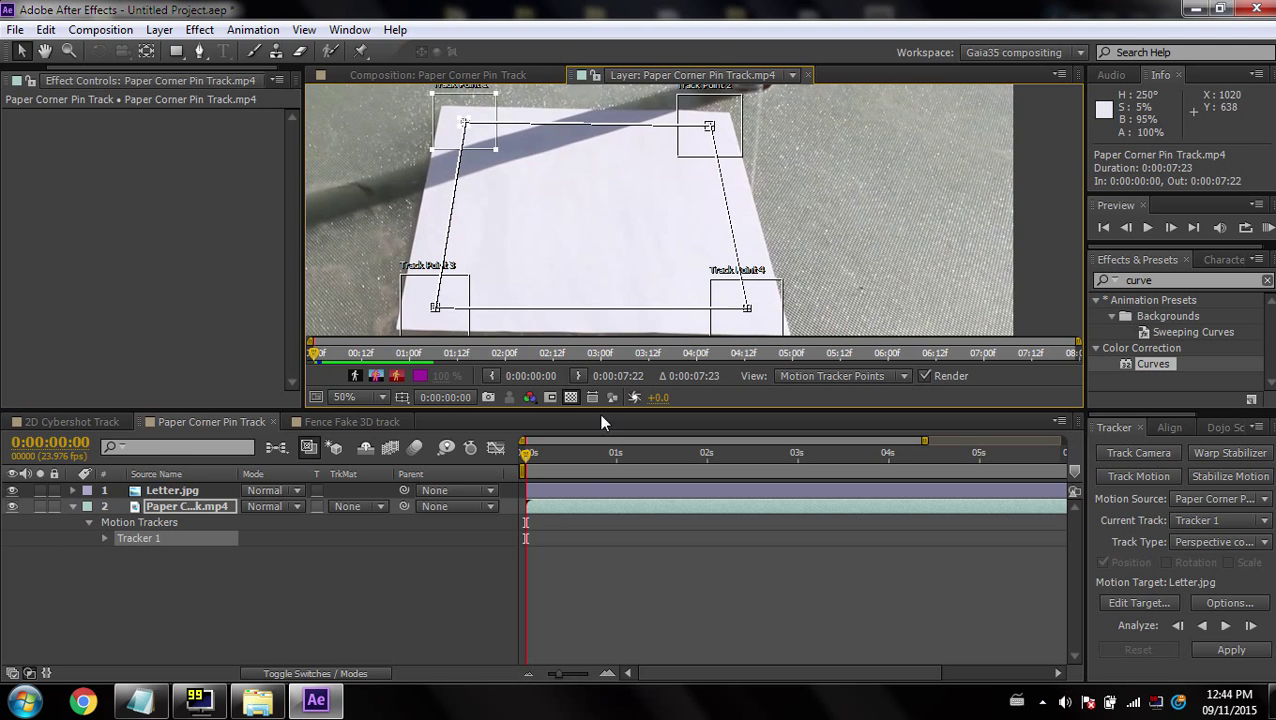
drag(598, 413, 595, 489)
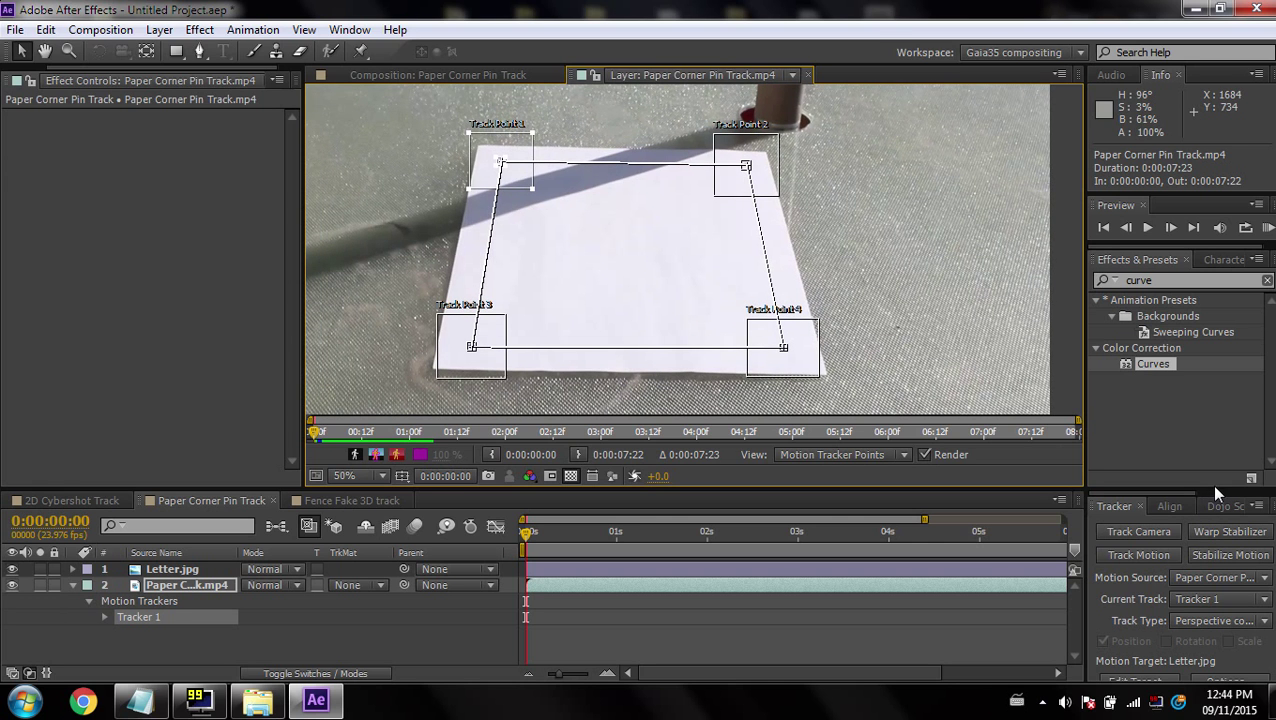
- Analyze the four track points forward one frame at a time from the first frame of the paper footage
drag(1214, 493, 1224, 455)
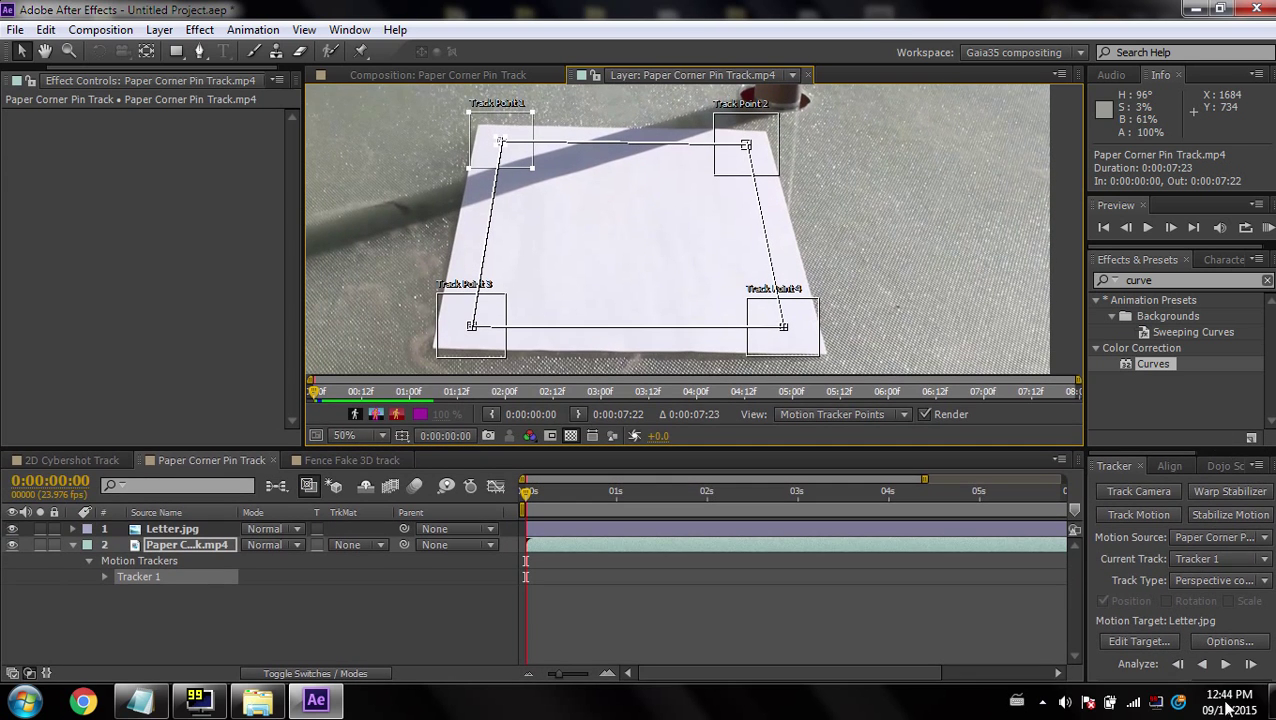
click(1251, 665)
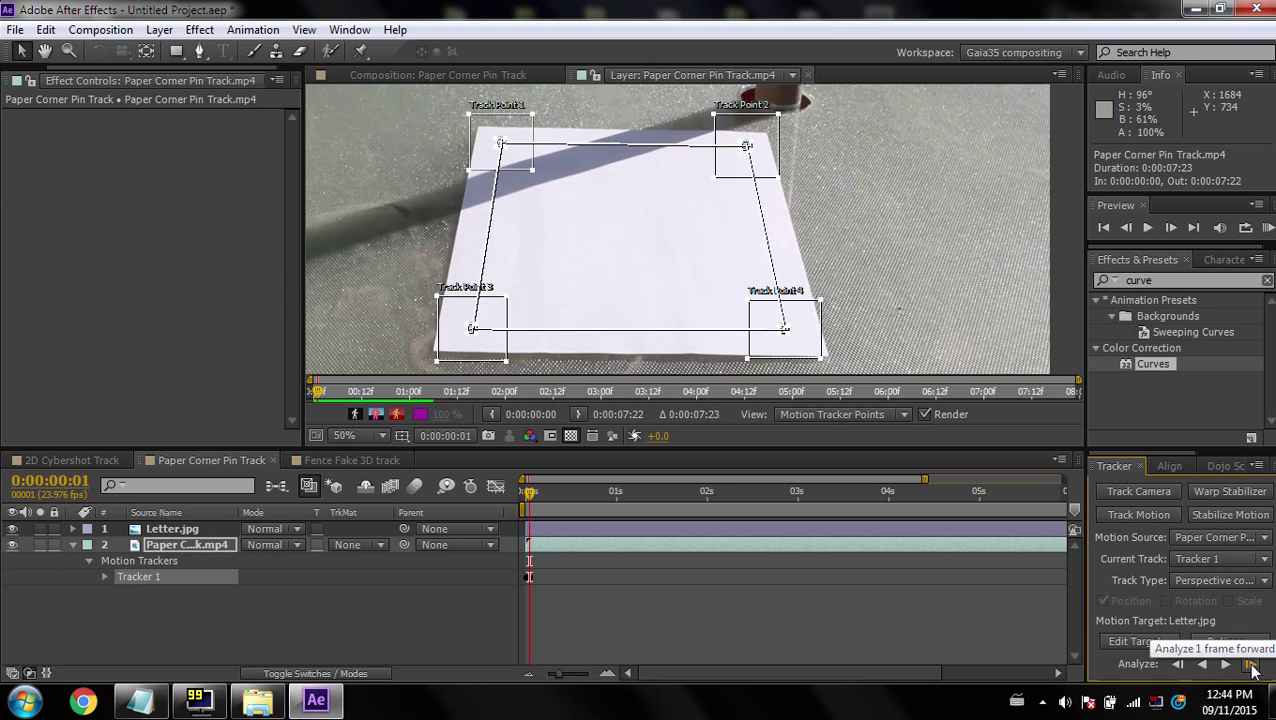
click(1251, 665)
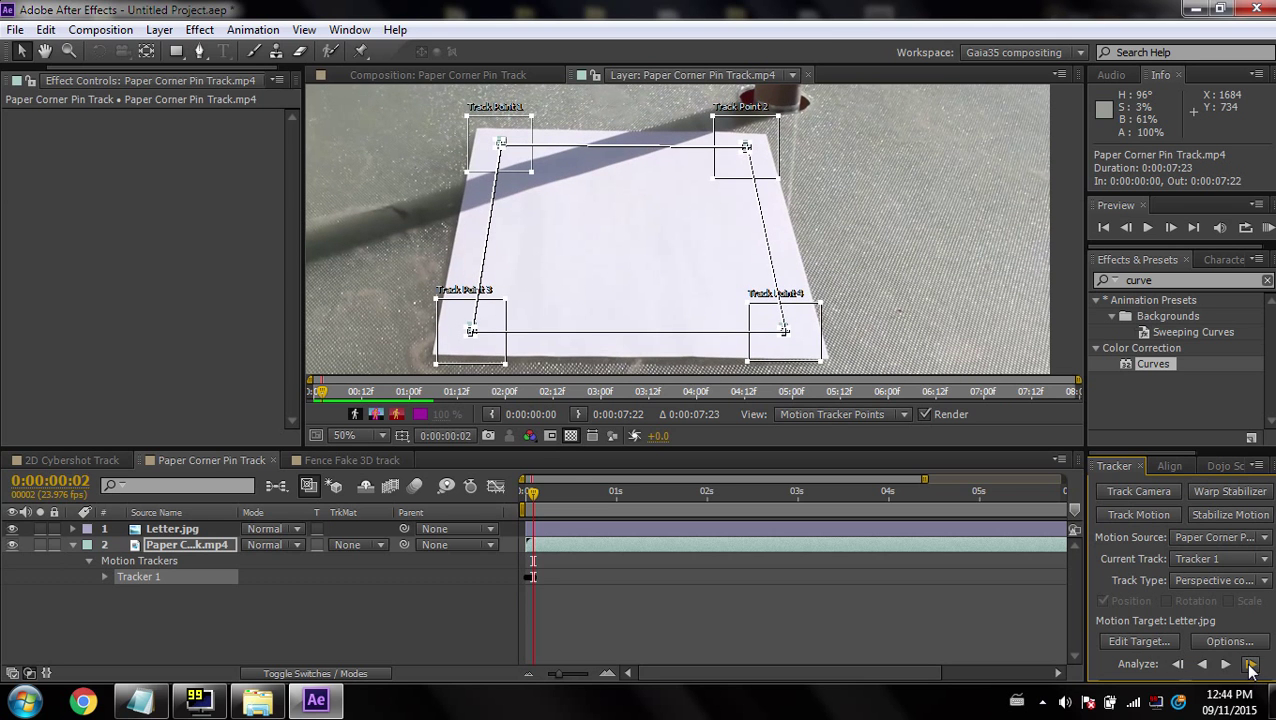
click(1251, 665)
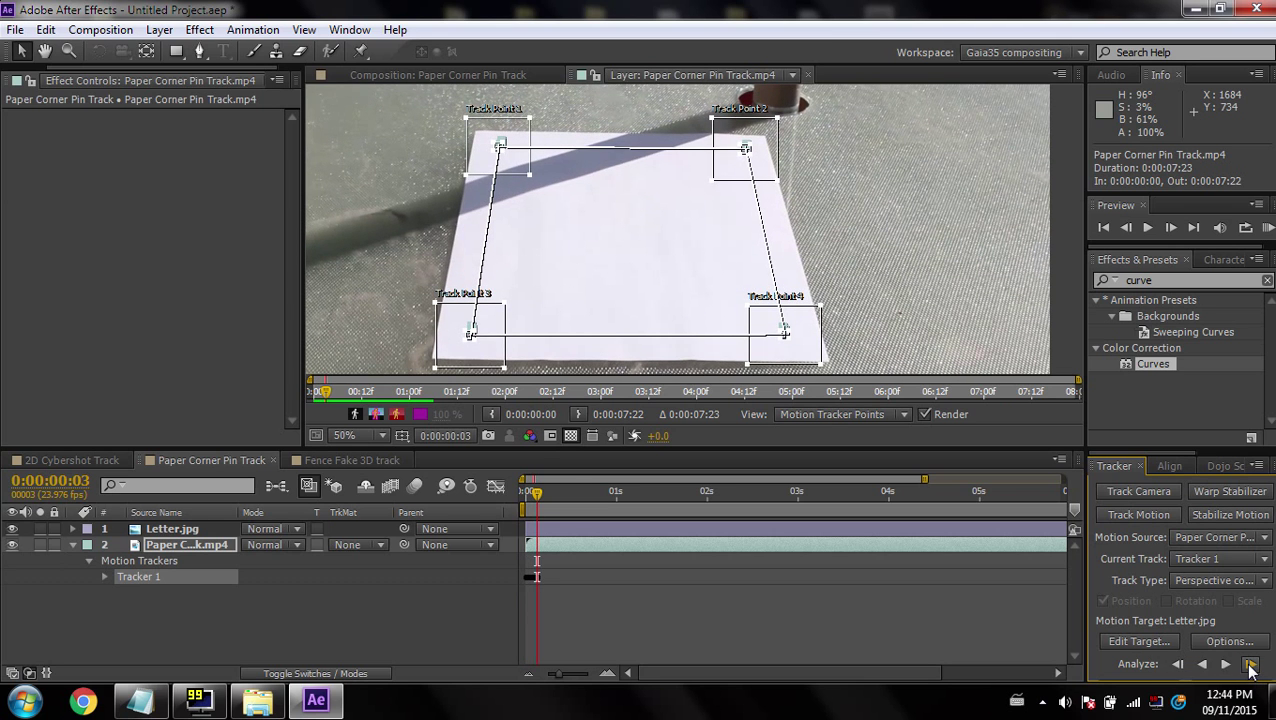
click(1251, 665)
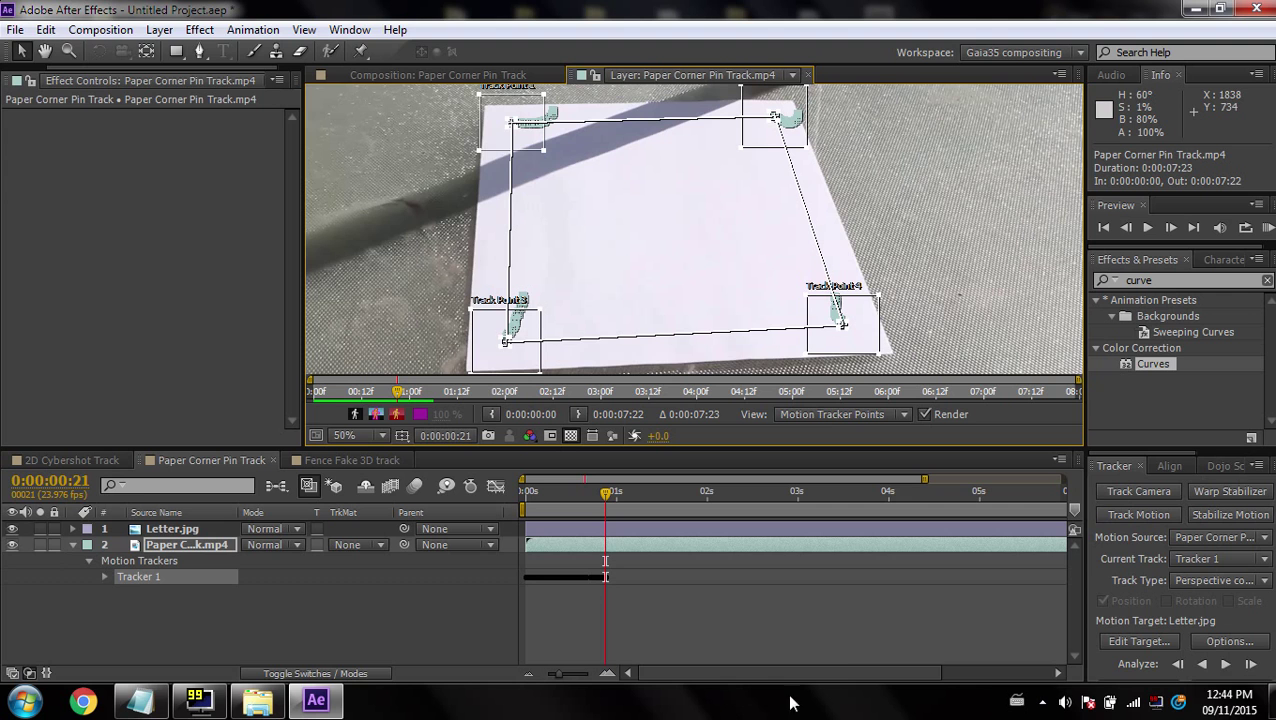
- Undo the first continuous analysis and rerun the forward tracking analysis of the paper through 0:00:07:00
click(1224, 666)
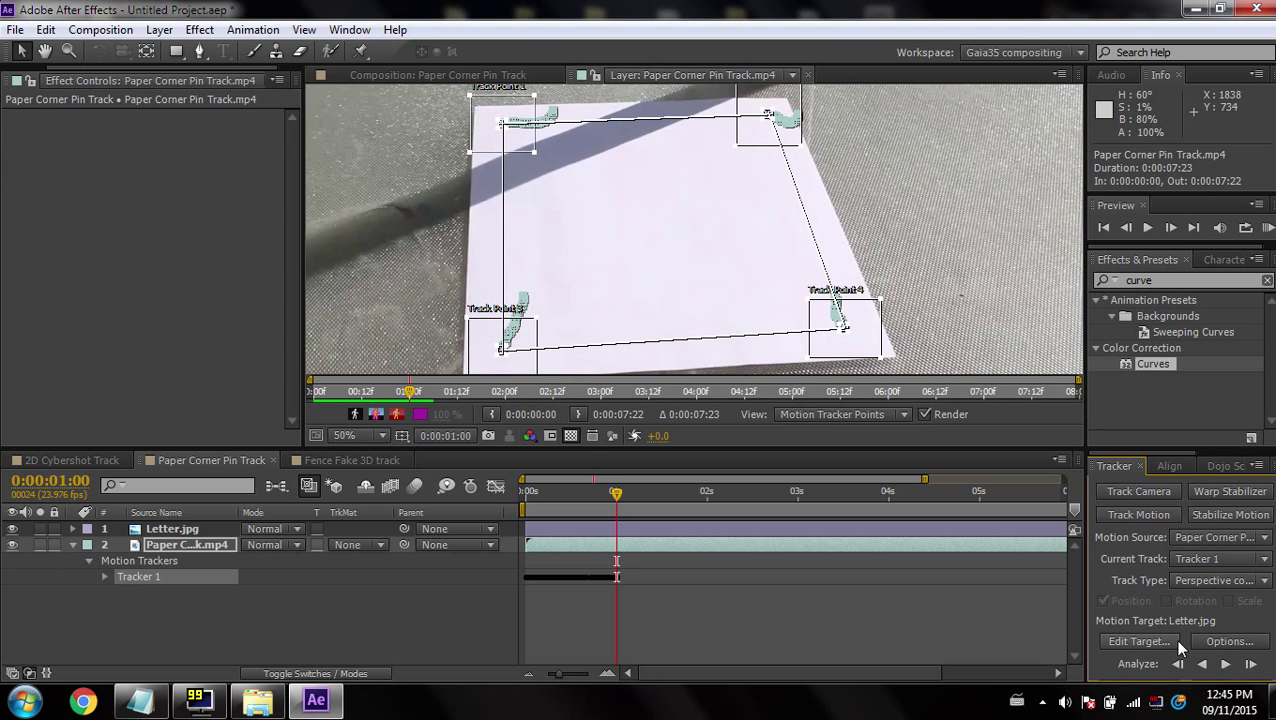
key(ctrl+z)
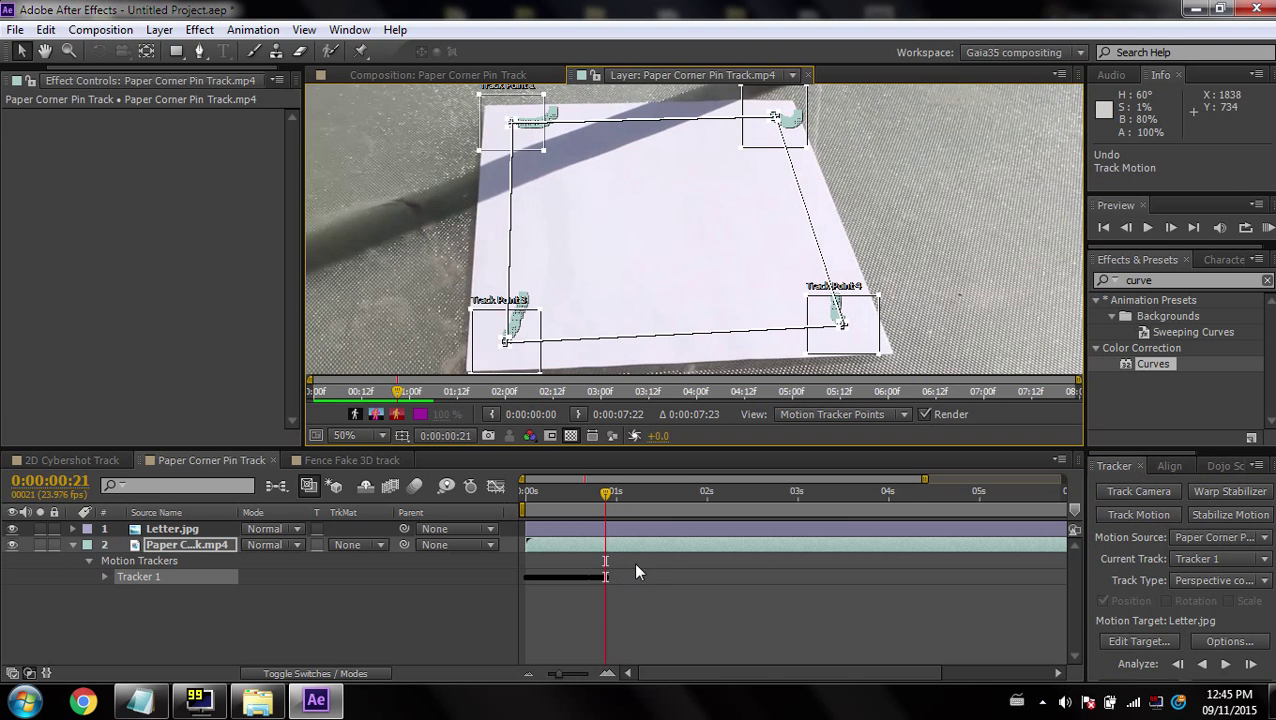
click(1230, 665)
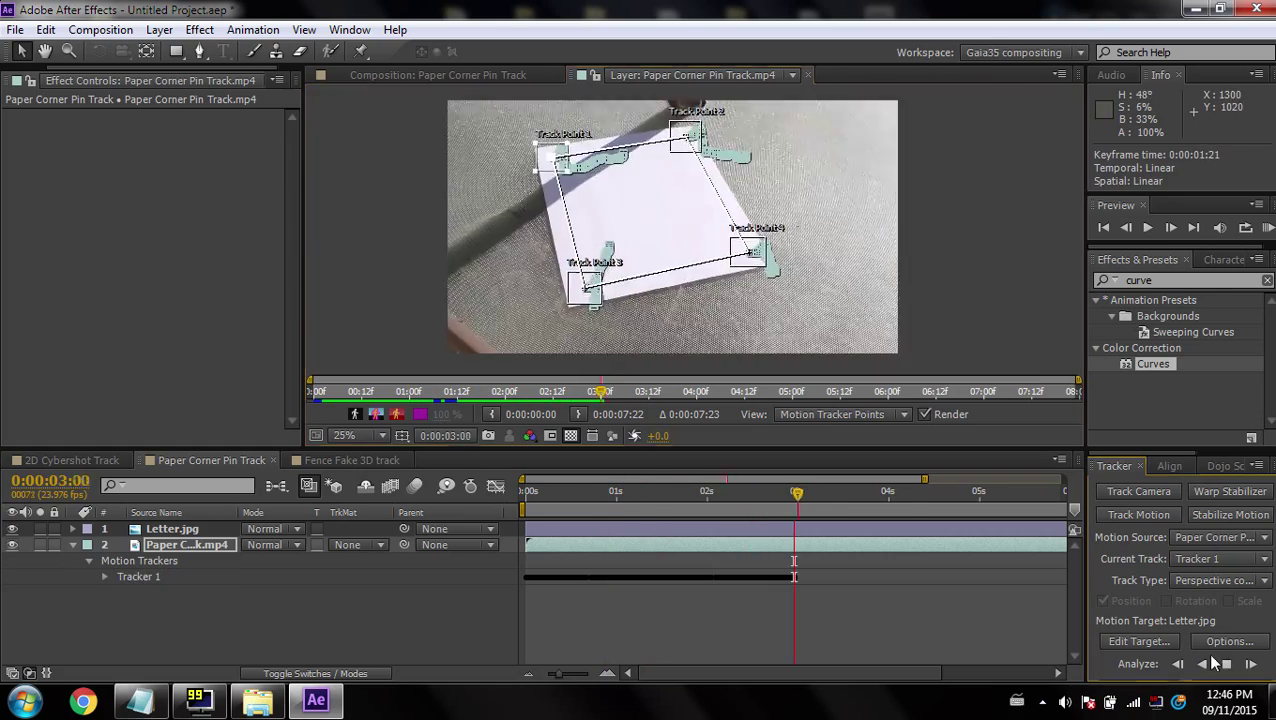
click(1226, 664)
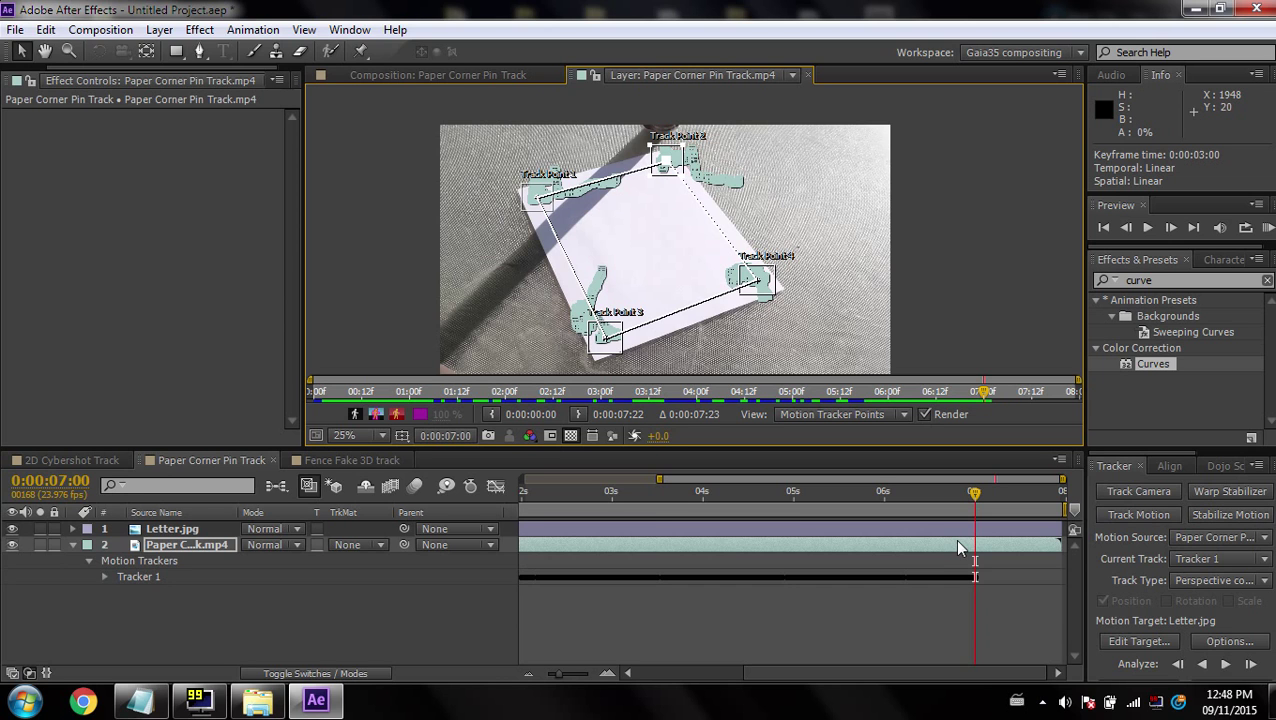
- Confirm Letter.jpg as the motion target and apply the perspective corner-pin tracking data to it
click(1146, 640)
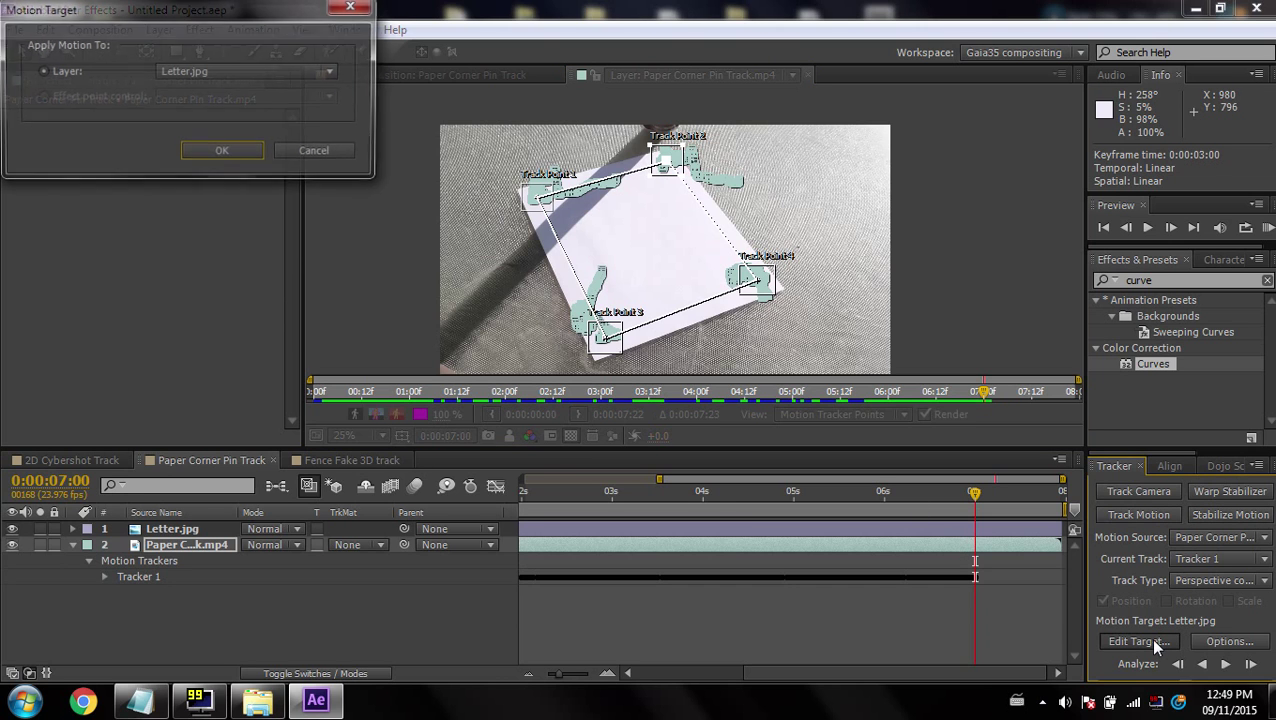
click(212, 151)
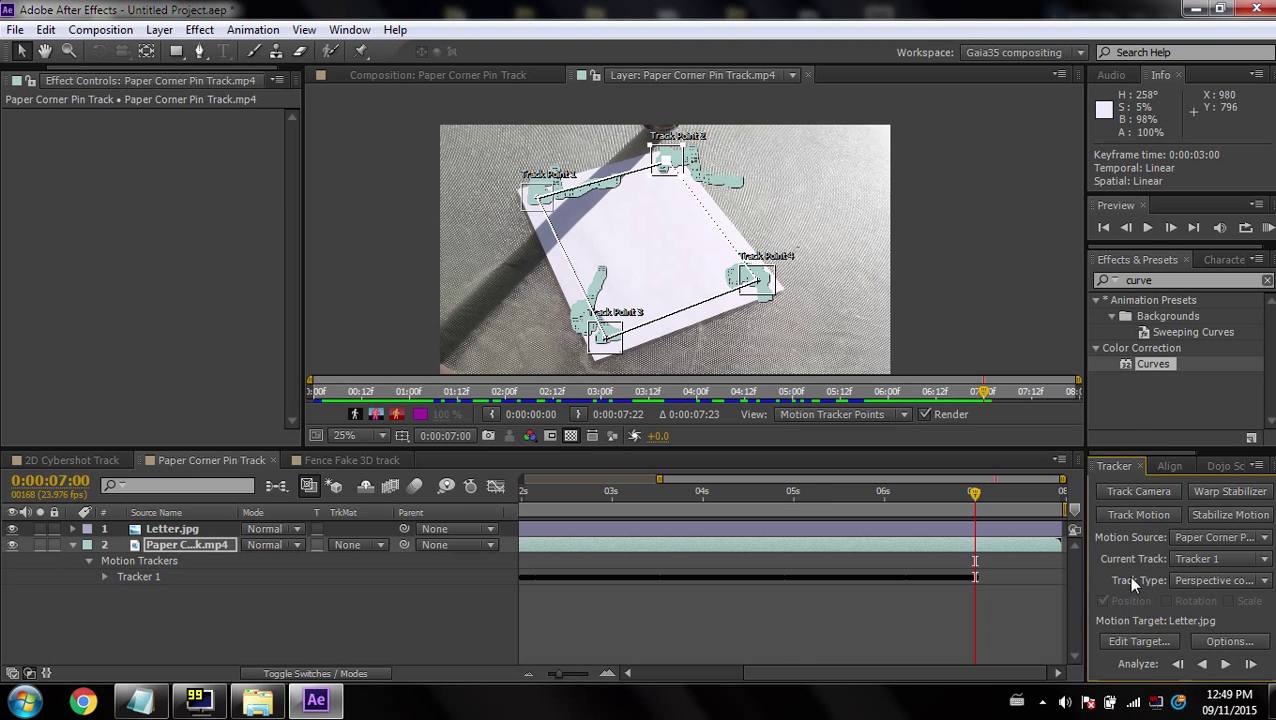
drag(1157, 447, 1155, 409)
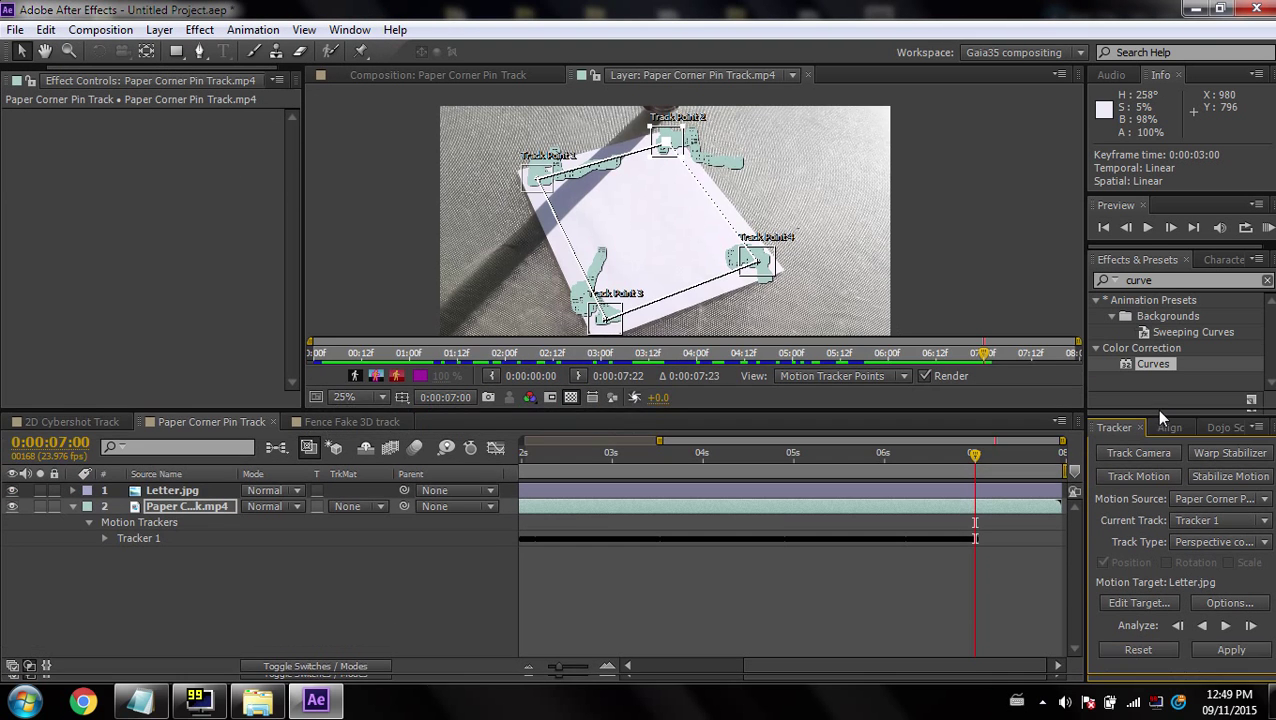
click(1231, 650)
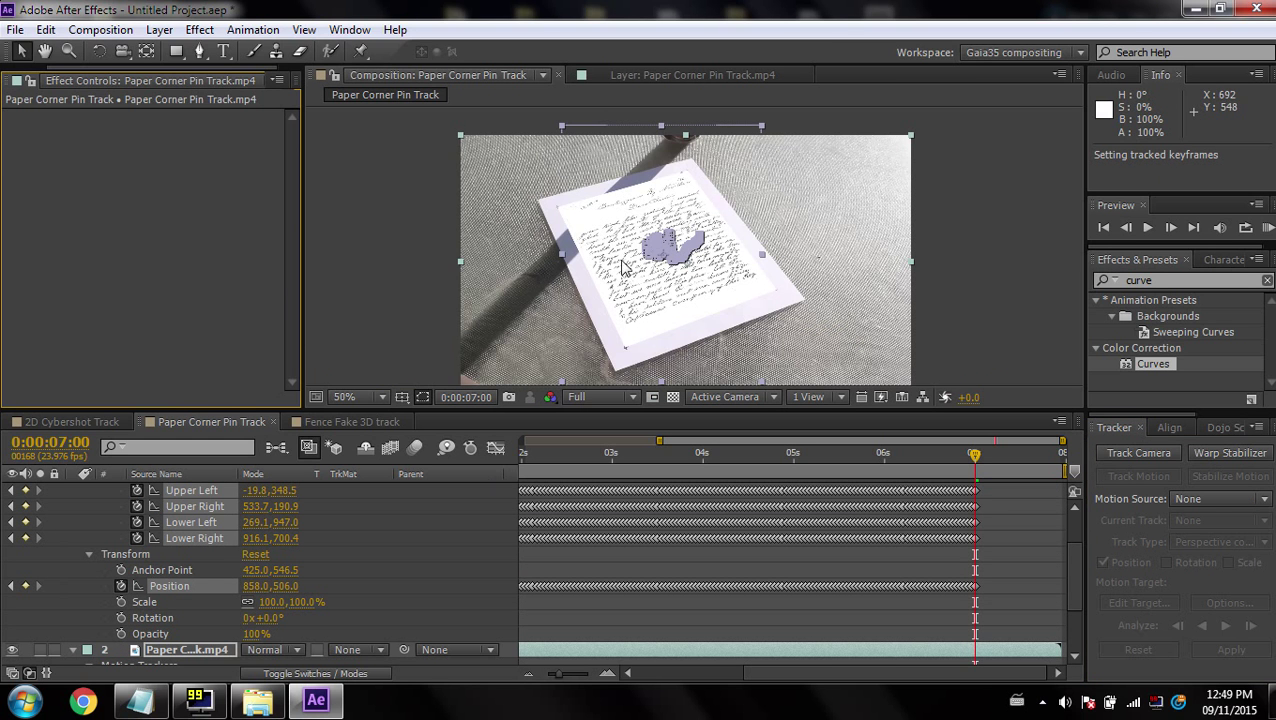
- Collapse the expanded layer properties and reveal only the Scale property of both layers
scroll(598, 278, up, 2)
scroll(599, 280, down, 2)
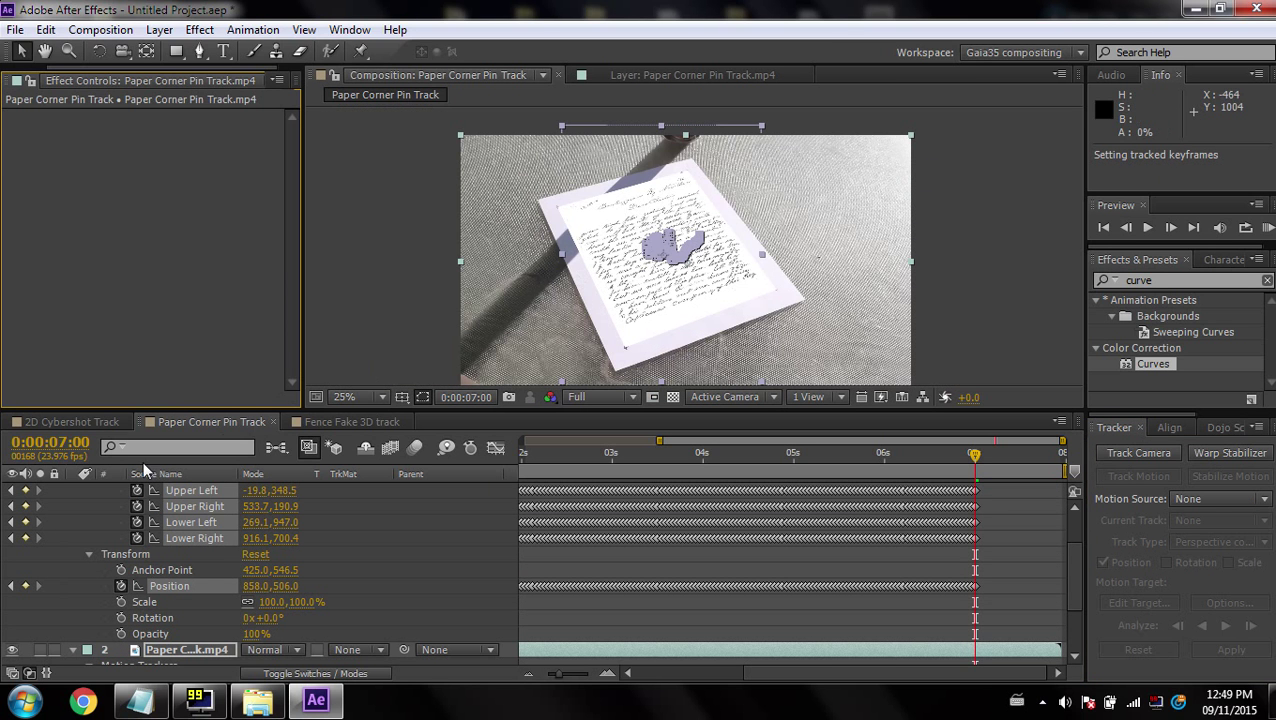
scroll(158, 517, up, 2)
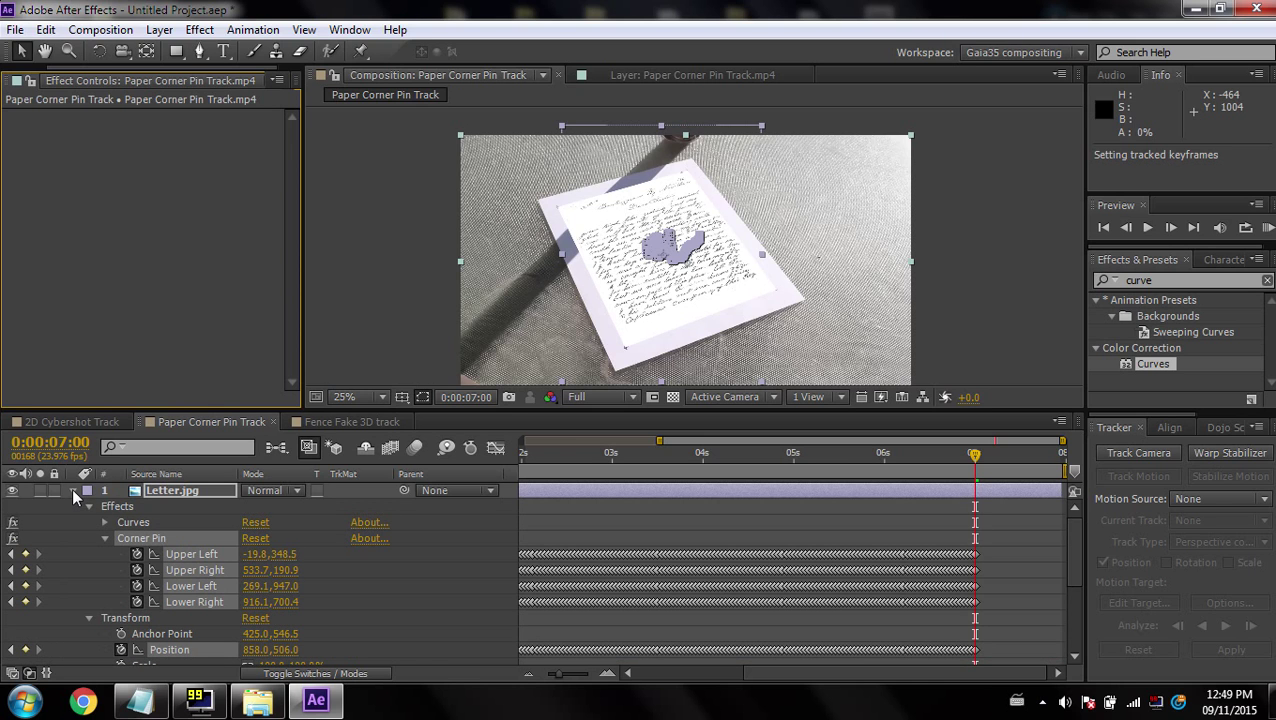
click(74, 490)
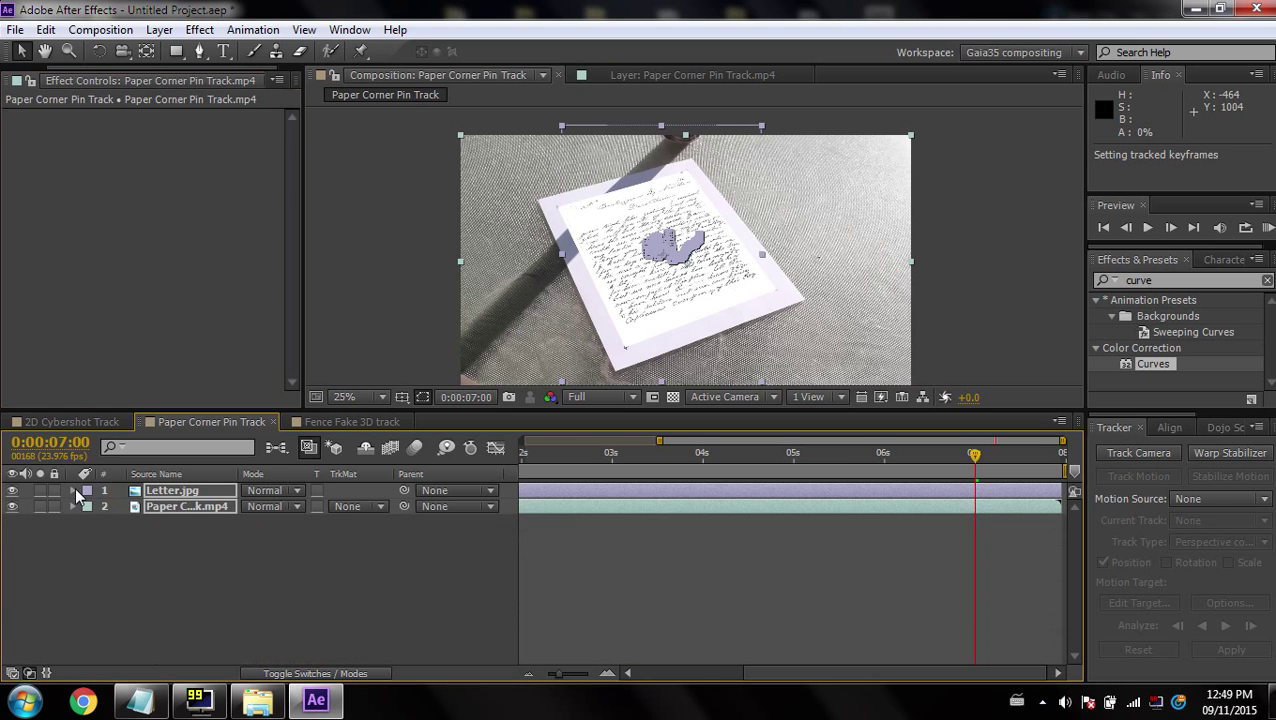
click(74, 490)
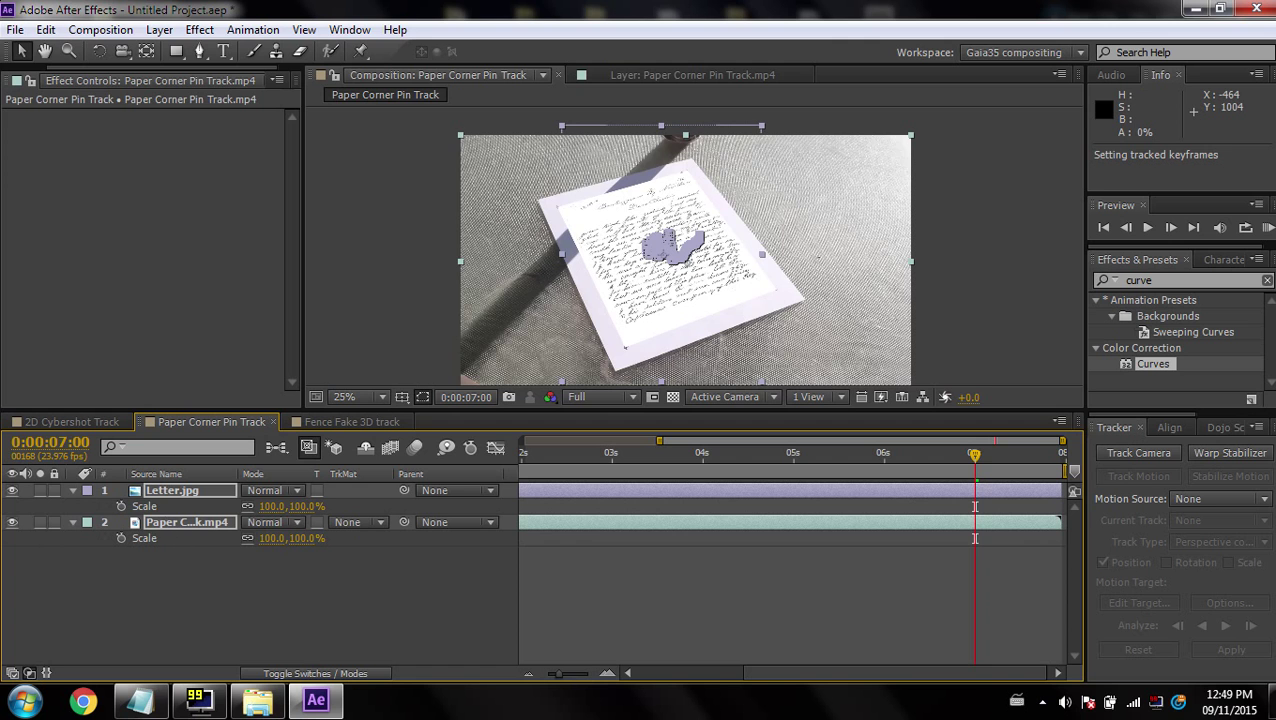
- Undo the trial scale change made with both layers selected, and scale only Letter.jpg to 104%
drag(310, 506, 367, 508)
key(ctrl+z)
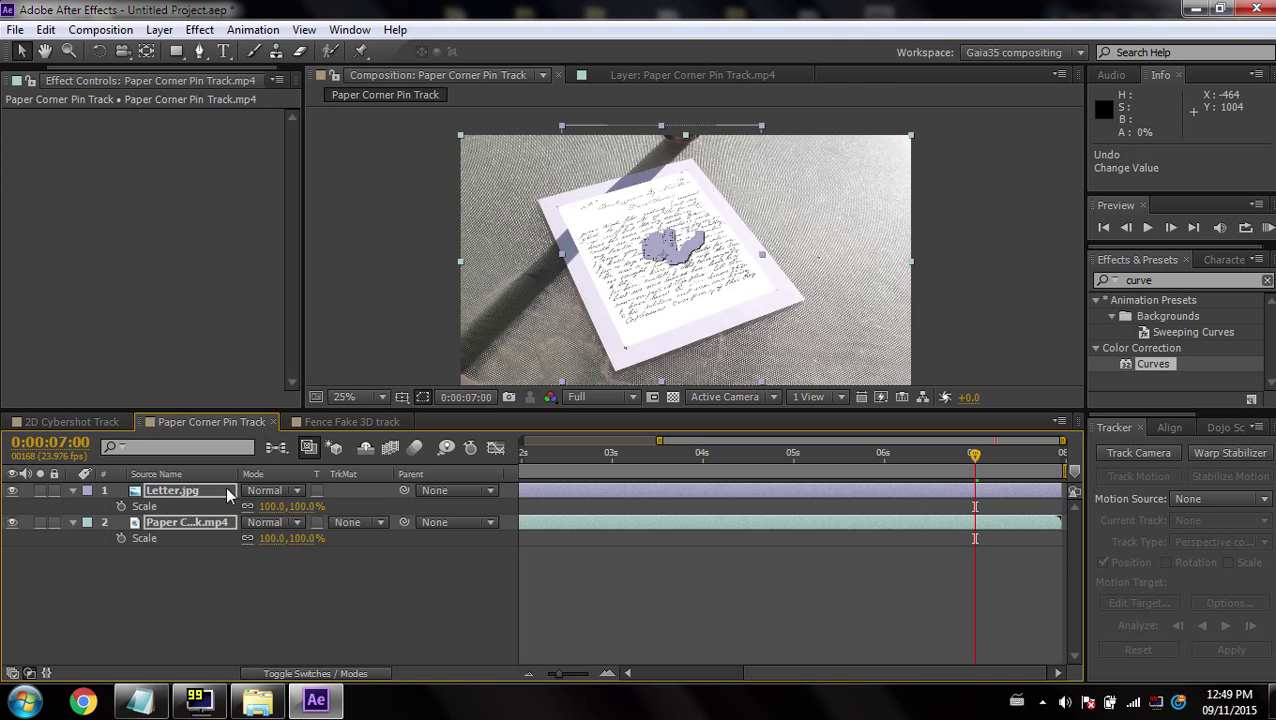
click(225, 487)
click(185, 651)
click(202, 490)
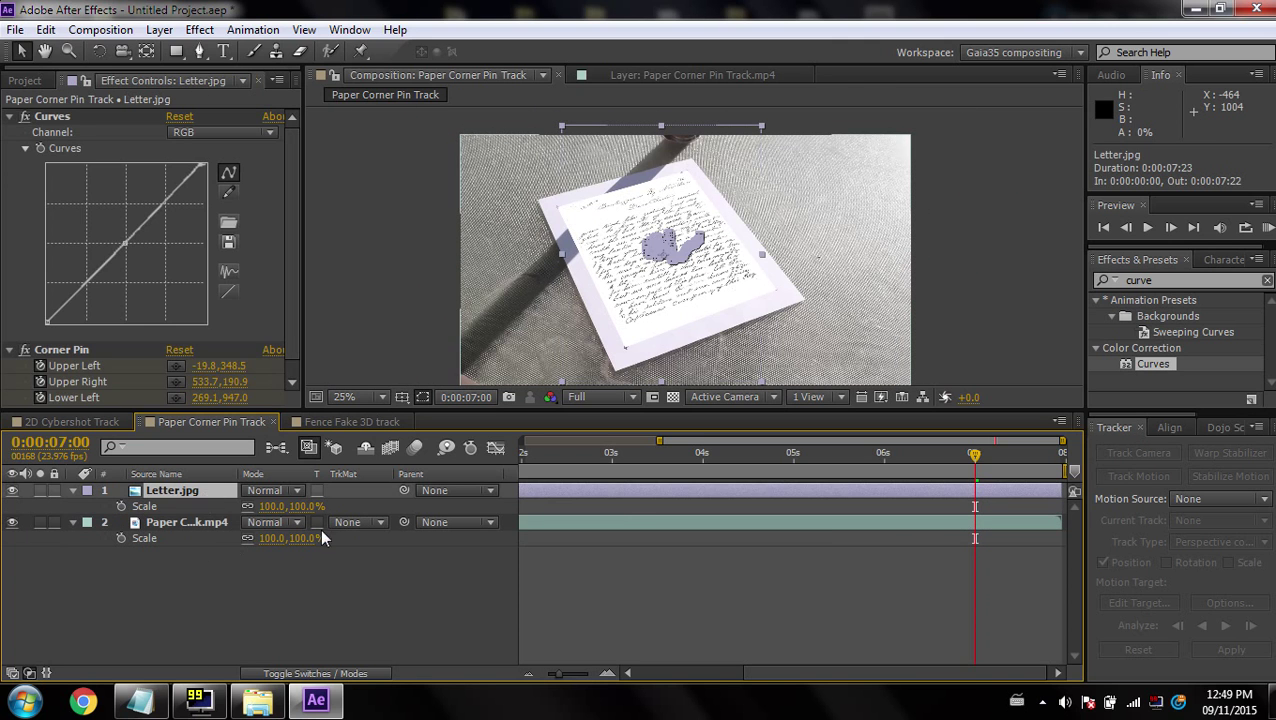
drag(307, 506, 316, 506)
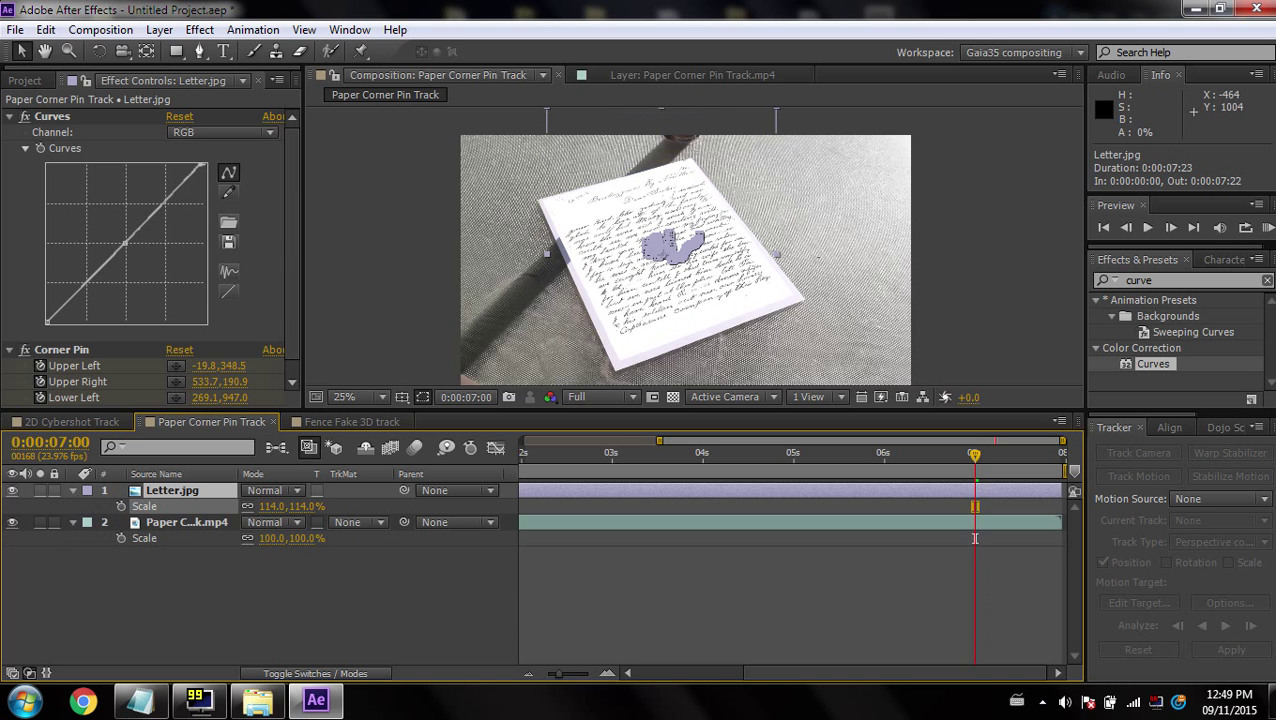
drag(316, 506, 311, 506)
- Set the Letter.jpg layer's blending mode to Multiply and inspect the handwriting where the shadow crosses the paper
scroll(537, 184, up, 2)
drag(537, 184, 699, 242)
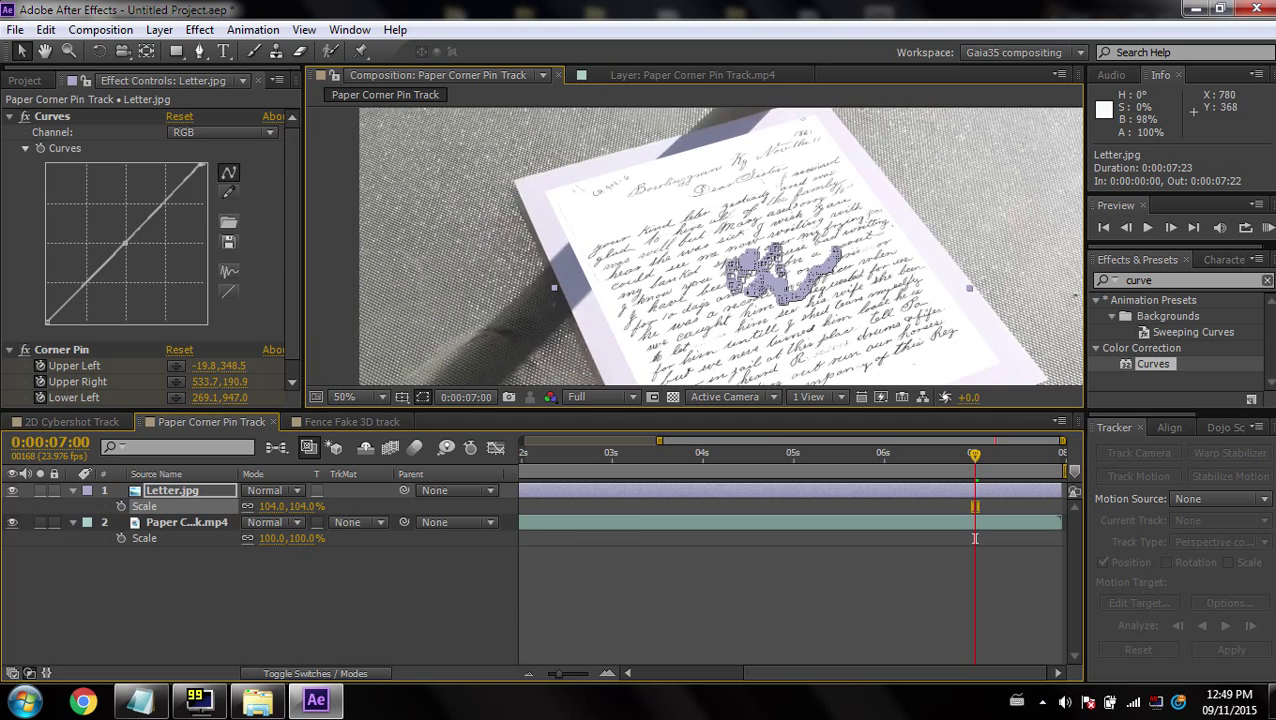
click(280, 491)
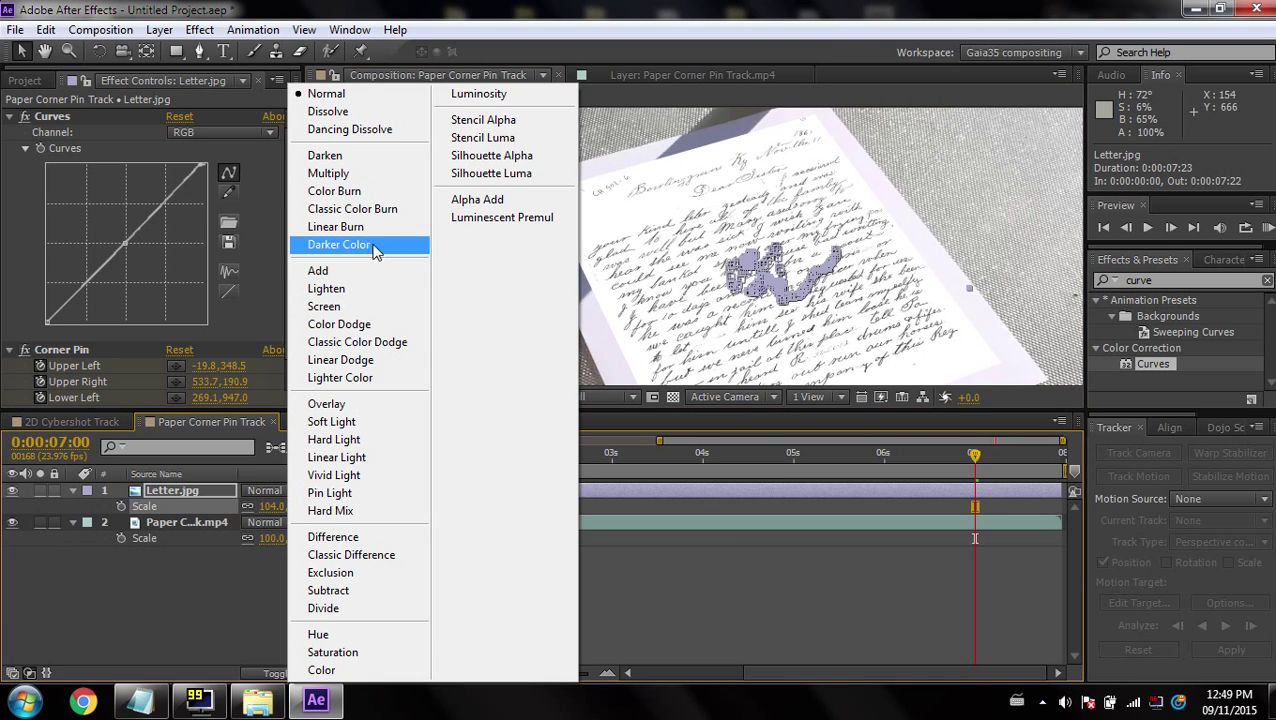
click(355, 175)
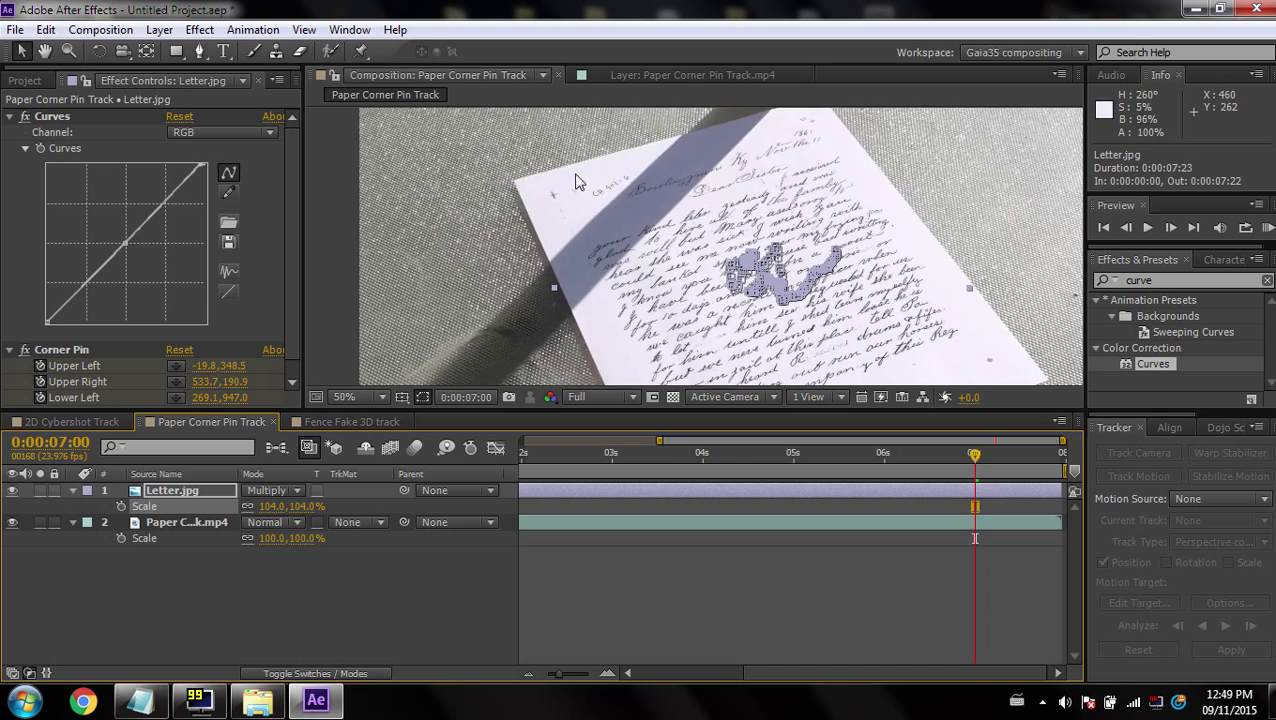
scroll(576, 181, up, 4)
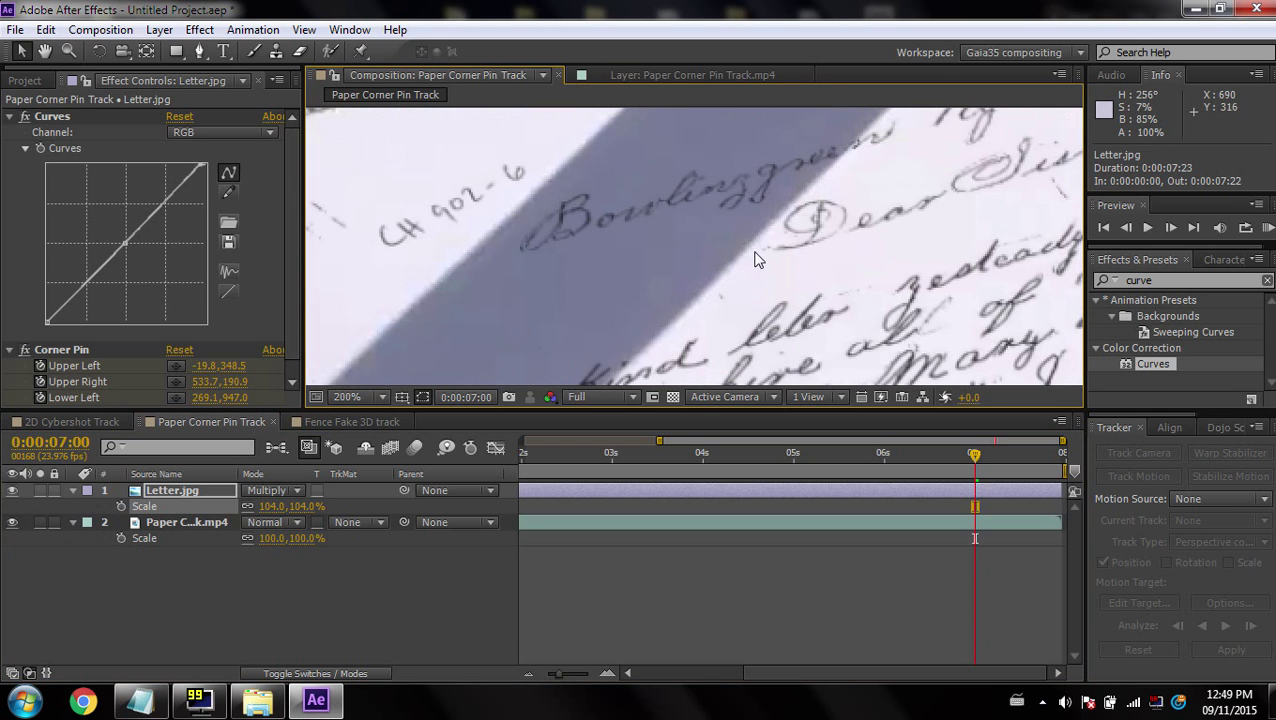
scroll(757, 259, down, 6)
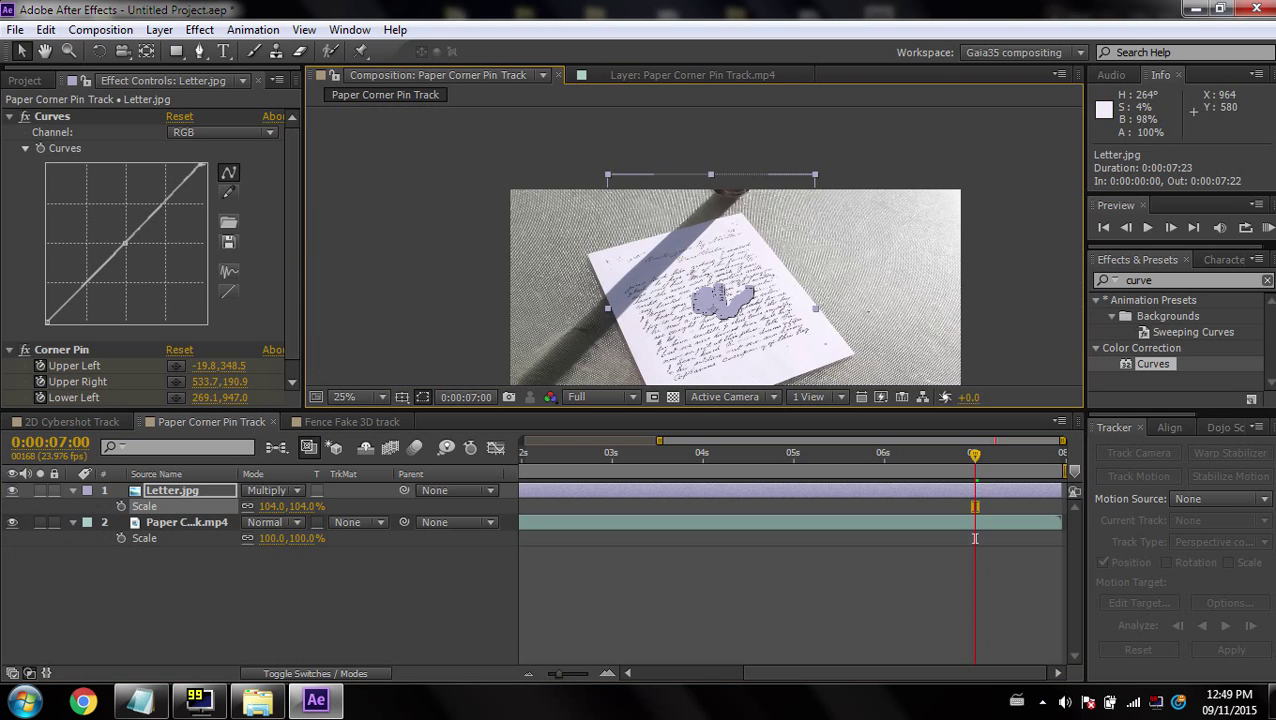
- Deselect the letter layer and scrub between about 2 and 3 seconds to check how it follows the paper
click(970, 216)
click(595, 456)
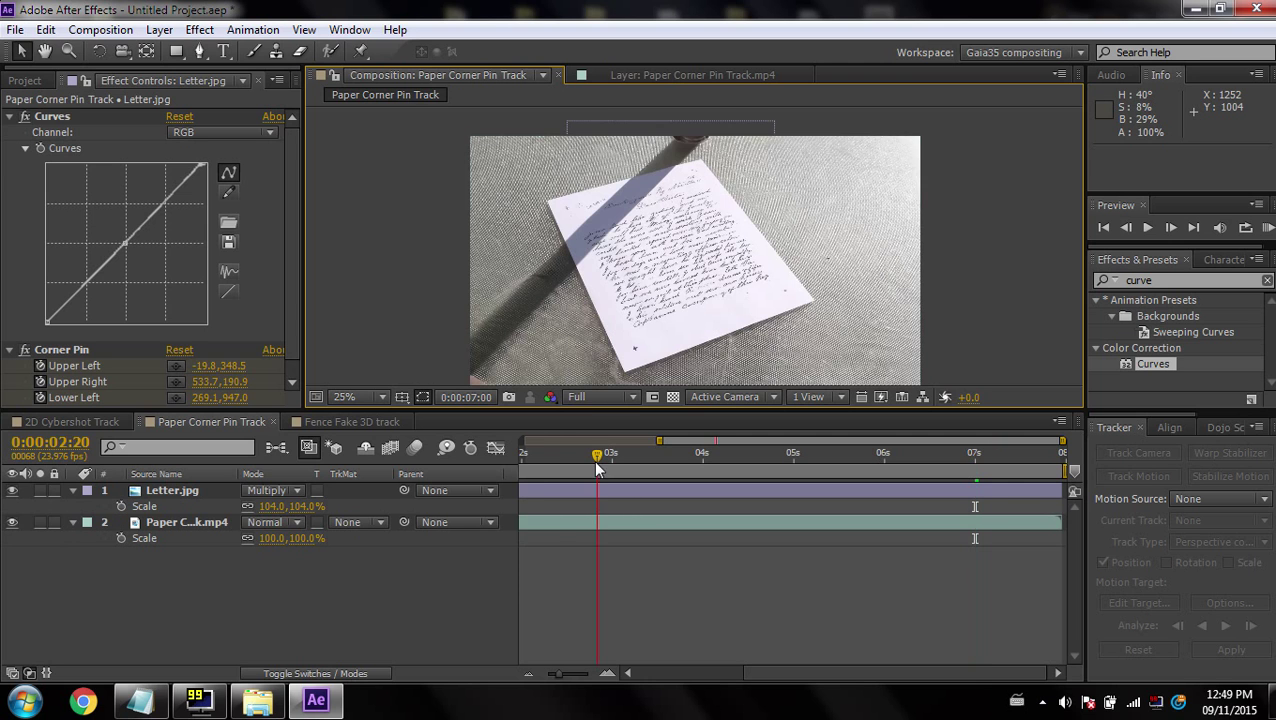
drag(595, 456, 544, 457)
click(600, 396)
click(604, 467)
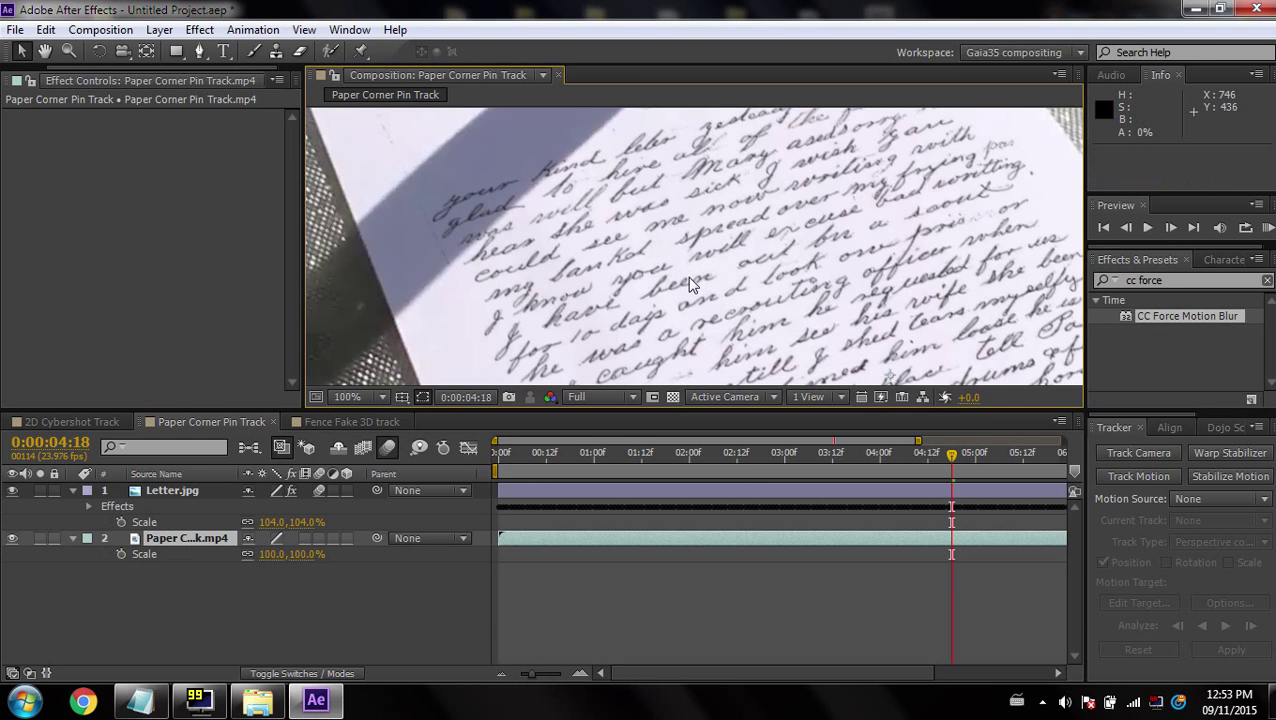
- Consult the video outline in the Notepad notes, return to After Effects and show the project's item list
scroll(687, 276, down, 2)
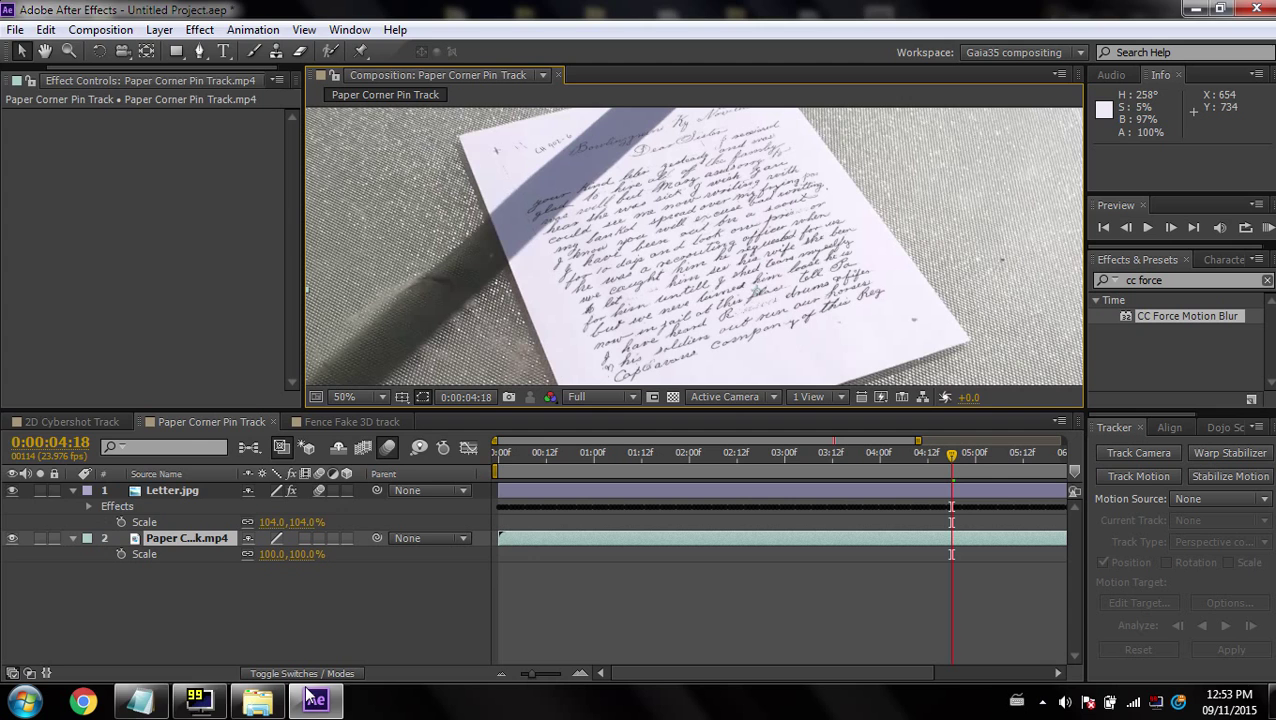
click(140, 700)
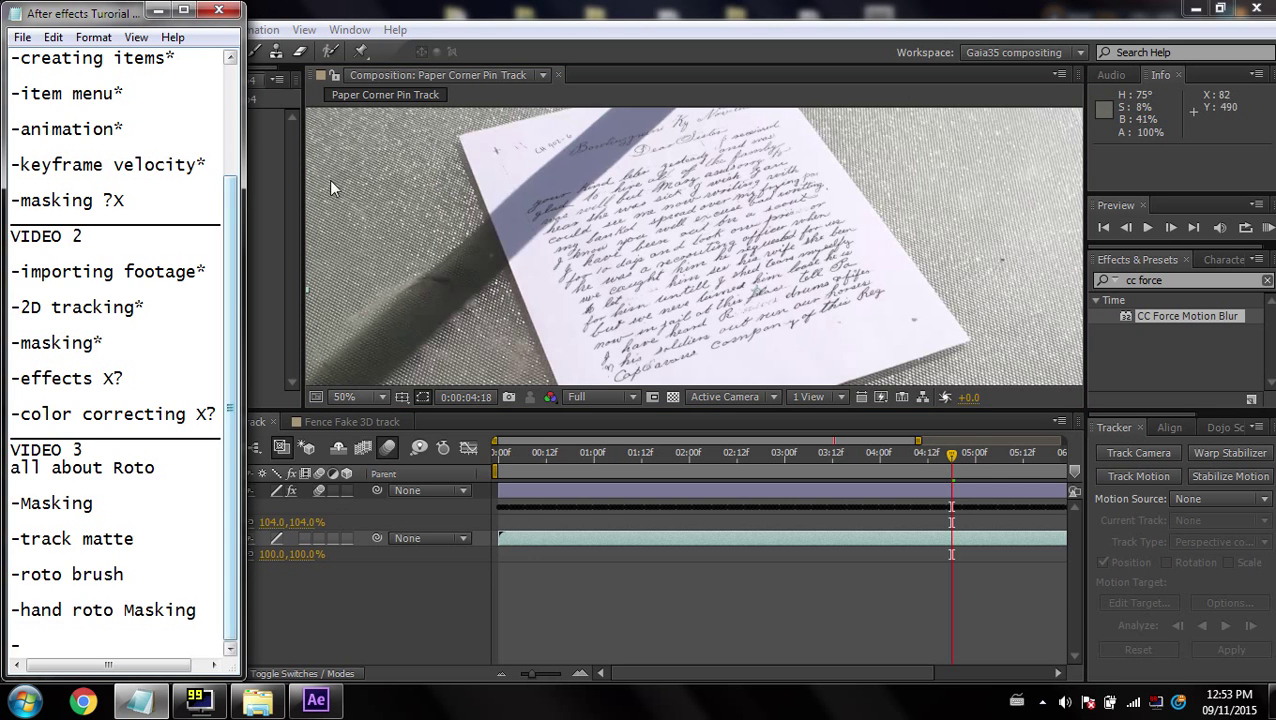
click(157, 10)
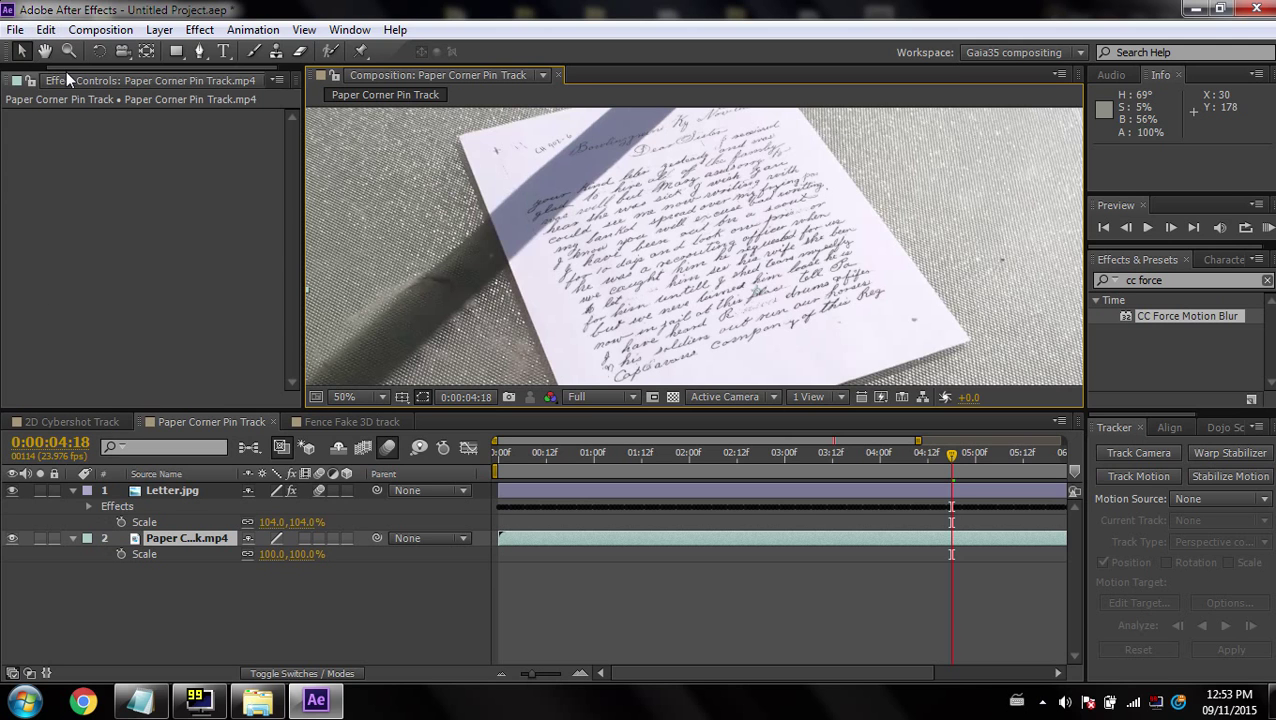
drag(66, 70, 18, 69)
click(16, 79)
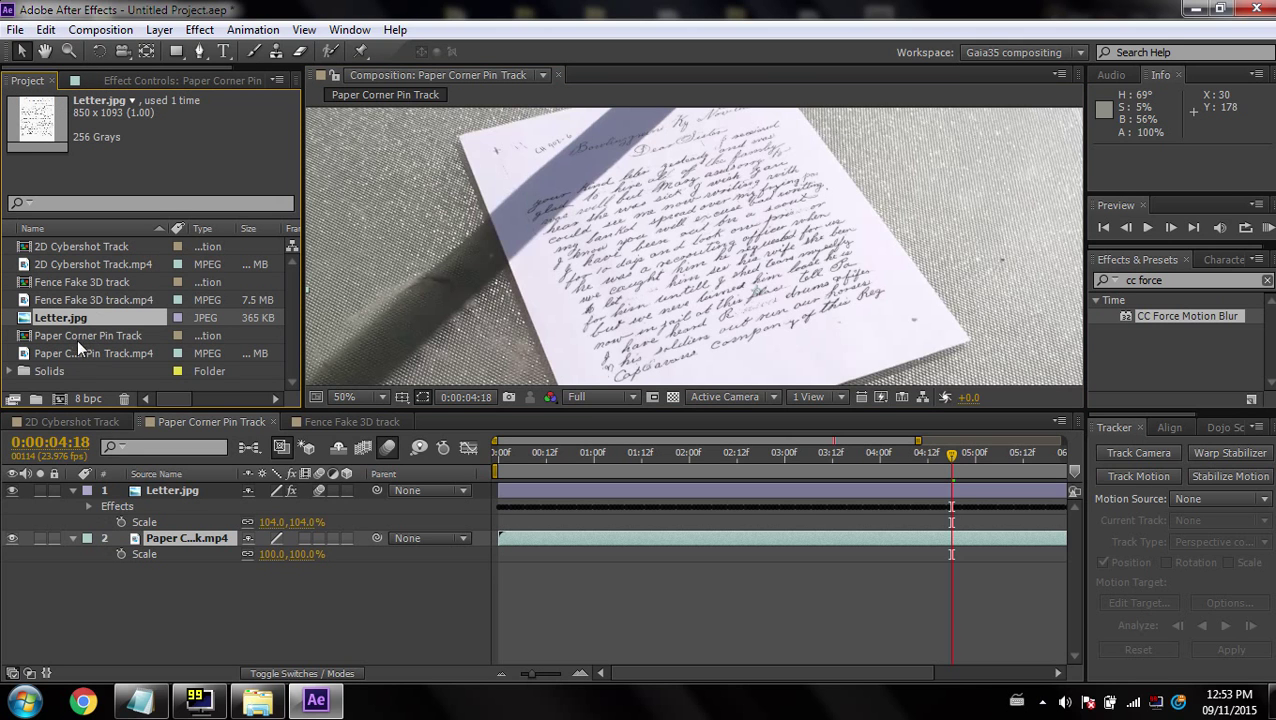
- Preview the Fence Fake 3D track composition from near its start and return to the Paper Corner Pin Track composition
click(370, 421)
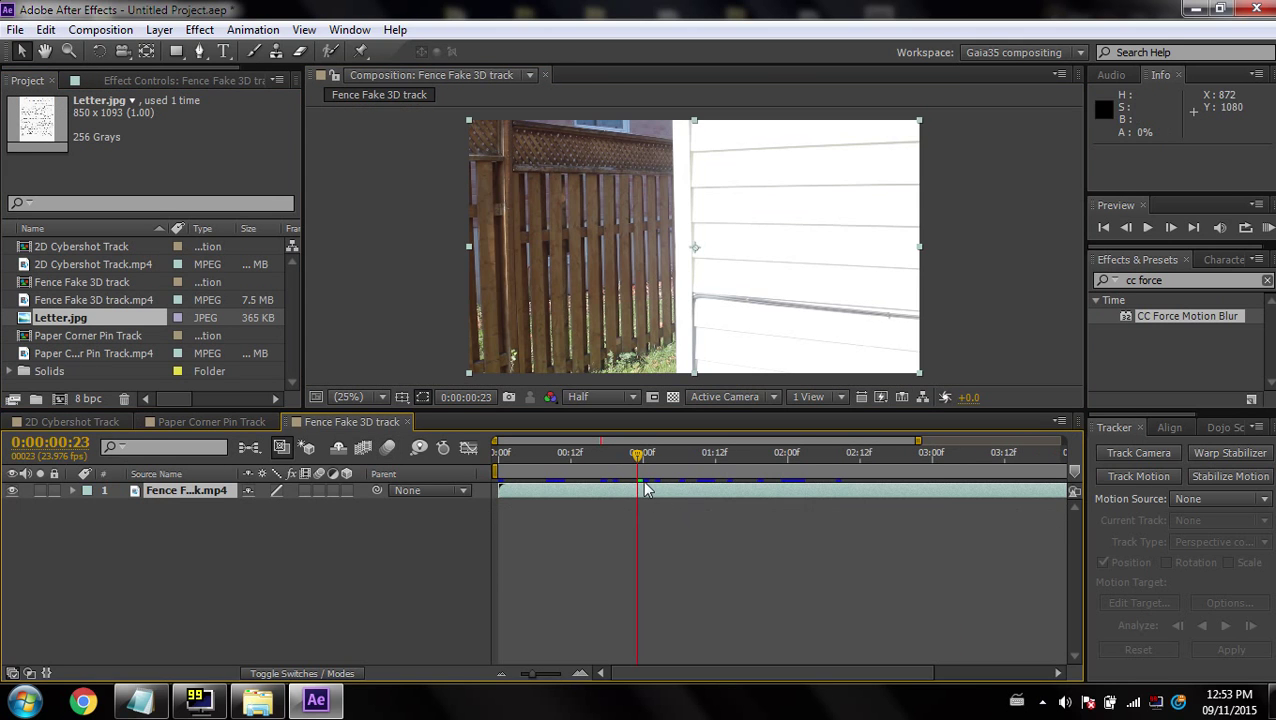
click(564, 459)
drag(556, 459, 505, 456)
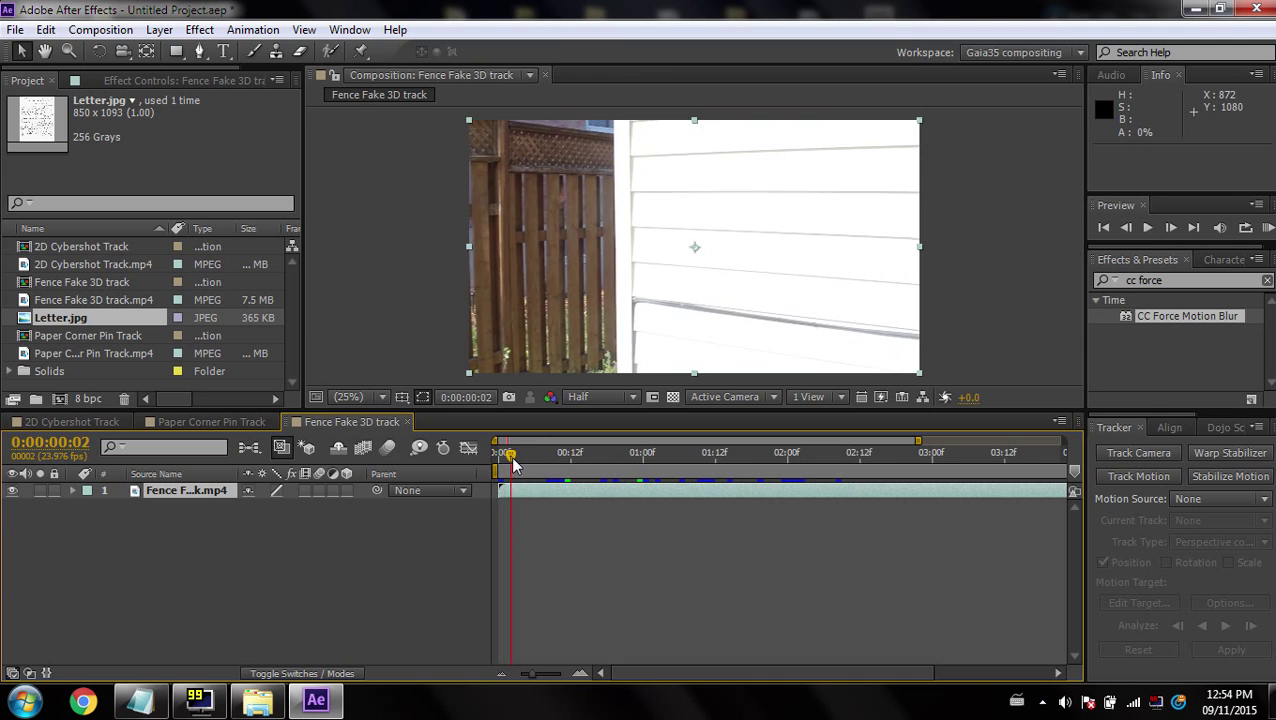
key(space)
key(space)
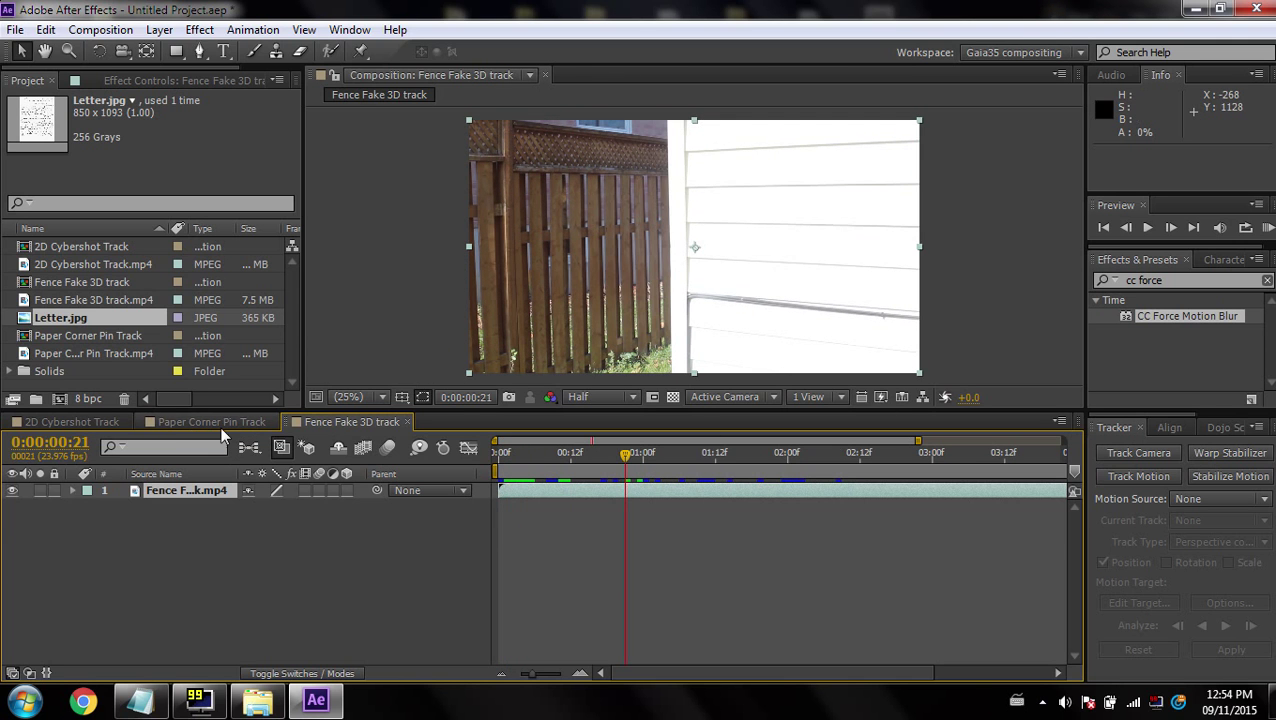
click(182, 422)
scroll(545, 285, down, 2)
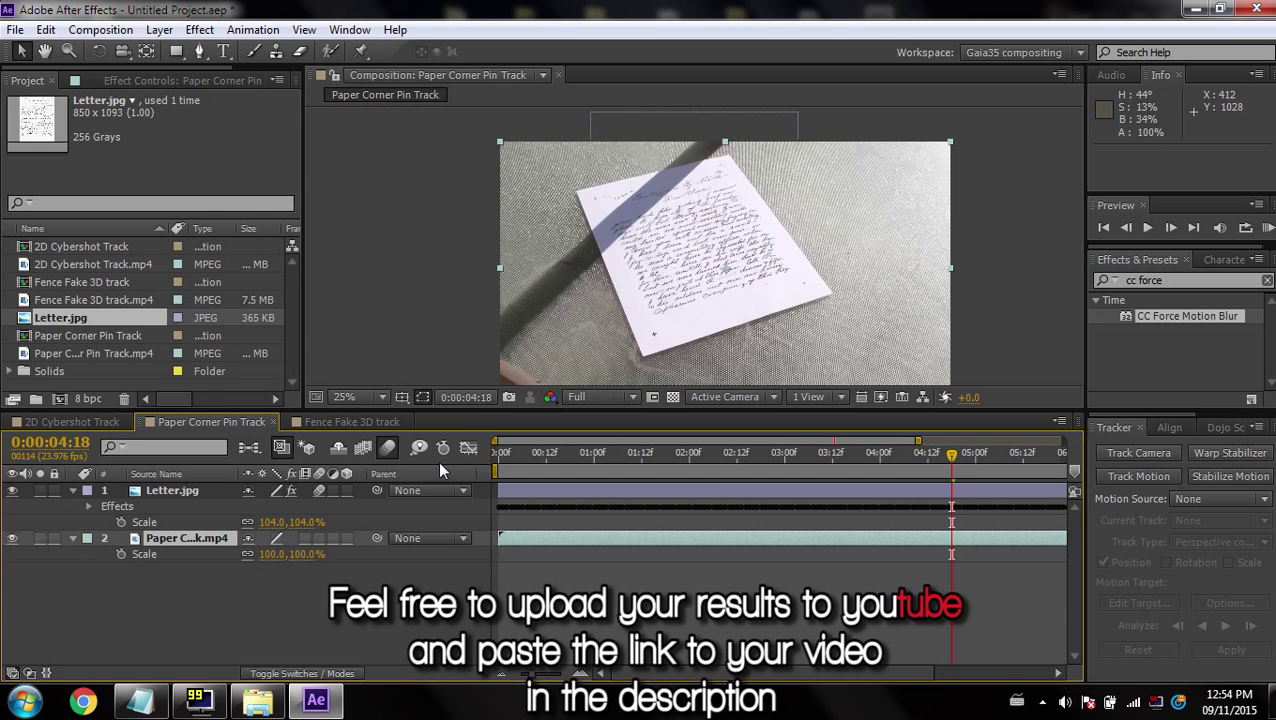
- Show the 2D Cybershot Track composition and run a RAM preview of the Cybershot title from 0:00:00:22
click(115, 421)
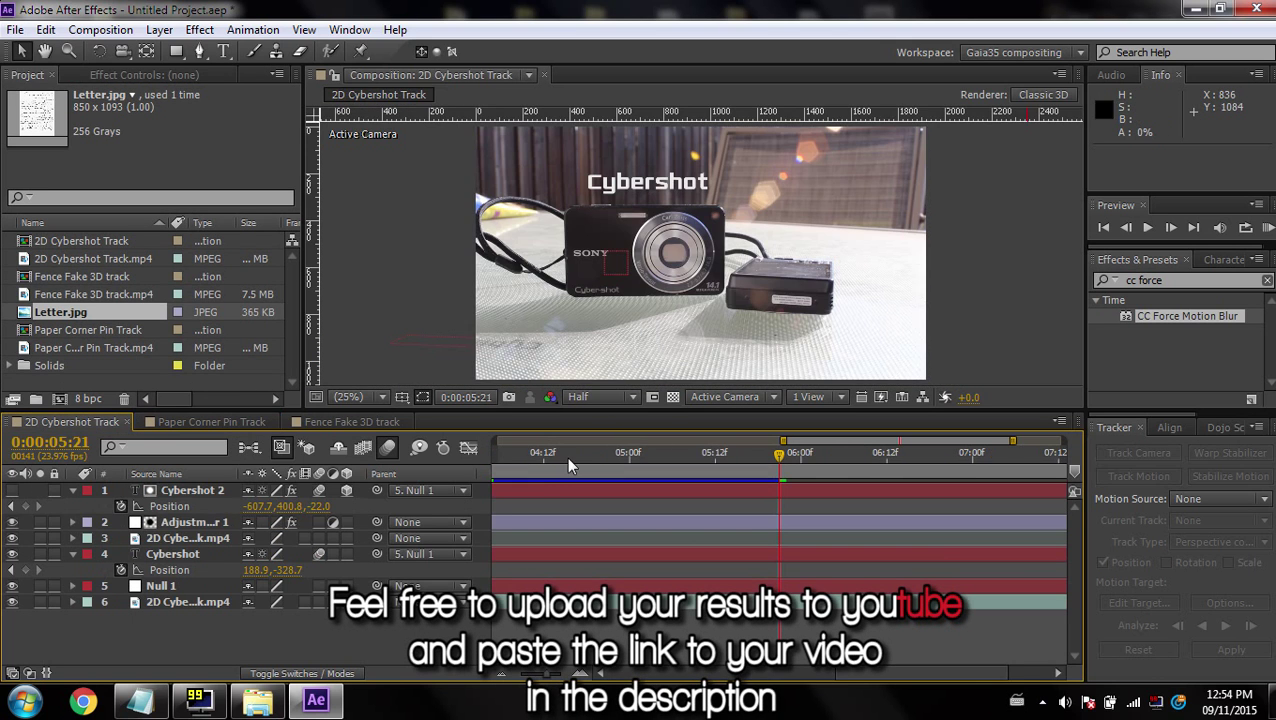
click(540, 458)
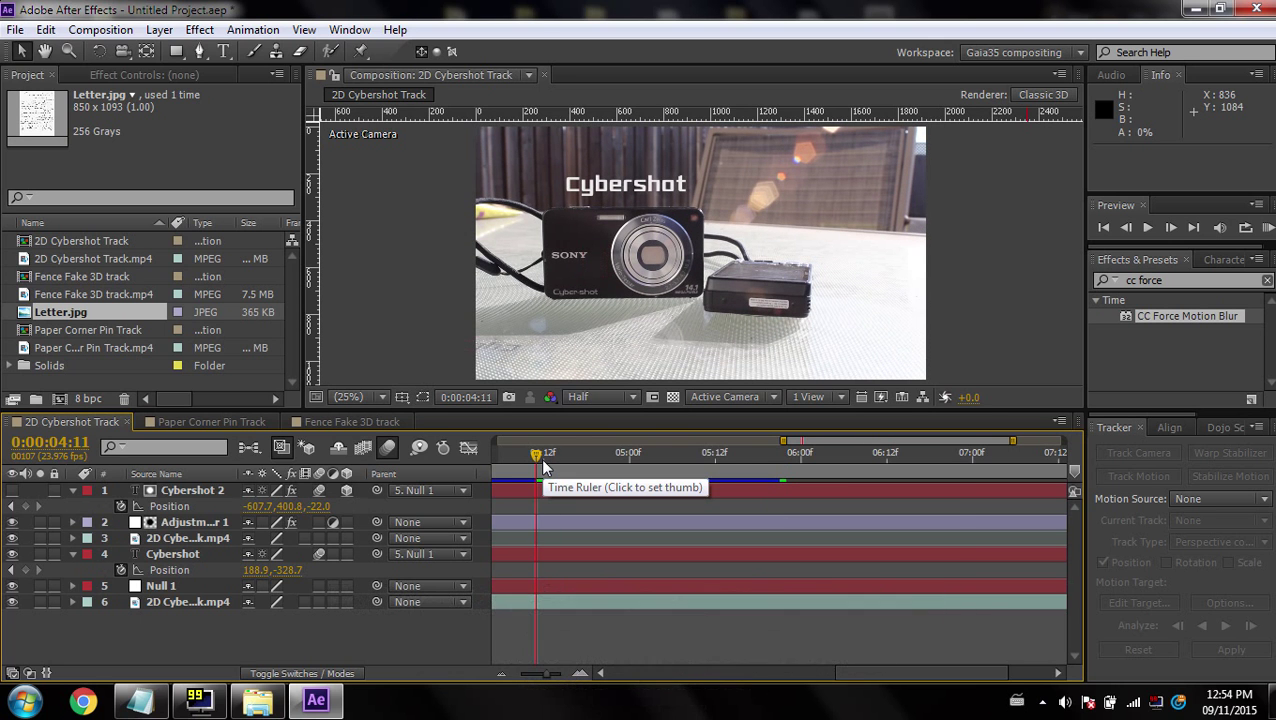
drag(540, 466, 655, 466)
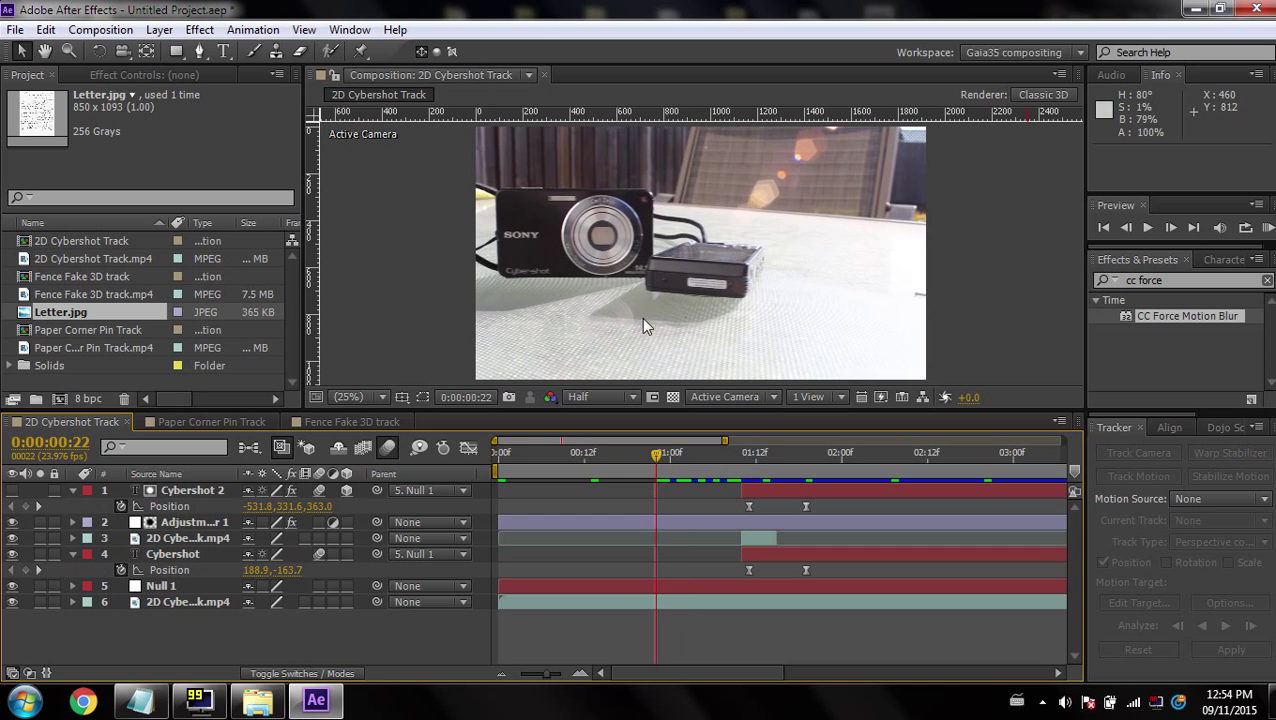
click(1268, 228)
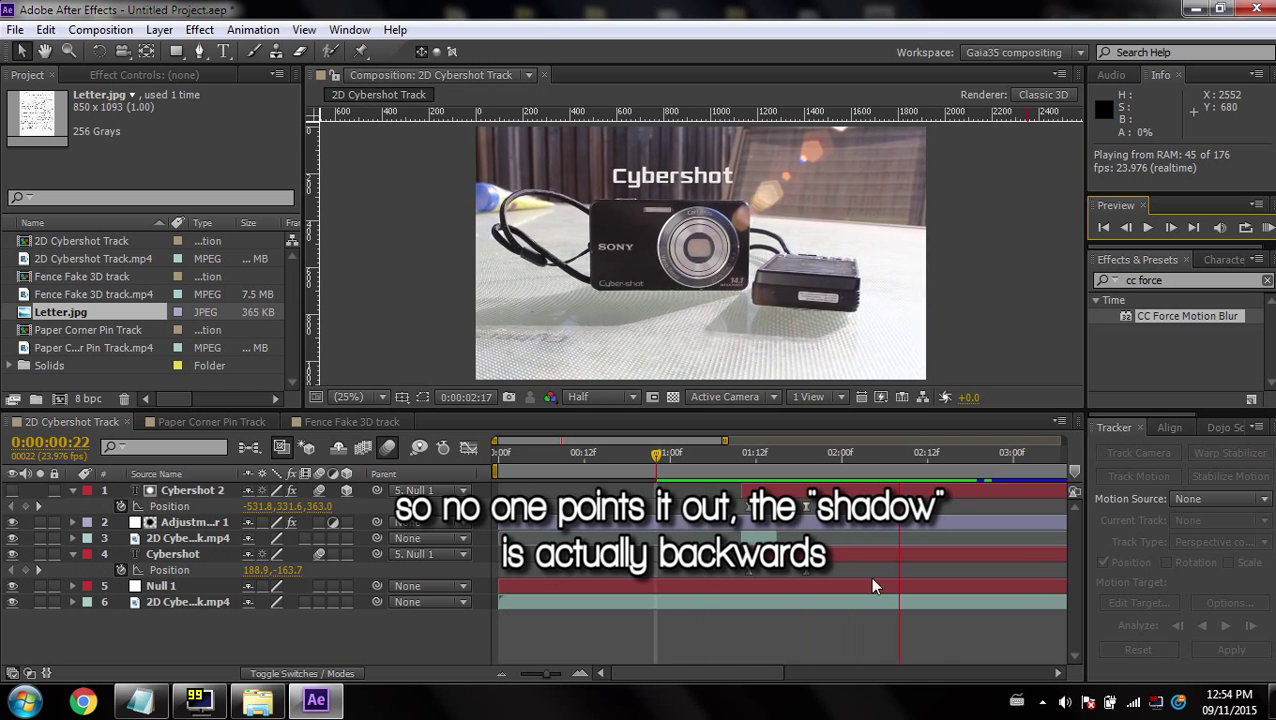
key(space)
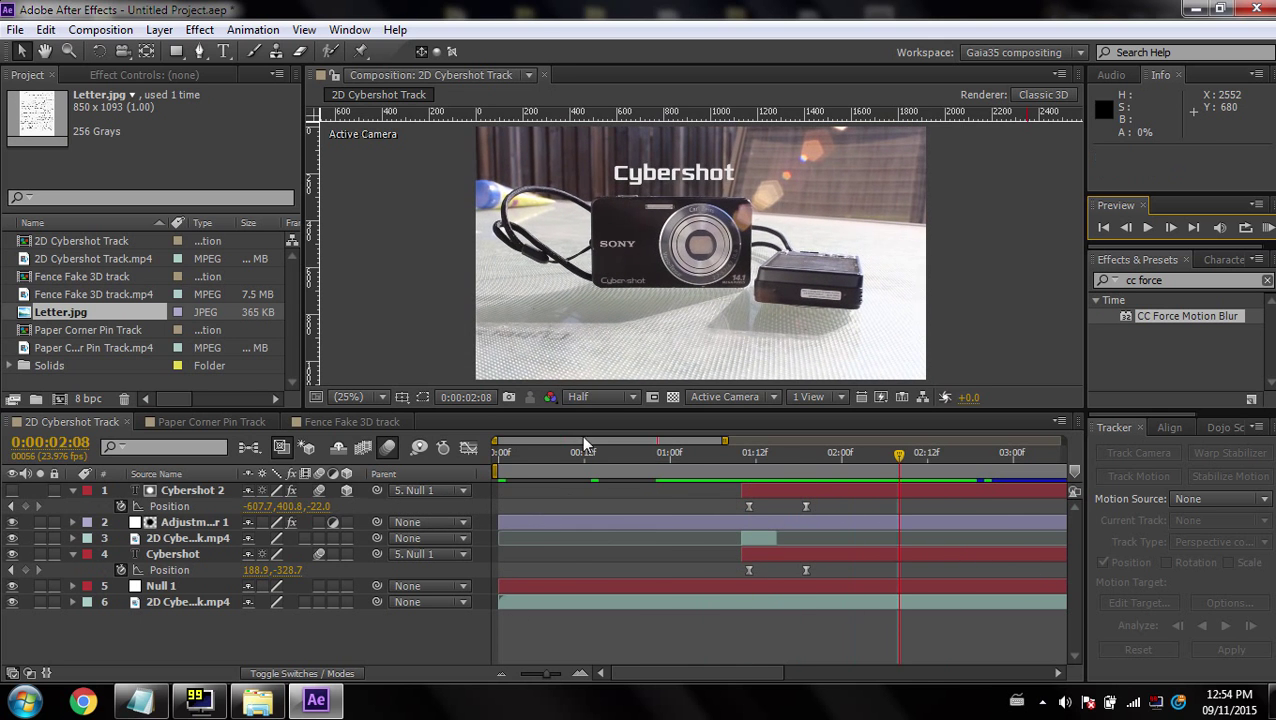
- Return to the Paper Corner Pin Track composition and inspect the handwriting up close at 0:00:01:19, then play on from there
click(233, 422)
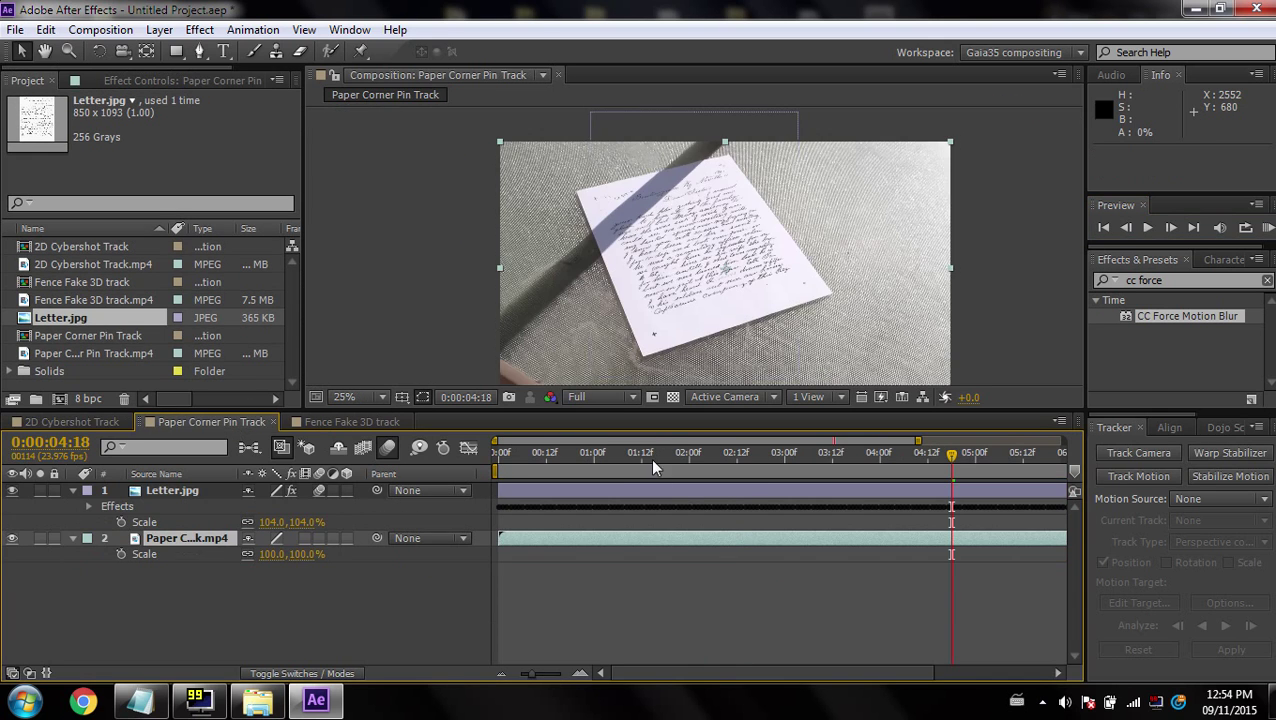
click(649, 459)
drag(595, 459, 669, 459)
scroll(684, 340, up, 3)
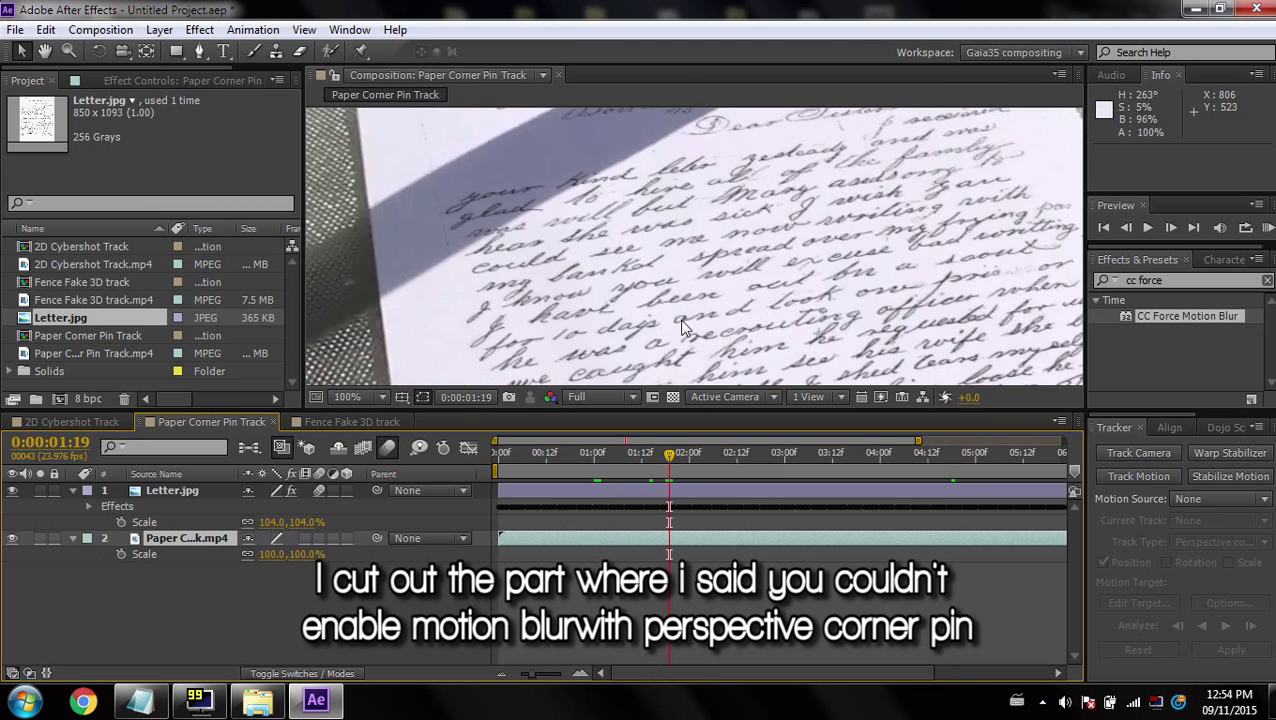
drag(684, 366, 642, 236)
scroll(648, 318, up, 1)
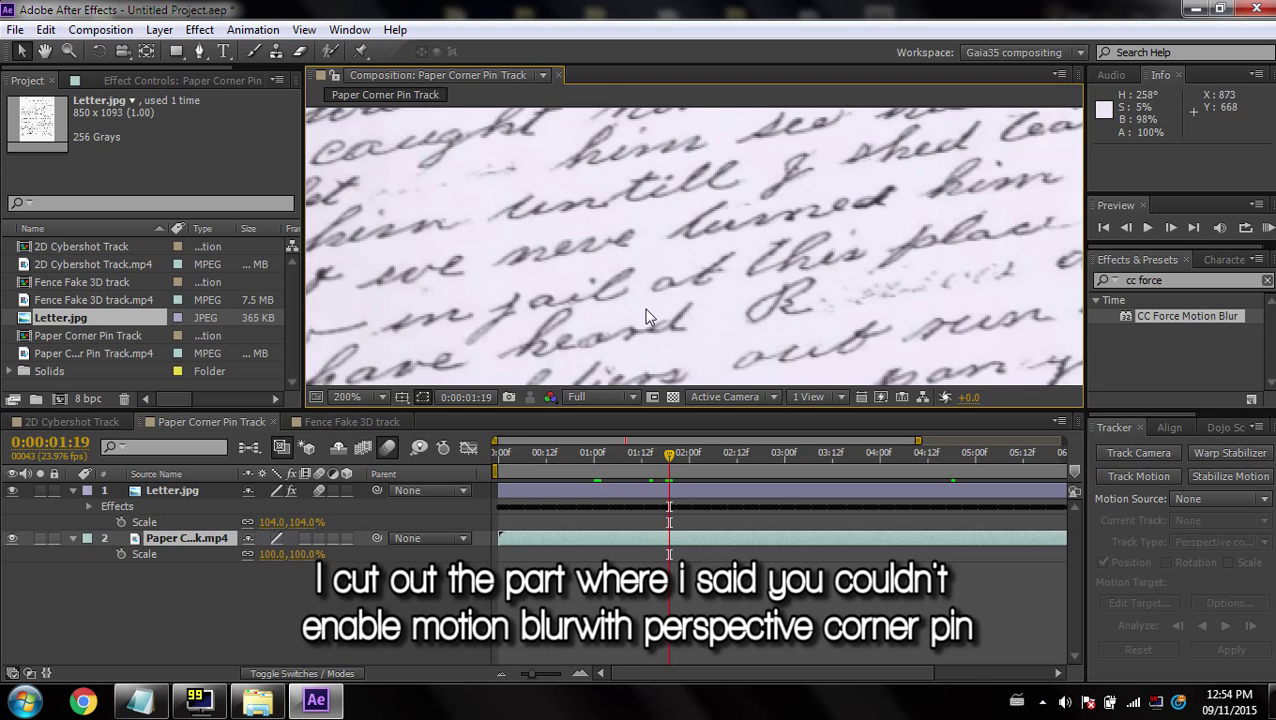
drag(672, 344, 653, 254)
scroll(703, 292, down, 2)
scroll(703, 292, down, 1)
key(space)
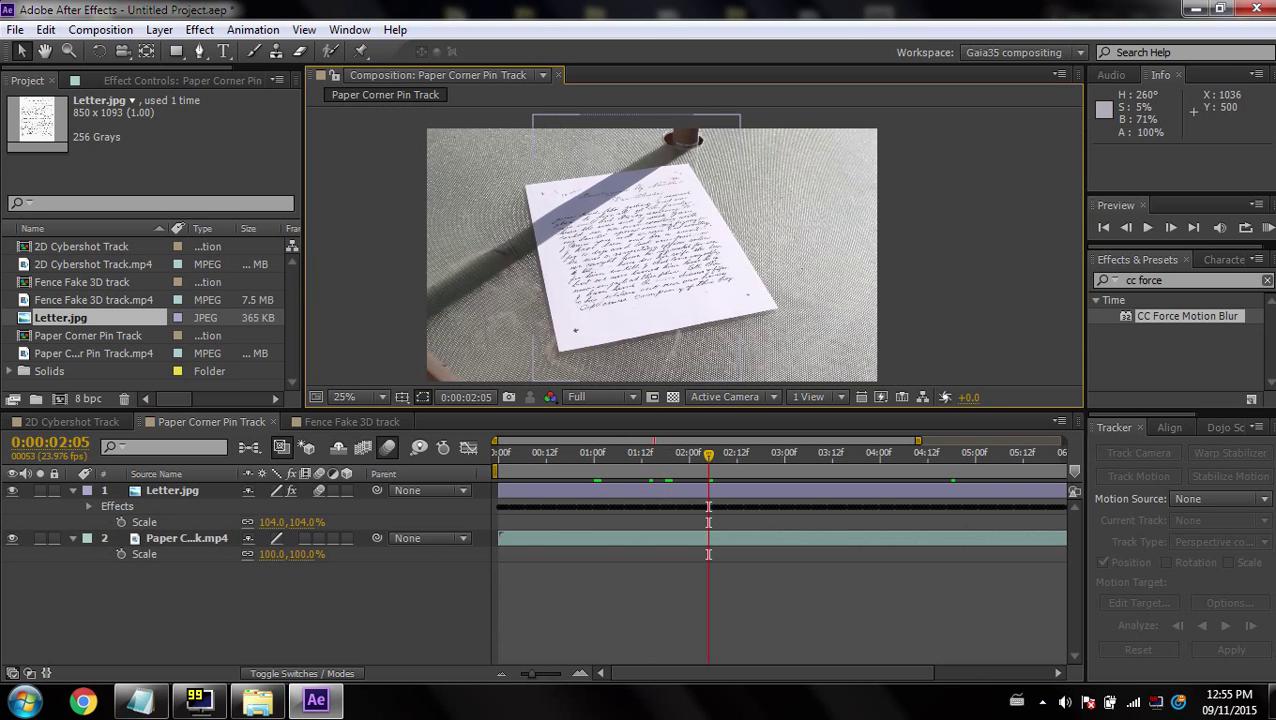
- Minimise After Effects and open the Windows temporary files folder by running %temp%
click(1196, 10)
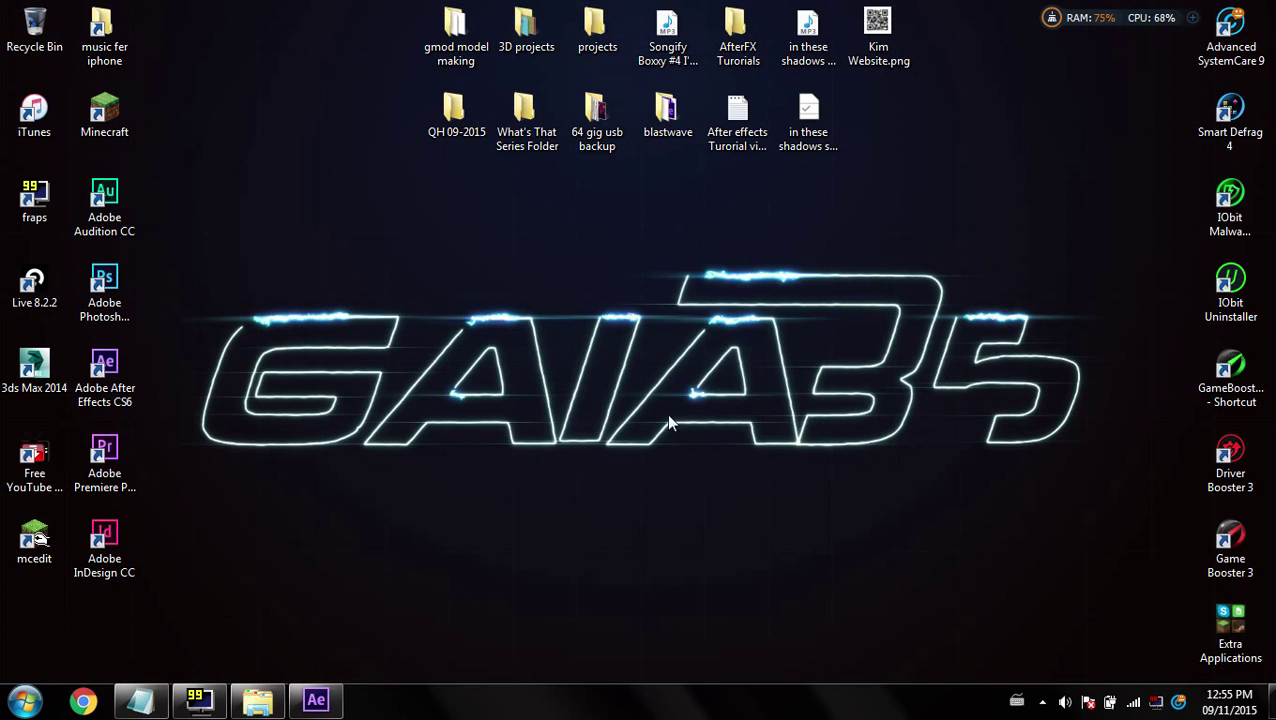
key(super+r)
drag(218, 484, 603, 370)
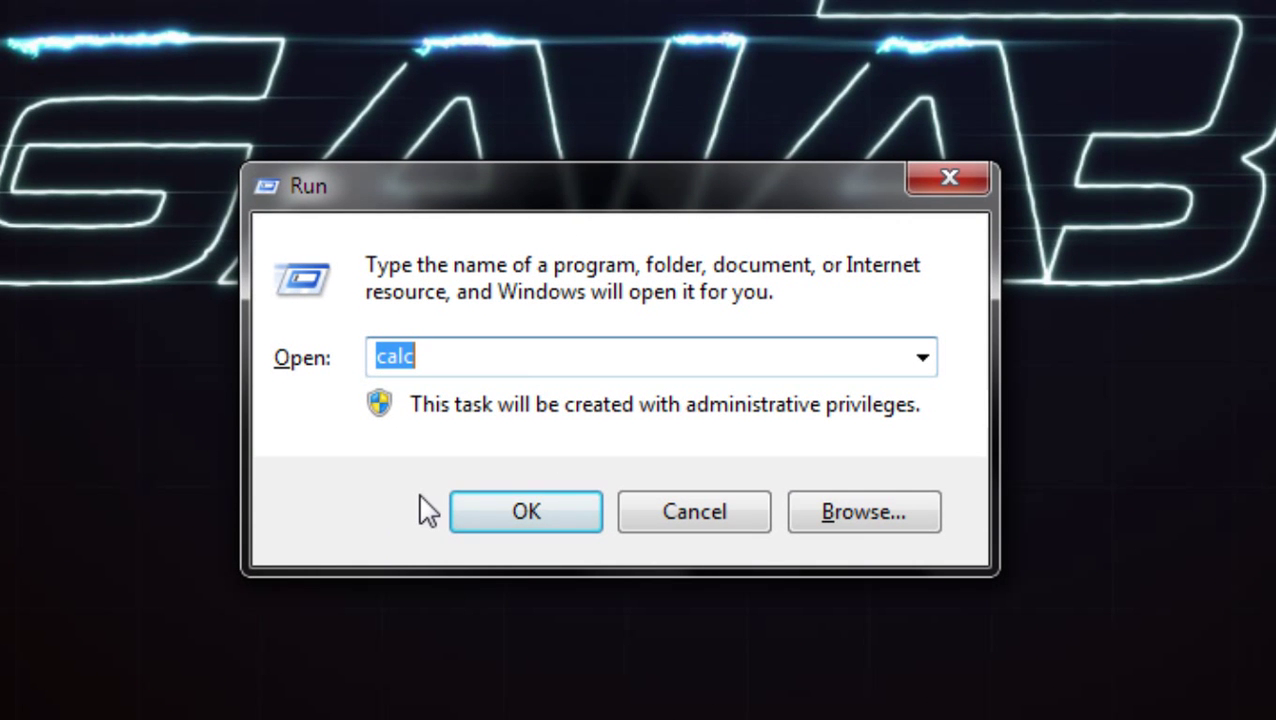
text(%%)
key(Left)
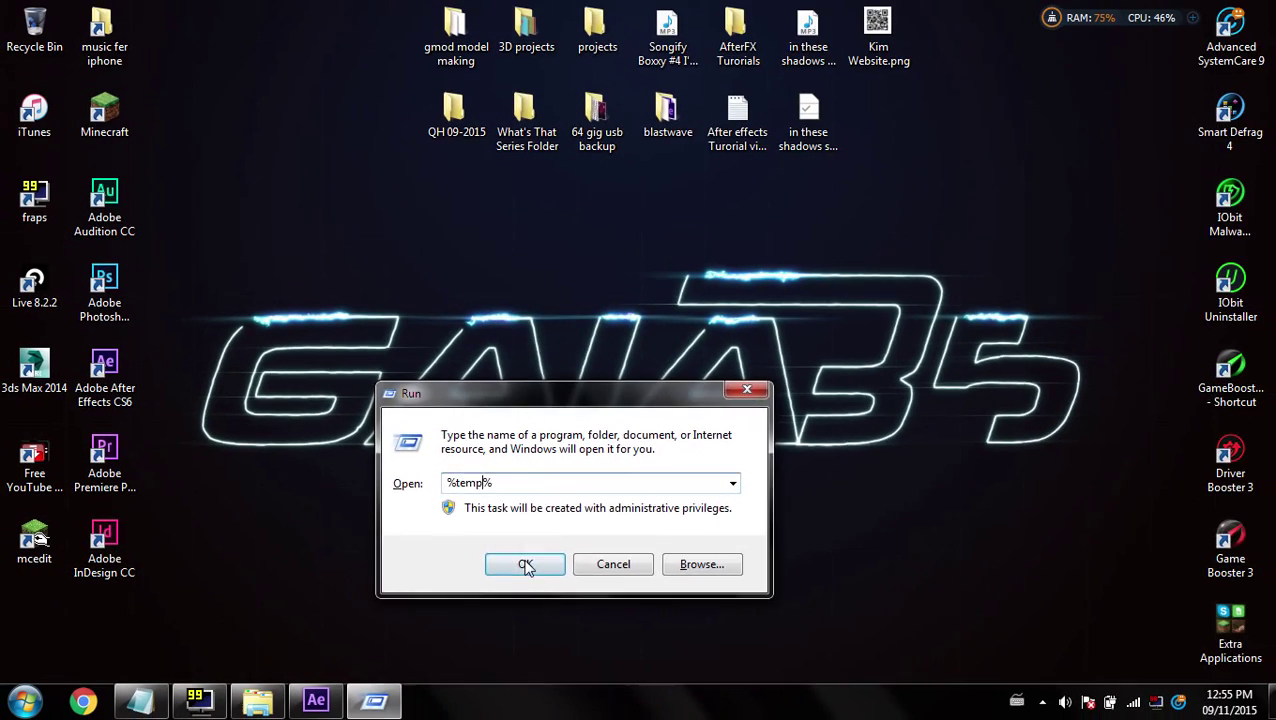
click(526, 511)
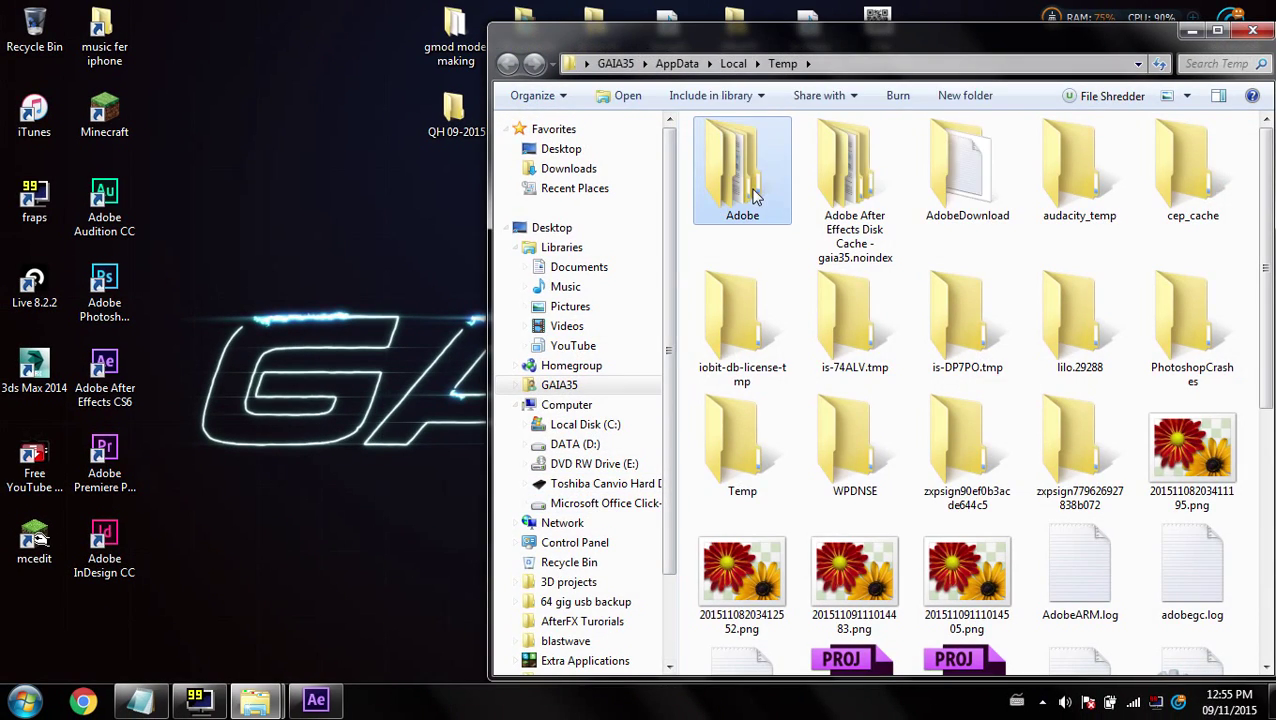
- Permanently delete everything in the Temp folder, skipping all items in use, and return to After Effects
key(ctrl+a)
scroll(990, 292, down, 5)
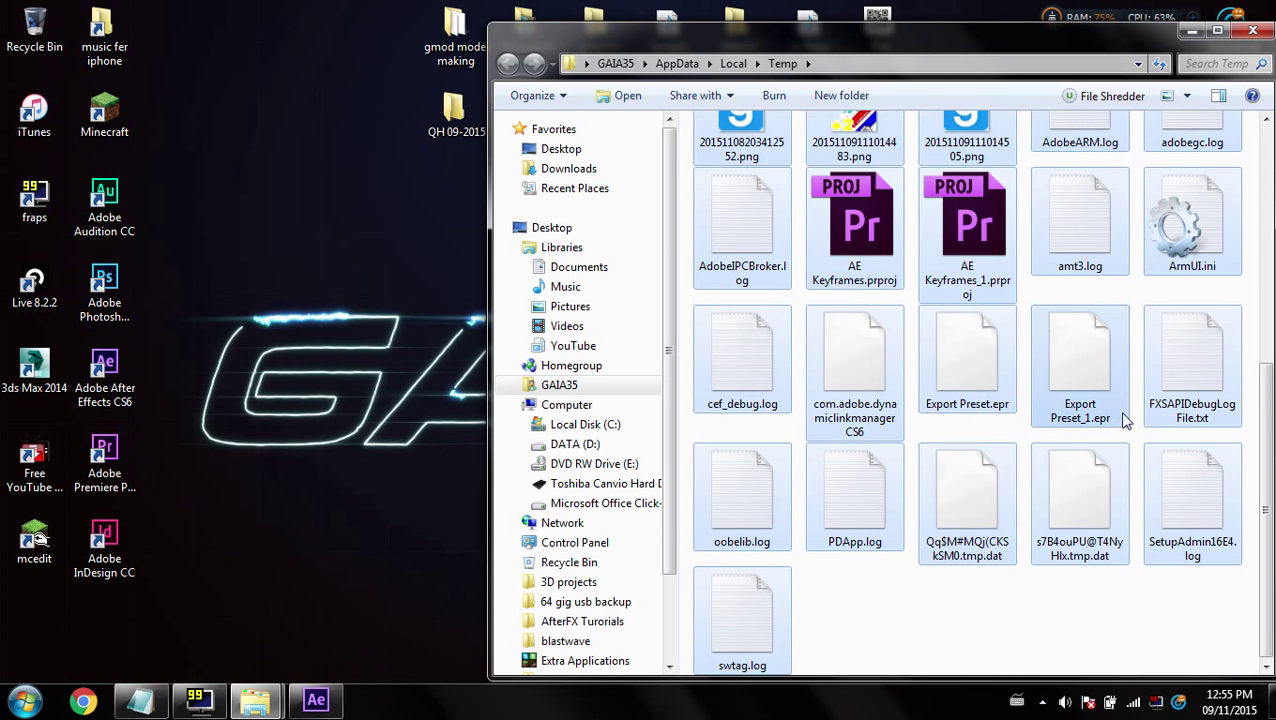
scroll(1119, 419, up, 5)
key(Delete)
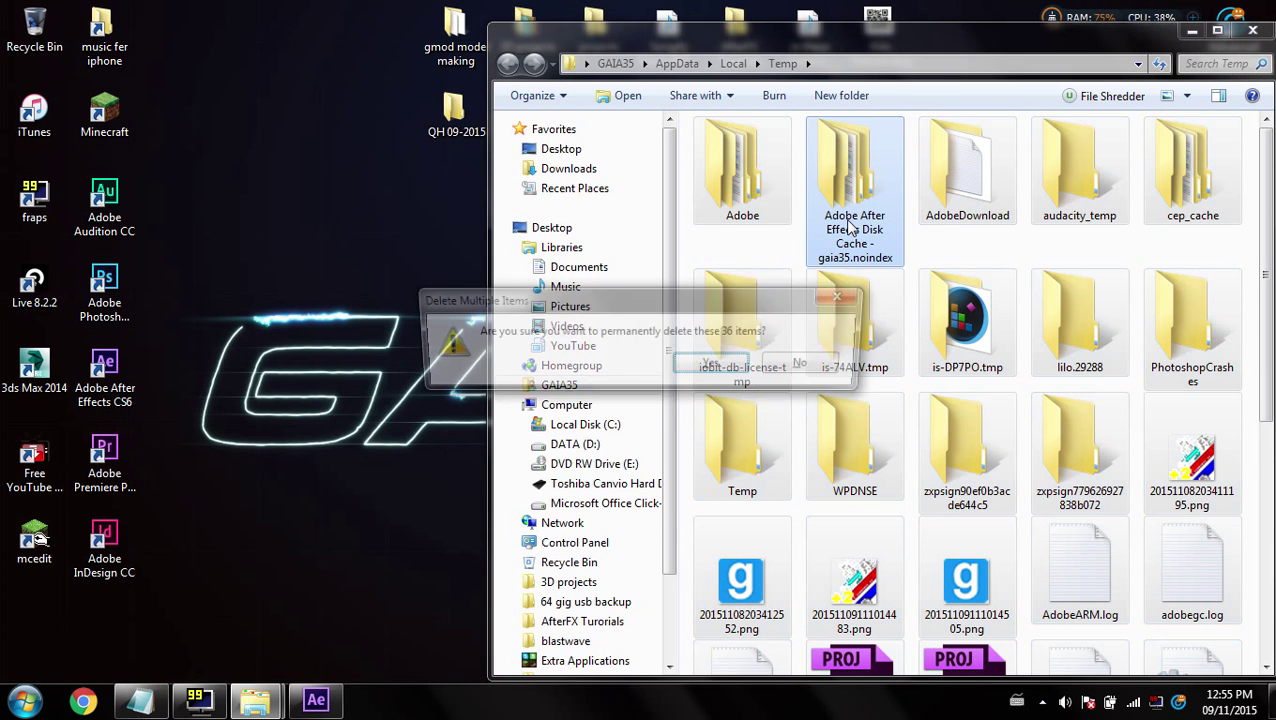
click(740, 370)
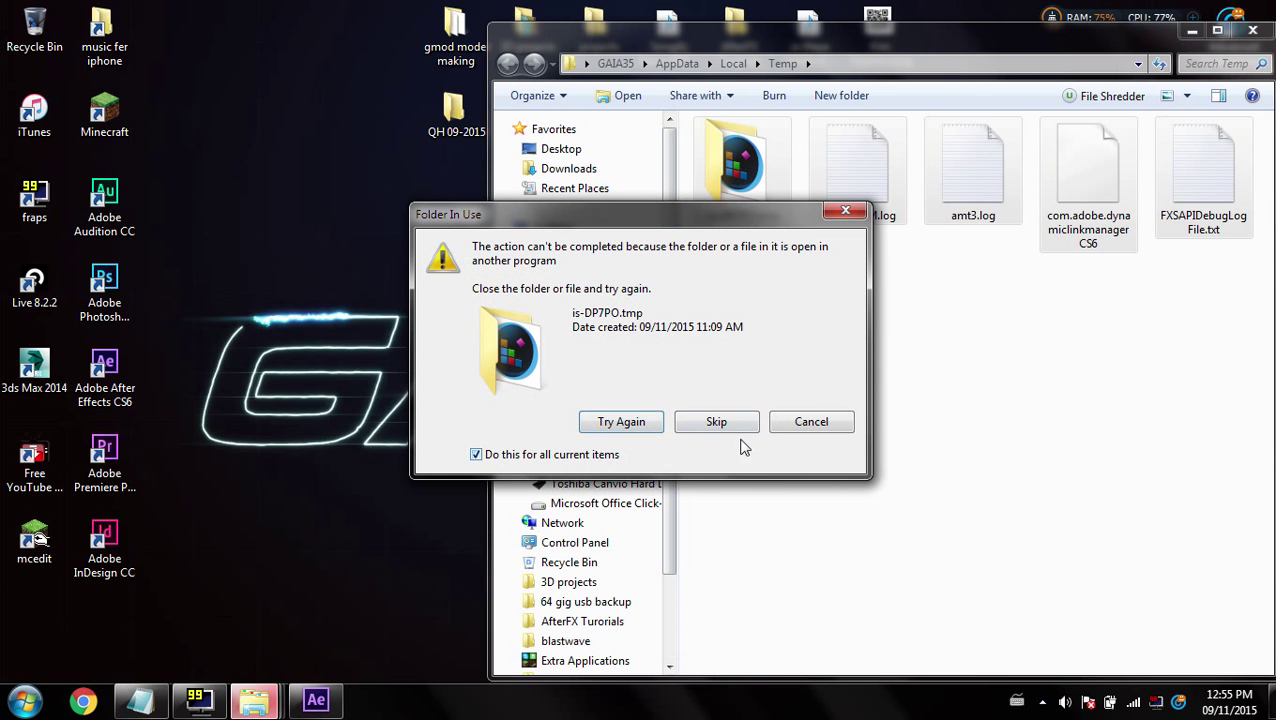
click(748, 424)
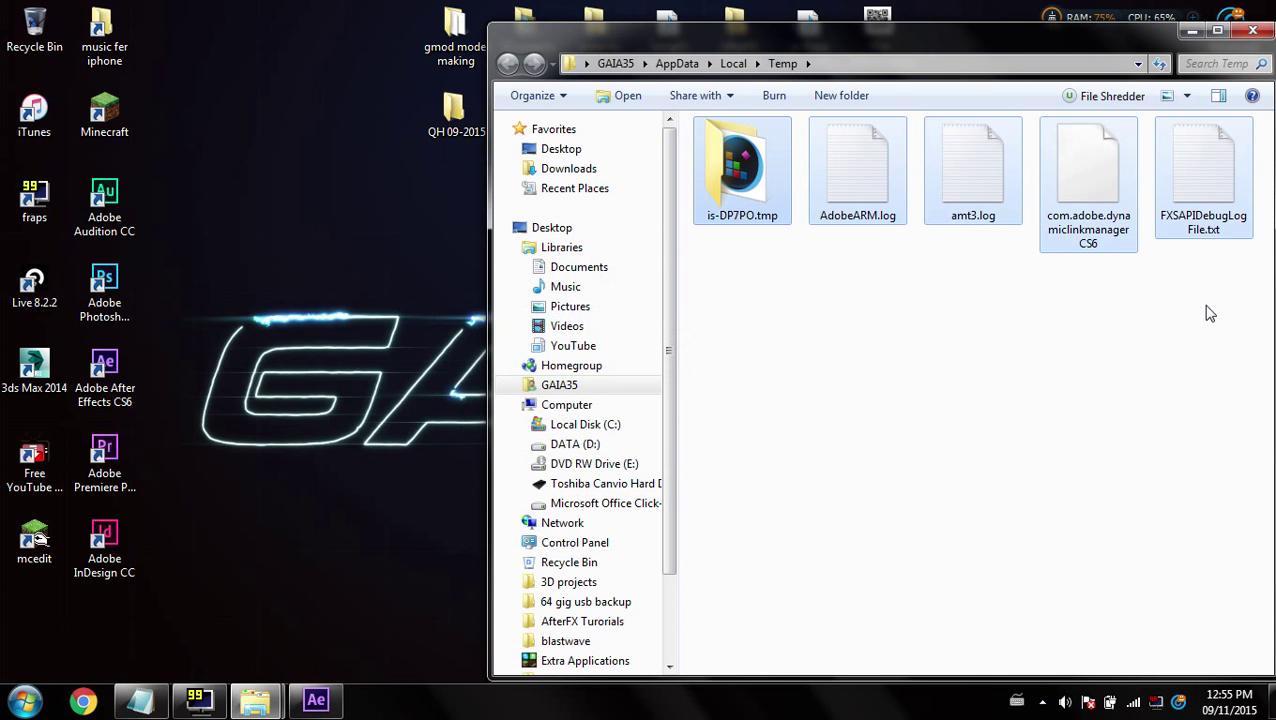
click(1252, 30)
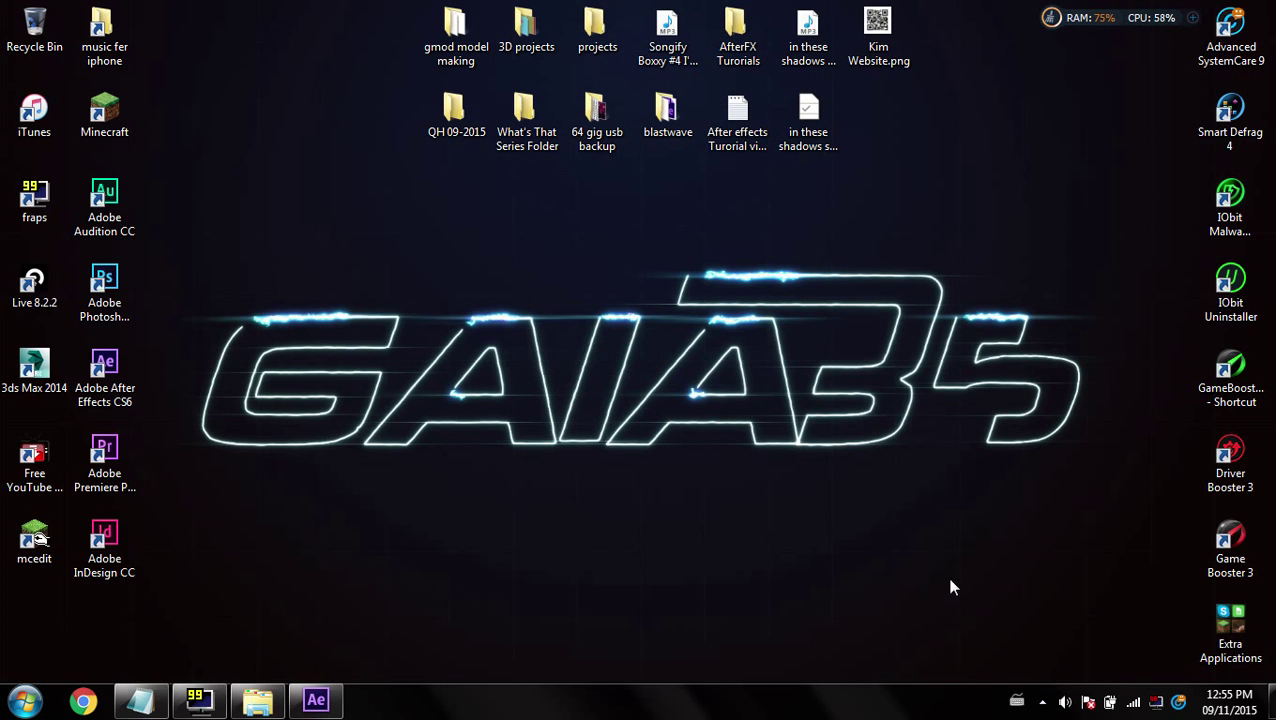
click(316, 700)
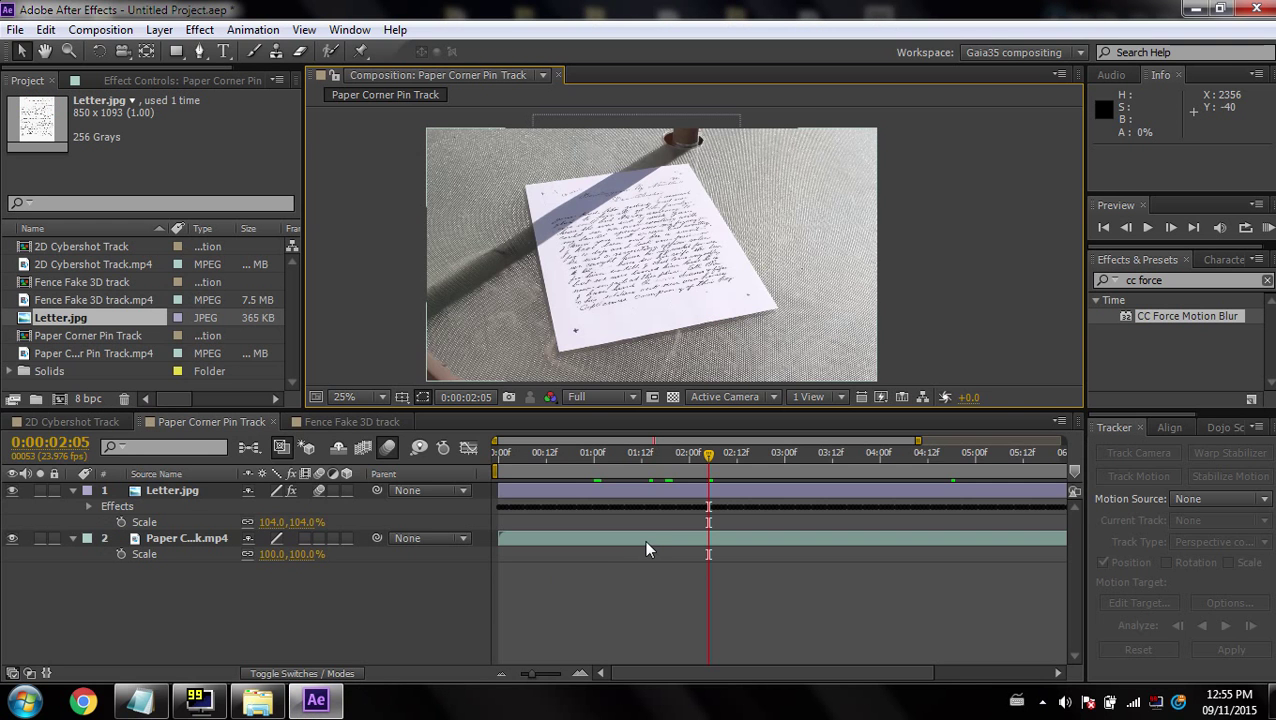